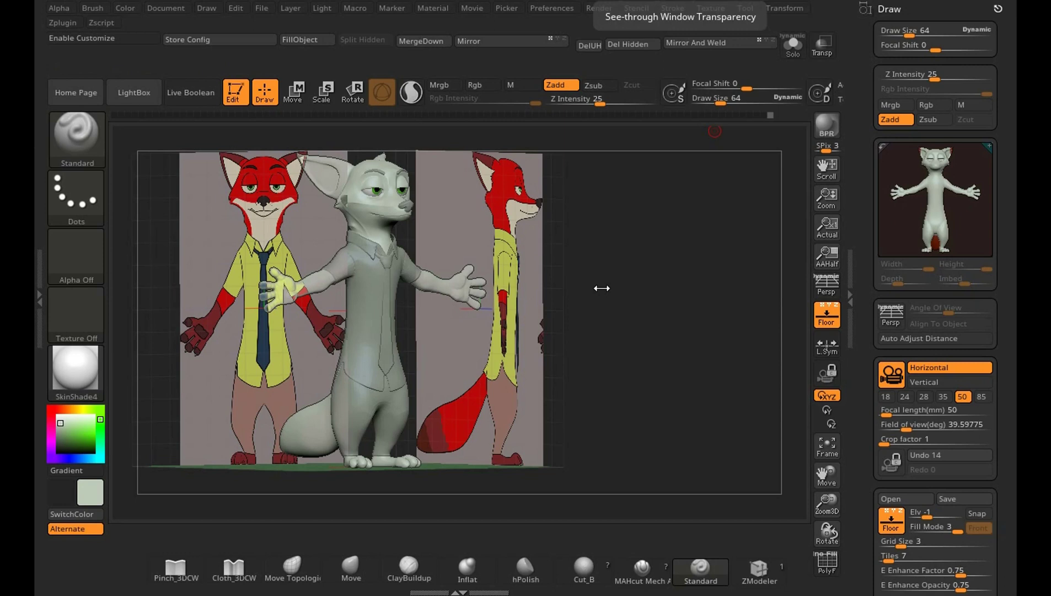
Tuck away the fox reference images and turn the character model back to a front view.
{"action": "left_click_drag", "start_coordinate": [640, 378], "coordinate": [642, 377]}
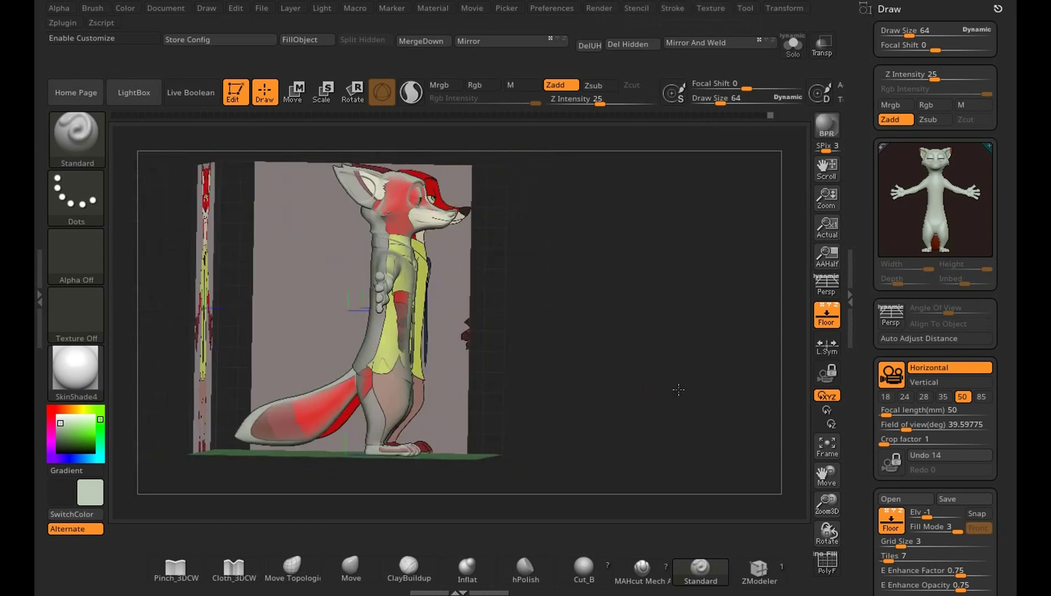
{"action": "left_click_drag", "start_coordinate": [646, 385], "coordinate": [672, 429]}
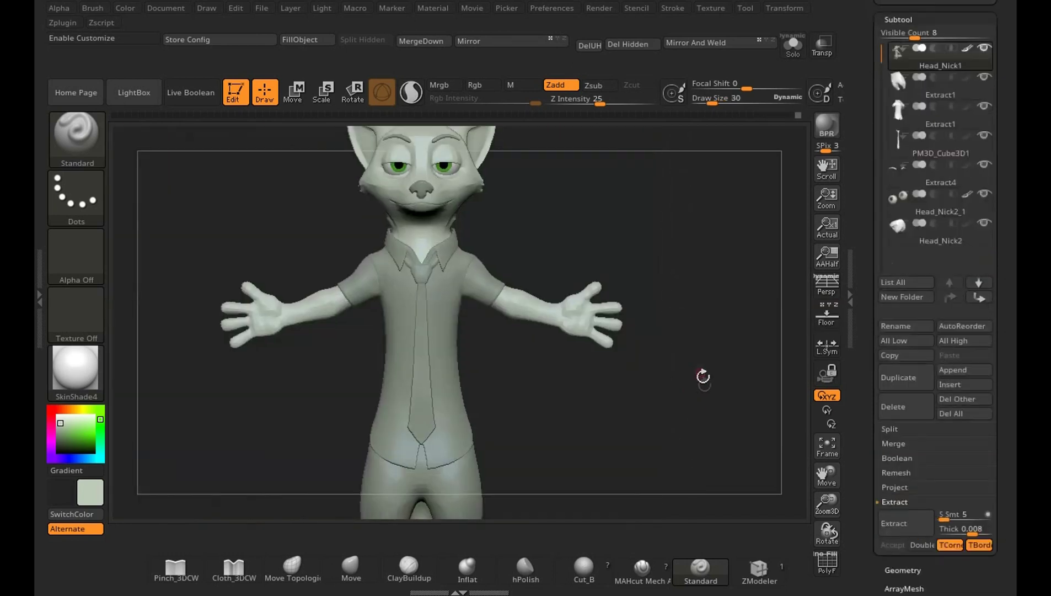
{"action": "mouse_move", "coordinate": [701, 375]}
{"action": "left_mouse_down"}
{"action": "mouse_move", "coordinate": [683, 403]}
{"action": "mouse_move", "coordinate": [690, 412]}
{"action": "mouse_move", "coordinate": [780, 437]}
{"action": "mouse_move", "coordinate": [727, 371]}
{"action": "mouse_move", "coordinate": [729, 389]}
{"action": "left_mouse_up"}
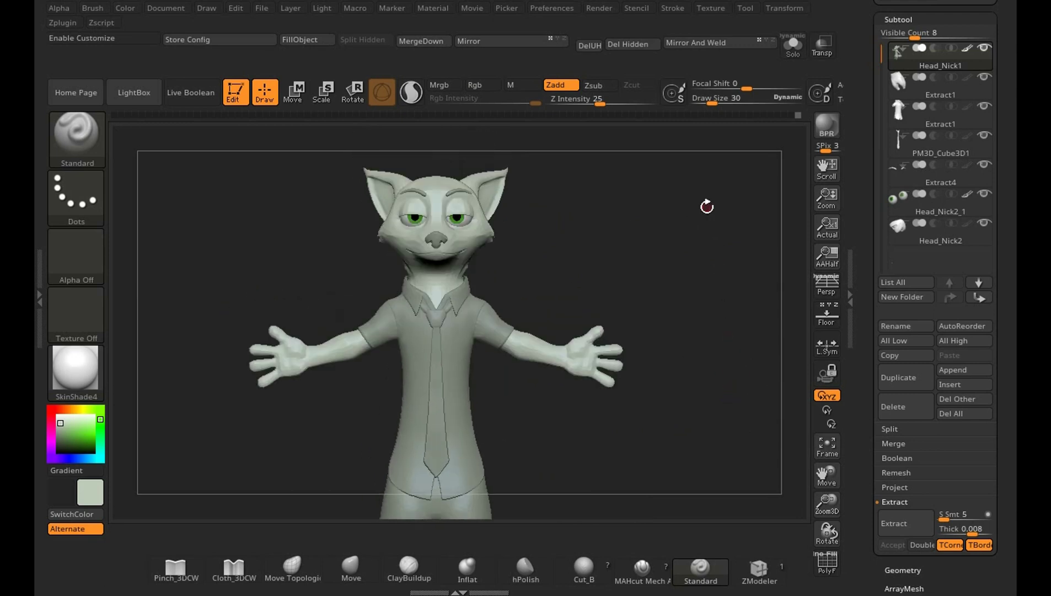
{"action": "scroll", "coordinate": [1009, 305], "scroll_direction": "up", "scroll_amount": 5}
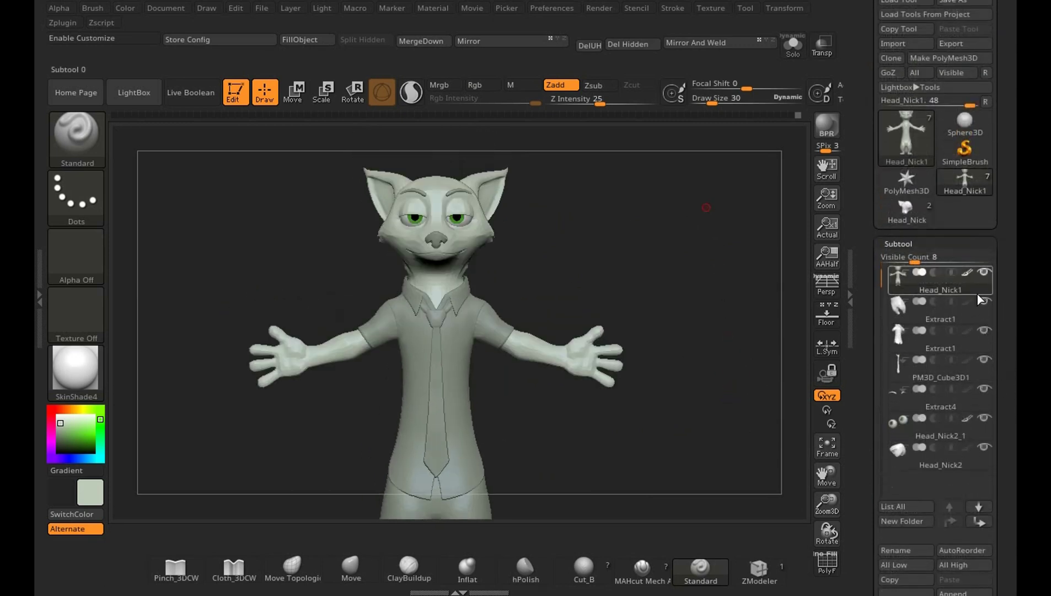
Collapse the subtool list, bring up the model's Geometry settings and zoom in on the character.
{"action": "left_click", "coordinate": [899, 245]}
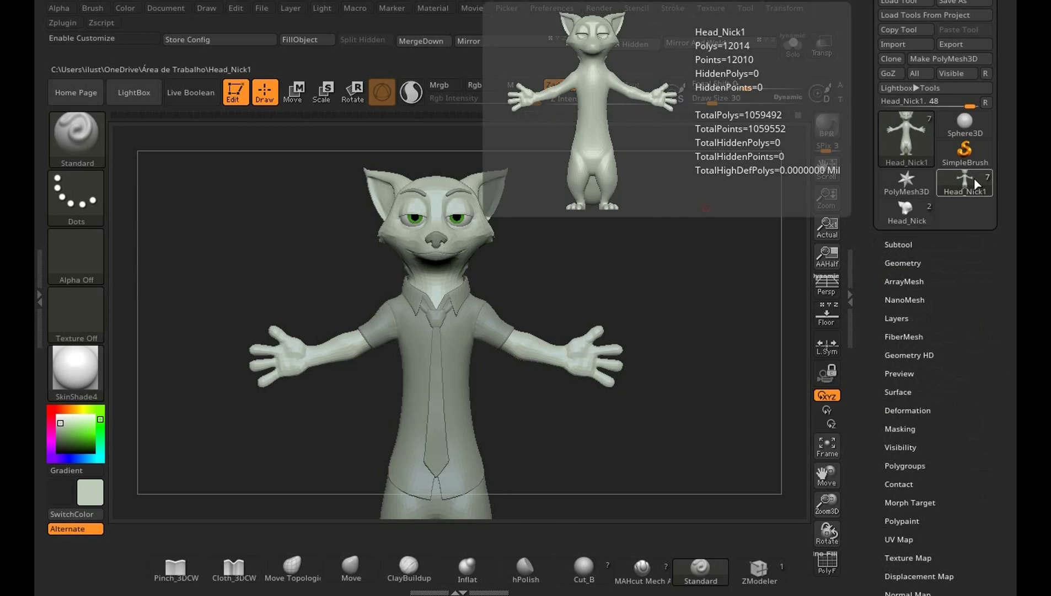
{"action": "left_click", "coordinate": [907, 263]}
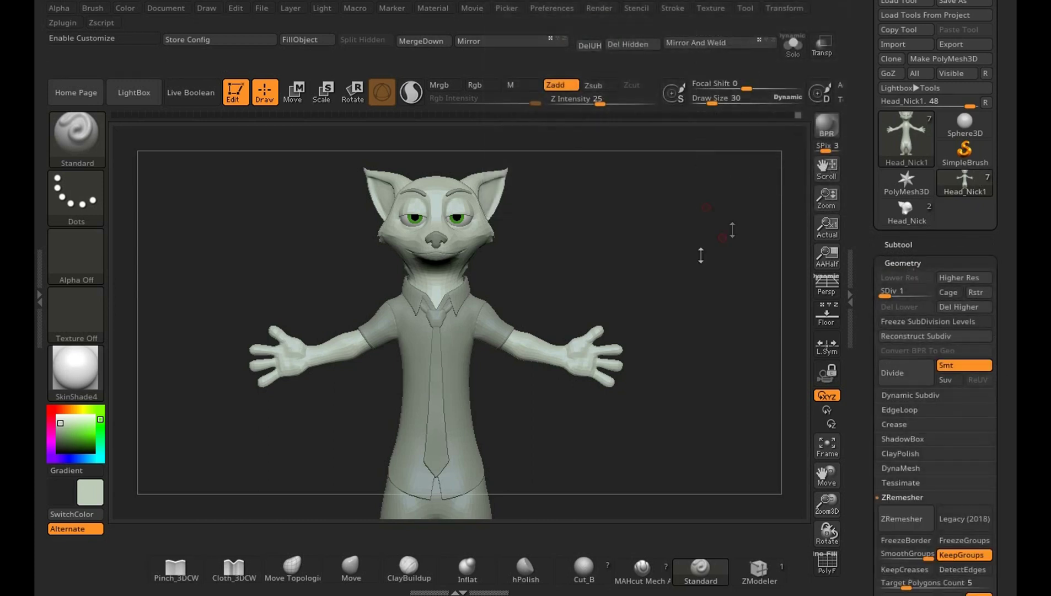
{"action": "left_click_drag", "start_coordinate": [700, 255], "coordinate": [748, 363]}
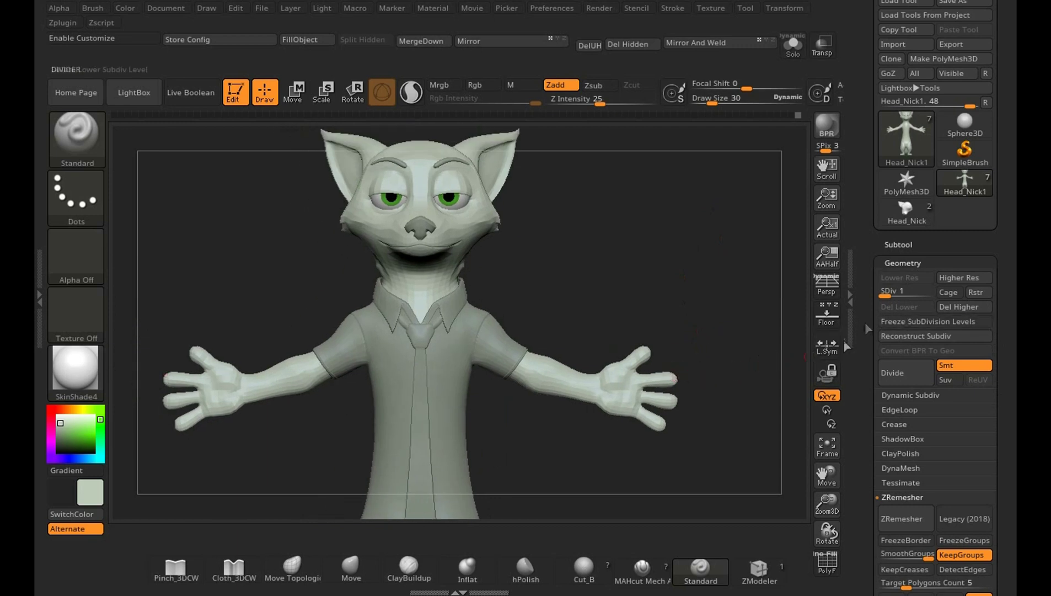
Step up to SDiv 4 and choose the IMM Primitives brush with the Insert Sphere primitive.
{"action": "key", "text": "d"}
{"action": "key", "text": "d"}
{"action": "key", "text": "d"}
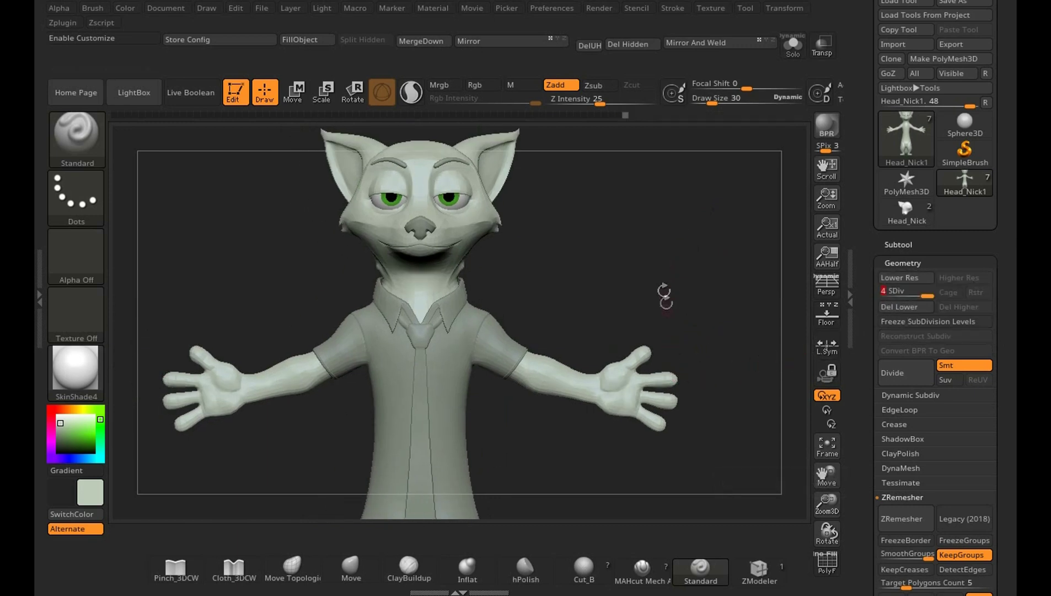
{"action": "key", "text": "b"}
{"action": "key", "text": "i"}
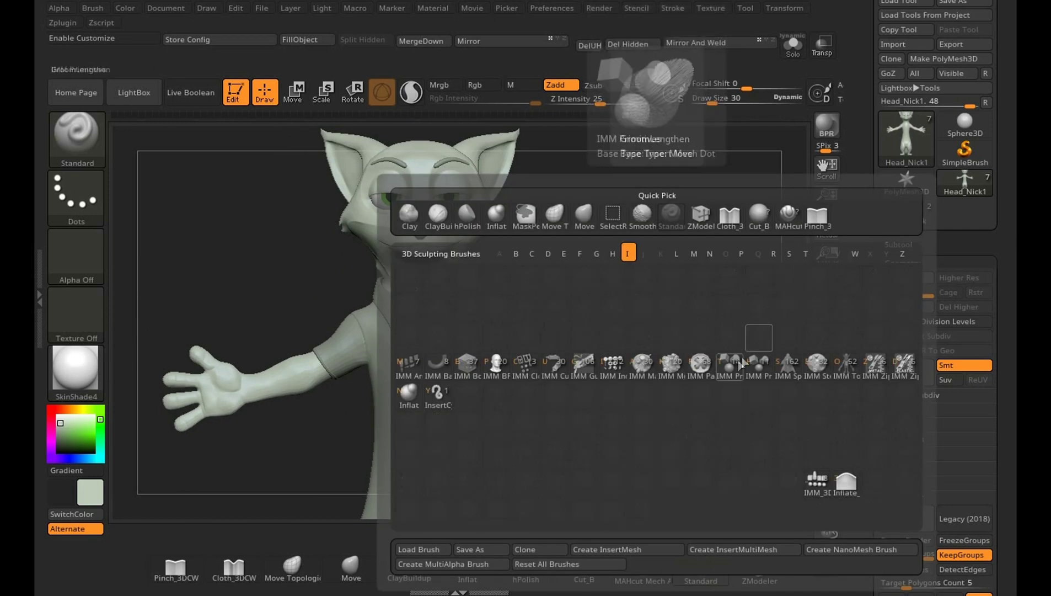
{"action": "left_click", "coordinate": [738, 366]}
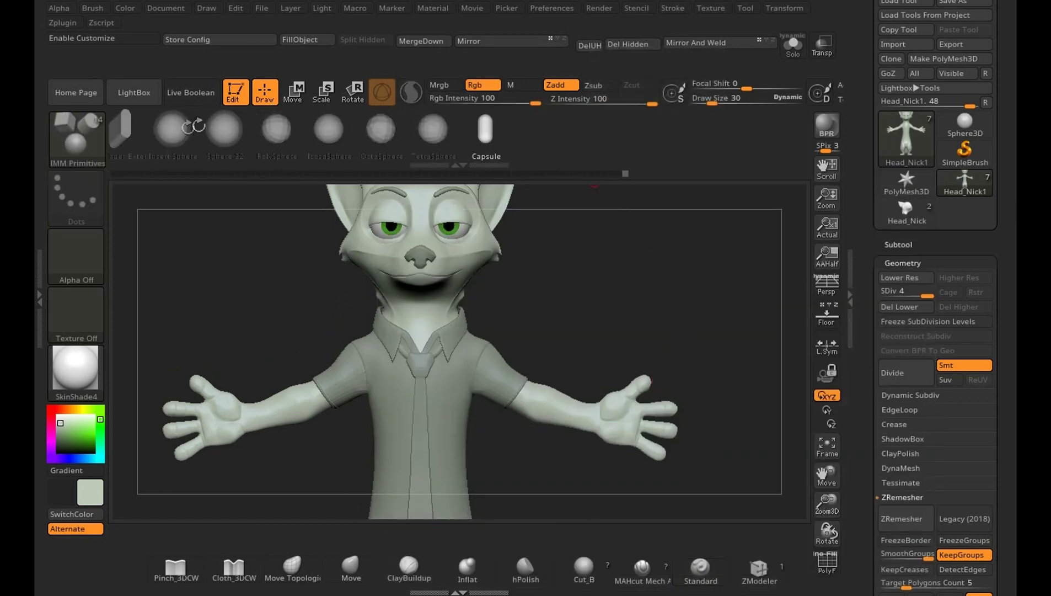
{"action": "left_click", "coordinate": [216, 129]}
Attempt a sphere insert on the hand, dismiss the warning, and return to front view with the subtool list shown.
{"action": "left_click_drag", "start_coordinate": [669, 411], "coordinate": [677, 424]}
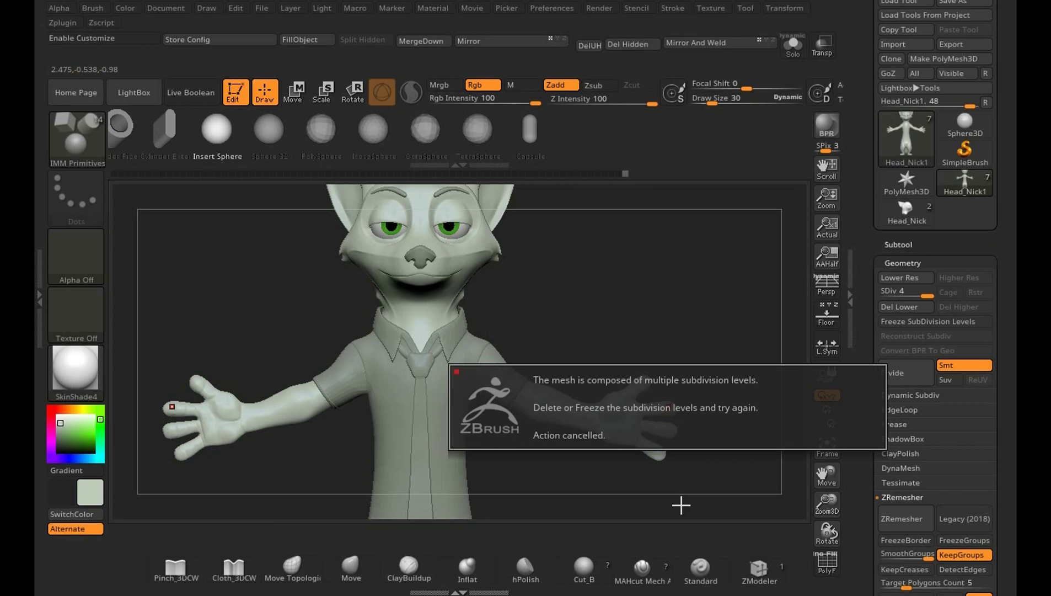
{"action": "left_click_drag", "start_coordinate": [681, 505], "coordinate": [685, 472]}
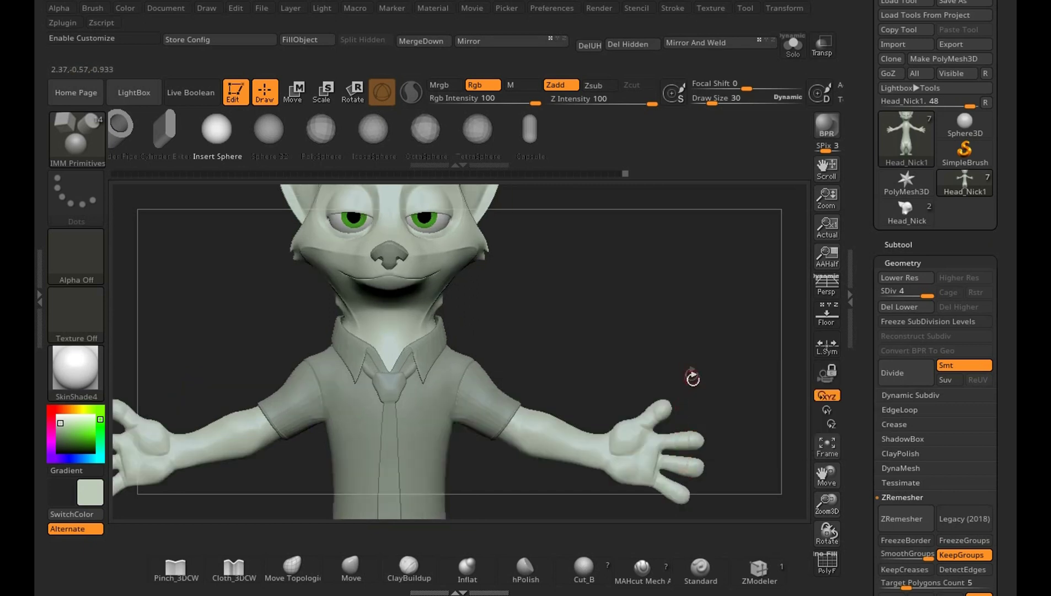
{"action": "left_click_drag", "start_coordinate": [692, 417], "coordinate": [803, 434]}
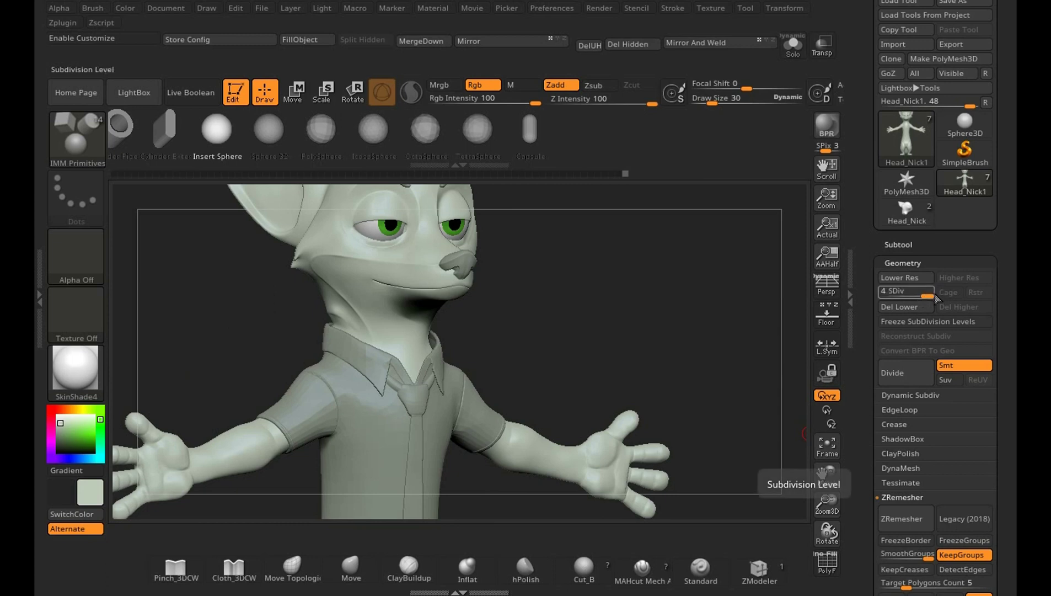
{"action": "left_click_drag", "start_coordinate": [694, 458], "coordinate": [687, 394]}
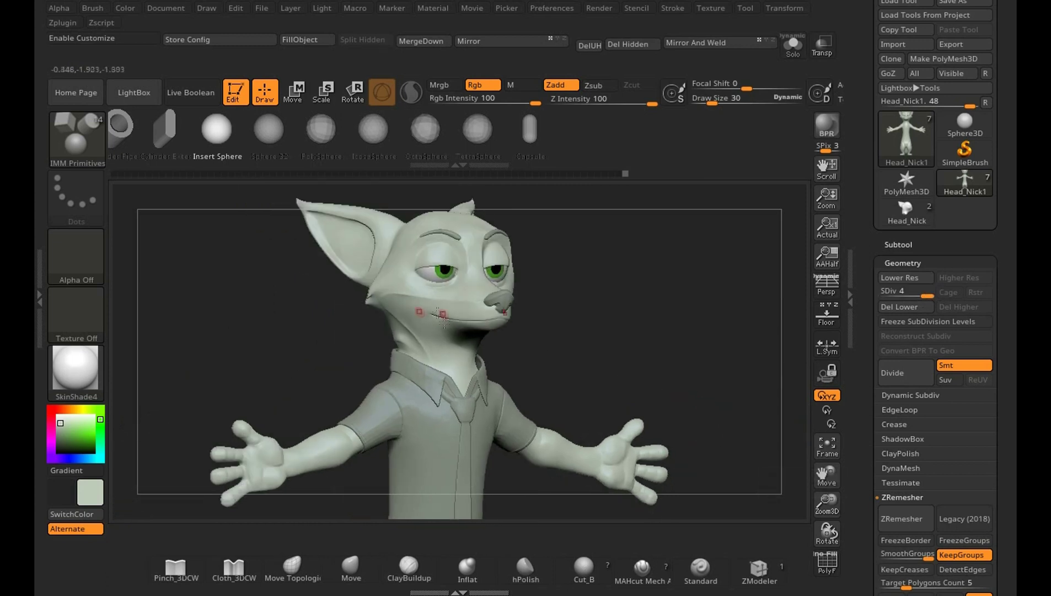
{"action": "left_click_drag", "start_coordinate": [443, 316], "coordinate": [743, 427]}
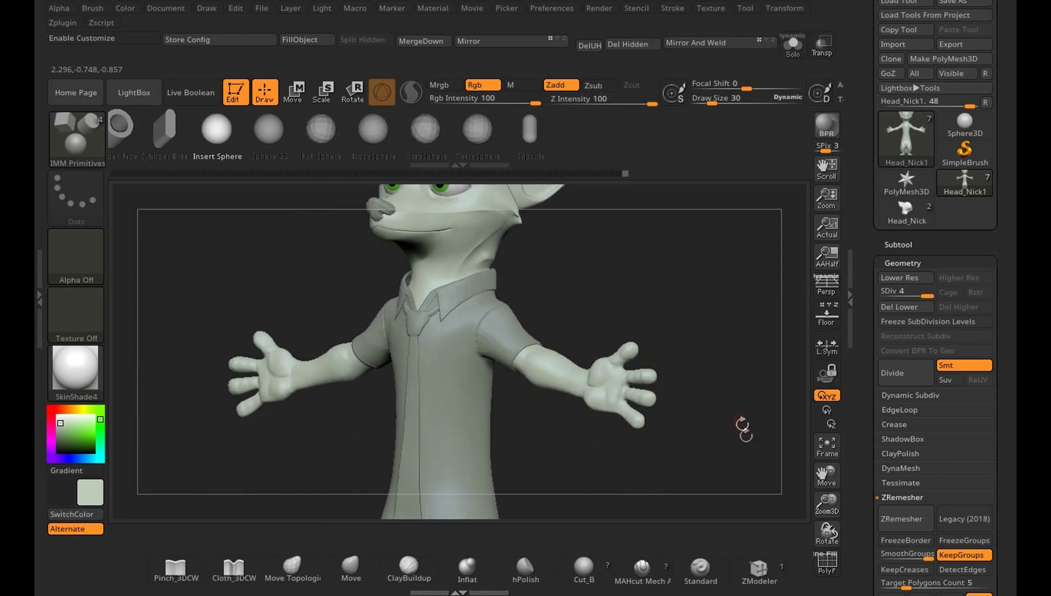
{"action": "left_click_drag", "start_coordinate": [742, 425], "coordinate": [736, 441]}
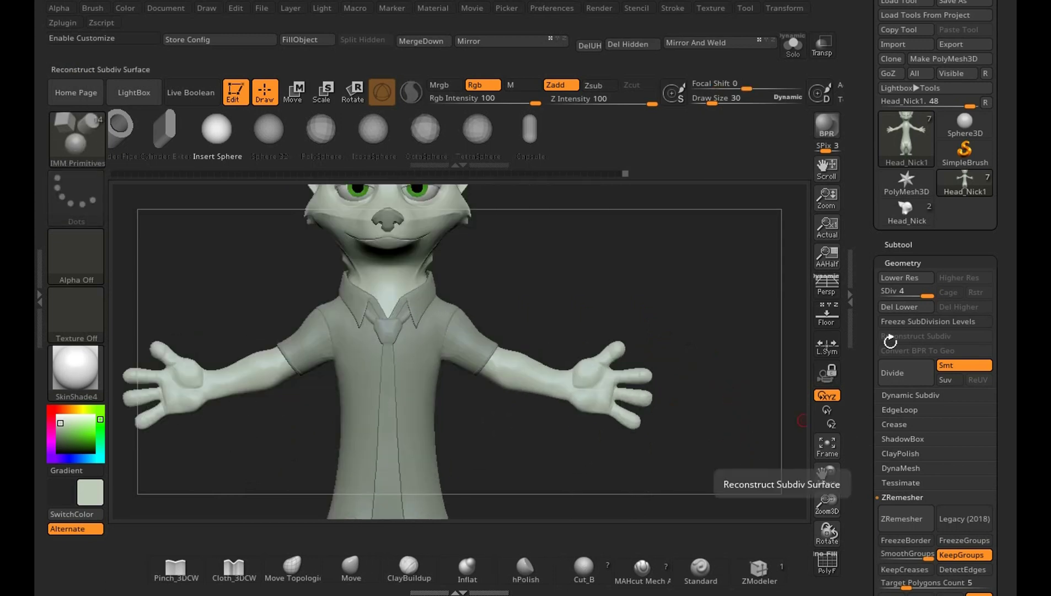
{"action": "left_click", "coordinate": [899, 244]}
Insert a Sphere3D subtool, PM3D_Sphere3D1, on the fox's torso and zoom out to the upper body.
{"action": "left_click_drag", "start_coordinate": [1015, 483], "coordinate": [1014, 333]}
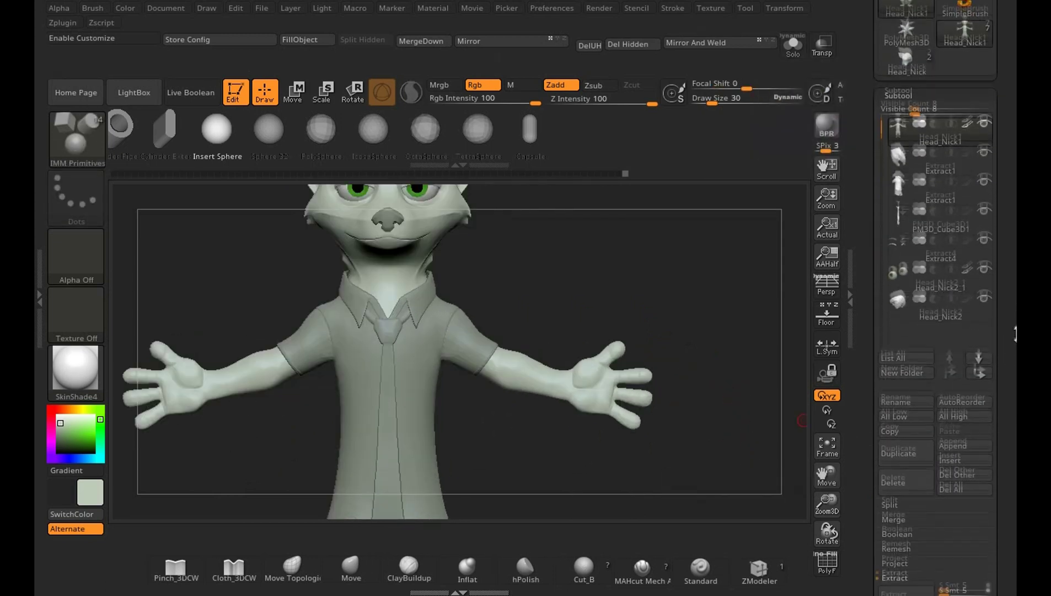
{"action": "left_click", "coordinate": [970, 452]}
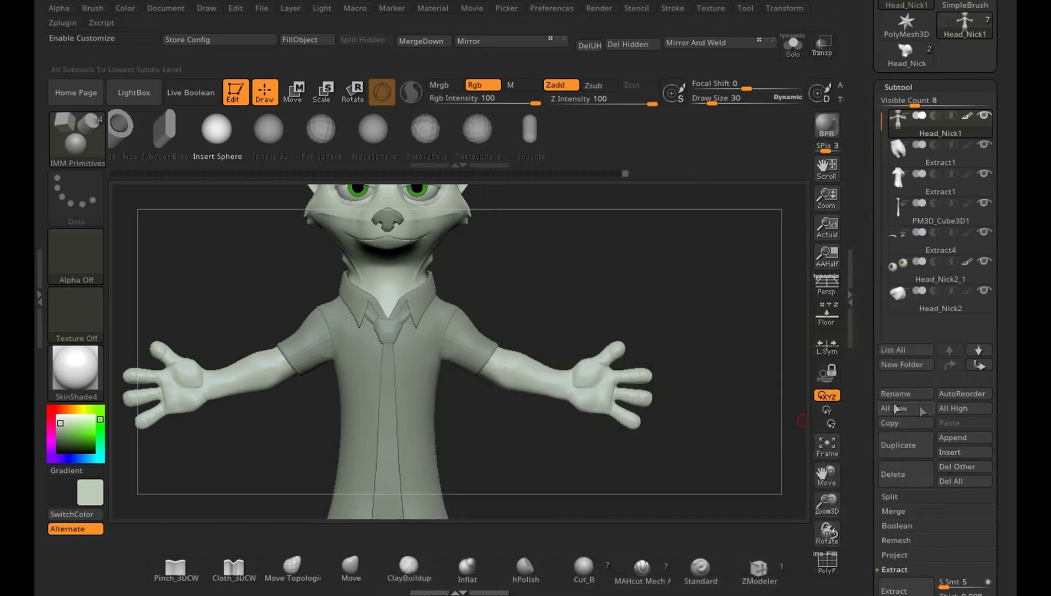
{"action": "left_click", "coordinate": [993, 455]}
{"action": "left_click", "coordinate": [479, 386]}
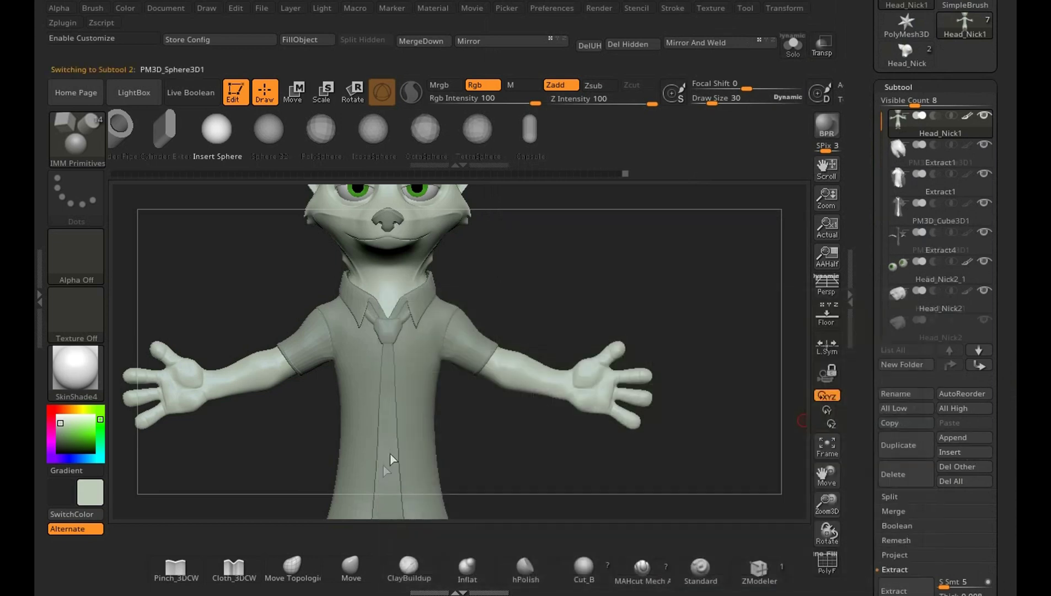
{"action": "mouse_move", "coordinate": [705, 442]}
{"action": "left_mouse_down", "text": "alt"}
{"action": "mouse_move", "coordinate": [671, 371]}
{"action": "mouse_move", "coordinate": [696, 384]}
{"action": "left_mouse_up", "text": "alt"}
Set Draw Size 281, then move the sphere out beside the hand and scale it down.
{"action": "key", "text": "s"}
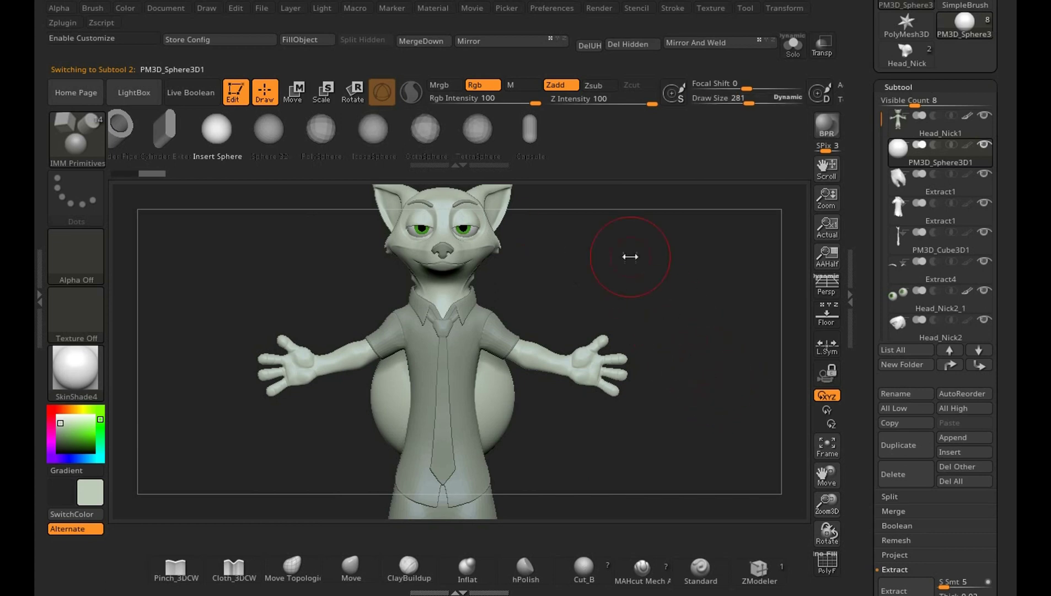
{"action": "key", "text": "w"}
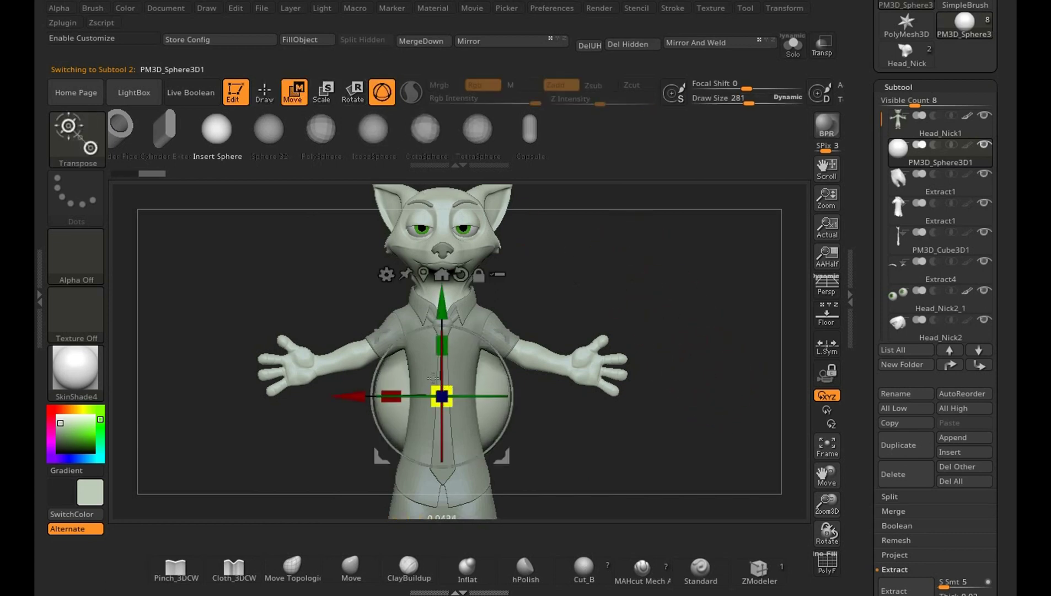
{"action": "mouse_move", "coordinate": [385, 394]}
{"action": "left_mouse_down"}
{"action": "mouse_move", "coordinate": [582, 394]}
{"action": "mouse_move", "coordinate": [176, 394]}
{"action": "left_mouse_up"}
{"action": "scroll", "coordinate": [393, 440], "scroll_direction": "up", "scroll_amount": 3}
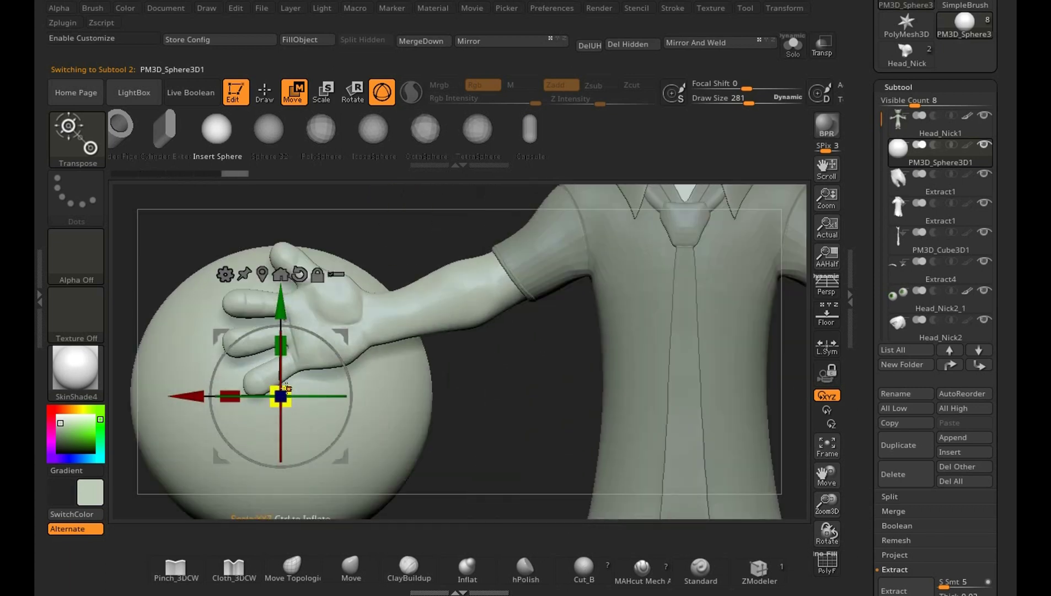
{"action": "left_click_drag", "start_coordinate": [285, 388], "coordinate": [259, 420]}
Shrink the sphere further to sit on the fingertip and turn on the Floor grid.
{"action": "left_click_drag", "start_coordinate": [429, 399], "coordinate": [529, 408]}
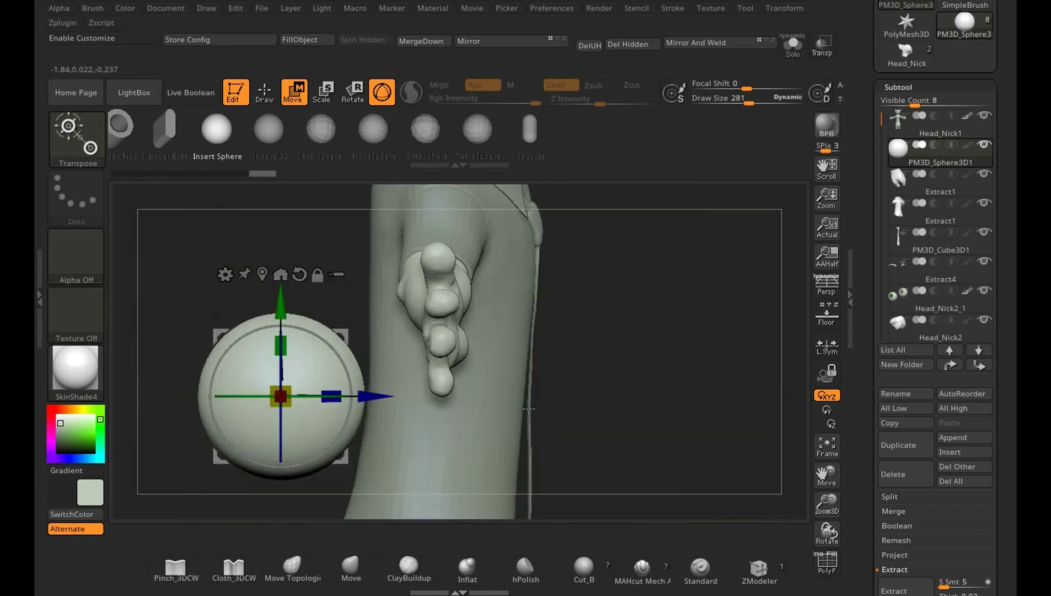
{"action": "mouse_move", "coordinate": [386, 419]}
{"action": "left_mouse_down"}
{"action": "mouse_move", "coordinate": [451, 286]}
{"action": "mouse_move", "coordinate": [436, 330]}
{"action": "left_mouse_up"}
{"action": "mouse_move", "coordinate": [579, 420]}
{"action": "left_mouse_down"}
{"action": "mouse_move", "coordinate": [531, 497]}
{"action": "mouse_move", "coordinate": [485, 342]}
{"action": "left_mouse_up"}
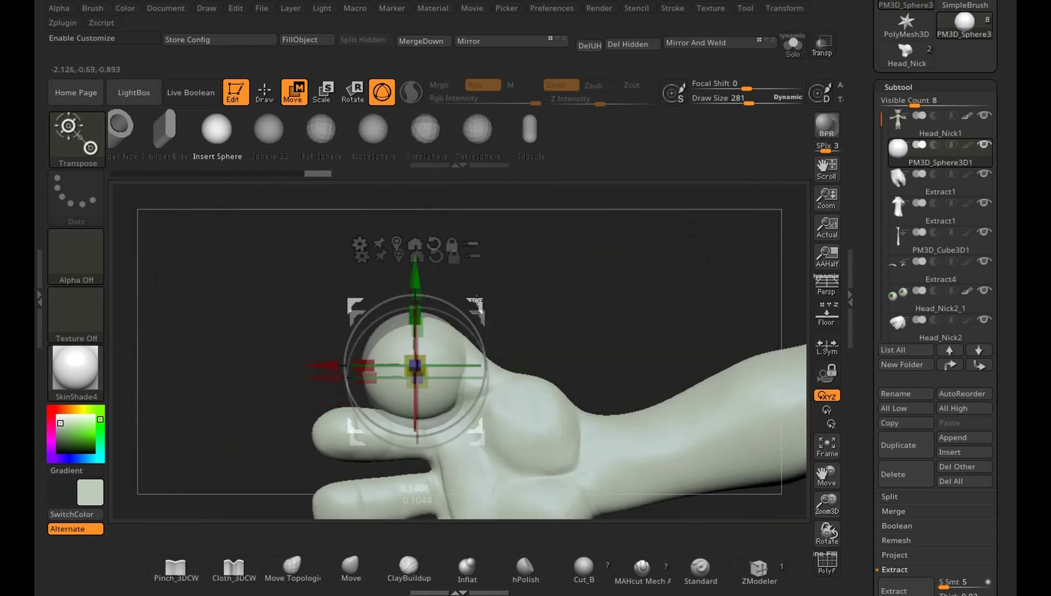
{"action": "left_click_drag", "start_coordinate": [402, 335], "coordinate": [463, 286]}
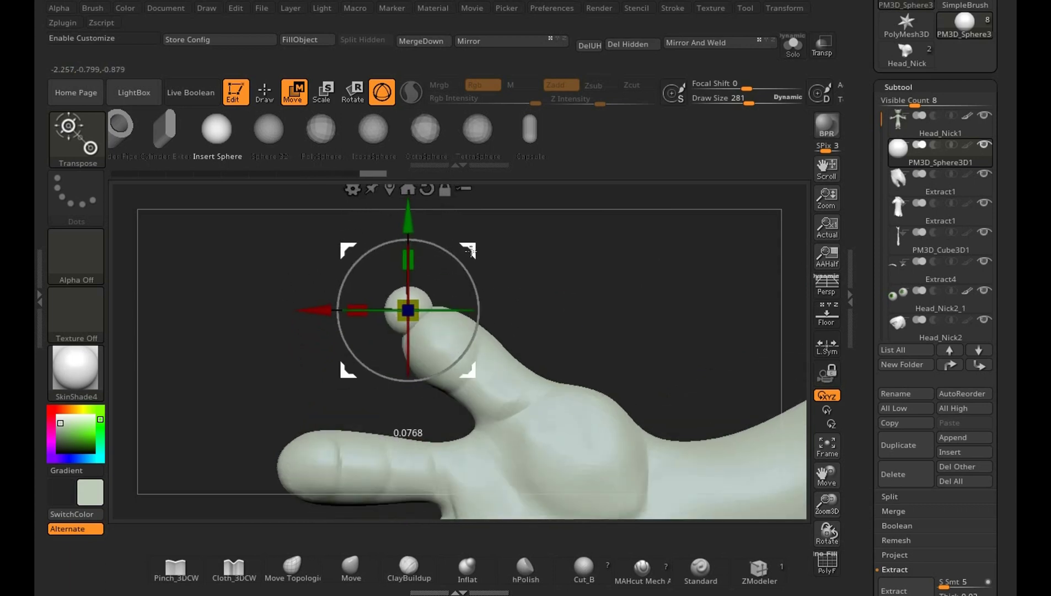
{"action": "left_click_drag", "start_coordinate": [463, 286], "coordinate": [850, 303]}
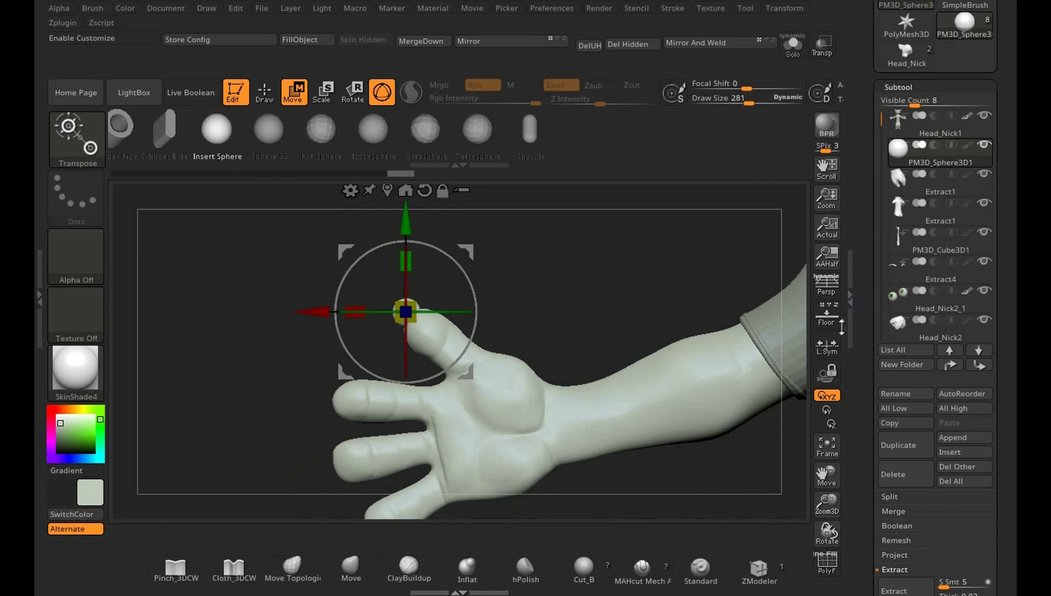
{"action": "left_click", "coordinate": [828, 319]}
{"action": "scroll", "coordinate": [638, 368], "scroll_direction": "down", "scroll_amount": 5}
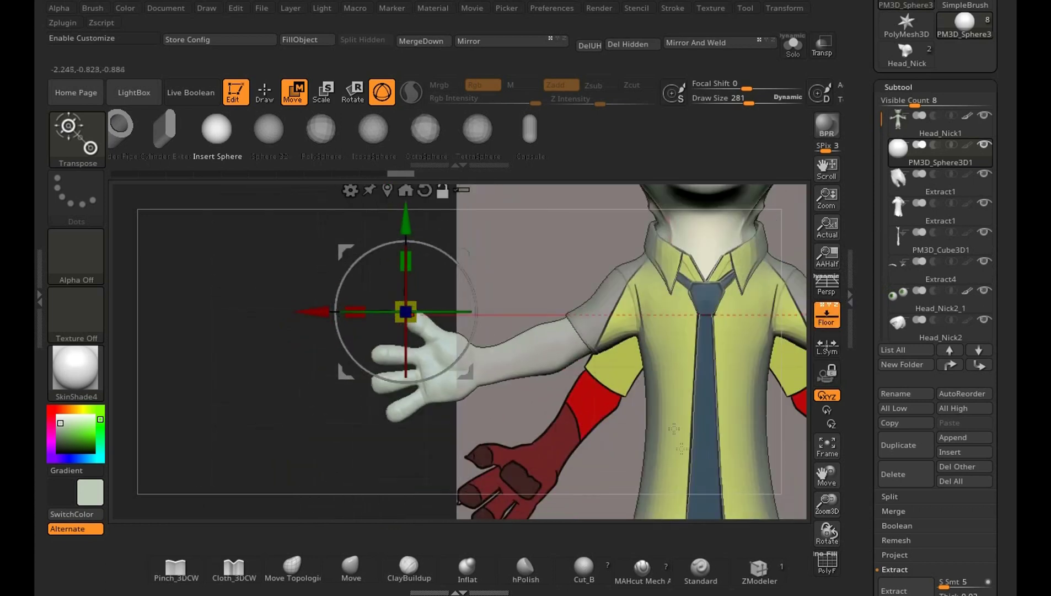
{"action": "scroll", "coordinate": [543, 300], "scroll_direction": "up", "scroll_amount": 2}
{"action": "scroll", "coordinate": [542, 300], "scroll_direction": "up", "scroll_amount": 2}
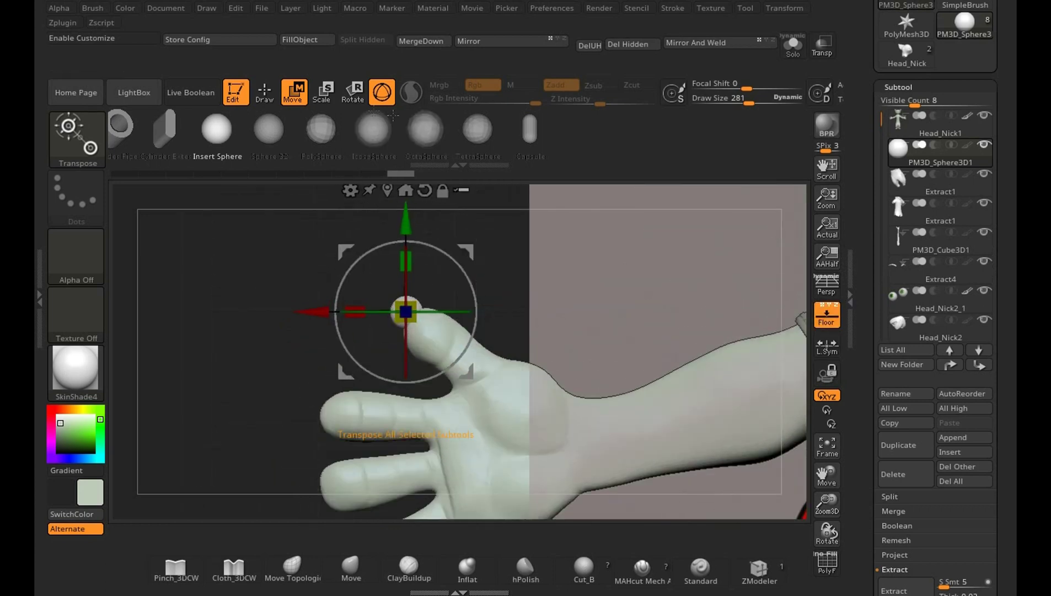
Switch to the Move brush at size 33 and pull the toe-tip sphere into shape.
{"action": "left_click", "coordinate": [351, 566]}
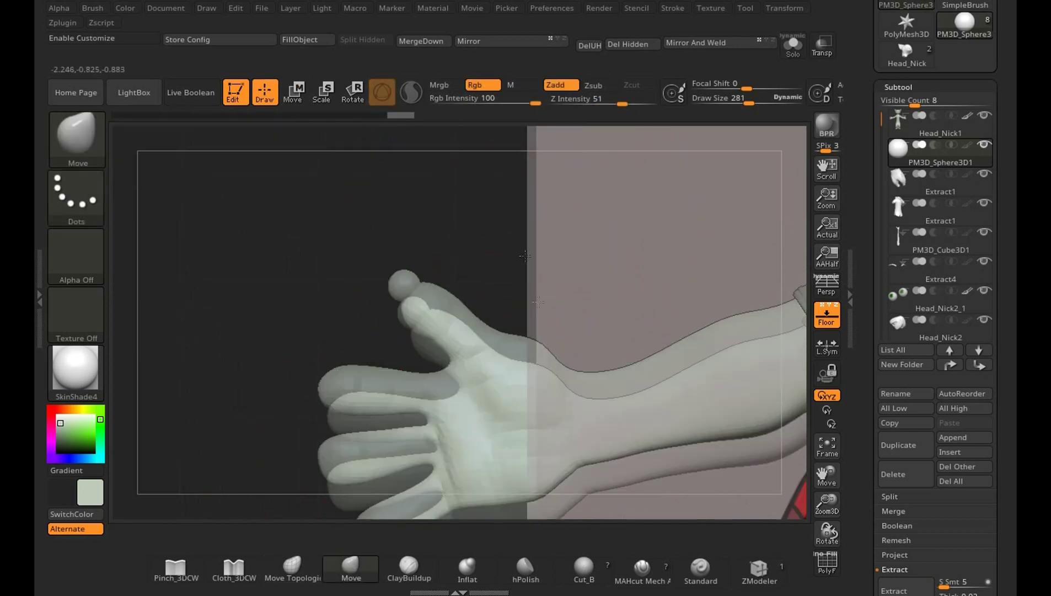
{"action": "scroll", "coordinate": [497, 264], "scroll_direction": "up", "scroll_amount": 3}
{"action": "key", "text": "s"}
{"action": "left_click_drag", "start_coordinate": [518, 240], "coordinate": [511, 220]}
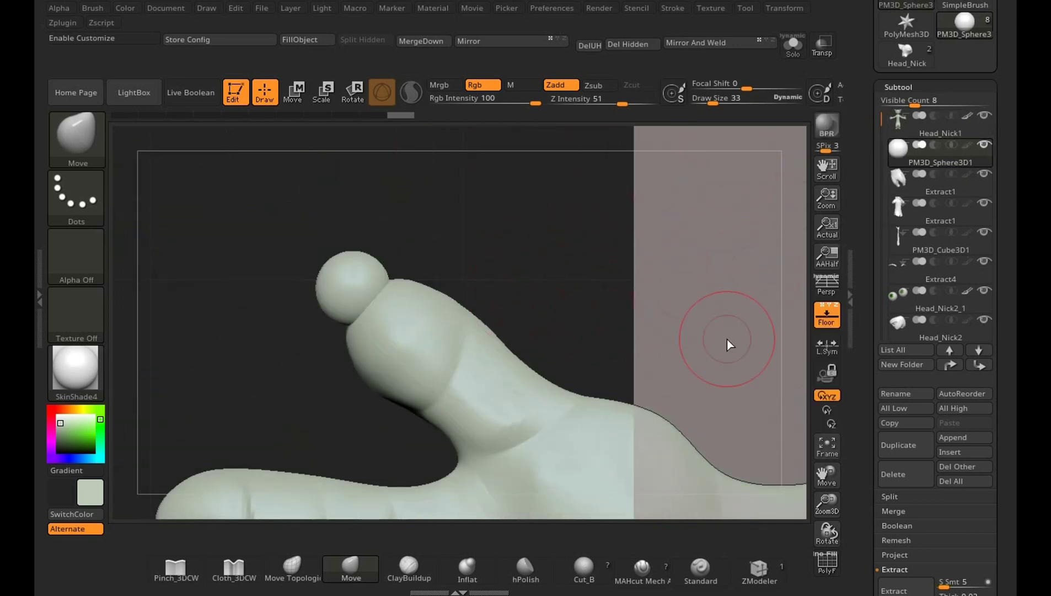
{"action": "left_click_drag", "start_coordinate": [327, 306], "coordinate": [344, 264]}
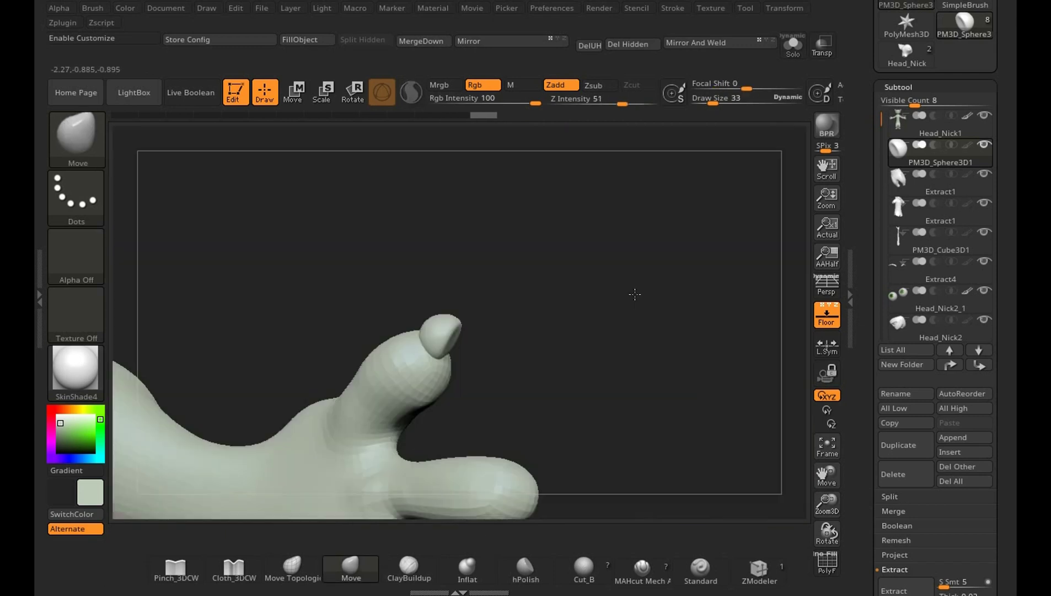
Pull the claw tip into a narrow point, Shift-smoothing the surface.
{"action": "key", "text": "shift"}
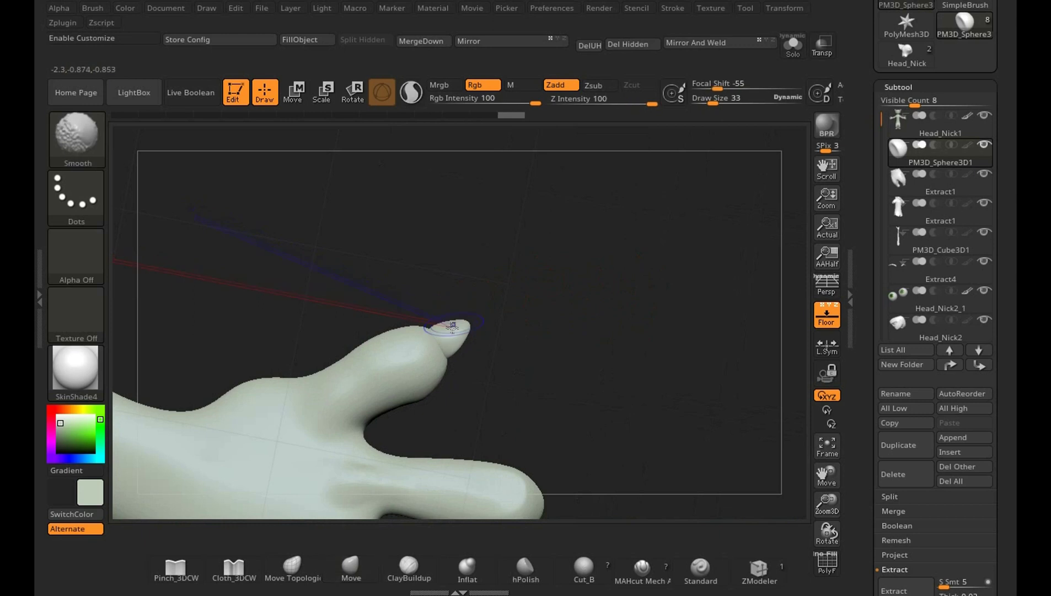
{"action": "left_click_drag", "start_coordinate": [585, 312], "coordinate": [461, 329]}
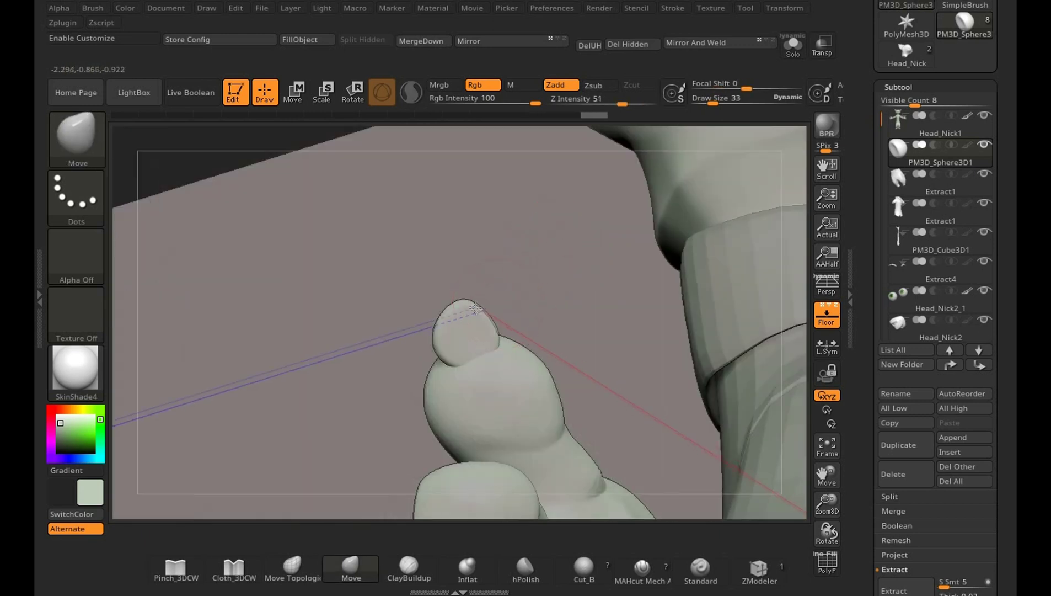
{"action": "left_click_drag", "start_coordinate": [475, 309], "coordinate": [452, 318]}
{"action": "key", "text": "shift"}
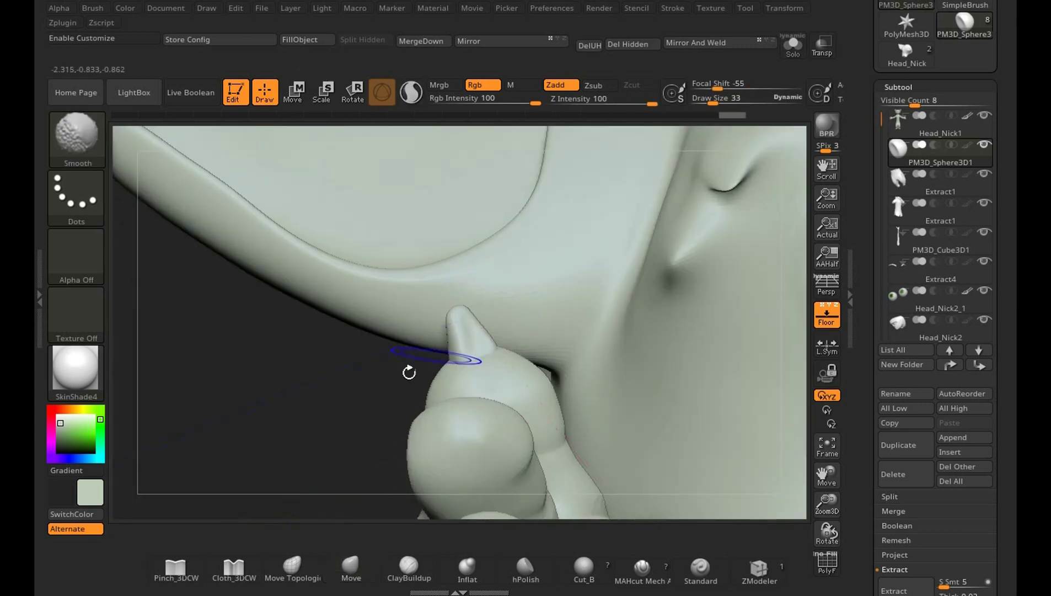
{"action": "left_click_drag", "start_coordinate": [409, 371], "coordinate": [362, 393]}
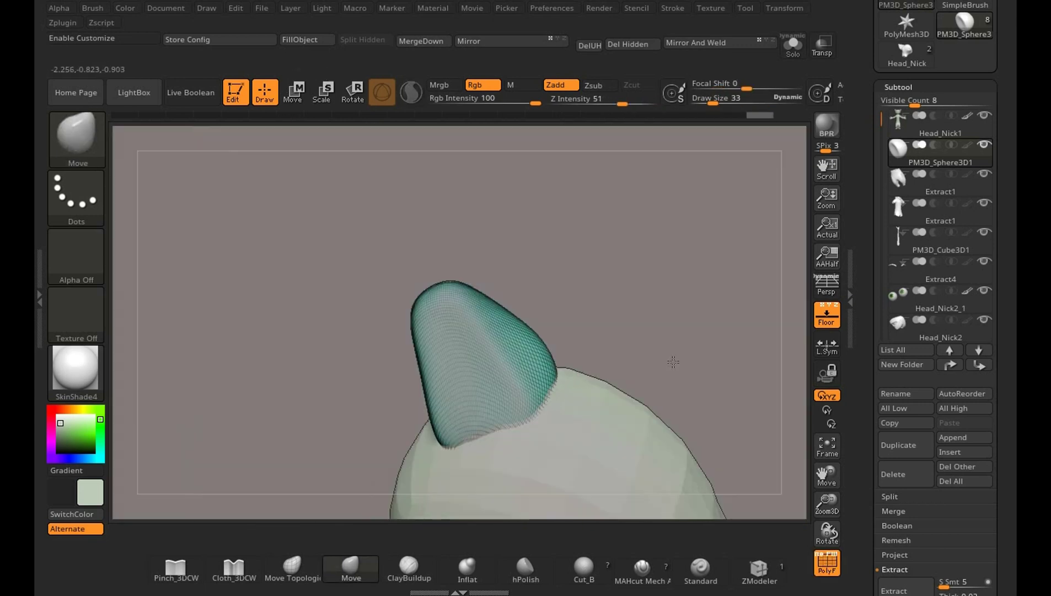
DynaMesh the claw at Resolution 256 and orbit around it to inspect the new mesh.
{"action": "scroll", "coordinate": [930, 450], "scroll_direction": "down", "scroll_amount": 5}
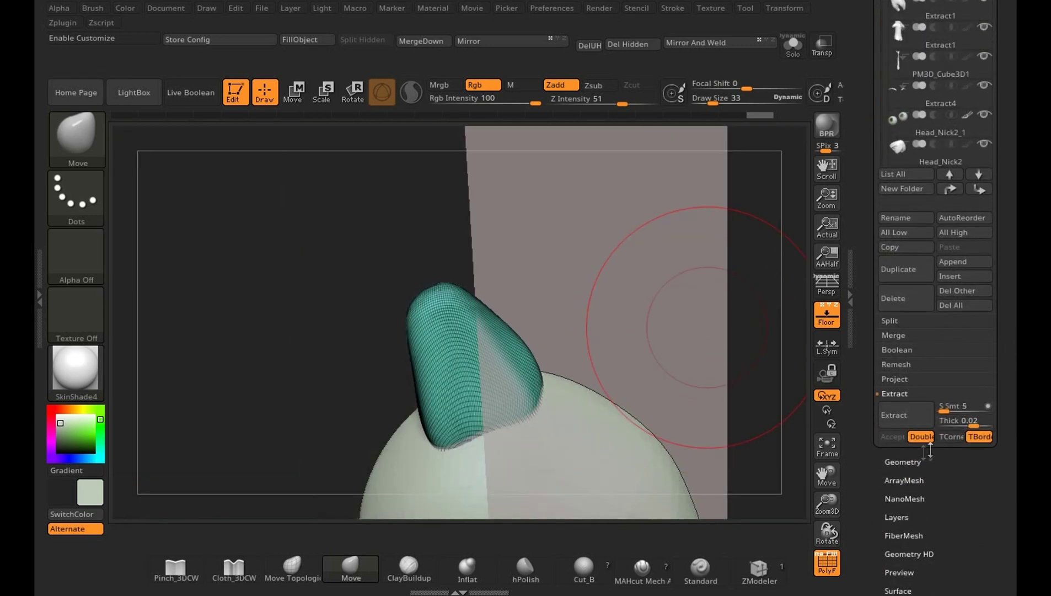
{"action": "left_click", "coordinate": [910, 462]}
{"action": "scroll", "coordinate": [990, 483], "scroll_direction": "down", "scroll_amount": 3}
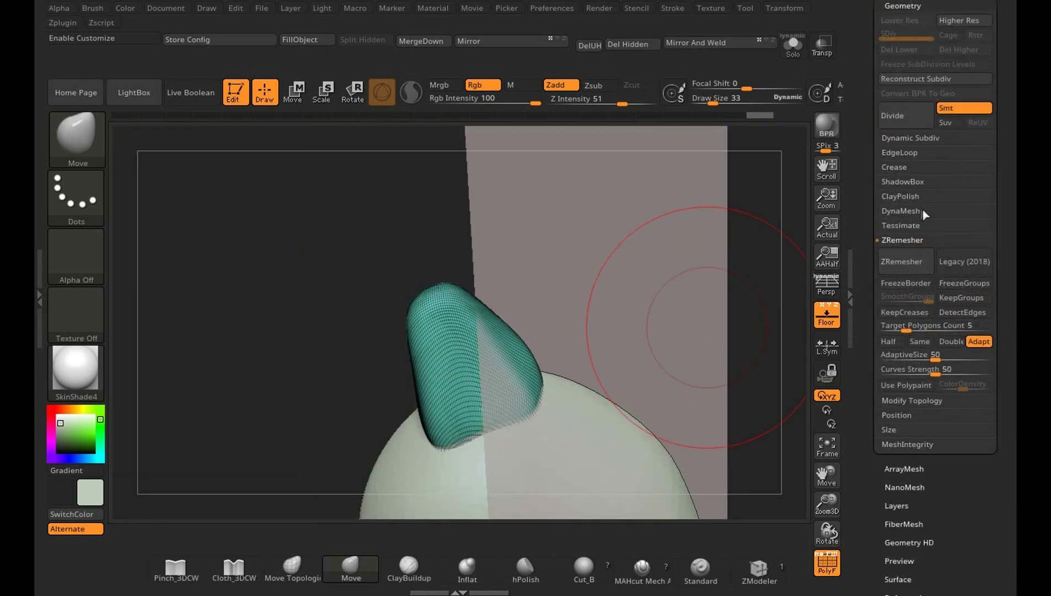
{"action": "left_click", "coordinate": [904, 211]}
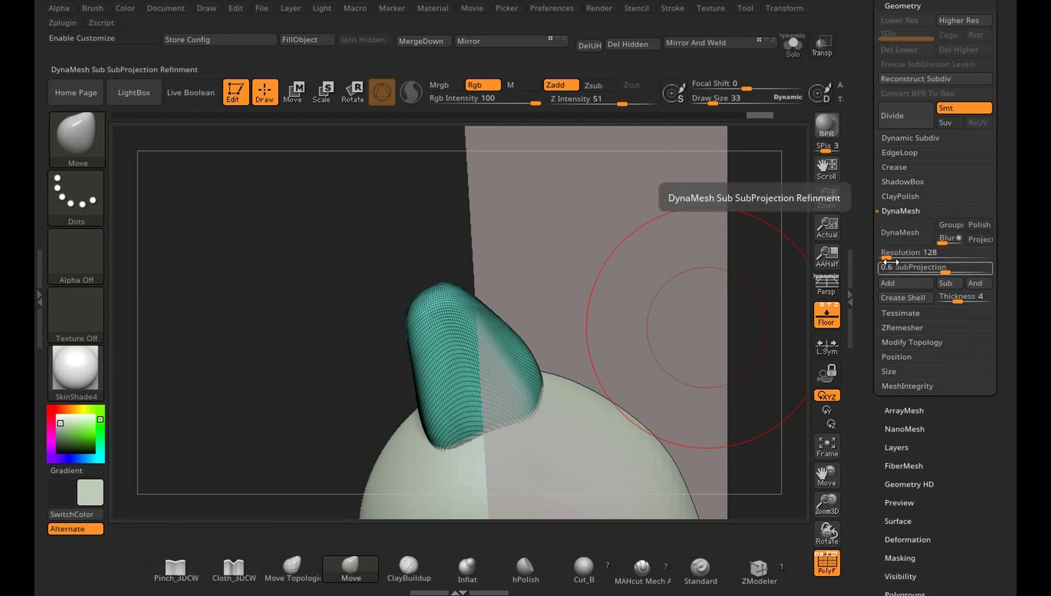
{"action": "left_click", "coordinate": [888, 254]}
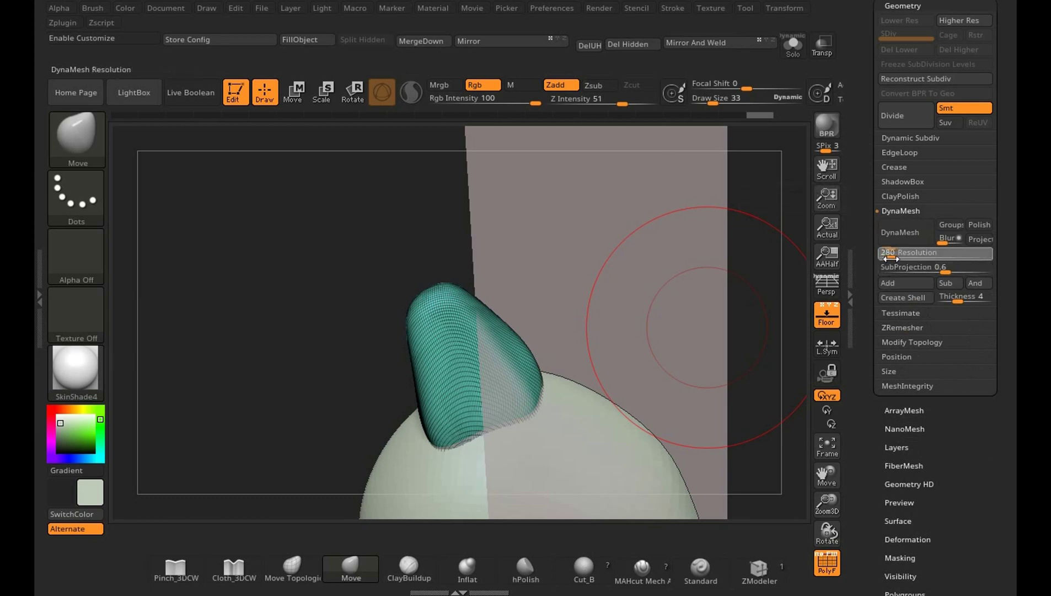
{"action": "left_click_drag", "start_coordinate": [889, 258], "coordinate": [888, 262]}
{"action": "left_click", "coordinate": [905, 232]}
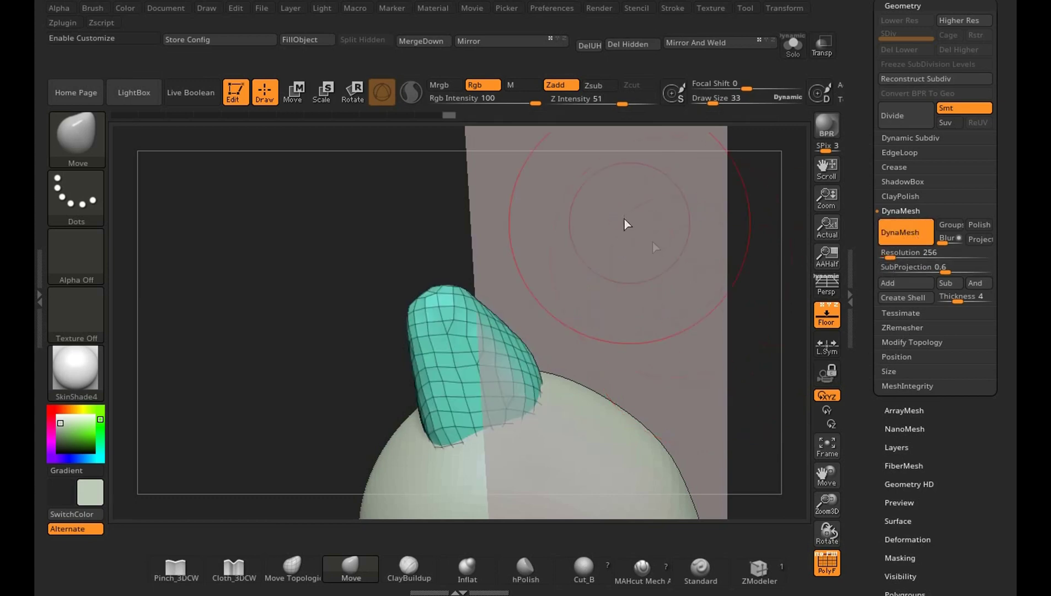
{"action": "key", "text": "ctrl"}
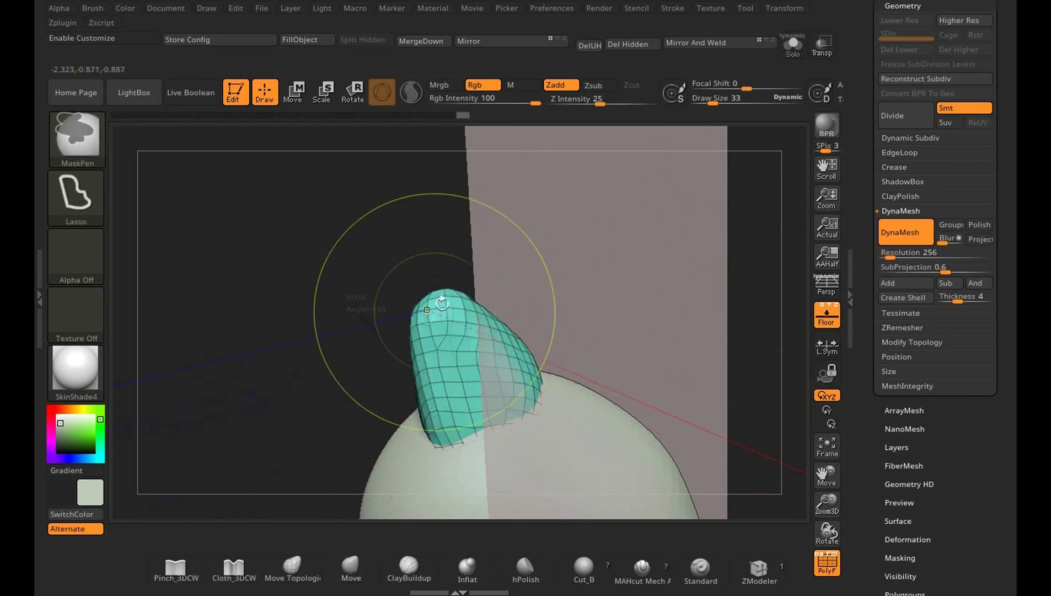
{"action": "left_click_drag", "start_coordinate": [420, 254], "coordinate": [528, 234]}
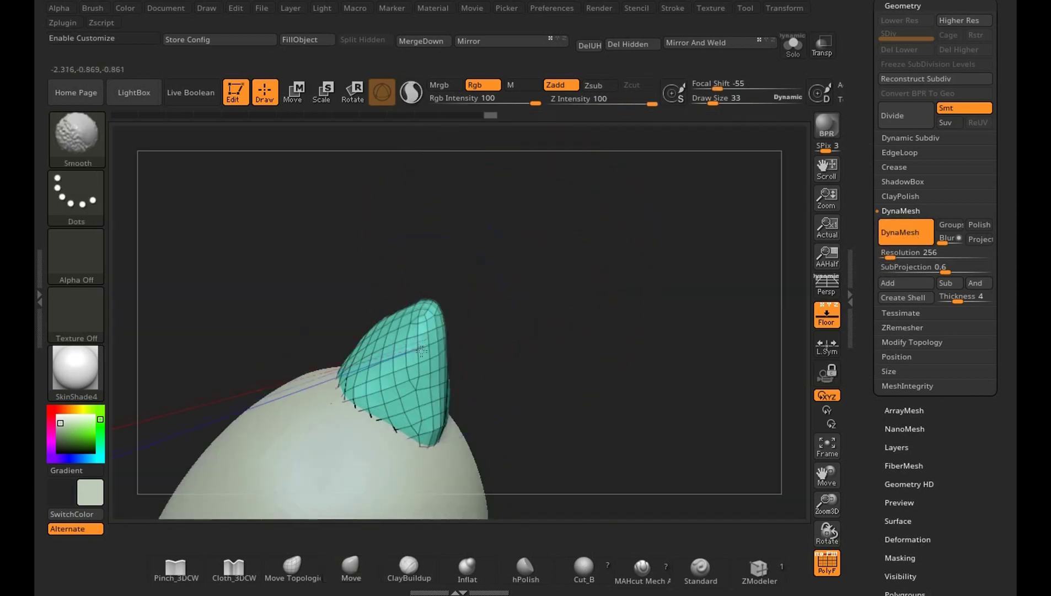
{"action": "mouse_move", "coordinate": [353, 397]}
{"action": "left_mouse_down", "text": "shift"}
{"action": "mouse_move", "coordinate": [365, 320]}
{"action": "mouse_move", "coordinate": [386, 315]}
{"action": "left_mouse_up", "text": "shift"}
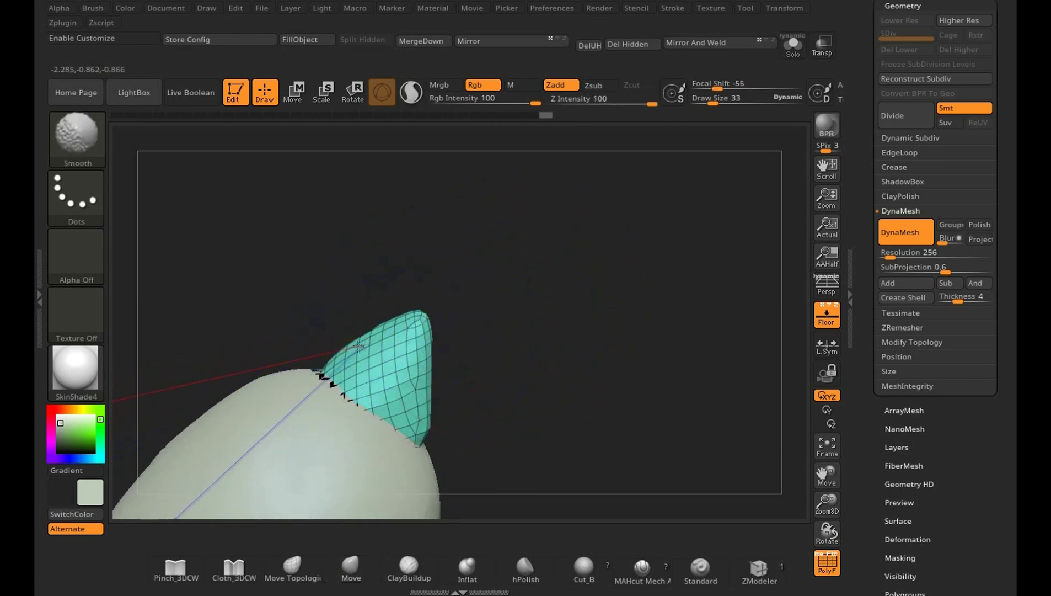
Set the brush size to 15 and re-DynaMesh the claw at Resolution 864.
{"action": "type", "text": "s"}
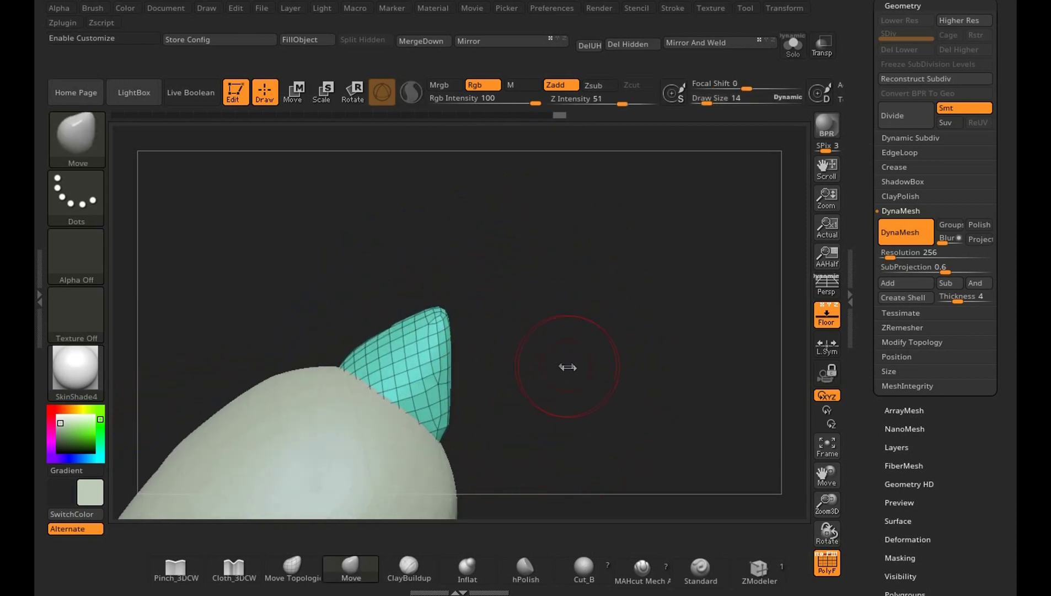
{"action": "type", "text": "s58"}
{"action": "key", "text": "Return"}
{"action": "type", "text": "s15"}
{"action": "key", "text": "Return"}
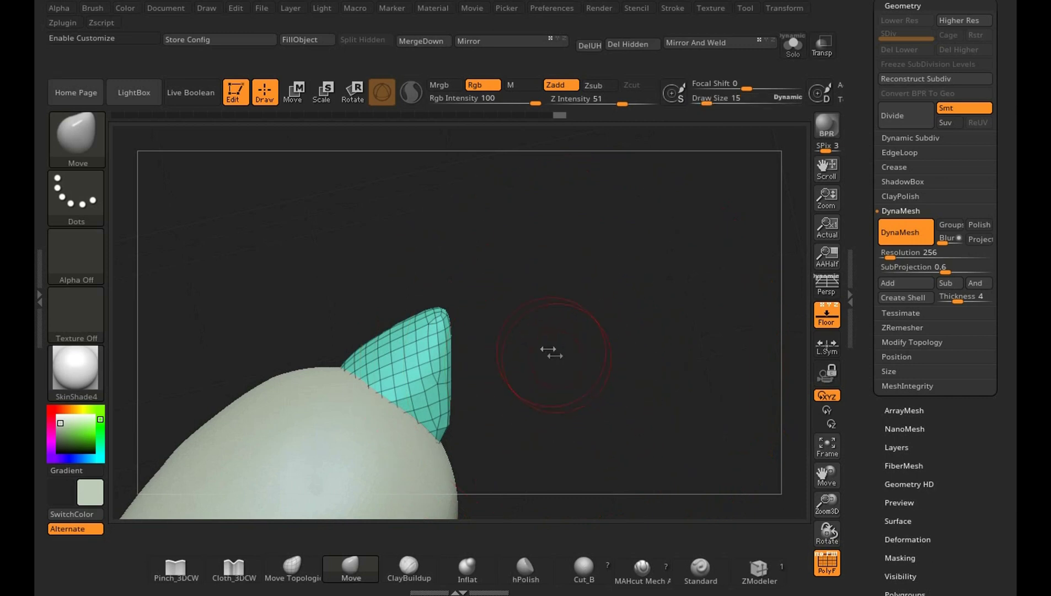
{"action": "left_click_drag", "start_coordinate": [550, 362], "coordinate": [557, 348]}
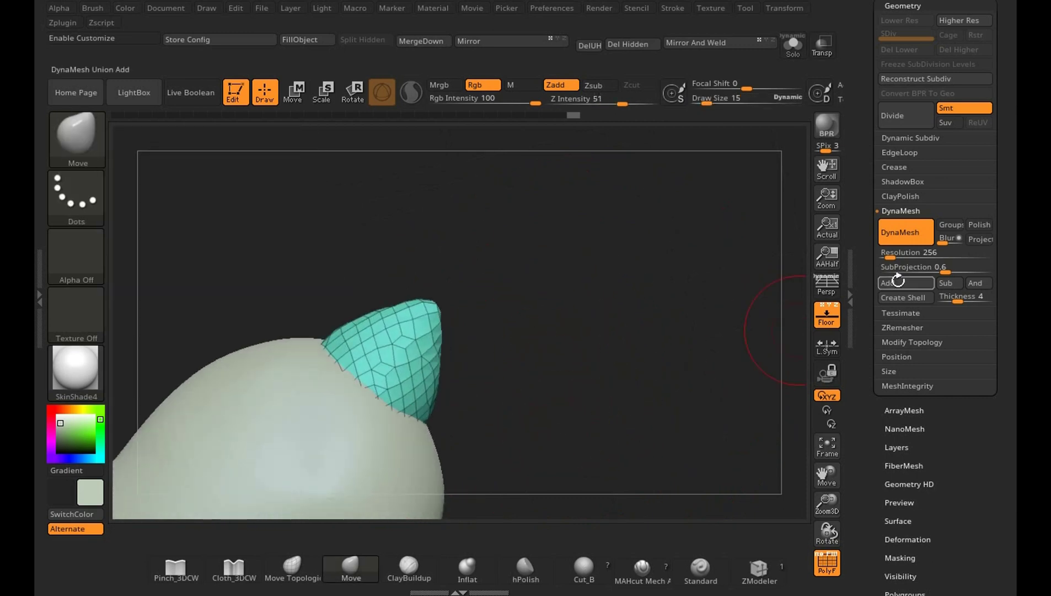
{"action": "left_click", "coordinate": [891, 252]}
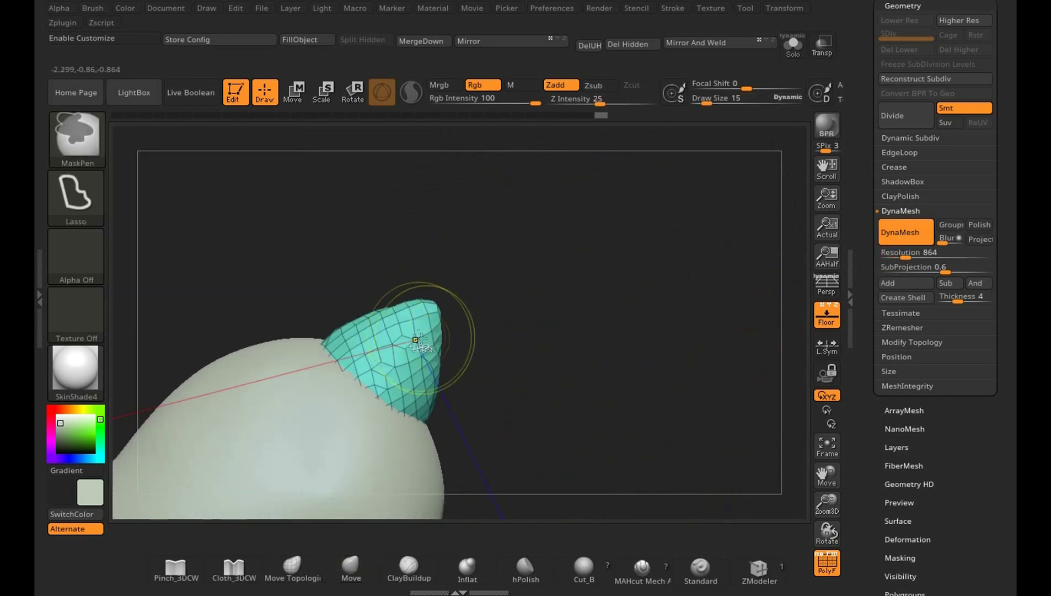
{"action": "left_click_drag", "start_coordinate": [626, 352], "coordinate": [481, 338], "text": "ctrl"}
{"action": "left_click_drag", "start_coordinate": [650, 350], "coordinate": [628, 295], "text": "ctrl"}
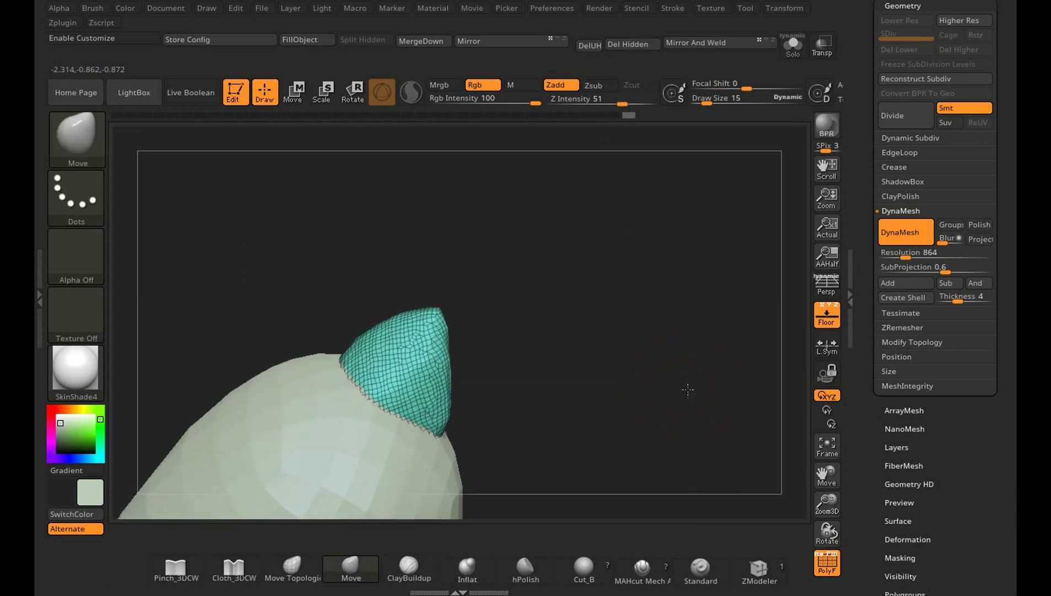
Zoom in and Shift-smooth the claw into a tapered cone with a softened base.
{"action": "mouse_move", "coordinate": [685, 385]}
{"action": "left_mouse_down"}
{"action": "mouse_move", "coordinate": [436, 375]}
{"action": "mouse_move", "coordinate": [462, 291]}
{"action": "left_mouse_up"}
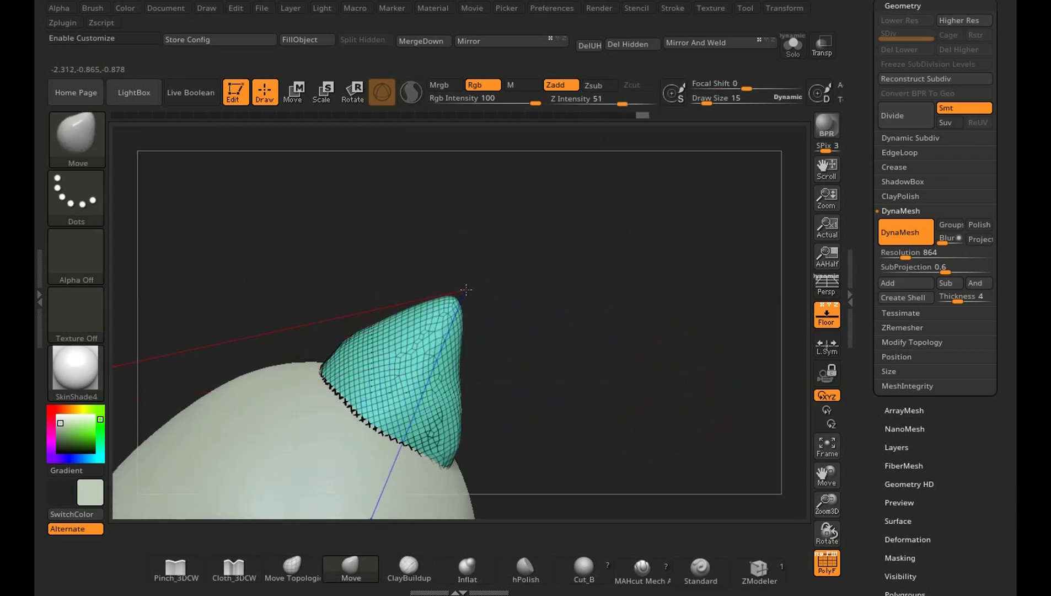
{"action": "mouse_move", "coordinate": [586, 339]}
{"action": "left_mouse_down"}
{"action": "mouse_move", "coordinate": [579, 307]}
{"action": "mouse_move", "coordinate": [422, 302]}
{"action": "left_mouse_up"}
{"action": "key", "text": "s"}
{"action": "type", "text": "54"}
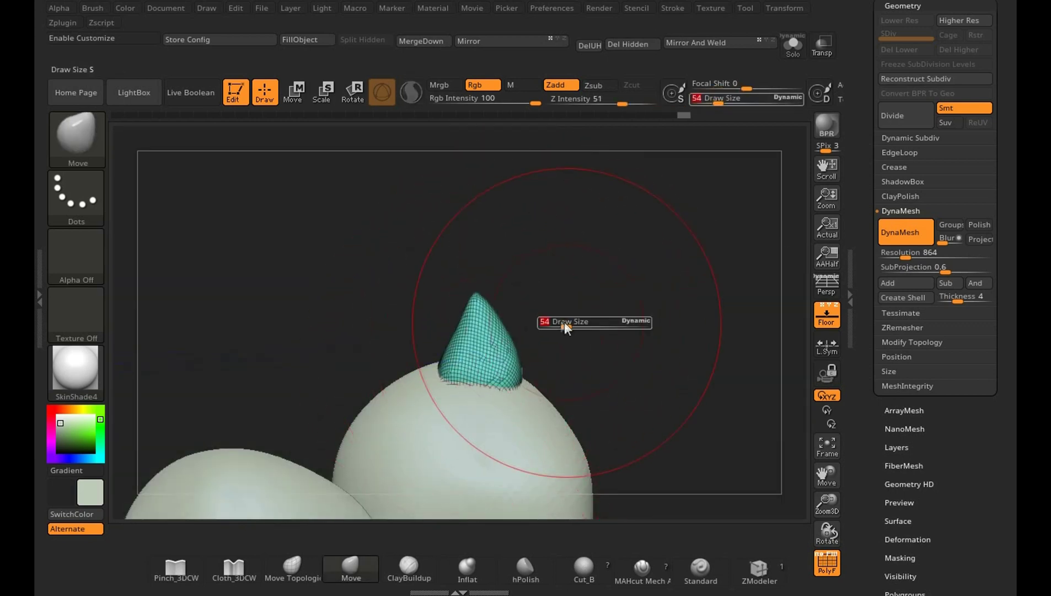
{"action": "left_click", "coordinate": [563, 324]}
{"action": "mouse_move", "coordinate": [542, 291]}
{"action": "left_mouse_down"}
{"action": "mouse_move", "coordinate": [568, 260]}
{"action": "mouse_move", "coordinate": [592, 389]}
{"action": "left_mouse_up"}
{"action": "key", "text": "shift"}
{"action": "key", "text": "shift"}
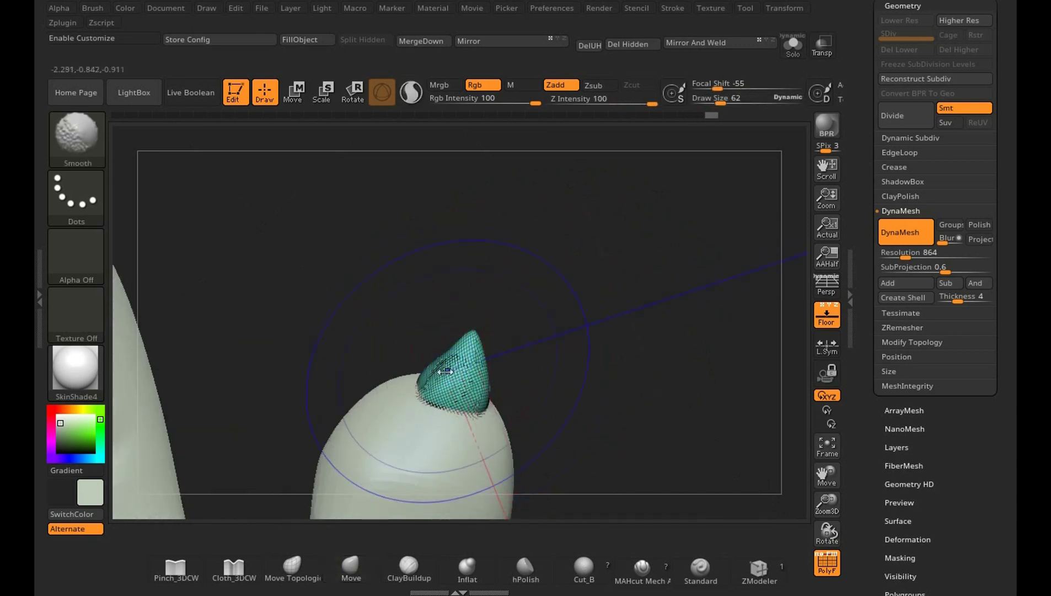
{"action": "left_click_drag", "start_coordinate": [482, 353], "coordinate": [452, 386], "text": "shift"}
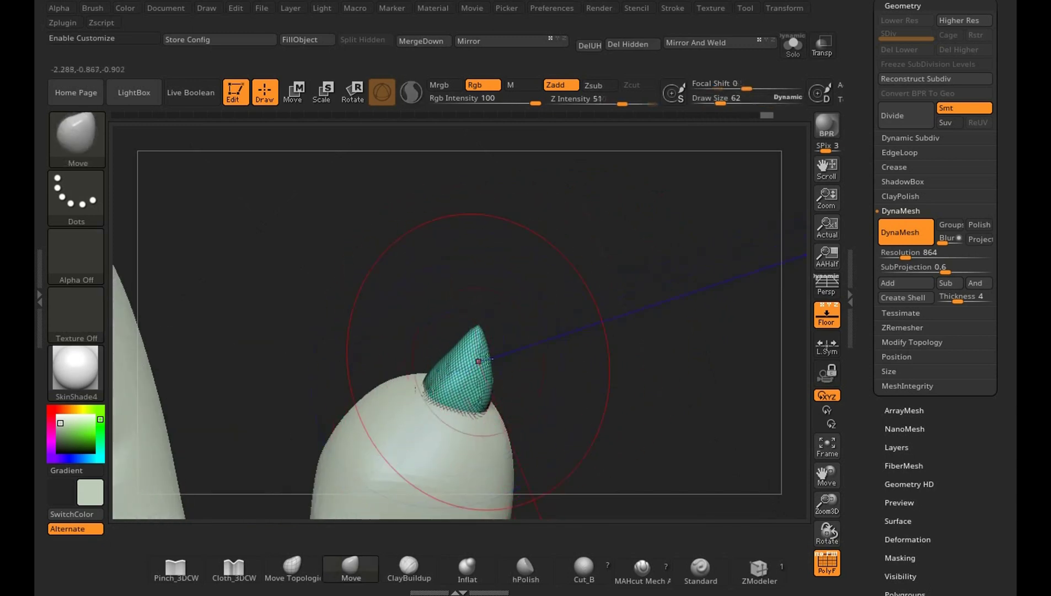
{"action": "left_click_drag", "start_coordinate": [572, 325], "coordinate": [586, 323]}
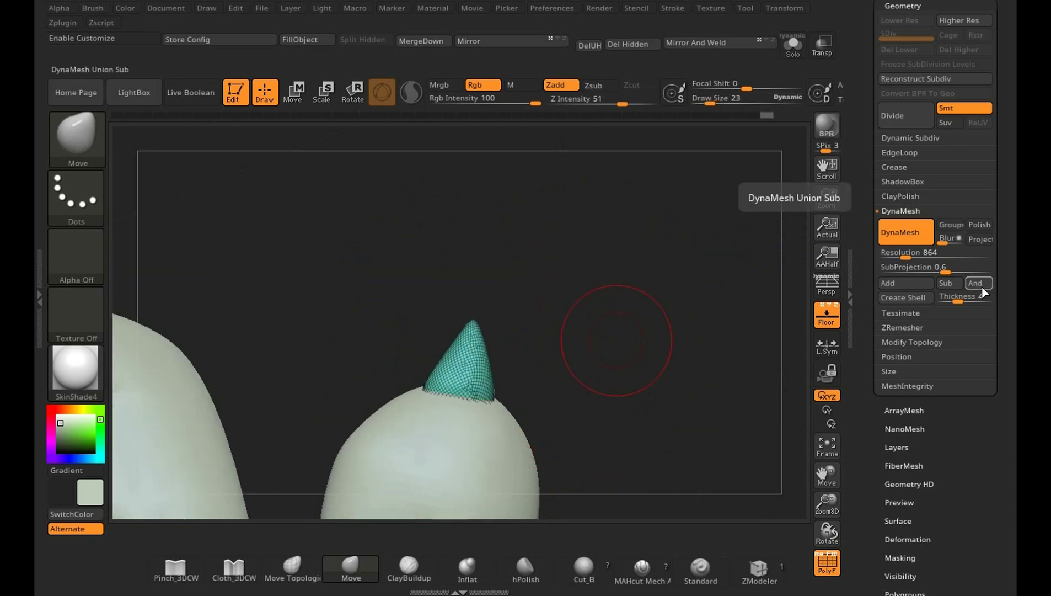
{"action": "left_click", "coordinate": [930, 342]}
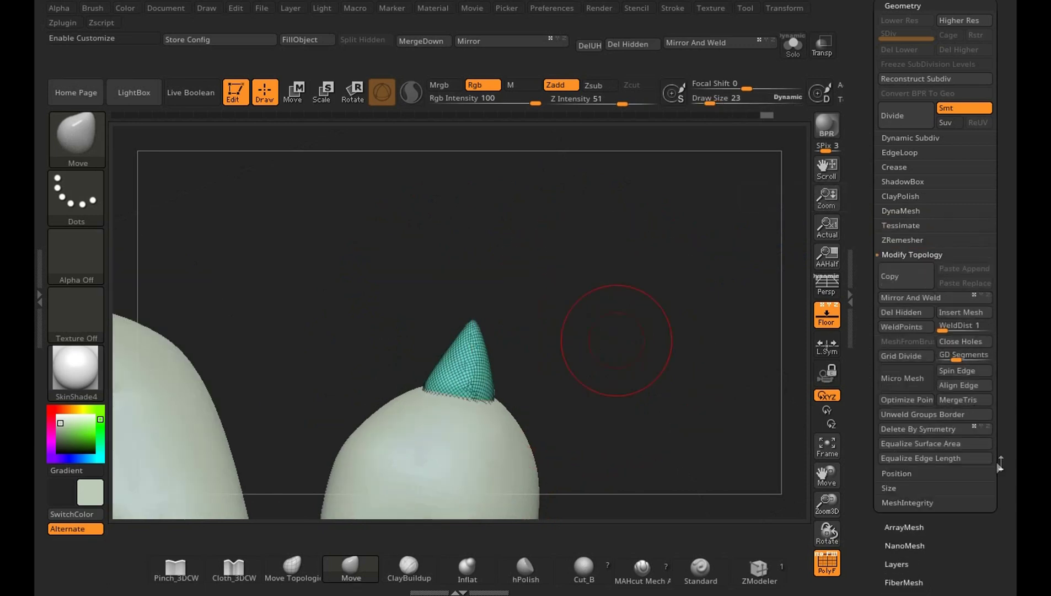
Run ZRemesher on the claw with Target Polygons Count 1, then rerun it with Half enabled.
{"action": "left_click", "coordinate": [931, 240]}
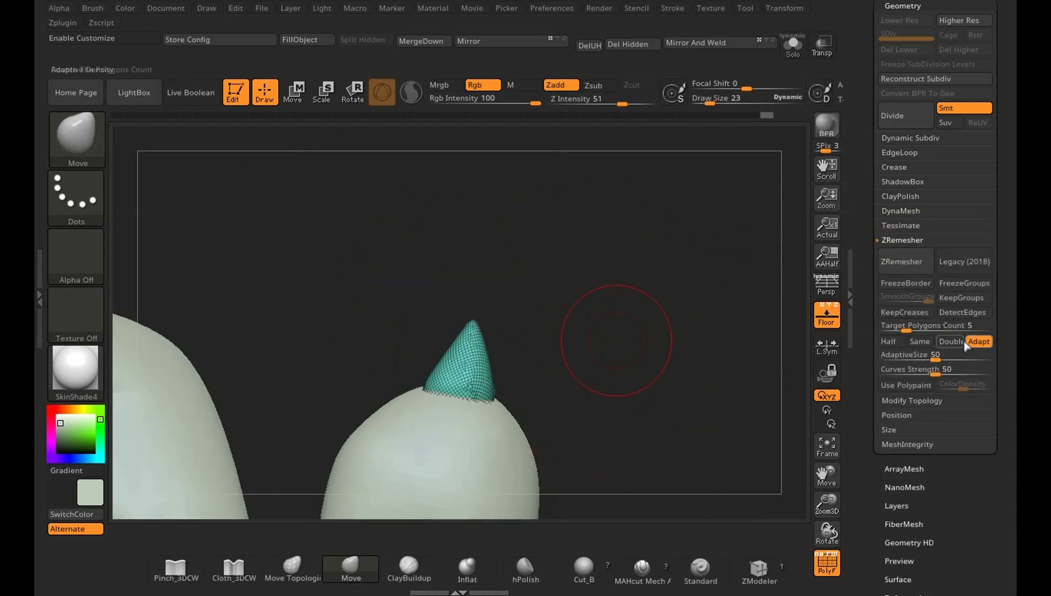
{"action": "type", "text": "1"}
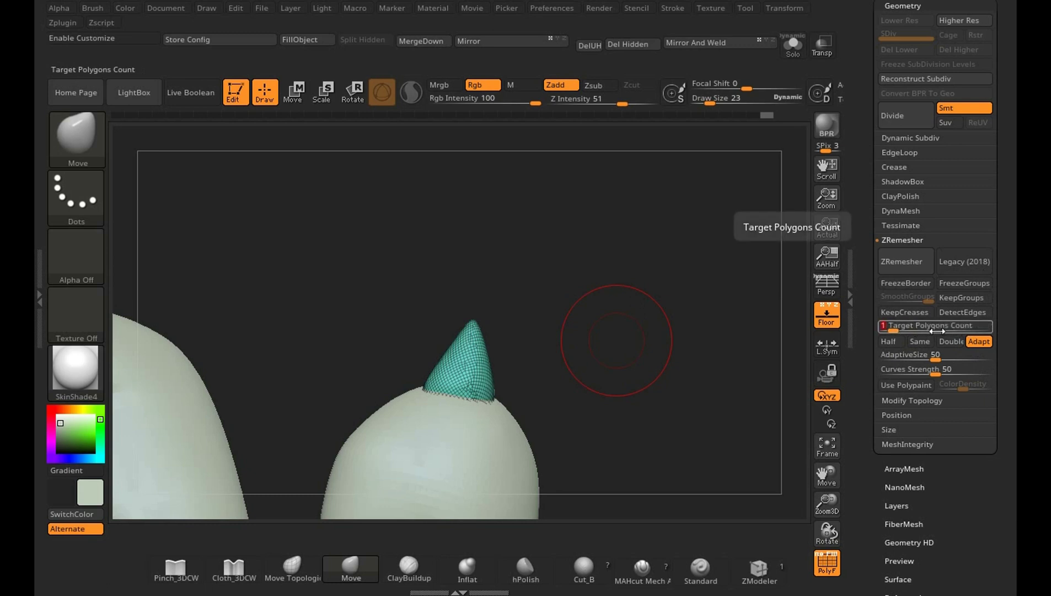
{"action": "left_click", "coordinate": [913, 265]}
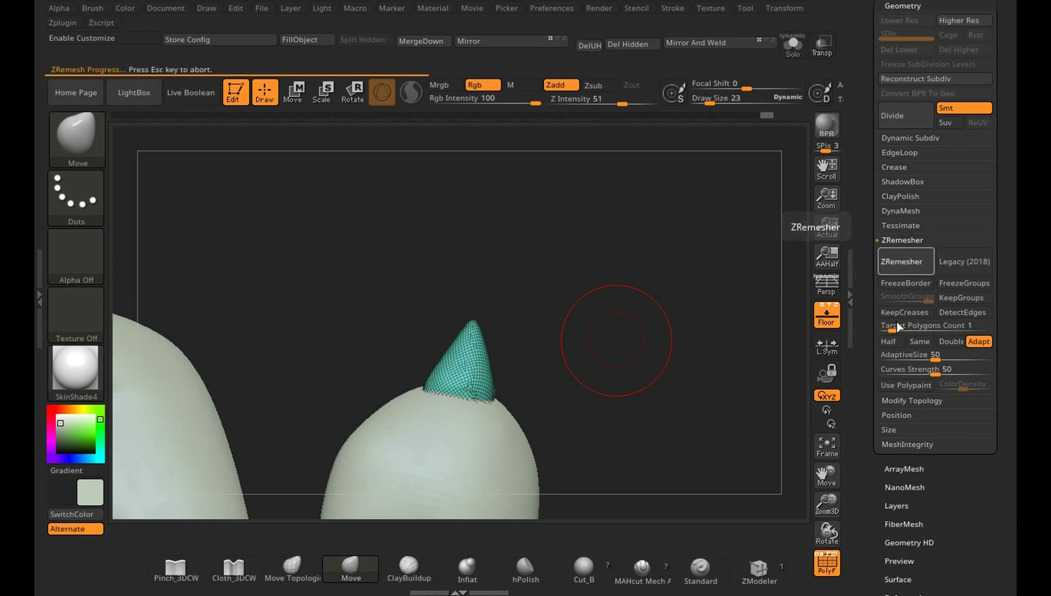
{"action": "left_click_drag", "start_coordinate": [580, 399], "coordinate": [599, 382]}
{"action": "left_click_drag", "start_coordinate": [739, 326], "coordinate": [763, 253]}
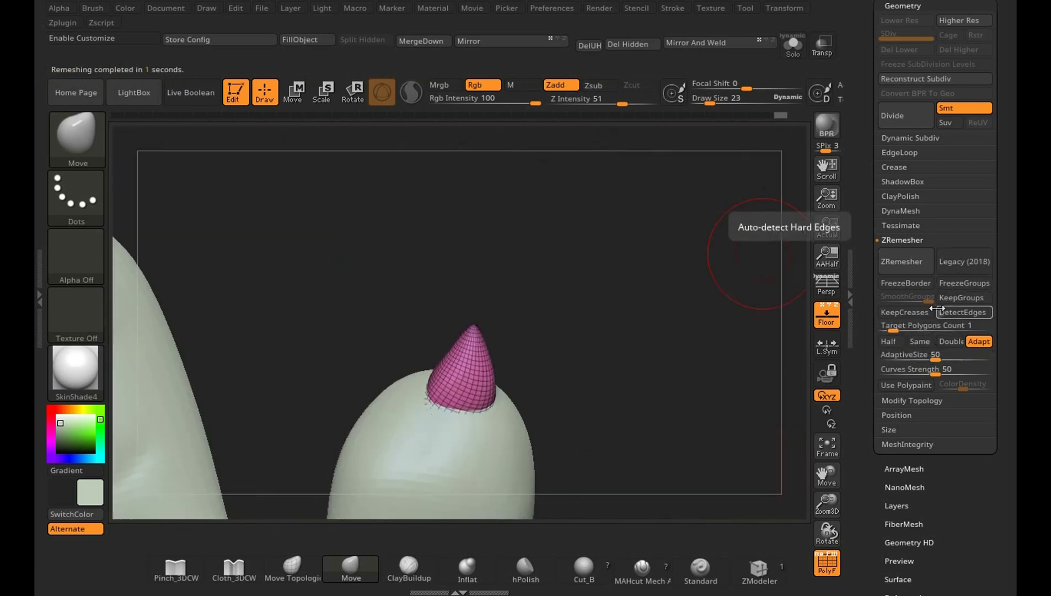
{"action": "left_click", "coordinate": [888, 342]}
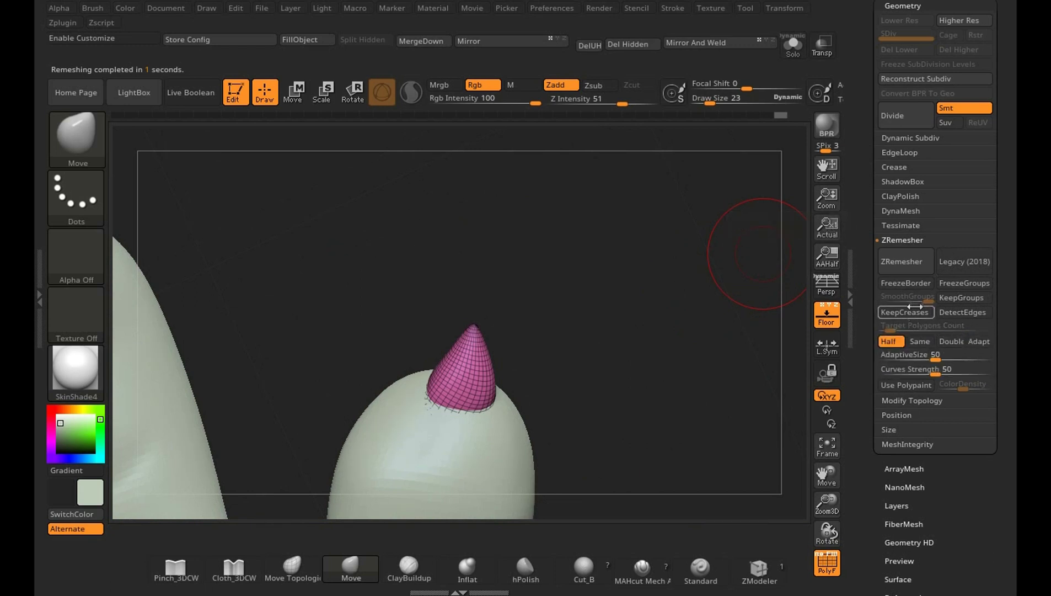
{"action": "left_click", "coordinate": [914, 268]}
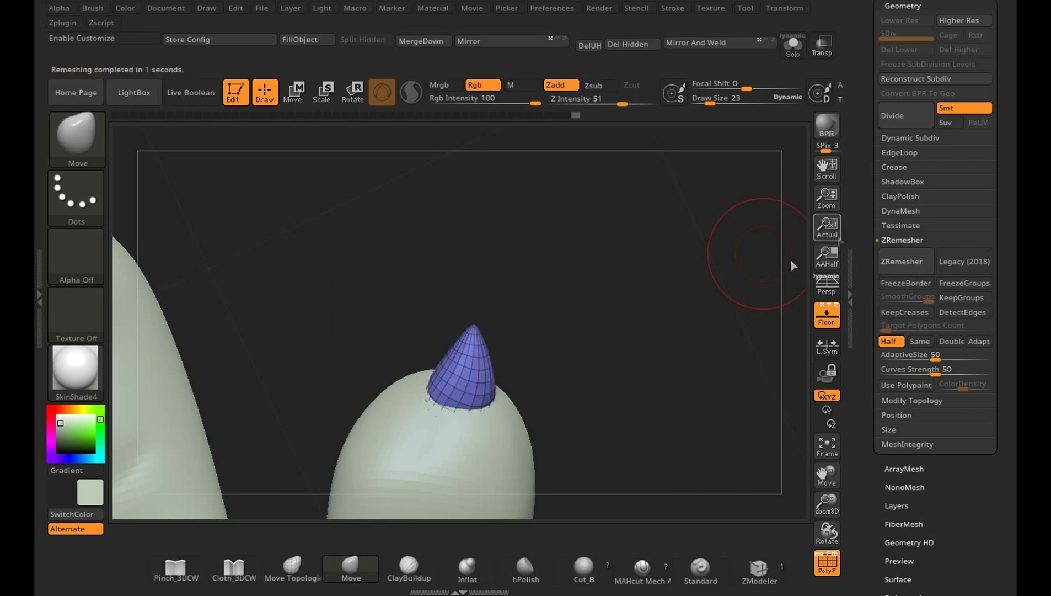
Zoom in on the toe tip and nudge the cone's base onto it, shrinking the brush to 54.
{"action": "left_click_drag", "start_coordinate": [690, 415], "coordinate": [709, 436]}
{"action": "mouse_move", "coordinate": [574, 353]}
{"action": "left_mouse_down"}
{"action": "mouse_move", "coordinate": [634, 357]}
{"action": "mouse_move", "coordinate": [465, 382]}
{"action": "left_mouse_up"}
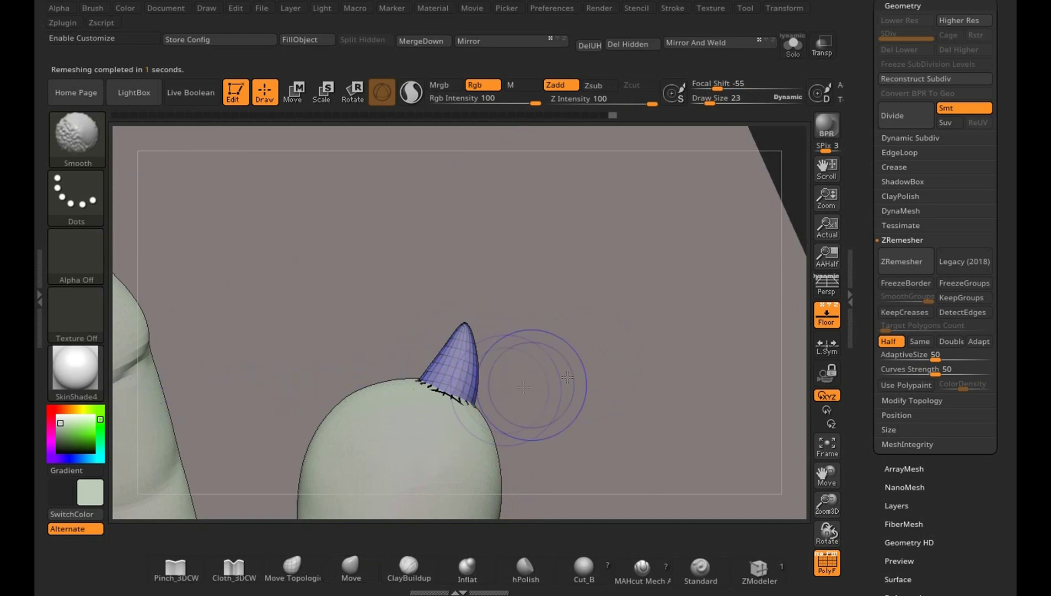
{"action": "mouse_move", "coordinate": [774, 222]}
{"action": "left_mouse_down"}
{"action": "mouse_move", "coordinate": [677, 206]}
{"action": "mouse_move", "coordinate": [781, 254]}
{"action": "mouse_move", "coordinate": [786, 470]}
{"action": "mouse_move", "coordinate": [809, 352]}
{"action": "mouse_move", "coordinate": [768, 328]}
{"action": "mouse_move", "coordinate": [775, 281]}
{"action": "mouse_move", "coordinate": [750, 244]}
{"action": "mouse_move", "coordinate": [779, 370]}
{"action": "mouse_move", "coordinate": [622, 438]}
{"action": "mouse_move", "coordinate": [591, 375]}
{"action": "mouse_move", "coordinate": [633, 421]}
{"action": "mouse_move", "coordinate": [629, 242]}
{"action": "left_mouse_up"}
{"action": "left_click_drag", "start_coordinate": [632, 397], "coordinate": [670, 515], "text": "alt"}
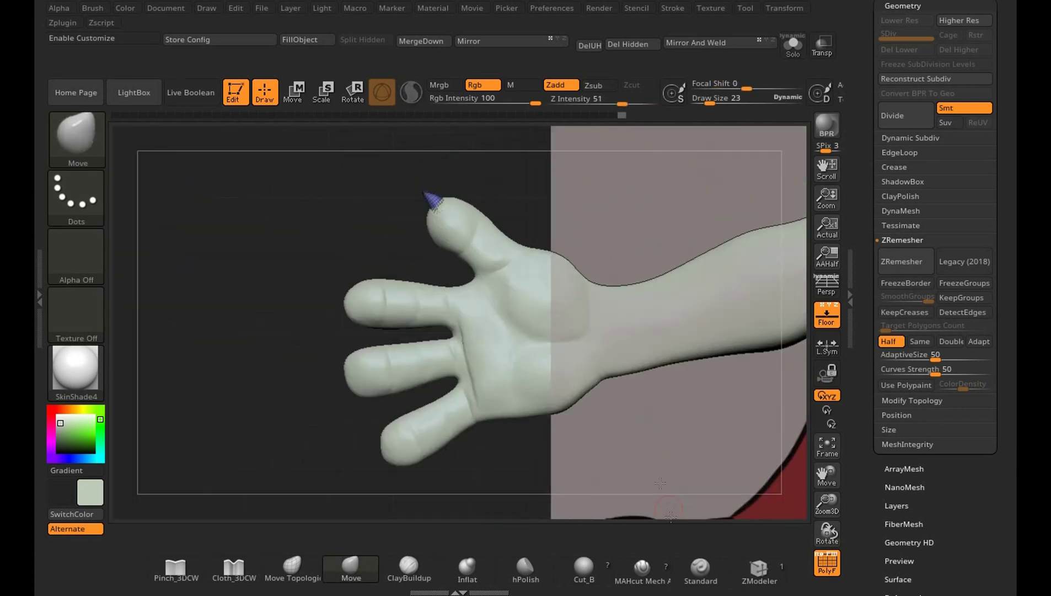
{"action": "mouse_move", "coordinate": [604, 219]}
{"action": "left_mouse_down"}
{"action": "mouse_move", "coordinate": [626, 204]}
{"action": "mouse_move", "coordinate": [683, 230]}
{"action": "mouse_move", "coordinate": [698, 282]}
{"action": "left_mouse_up"}
{"action": "key", "text": "s"}
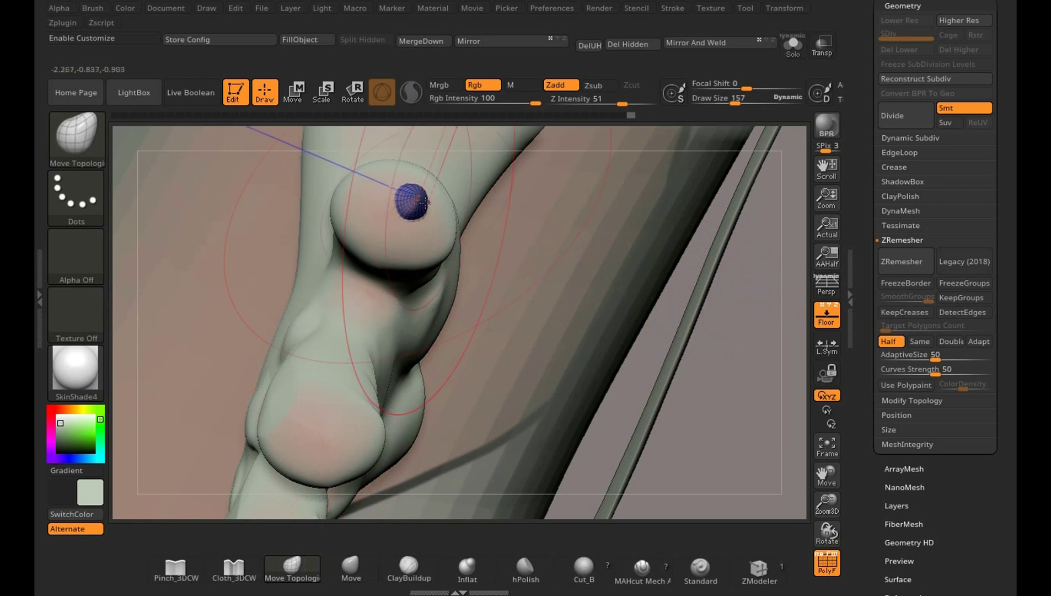
{"action": "left_click_drag", "start_coordinate": [412, 201], "coordinate": [407, 210]}
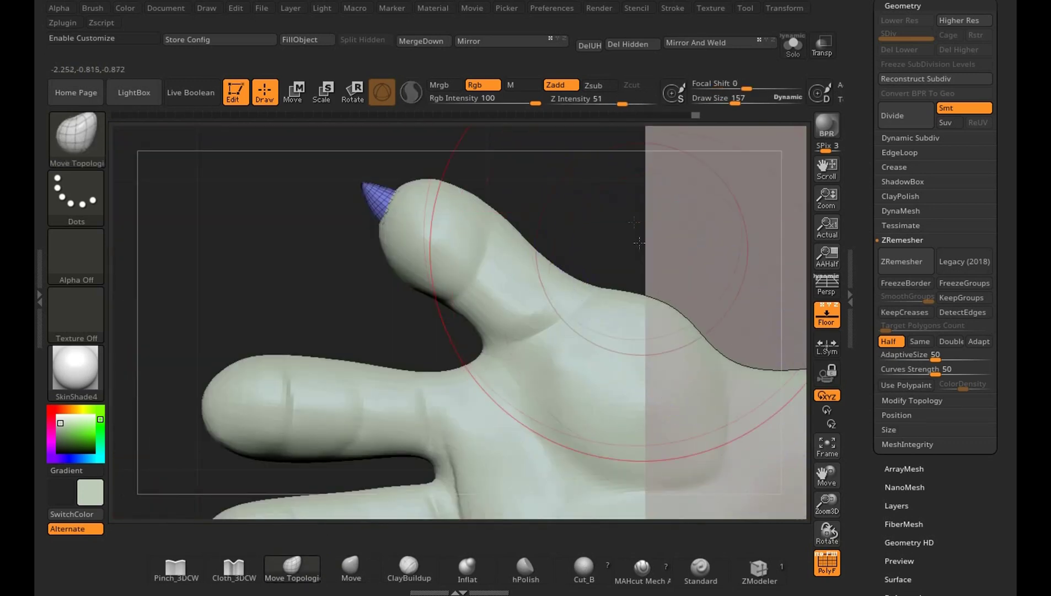
{"action": "key", "text": "s"}
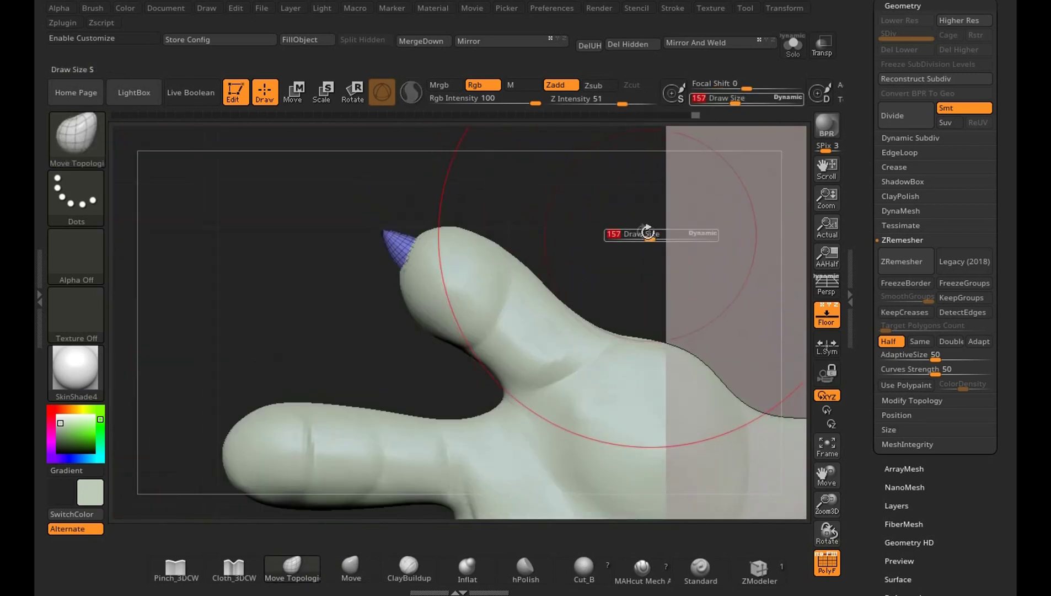
{"action": "left_click_drag", "start_coordinate": [639, 230], "coordinate": [640, 236]}
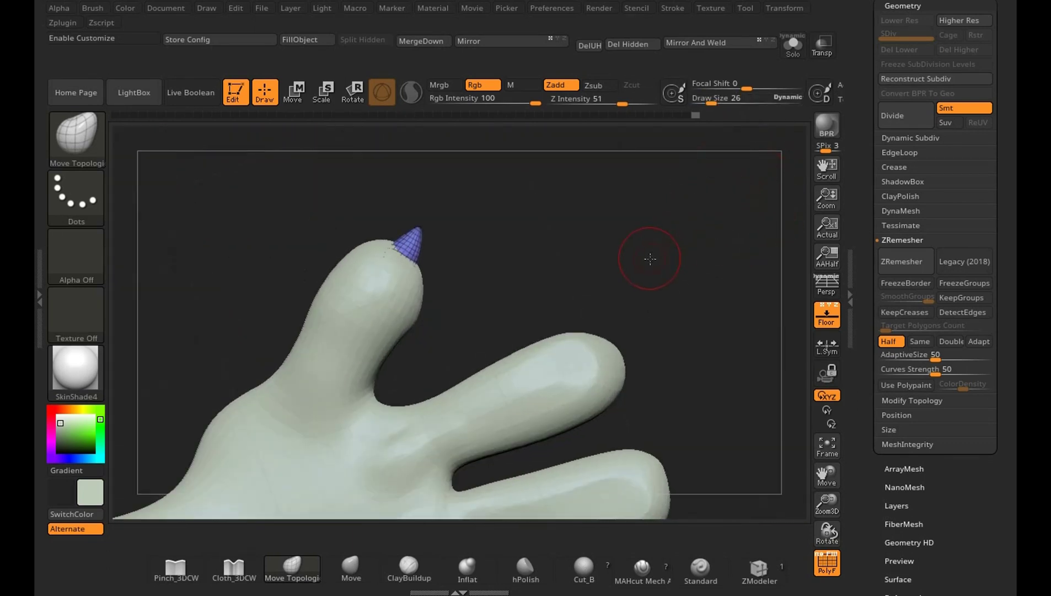
{"action": "key", "text": "s"}
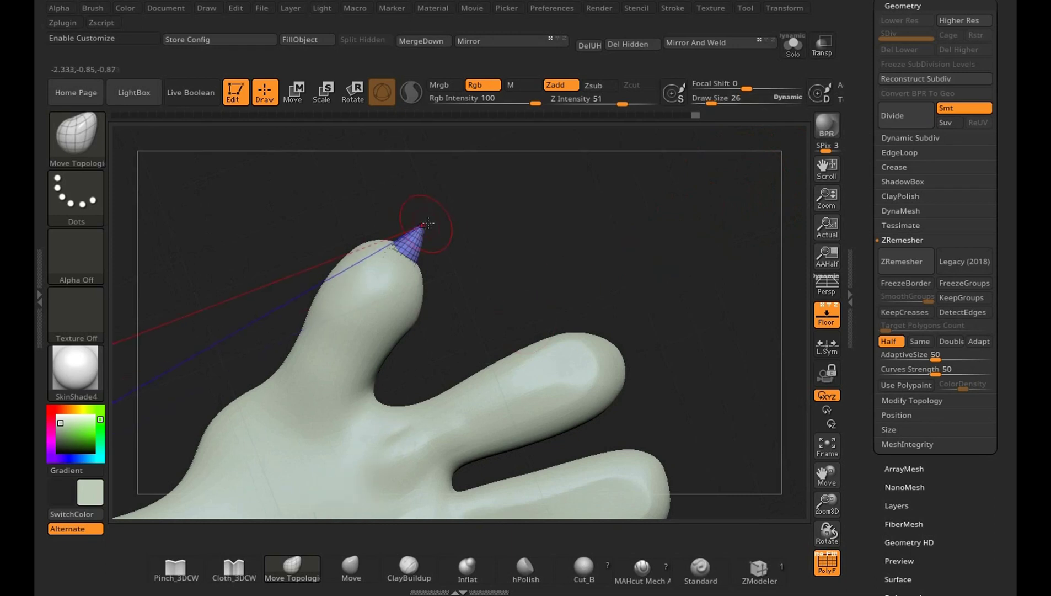
{"action": "mouse_move", "coordinate": [477, 222]}
{"action": "left_mouse_down"}
{"action": "mouse_move", "coordinate": [512, 181]}
{"action": "mouse_move", "coordinate": [425, 227]}
{"action": "left_mouse_up"}
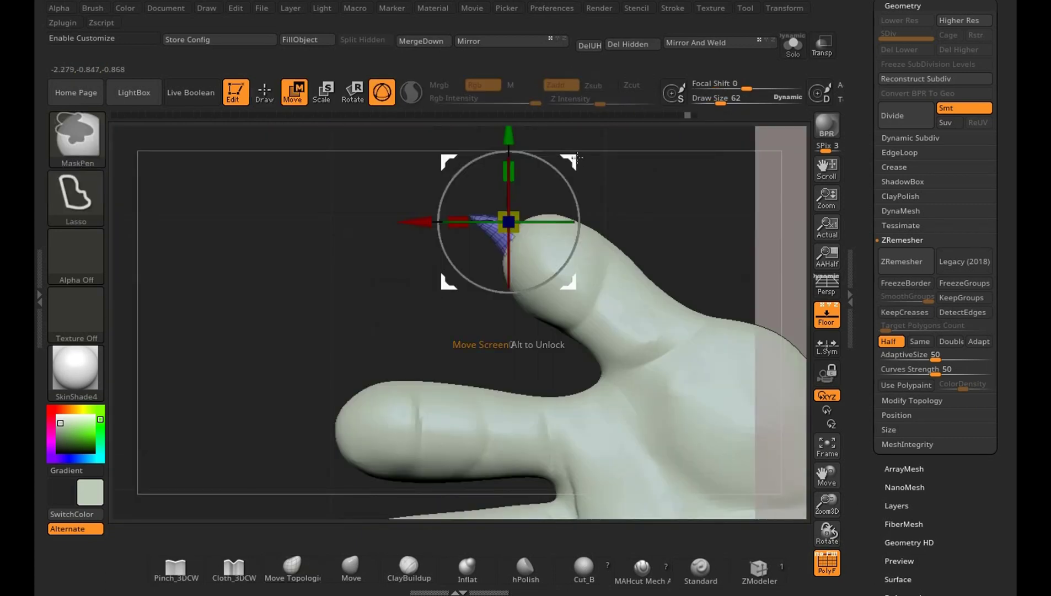
Ctrl-drag a copy of the cone claw onto the lower toe tip, then return to Draw mode.
{"action": "left_click_drag", "start_coordinate": [585, 164], "coordinate": [394, 330], "text": "ctrl"}
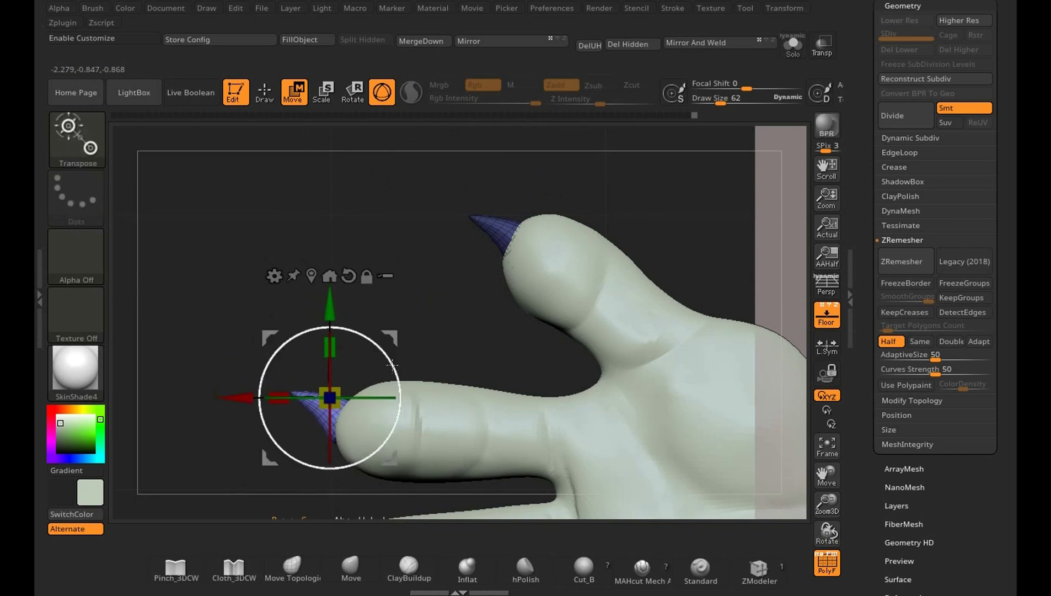
{"action": "mouse_move", "coordinate": [364, 337]}
{"action": "left_mouse_down", "text": "alt"}
{"action": "mouse_move", "coordinate": [598, 239]}
{"action": "mouse_move", "coordinate": [480, 408]}
{"action": "left_mouse_up", "text": "alt"}
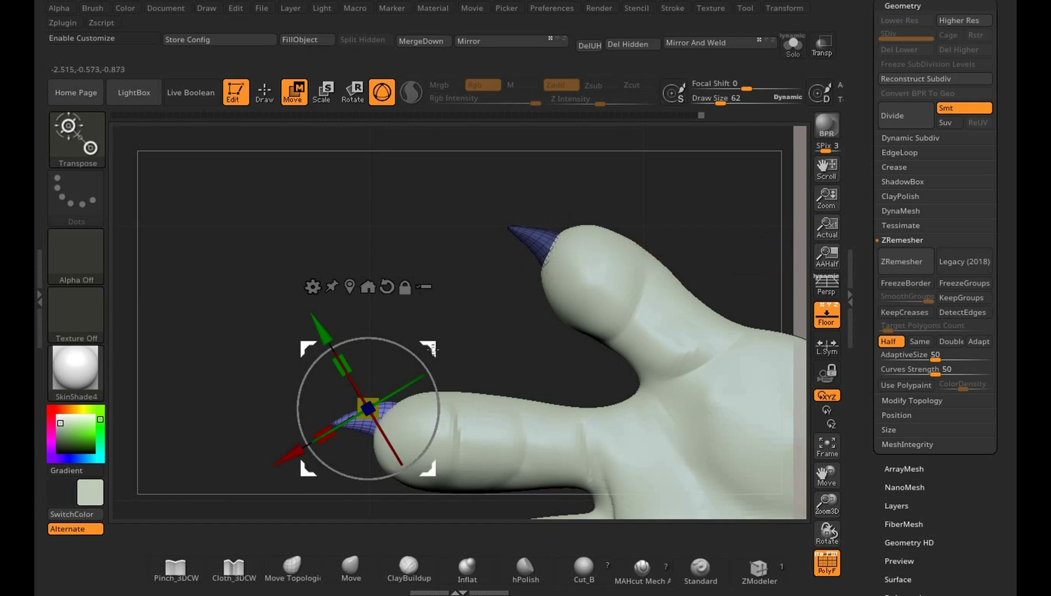
{"action": "mouse_move", "coordinate": [493, 336]}
{"action": "left_mouse_down"}
{"action": "mouse_move", "coordinate": [619, 246]}
{"action": "mouse_move", "coordinate": [593, 234]}
{"action": "left_mouse_up"}
{"action": "key", "text": "q"}
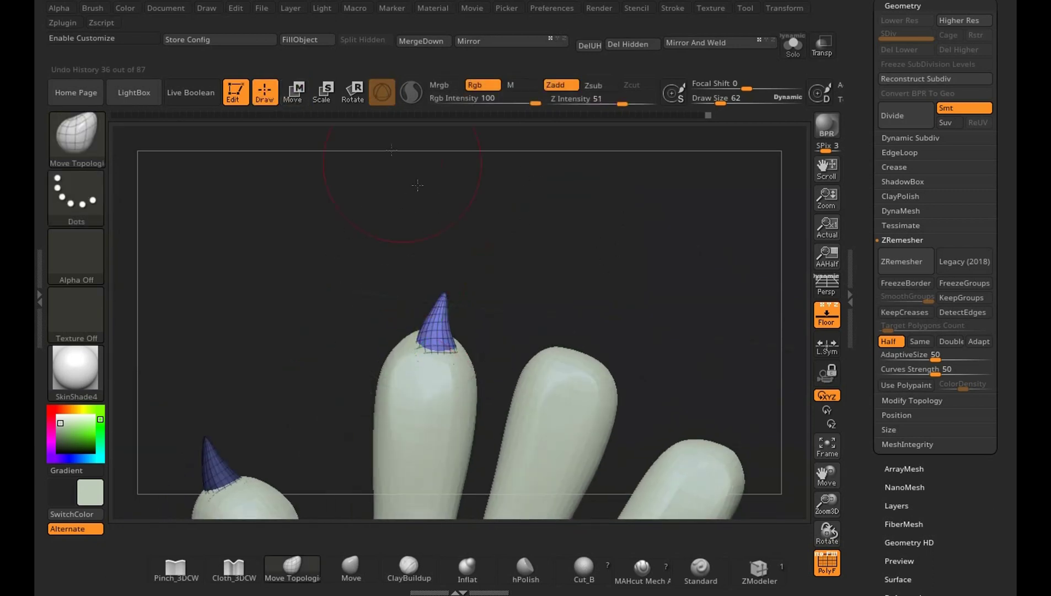
{"action": "key", "text": "s"}
{"action": "left_click_drag", "start_coordinate": [515, 310], "coordinate": [530, 239], "text": "alt"}
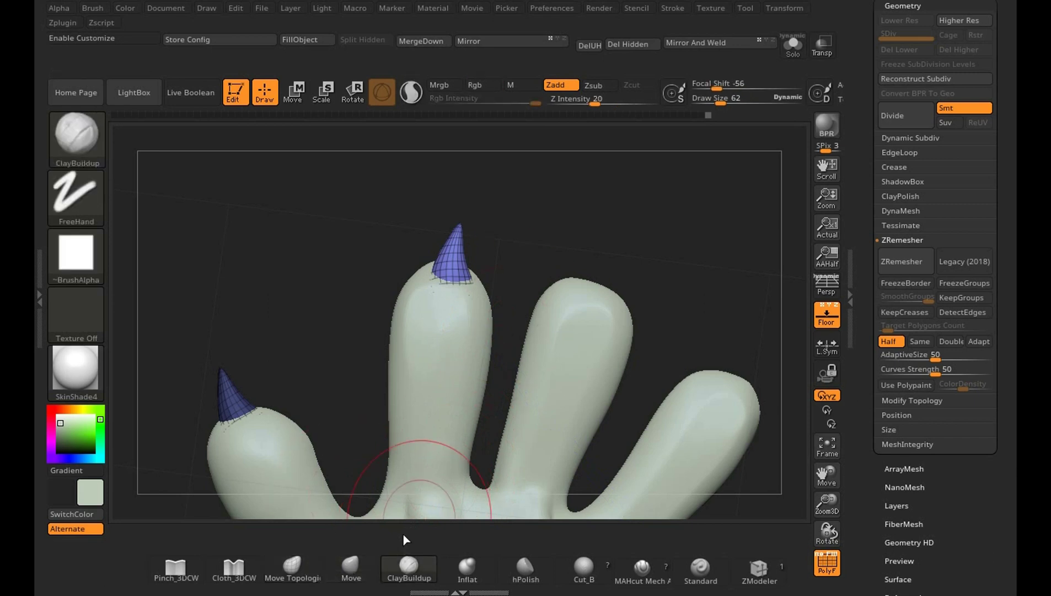
Shrink the brush to size 39 and select the Move Topological brush, viewing the hand from the front.
{"action": "mouse_move", "coordinate": [473, 241]}
{"action": "right_mouse_down"}
{"action": "mouse_move", "coordinate": [469, 226]}
{"action": "mouse_move", "coordinate": [517, 228]}
{"action": "mouse_move", "coordinate": [472, 249]}
{"action": "mouse_move", "coordinate": [574, 238]}
{"action": "mouse_move", "coordinate": [513, 237]}
{"action": "right_mouse_up"}
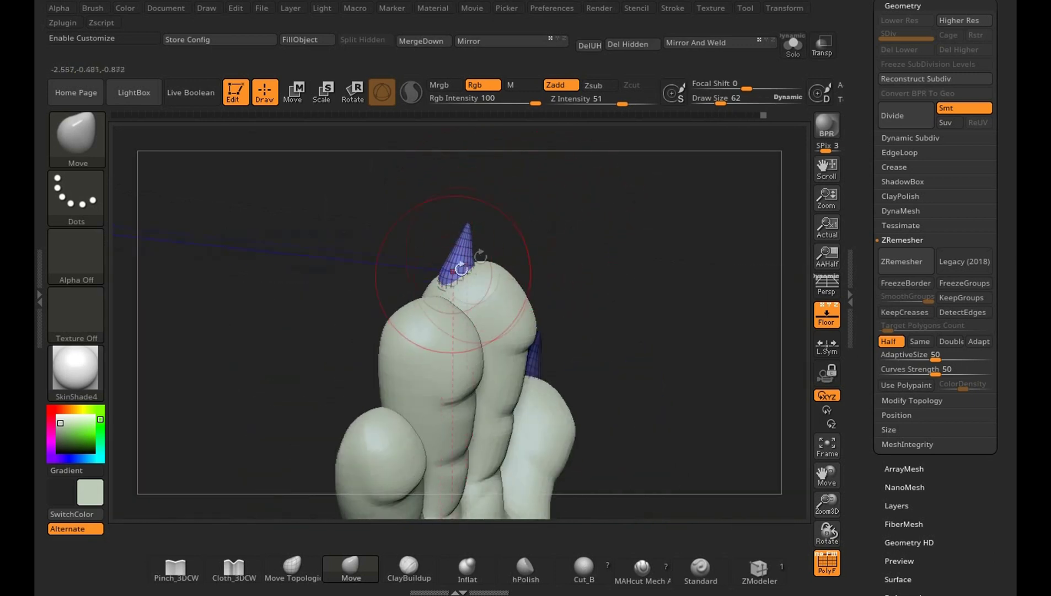
{"action": "mouse_move", "coordinate": [461, 269]}
{"action": "right_mouse_down"}
{"action": "mouse_move", "coordinate": [452, 259]}
{"action": "mouse_move", "coordinate": [537, 229]}
{"action": "right_mouse_up"}
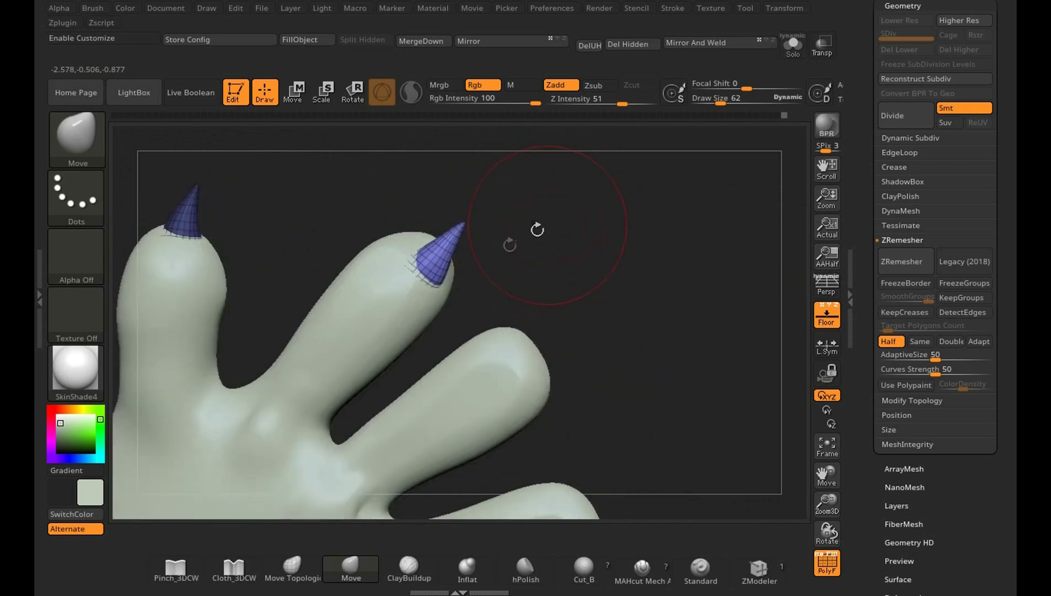
{"action": "right_click_drag", "start_coordinate": [434, 242], "coordinate": [293, 485]}
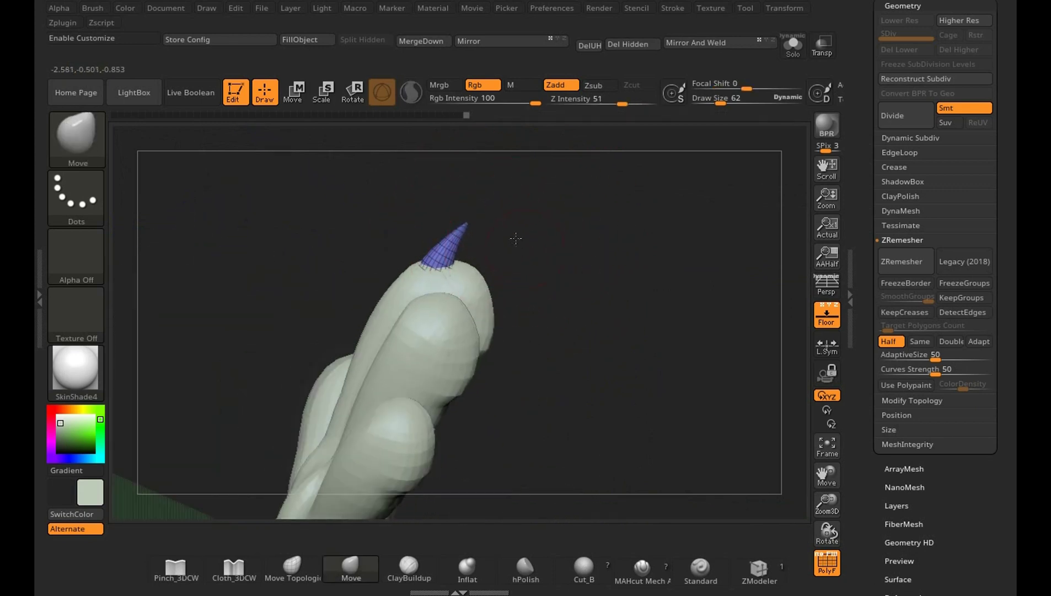
{"action": "left_click", "coordinate": [297, 560]}
{"action": "right_click_drag", "start_coordinate": [566, 350], "coordinate": [531, 250]}
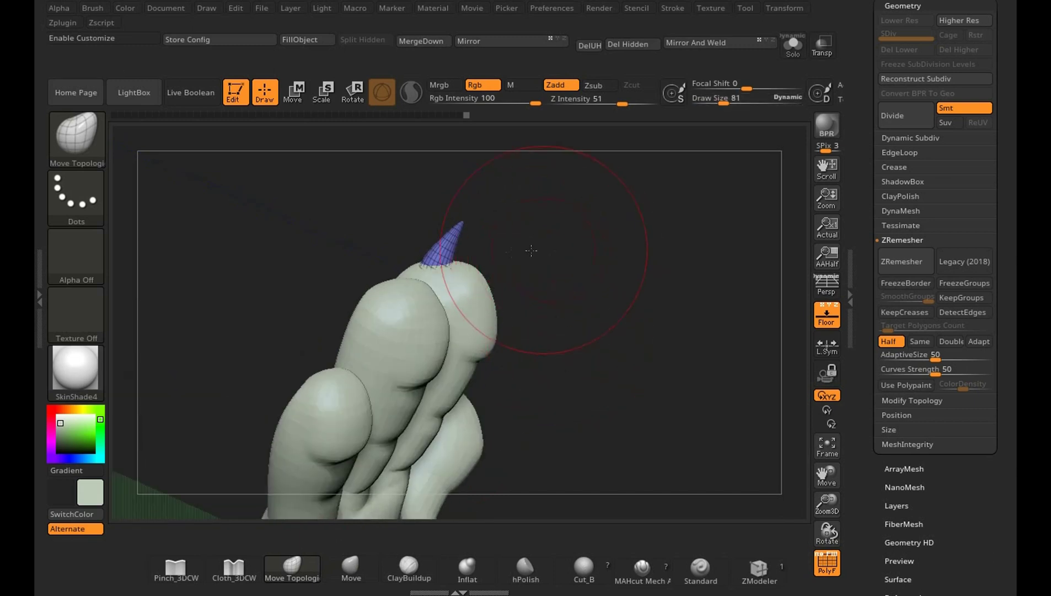
{"action": "right_click_drag", "start_coordinate": [454, 259], "coordinate": [694, 349], "text": "shift"}
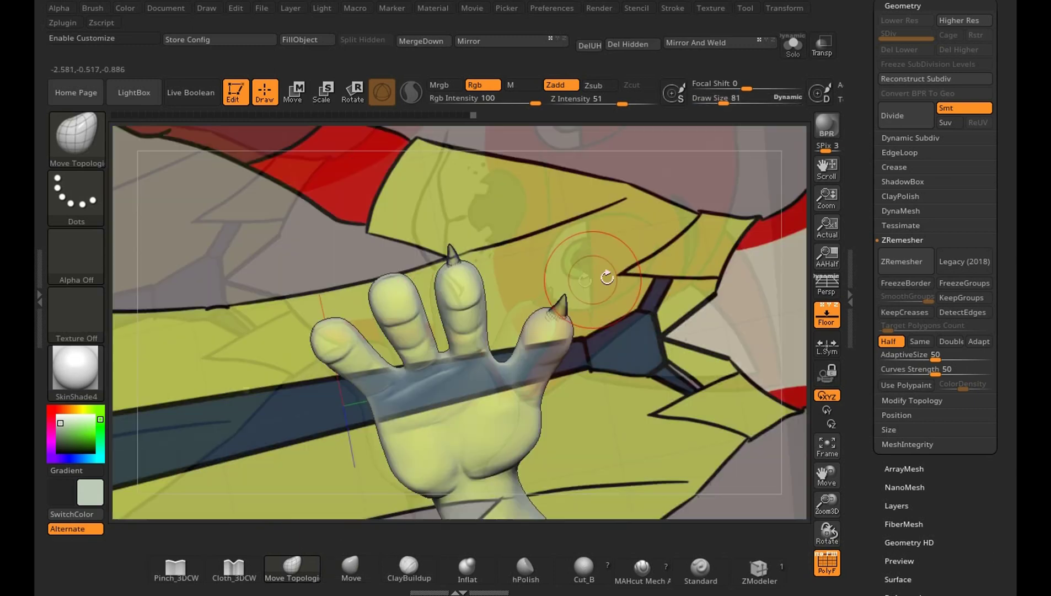
Set draw size to 42 to seat the copied claw's base, then switch back to Move.
{"action": "mouse_move", "coordinate": [702, 160]}
{"action": "right_mouse_down"}
{"action": "mouse_move", "coordinate": [672, 403]}
{"action": "mouse_move", "coordinate": [621, 287]}
{"action": "mouse_move", "coordinate": [618, 321]}
{"action": "right_mouse_up"}
{"action": "key", "text": "s"}
{"action": "left_click_drag", "start_coordinate": [618, 322], "coordinate": [605, 345]}
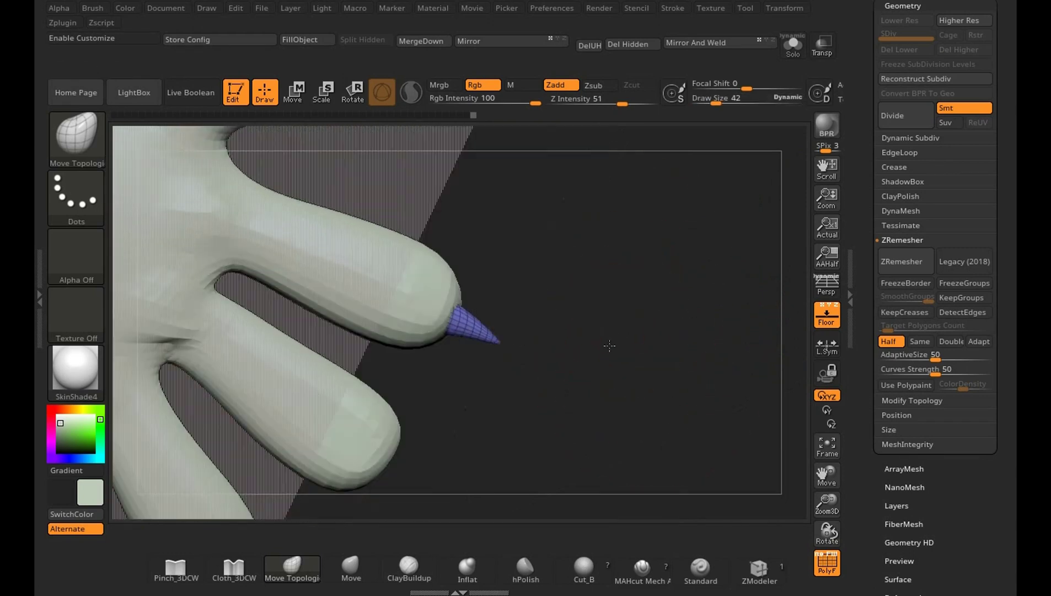
{"action": "mouse_move", "coordinate": [606, 345]}
{"action": "right_mouse_down"}
{"action": "mouse_move", "coordinate": [463, 307]}
{"action": "mouse_move", "coordinate": [500, 340]}
{"action": "right_mouse_up"}
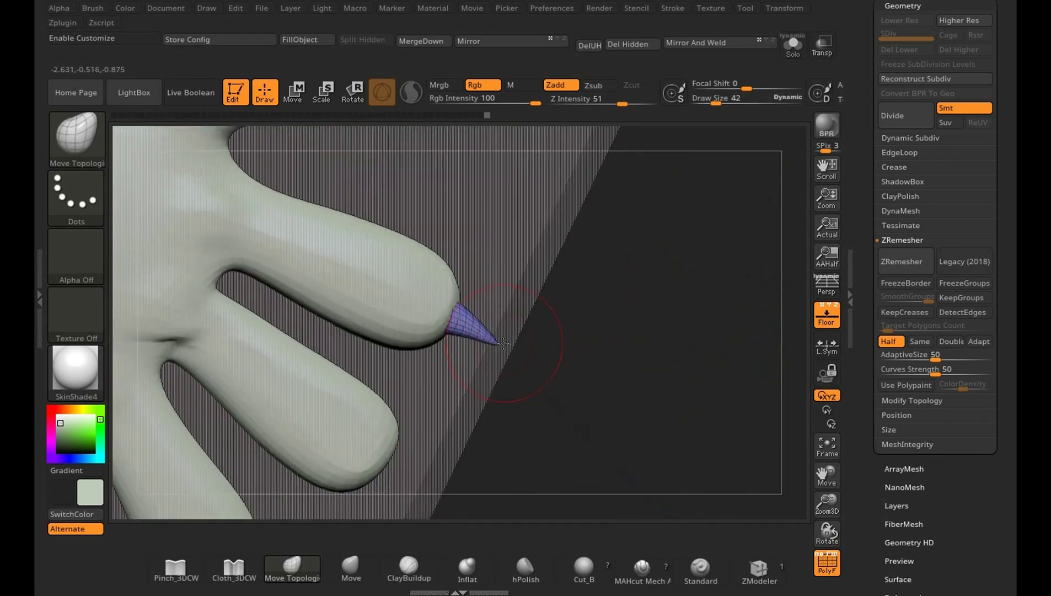
{"action": "mouse_move", "coordinate": [697, 372]}
{"action": "right_mouse_down"}
{"action": "mouse_move", "coordinate": [669, 364]}
{"action": "mouse_move", "coordinate": [682, 354]}
{"action": "mouse_move", "coordinate": [607, 231]}
{"action": "right_mouse_up"}
{"action": "left_click", "coordinate": [290, 97]}
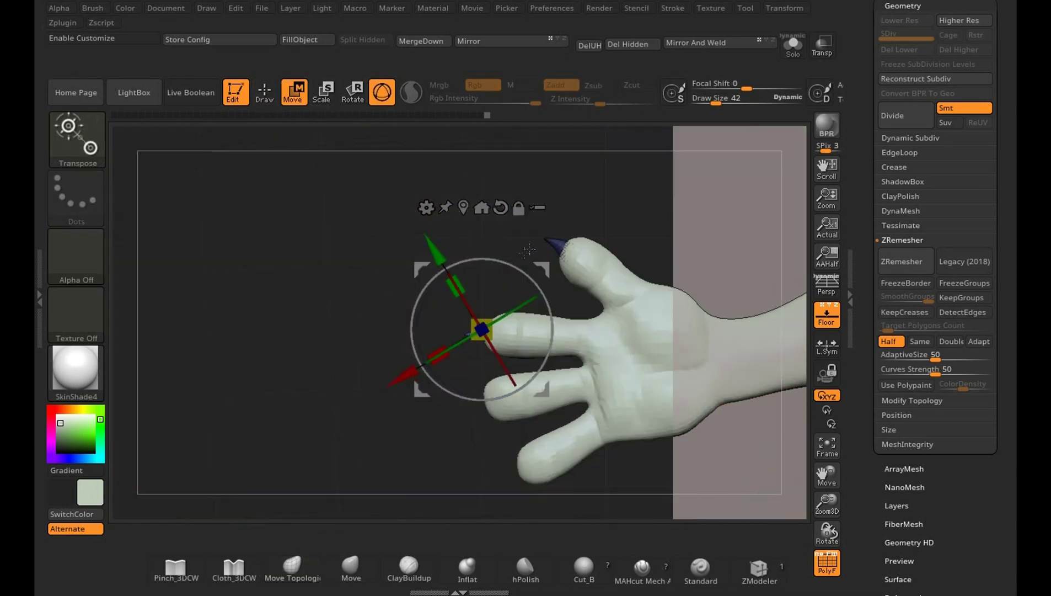
Duplicate the cone claw with the Move gizmo onto each remaining toe tip, positioning every copy.
{"action": "left_click_drag", "start_coordinate": [536, 208], "coordinate": [537, 337]}
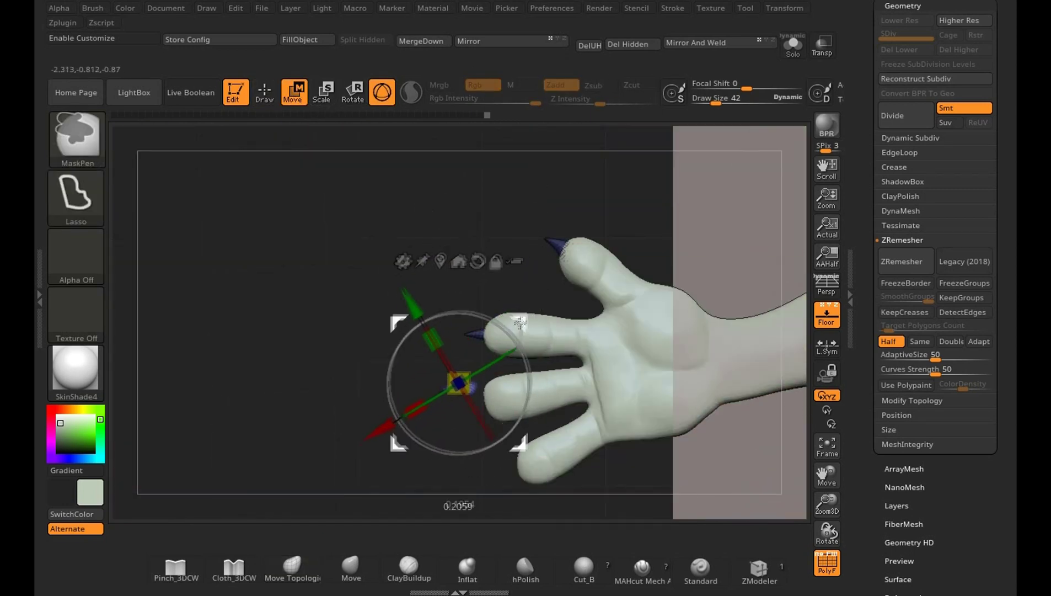
{"action": "right_click_drag", "start_coordinate": [538, 337], "coordinate": [668, 422]}
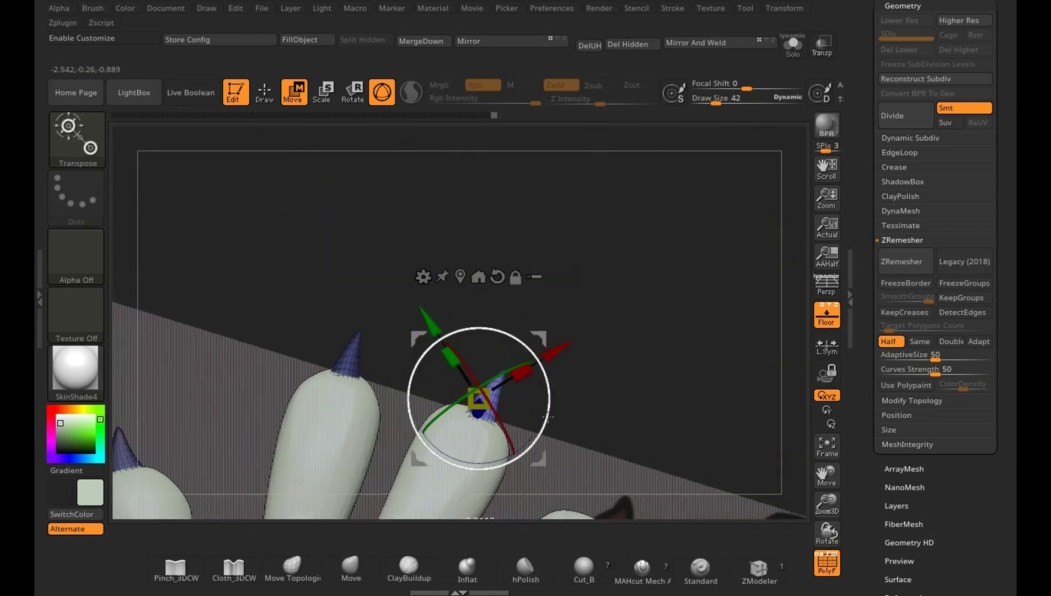
{"action": "right_click_drag", "start_coordinate": [546, 422], "coordinate": [569, 357]}
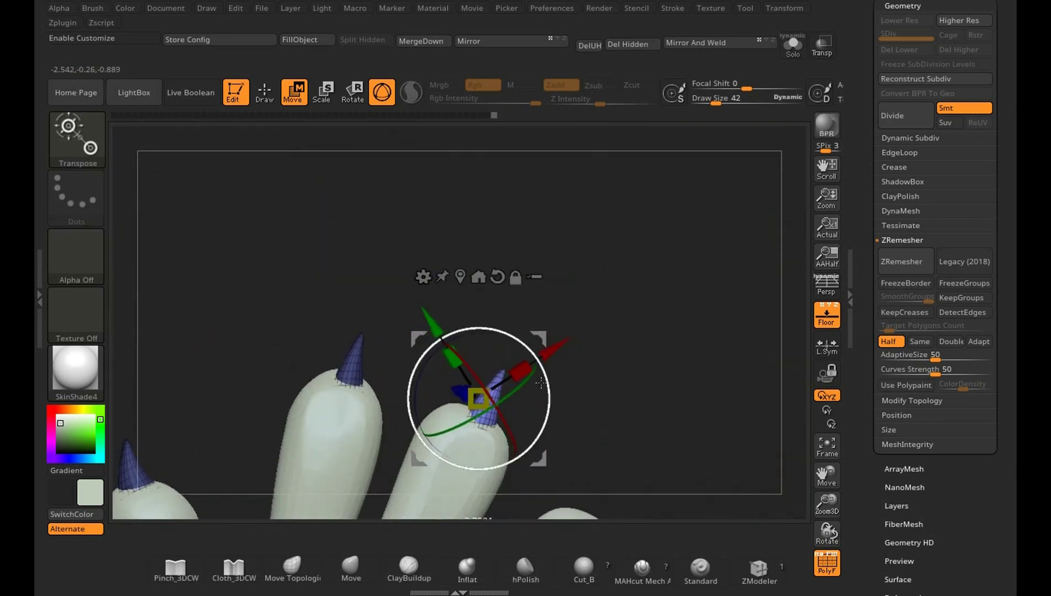
{"action": "mouse_move", "coordinate": [653, 353]}
{"action": "right_mouse_down"}
{"action": "mouse_move", "coordinate": [543, 337]}
{"action": "mouse_move", "coordinate": [606, 221]}
{"action": "right_mouse_up"}
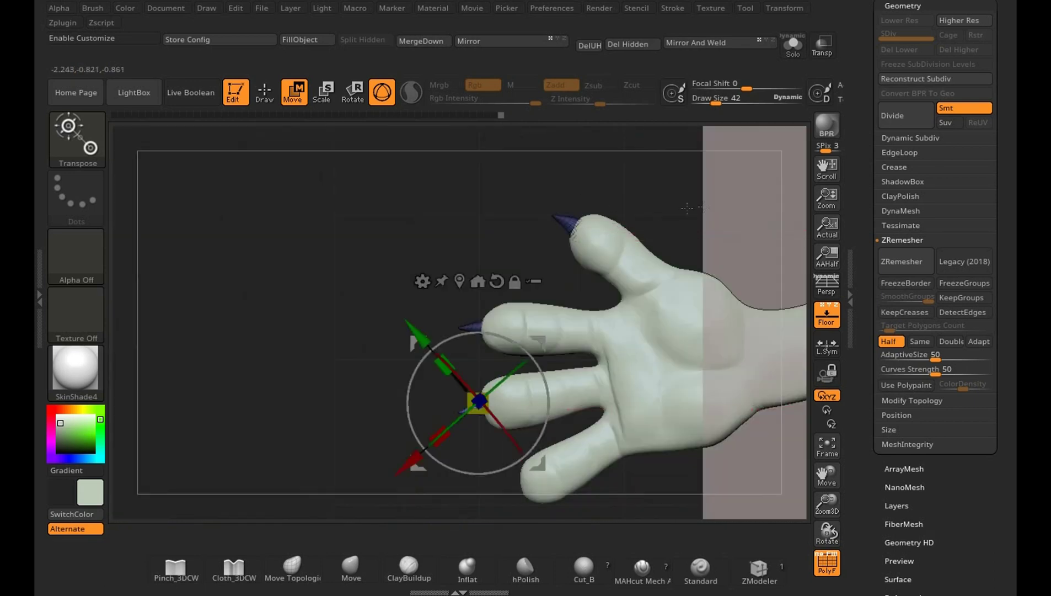
{"action": "scroll", "coordinate": [670, 128], "scroll_direction": "up", "scroll_amount": 3}
{"action": "left_click_drag", "start_coordinate": [451, 320], "coordinate": [489, 402]}
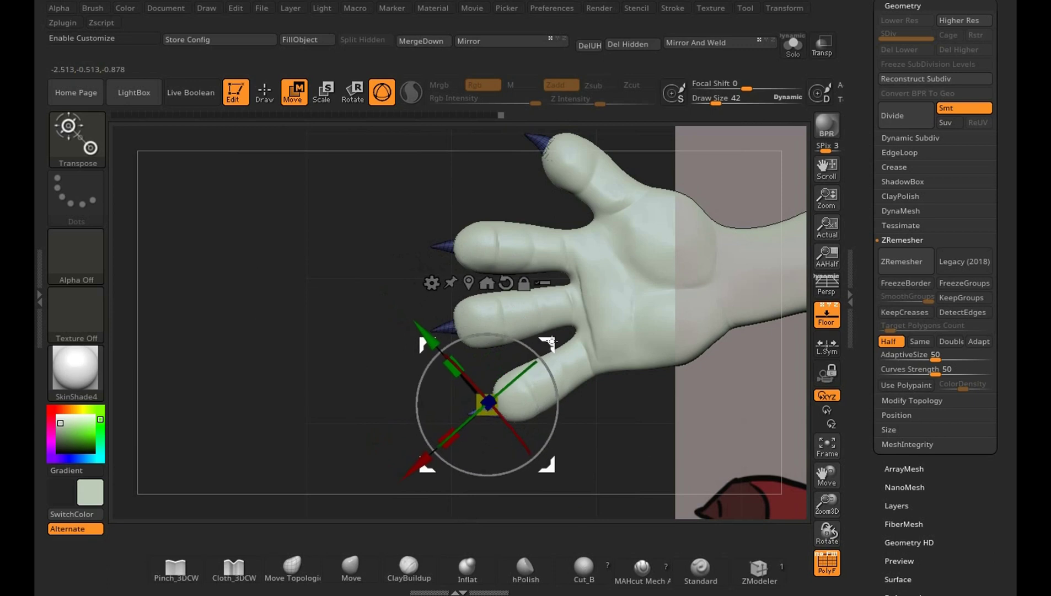
{"action": "right_click_drag", "start_coordinate": [595, 489], "coordinate": [741, 455]}
{"action": "scroll", "coordinate": [503, 403], "scroll_direction": "up", "scroll_amount": 3}
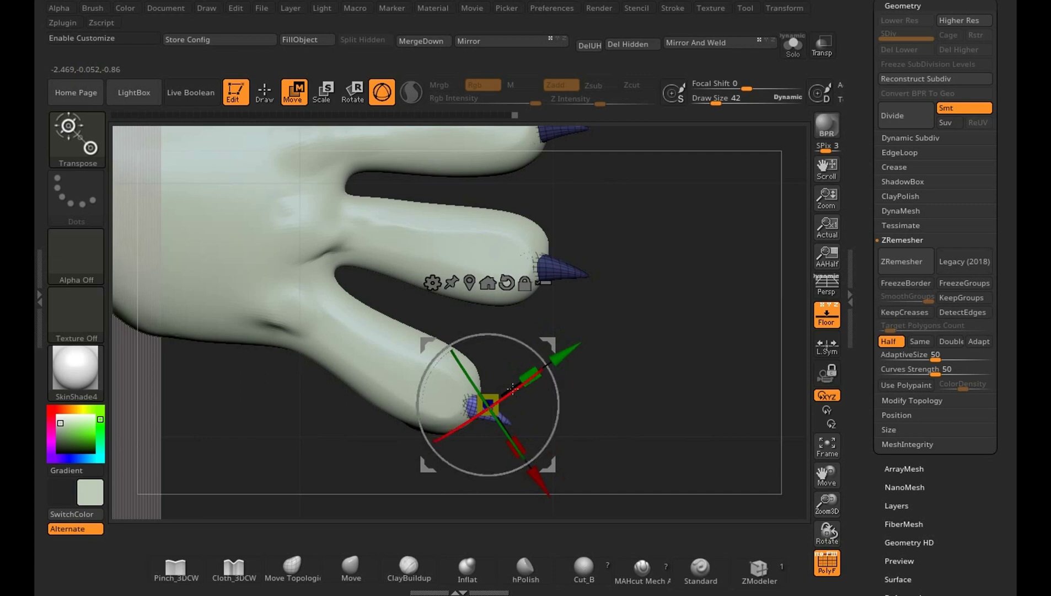
{"action": "mouse_move", "coordinate": [568, 375]}
{"action": "right_mouse_down"}
{"action": "mouse_move", "coordinate": [633, 198]}
{"action": "mouse_move", "coordinate": [730, 403]}
{"action": "right_mouse_up"}
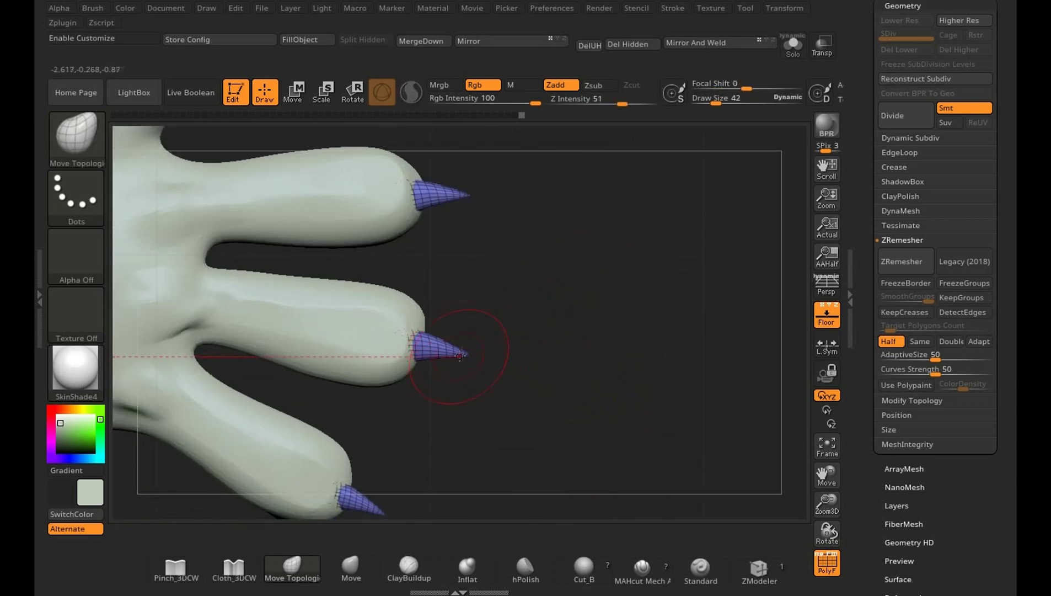
Set brush size to 28, hide the reference overlay, inspect the finger claws, and select Inflat.
{"action": "key", "text": "s"}
{"action": "left_click_drag", "start_coordinate": [479, 346], "coordinate": [448, 338]}
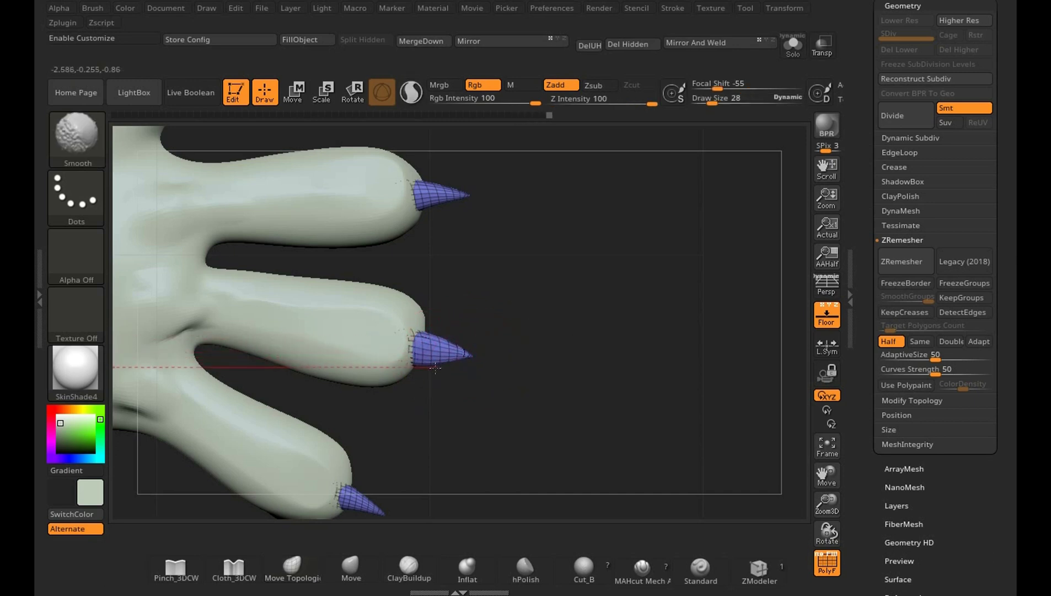
{"action": "mouse_move", "coordinate": [478, 332]}
{"action": "left_mouse_down"}
{"action": "mouse_move", "coordinate": [438, 340]}
{"action": "mouse_move", "coordinate": [449, 349]}
{"action": "left_mouse_up"}
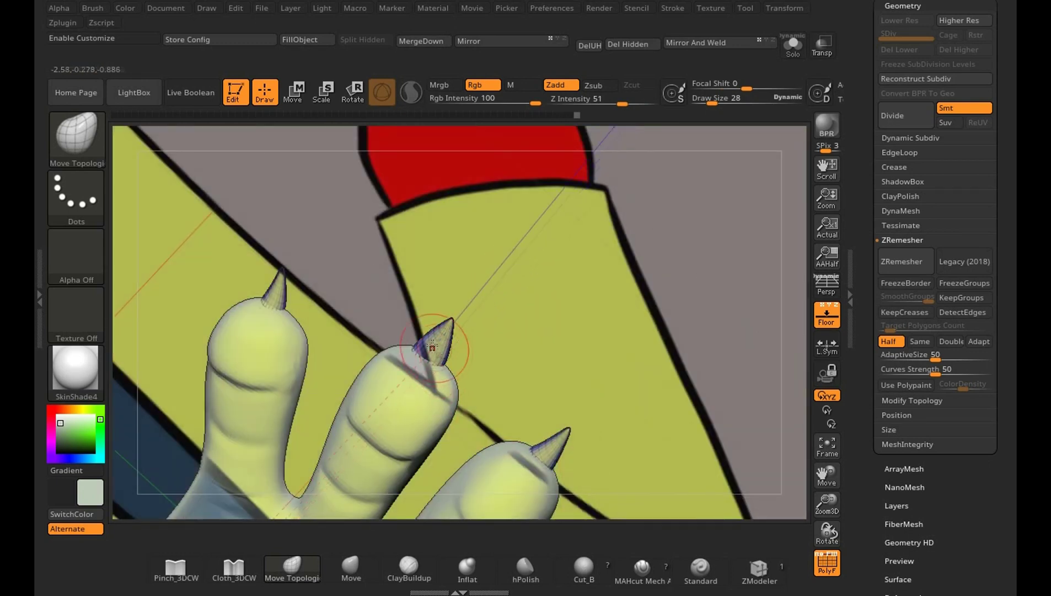
{"action": "key", "text": "shift+z"}
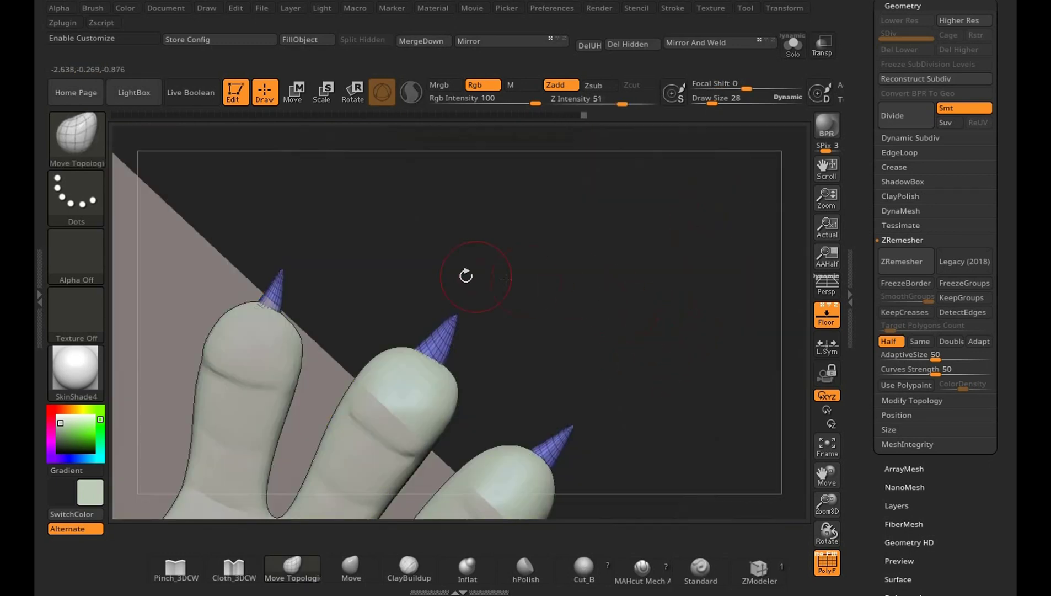
{"action": "left_click_drag", "start_coordinate": [466, 276], "coordinate": [329, 291]}
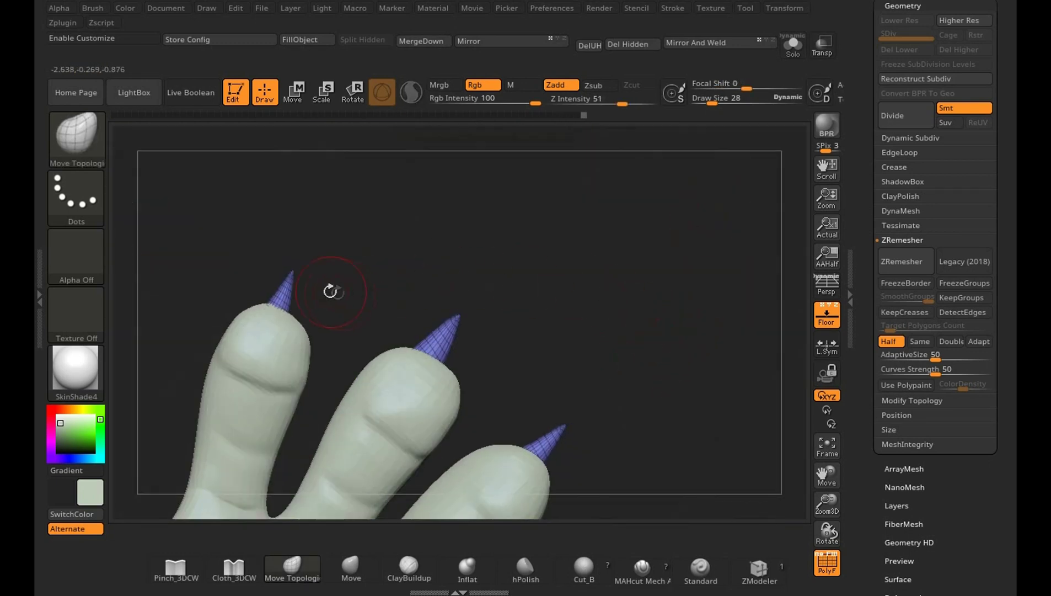
{"action": "left_click", "coordinate": [467, 568]}
{"action": "mouse_move", "coordinate": [680, 417]}
{"action": "left_mouse_down"}
{"action": "mouse_move", "coordinate": [270, 308]}
{"action": "mouse_move", "coordinate": [577, 308]}
{"action": "mouse_move", "coordinate": [637, 212]}
{"action": "mouse_move", "coordinate": [624, 444]}
{"action": "mouse_move", "coordinate": [615, 378]}
{"action": "mouse_move", "coordinate": [657, 417]}
{"action": "mouse_move", "coordinate": [632, 425]}
{"action": "left_mouse_up"}
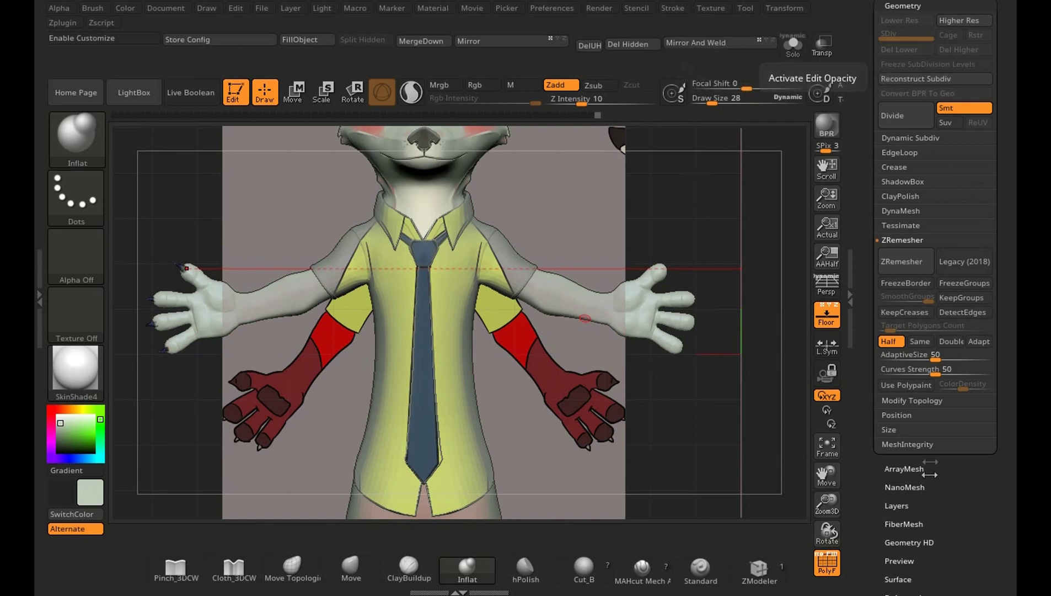
Mirror and weld the fox in Modify Topology, accept the floor warning, and inspect without polyframes.
{"action": "left_click", "coordinate": [912, 400]}
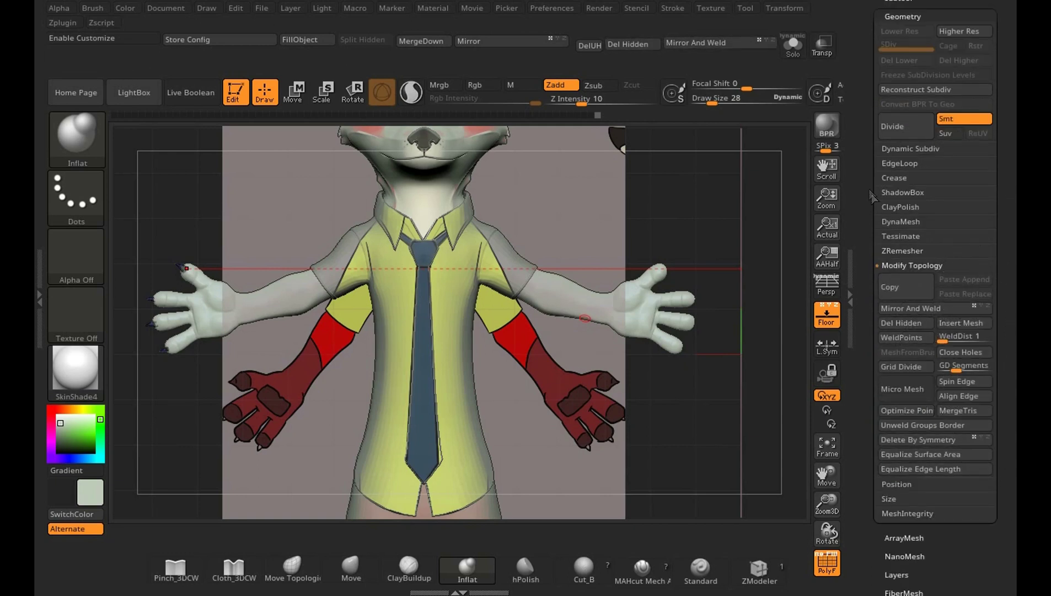
{"action": "left_click", "coordinate": [721, 47]}
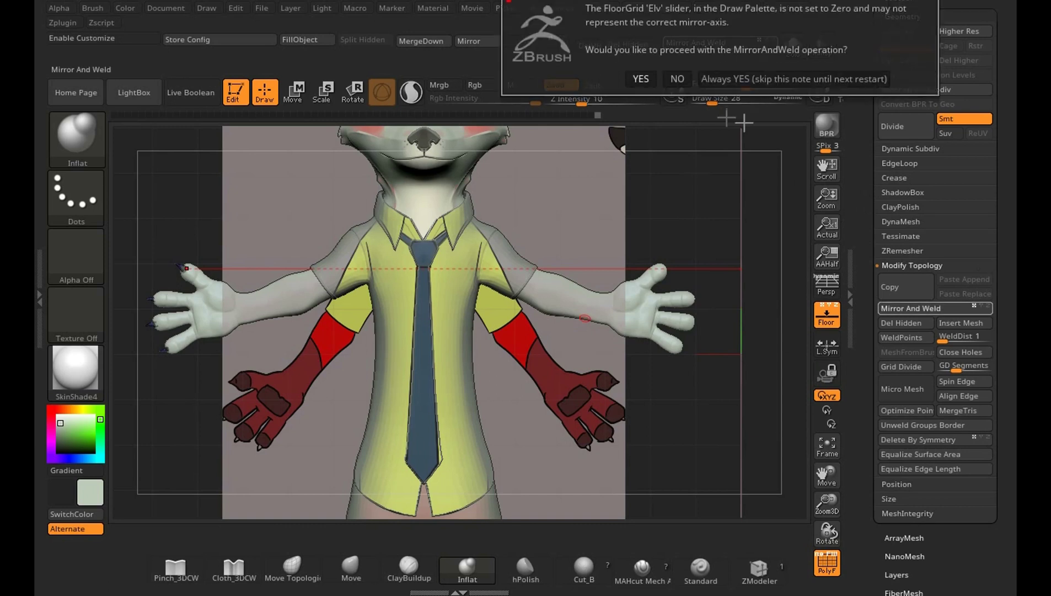
{"action": "left_click", "coordinate": [641, 78]}
{"action": "mouse_move", "coordinate": [710, 434]}
{"action": "left_mouse_down"}
{"action": "mouse_move", "coordinate": [743, 384]}
{"action": "mouse_move", "coordinate": [739, 369]}
{"action": "mouse_move", "coordinate": [659, 382]}
{"action": "mouse_move", "coordinate": [734, 349]}
{"action": "mouse_move", "coordinate": [687, 294]}
{"action": "left_mouse_up"}
{"action": "key", "text": "shift+f"}
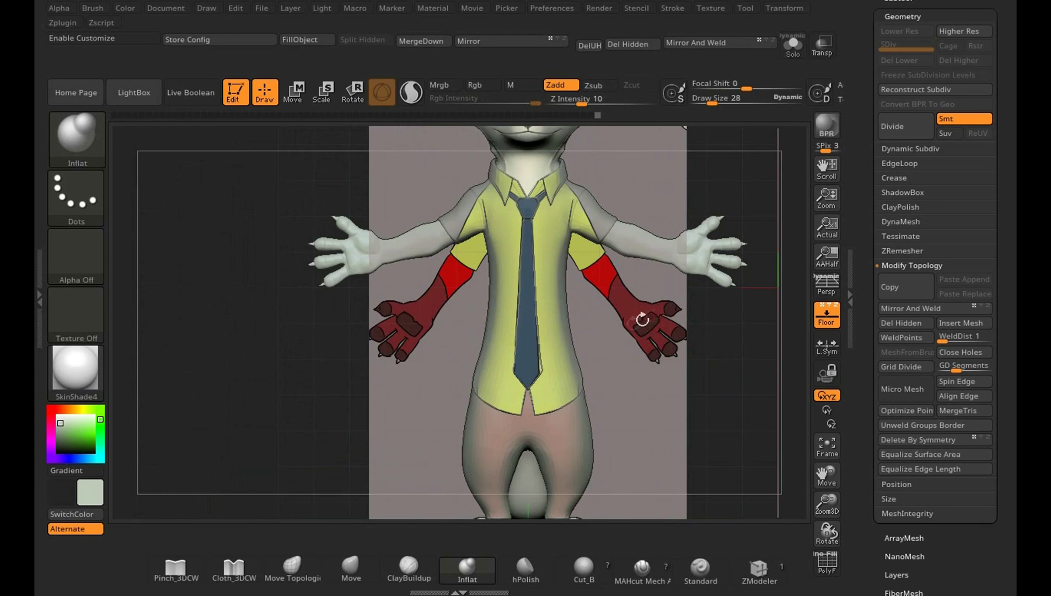
{"action": "mouse_move", "coordinate": [759, 397]}
{"action": "left_mouse_down", "text": "alt"}
{"action": "mouse_move", "coordinate": [685, 368]}
{"action": "mouse_move", "coordinate": [735, 449]}
{"action": "mouse_move", "coordinate": [672, 338]}
{"action": "left_mouse_up", "text": "alt"}
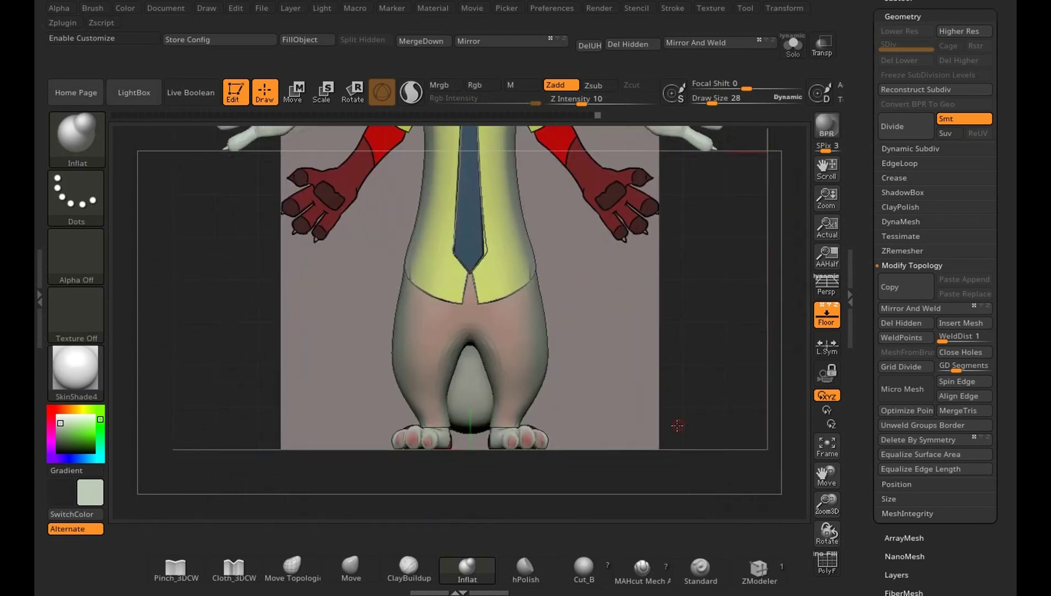
{"action": "mouse_move", "coordinate": [678, 429]}
{"action": "left_mouse_down", "text": "shift"}
{"action": "mouse_move", "coordinate": [683, 422]}
{"action": "mouse_move", "coordinate": [612, 455]}
{"action": "mouse_move", "coordinate": [651, 451]}
{"action": "mouse_move", "coordinate": [674, 432]}
{"action": "mouse_move", "coordinate": [565, 347]}
{"action": "mouse_move", "coordinate": [635, 513]}
{"action": "mouse_move", "coordinate": [694, 445]}
{"action": "mouse_move", "coordinate": [694, 423]}
{"action": "mouse_move", "coordinate": [723, 482]}
{"action": "mouse_move", "coordinate": [690, 353]}
{"action": "mouse_move", "coordinate": [801, 442]}
{"action": "left_mouse_up", "text": "shift"}
Select the Extract1 trouser subtool, solo it, and show its polygroup wireframe.
{"action": "left_click", "coordinate": [685, 371], "text": "alt"}
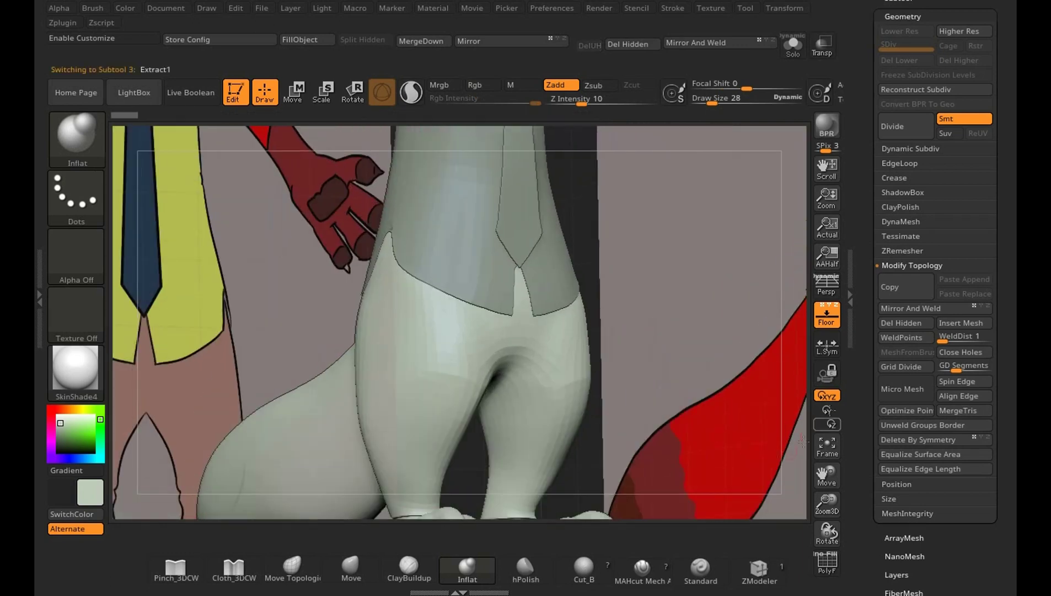
{"action": "left_click", "coordinate": [792, 47]}
{"action": "mouse_move", "coordinate": [720, 218]}
{"action": "left_mouse_down"}
{"action": "mouse_move", "coordinate": [710, 370]}
{"action": "mouse_move", "coordinate": [697, 326]}
{"action": "mouse_move", "coordinate": [693, 364]}
{"action": "mouse_move", "coordinate": [589, 420]}
{"action": "mouse_move", "coordinate": [652, 361]}
{"action": "mouse_move", "coordinate": [636, 374]}
{"action": "mouse_move", "coordinate": [629, 408]}
{"action": "mouse_move", "coordinate": [317, 366]}
{"action": "left_mouse_up"}
{"action": "key", "text": "shift+f"}
Frame both trouser leg openings and switch to the ZModeler brush with B-Z-M.
{"action": "key", "text": "s"}
{"action": "key", "text": "s"}
{"action": "mouse_move", "coordinate": [738, 420]}
{"action": "left_mouse_down"}
{"action": "mouse_move", "coordinate": [697, 399]}
{"action": "mouse_move", "coordinate": [712, 445]}
{"action": "left_mouse_up"}
{"action": "mouse_move", "coordinate": [777, 496]}
{"action": "left_mouse_down"}
{"action": "mouse_move", "coordinate": [692, 263]}
{"action": "mouse_move", "coordinate": [659, 434]}
{"action": "mouse_move", "coordinate": [629, 239]}
{"action": "mouse_move", "coordinate": [502, 396]}
{"action": "mouse_move", "coordinate": [383, 434]}
{"action": "left_mouse_up"}
{"action": "key", "text": "b"}
{"action": "key", "text": "z"}
{"action": "key", "text": "m"}
{"action": "mouse_move", "coordinate": [179, 389]}
{"action": "left_mouse_down"}
{"action": "mouse_move", "coordinate": [651, 452]}
{"action": "mouse_move", "coordinate": [504, 470]}
{"action": "left_mouse_up"}
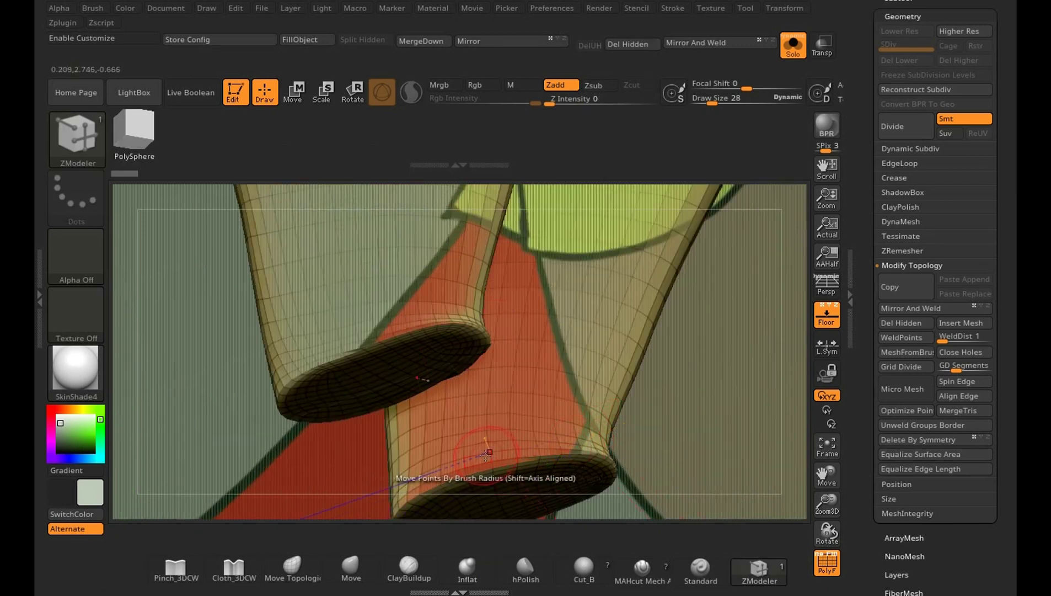
Turn off the floor grid and polygroup a polyloop ring around the trouser cuff.
{"action": "key", "text": "space"}
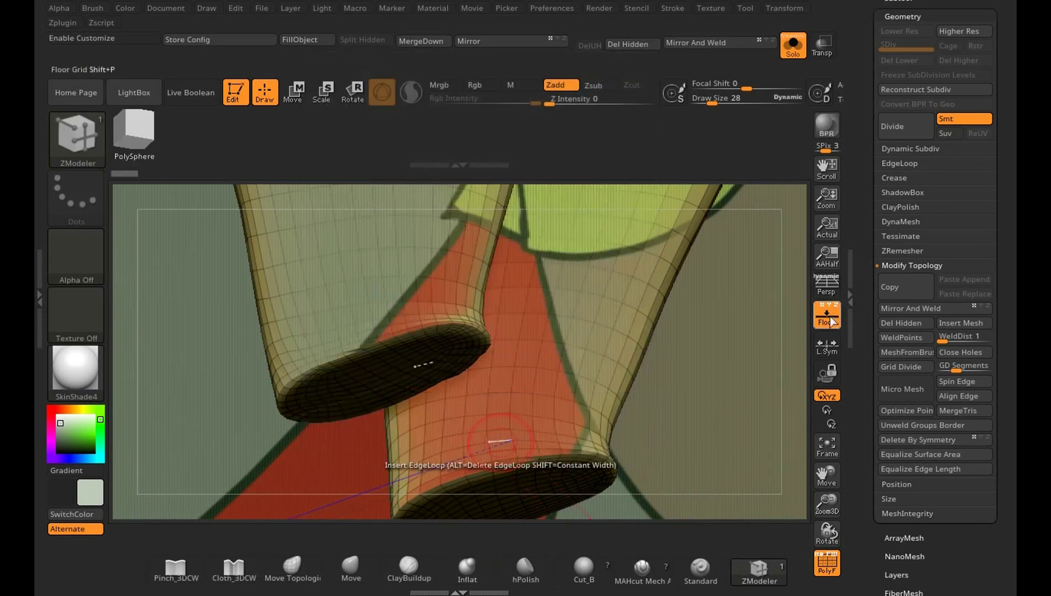
{"action": "left_click", "coordinate": [827, 318]}
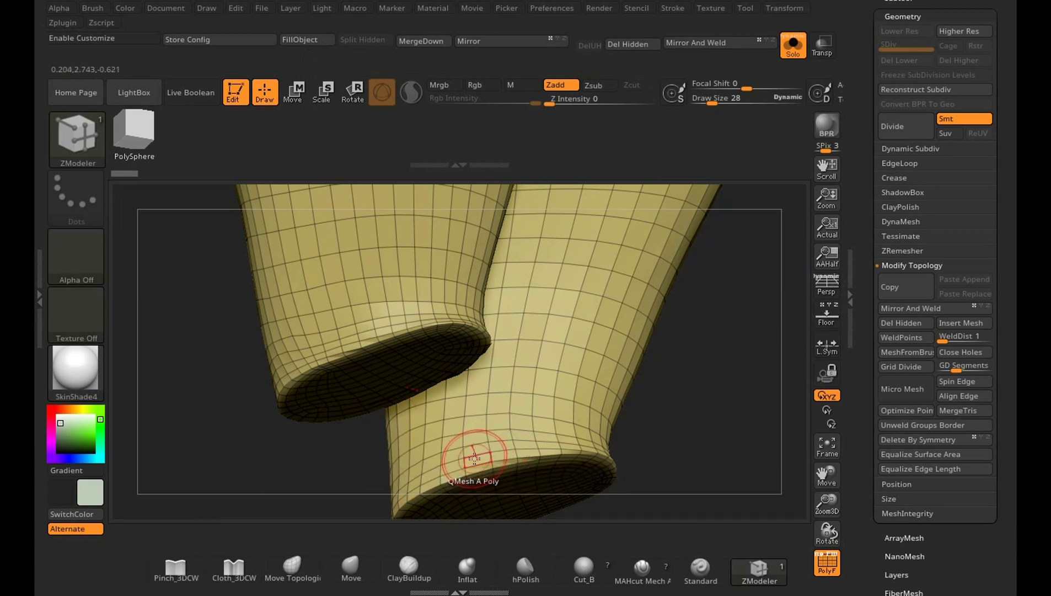
{"action": "key", "text": "space"}
{"action": "left_click", "coordinate": [516, 190]}
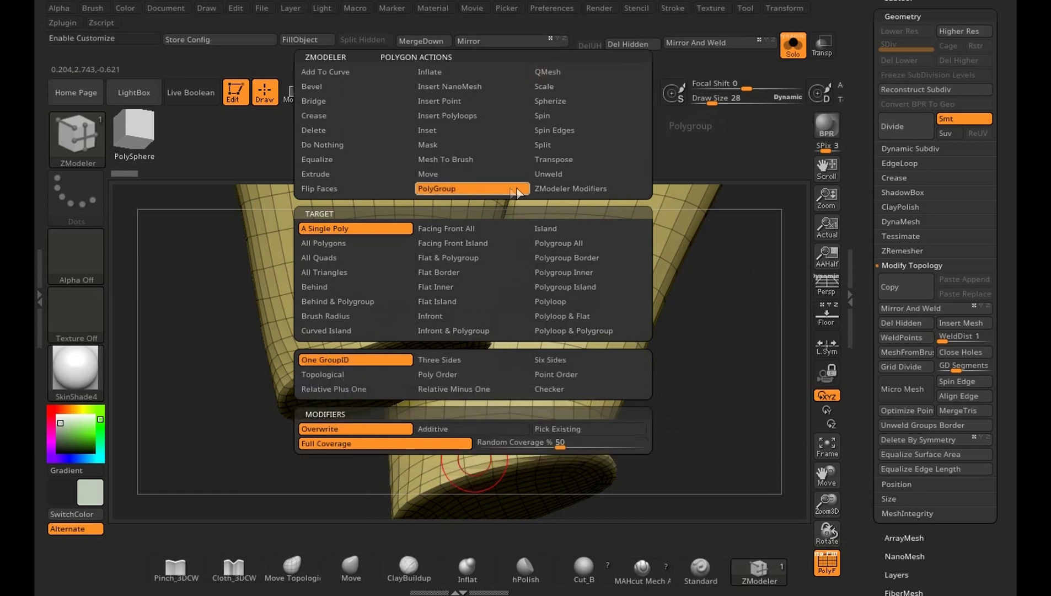
{"action": "left_click", "coordinate": [550, 301]}
{"action": "left_click", "coordinate": [504, 458]}
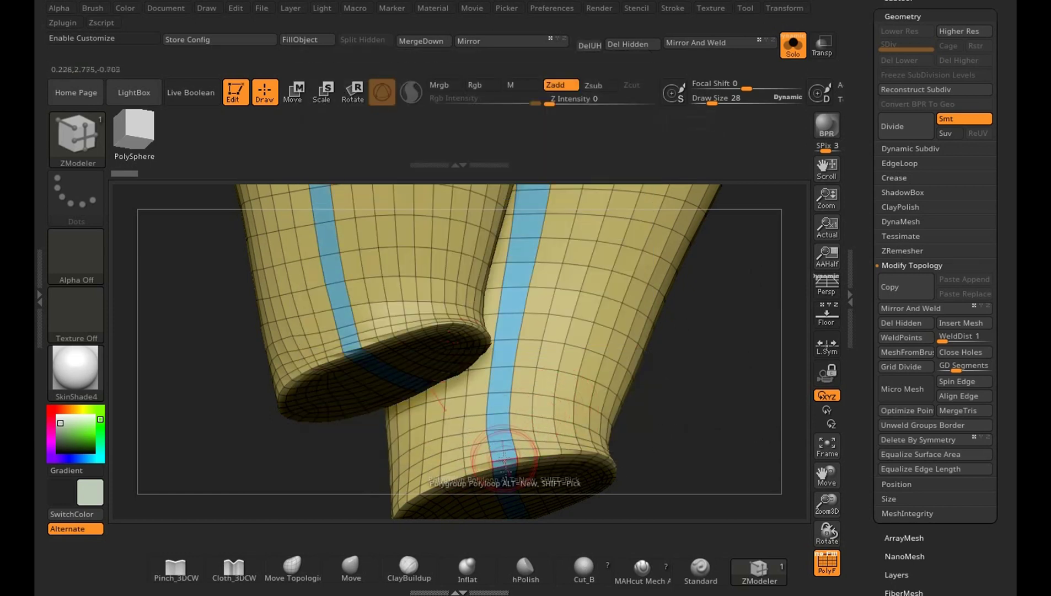
{"action": "key", "text": "ctrl+z"}
{"action": "left_click", "coordinate": [481, 498]}
Give the bottom cap of the lower cuff its own polygroup.
{"action": "left_click_drag", "start_coordinate": [711, 470], "coordinate": [728, 431]}
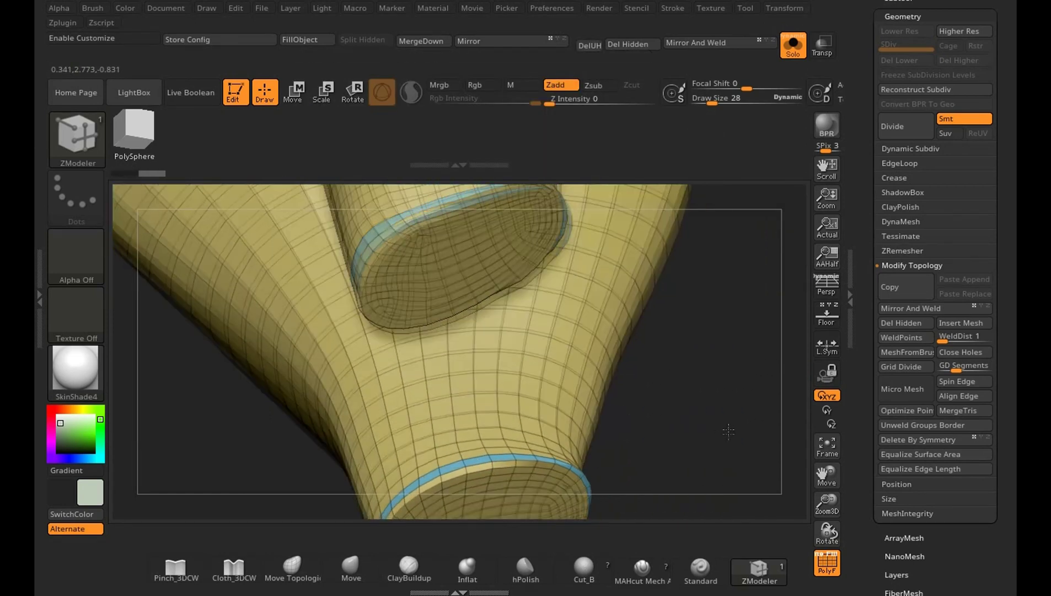
{"action": "right_click", "coordinate": [729, 431]}
{"action": "left_click_drag", "start_coordinate": [710, 346], "coordinate": [716, 218]}
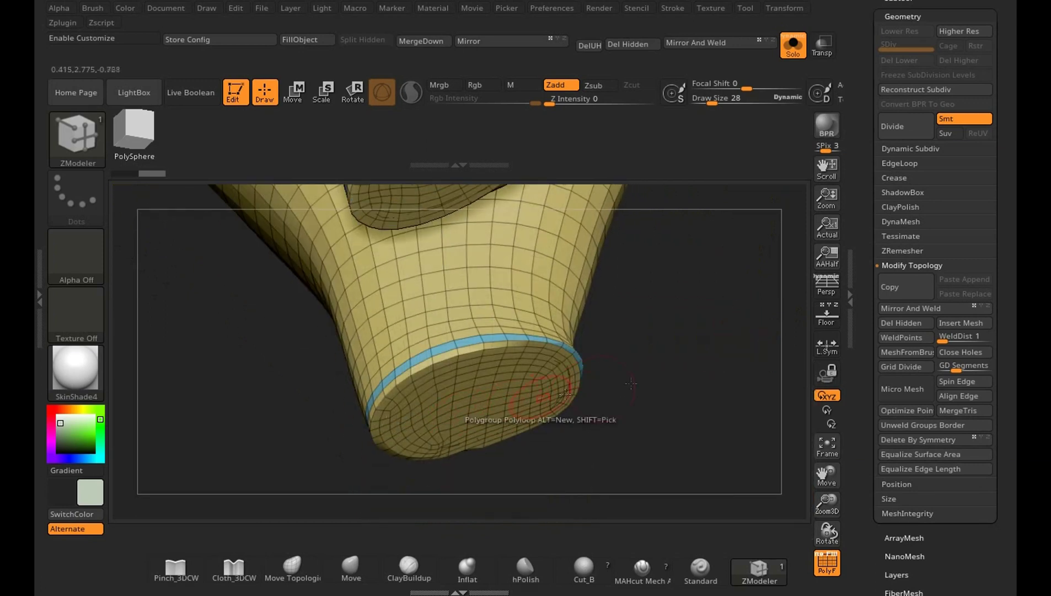
{"action": "left_click_drag", "start_coordinate": [718, 399], "coordinate": [494, 453], "text": "alt"}
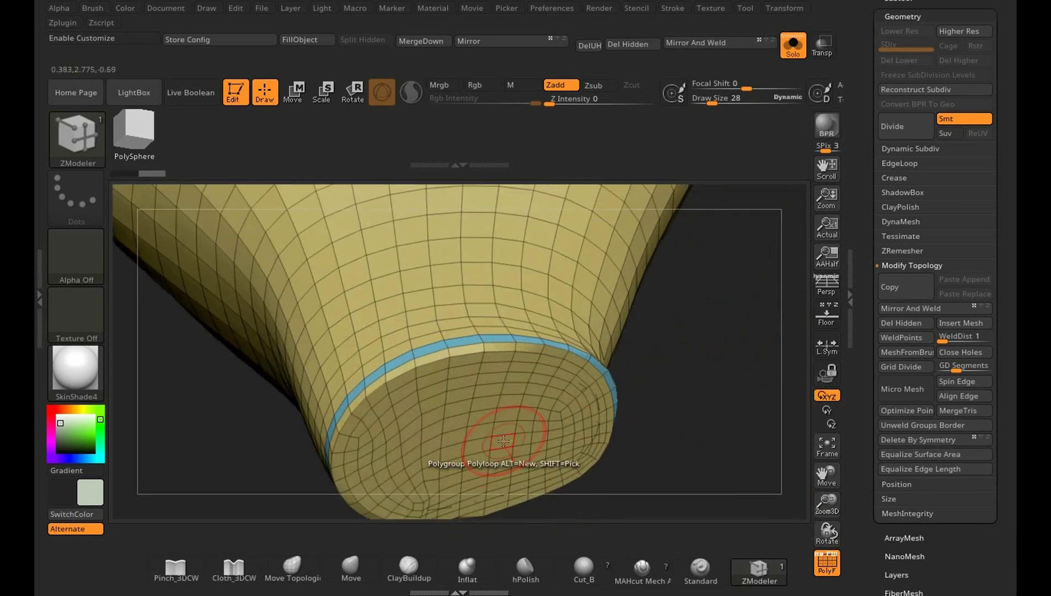
{"action": "key", "text": "space"}
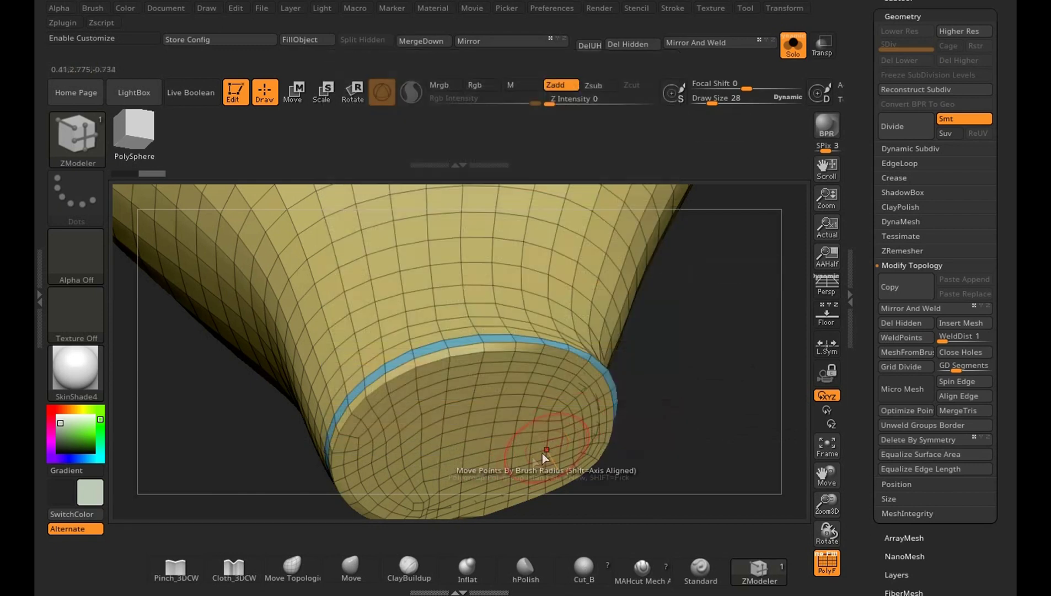
{"action": "left_click", "coordinate": [505, 449]}
{"action": "mouse_move", "coordinate": [704, 321]}
{"action": "left_mouse_down"}
{"action": "mouse_move", "coordinate": [698, 437]}
{"action": "mouse_move", "coordinate": [715, 417]}
{"action": "mouse_move", "coordinate": [703, 421]}
{"action": "left_mouse_up"}
{"action": "key", "text": "space"}
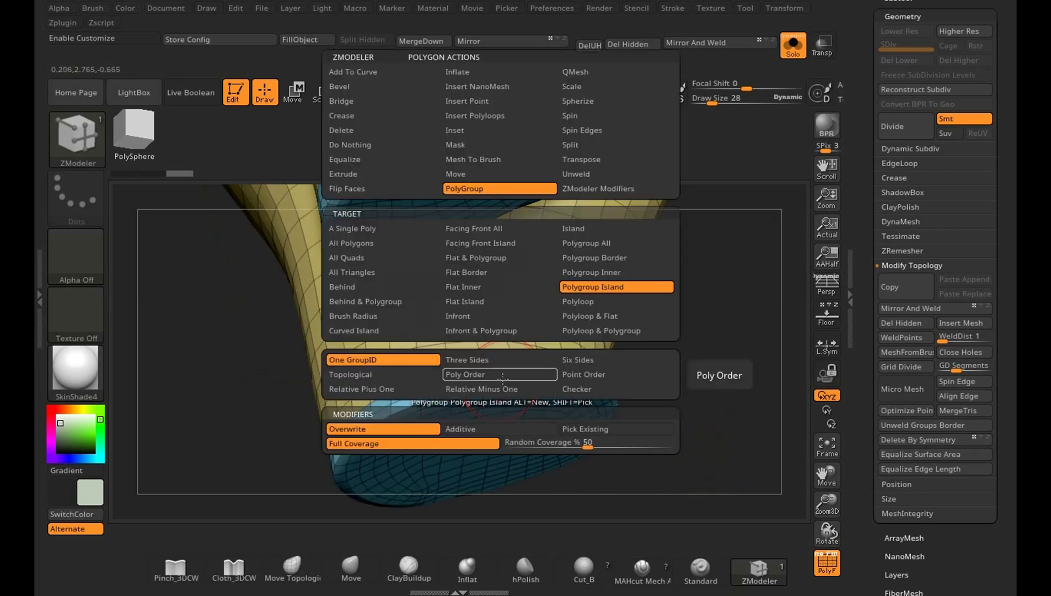
Delete the blue end-cap polygroup island with ZModeler and inspect the open tube.
{"action": "left_click", "coordinate": [367, 133]}
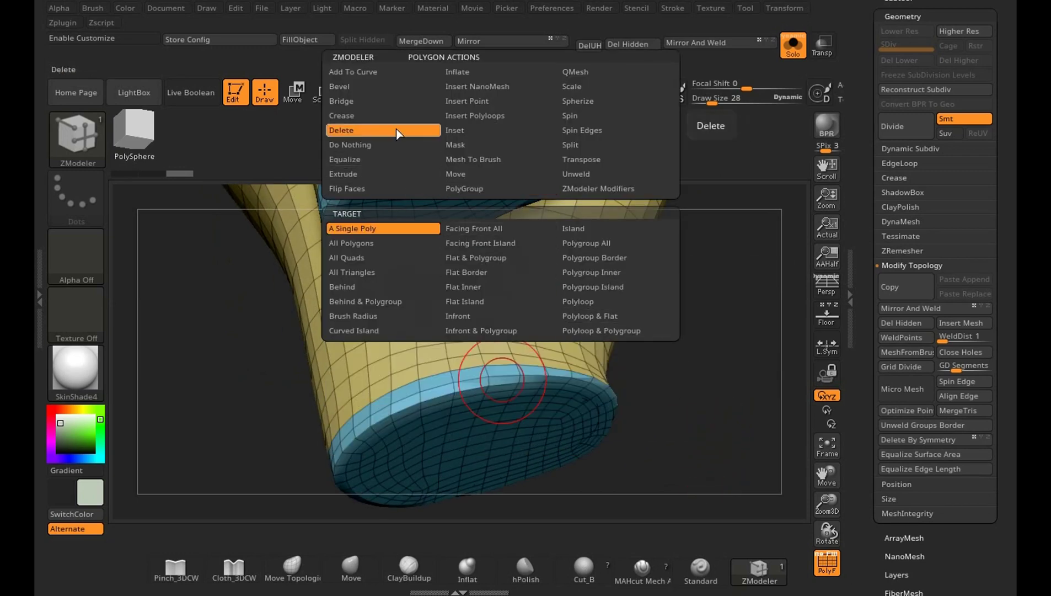
{"action": "left_click", "coordinate": [629, 287]}
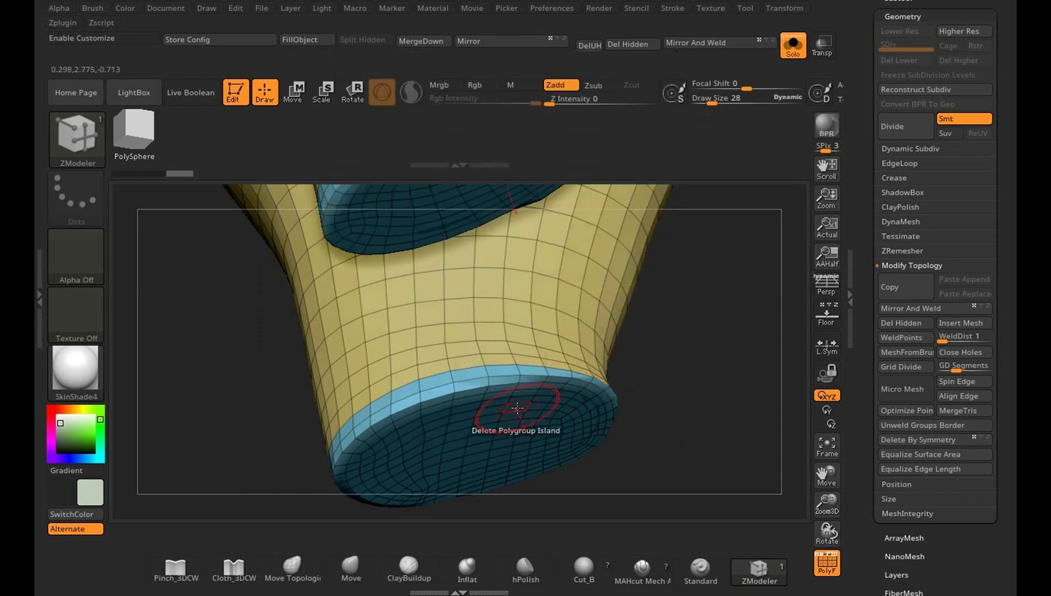
{"action": "left_click", "coordinate": [517, 408]}
{"action": "mouse_move", "coordinate": [757, 416]}
{"action": "left_mouse_down"}
{"action": "mouse_move", "coordinate": [739, 346]}
{"action": "mouse_move", "coordinate": [787, 479]}
{"action": "mouse_move", "coordinate": [763, 403]}
{"action": "mouse_move", "coordinate": [770, 439]}
{"action": "mouse_move", "coordinate": [580, 367]}
{"action": "left_mouse_up"}
{"action": "mouse_move", "coordinate": [592, 419]}
{"action": "left_mouse_down"}
{"action": "mouse_move", "coordinate": [545, 352]}
{"action": "mouse_move", "coordinate": [664, 399]}
{"action": "mouse_move", "coordinate": [664, 429]}
{"action": "mouse_move", "coordinate": [682, 328]}
{"action": "mouse_move", "coordinate": [696, 439]}
{"action": "mouse_move", "coordinate": [683, 352]}
{"action": "mouse_move", "coordinate": [680, 399]}
{"action": "mouse_move", "coordinate": [710, 260]}
{"action": "mouse_move", "coordinate": [737, 438]}
{"action": "mouse_move", "coordinate": [750, 425]}
{"action": "mouse_move", "coordinate": [787, 424]}
{"action": "left_mouse_up"}
Polygroup the outer rim polyloop of the trouser tube with ZModeler.
{"action": "mouse_move", "coordinate": [513, 374]}
{"action": "left_mouse_down"}
{"action": "mouse_move", "coordinate": [505, 353]}
{"action": "mouse_move", "coordinate": [166, 386]}
{"action": "left_mouse_up"}
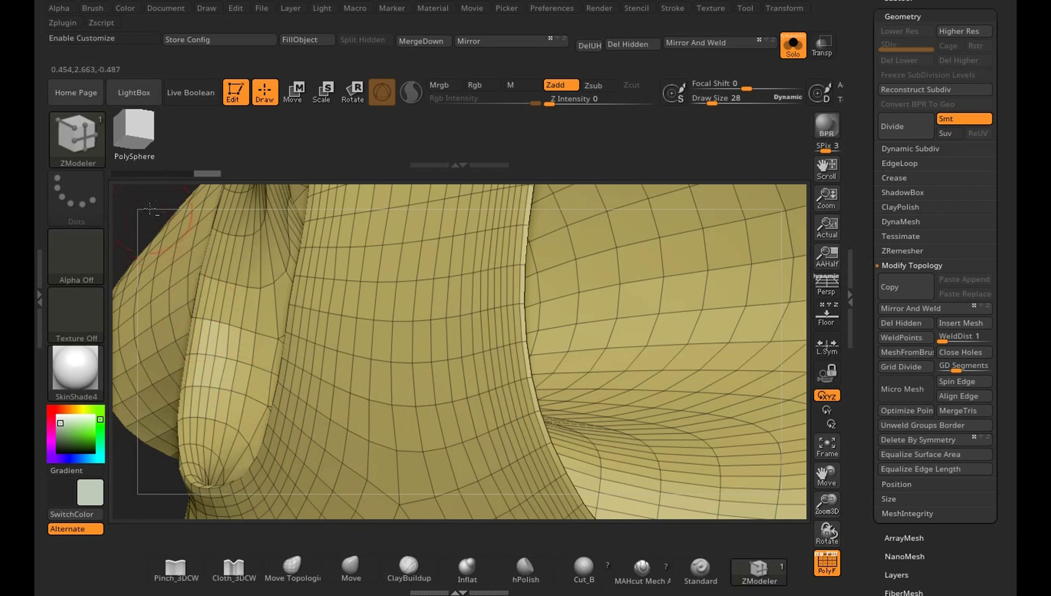
{"action": "mouse_move", "coordinate": [717, 331]}
{"action": "left_mouse_down"}
{"action": "mouse_move", "coordinate": [797, 319]}
{"action": "mouse_move", "coordinate": [655, 337]}
{"action": "mouse_move", "coordinate": [713, 348]}
{"action": "left_mouse_up"}
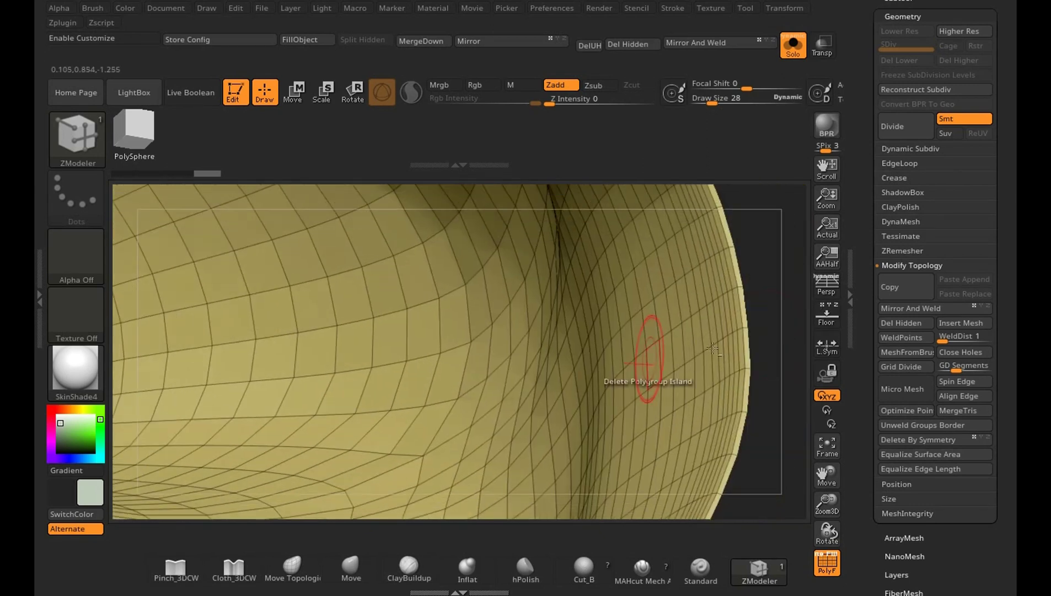
{"action": "mouse_move", "coordinate": [780, 287]}
{"action": "left_mouse_down"}
{"action": "mouse_move", "coordinate": [796, 279]}
{"action": "mouse_move", "coordinate": [624, 304]}
{"action": "left_mouse_up"}
{"action": "key", "text": "space"}
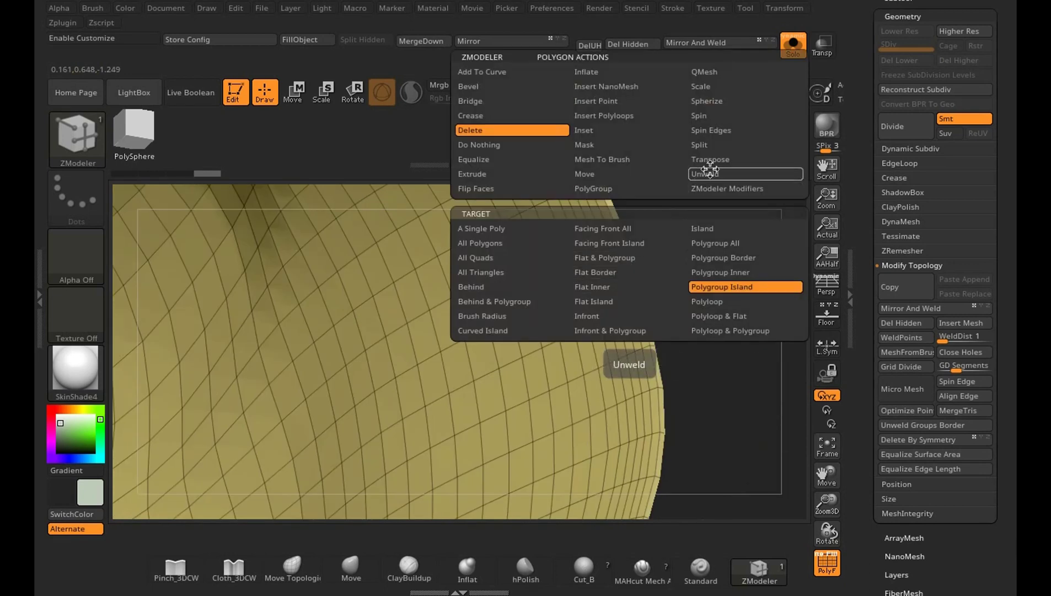
{"action": "left_click", "coordinate": [621, 190]}
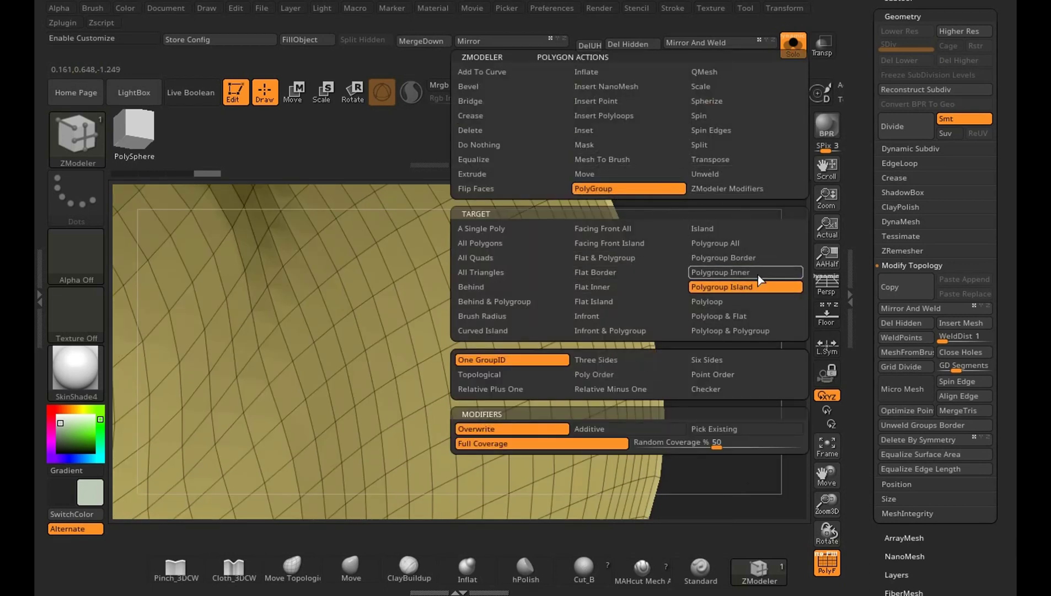
{"action": "left_click", "coordinate": [750, 301]}
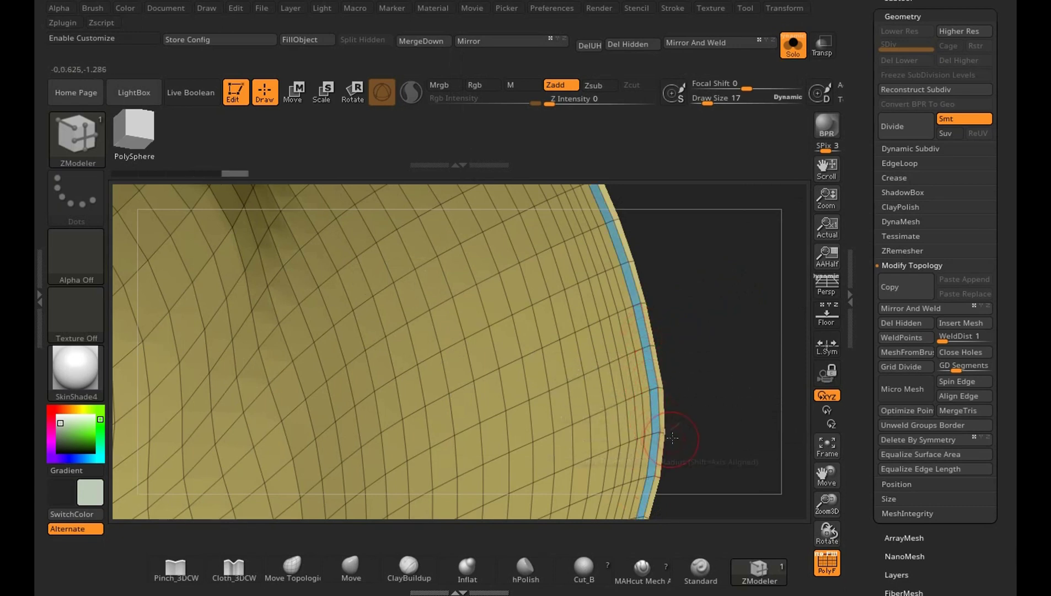
{"action": "left_click_drag", "start_coordinate": [741, 384], "coordinate": [713, 389]}
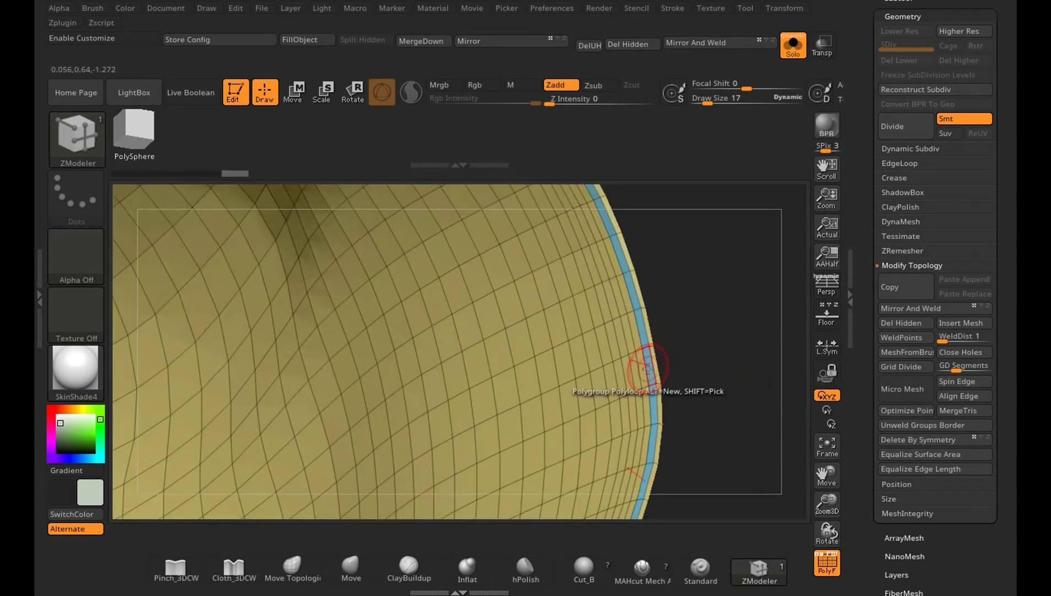
Delete the blue rim ring as a polygroup island, then reduce draw size to 10.
{"action": "key", "text": "space"}
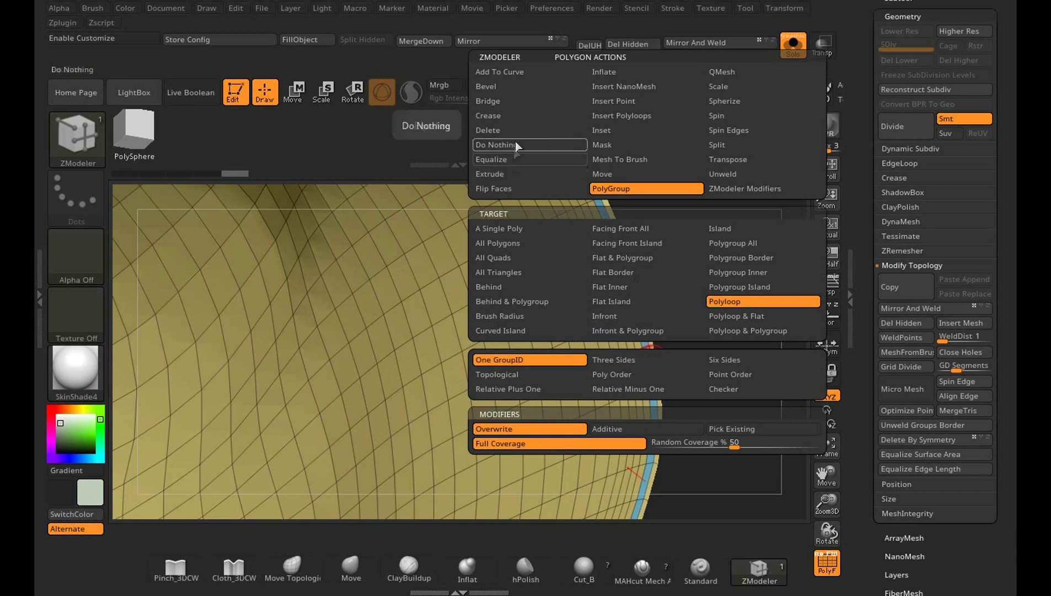
{"action": "left_click", "coordinate": [557, 131]}
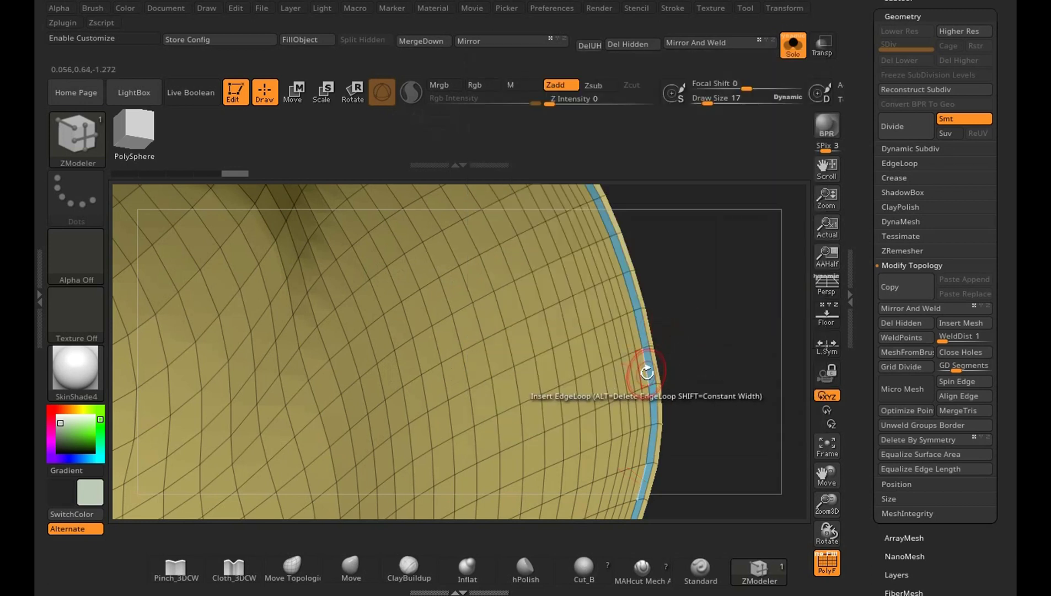
{"action": "left_click", "coordinate": [649, 369]}
{"action": "key", "text": "f"}
{"action": "mouse_move", "coordinate": [727, 369]}
{"action": "left_mouse_down"}
{"action": "mouse_move", "coordinate": [741, 445]}
{"action": "mouse_move", "coordinate": [697, 462]}
{"action": "mouse_move", "coordinate": [778, 499]}
{"action": "mouse_move", "coordinate": [717, 419]}
{"action": "mouse_move", "coordinate": [695, 330]}
{"action": "mouse_move", "coordinate": [731, 410]}
{"action": "mouse_move", "coordinate": [765, 206]}
{"action": "mouse_move", "coordinate": [672, 270]}
{"action": "mouse_move", "coordinate": [705, 317]}
{"action": "mouse_move", "coordinate": [708, 307]}
{"action": "mouse_move", "coordinate": [640, 324]}
{"action": "mouse_move", "coordinate": [798, 247]}
{"action": "mouse_move", "coordinate": [509, 342]}
{"action": "mouse_move", "coordinate": [685, 297]}
{"action": "mouse_move", "coordinate": [669, 343]}
{"action": "mouse_move", "coordinate": [710, 345]}
{"action": "mouse_move", "coordinate": [706, 333]}
{"action": "left_mouse_up"}
{"action": "key", "text": "s"}
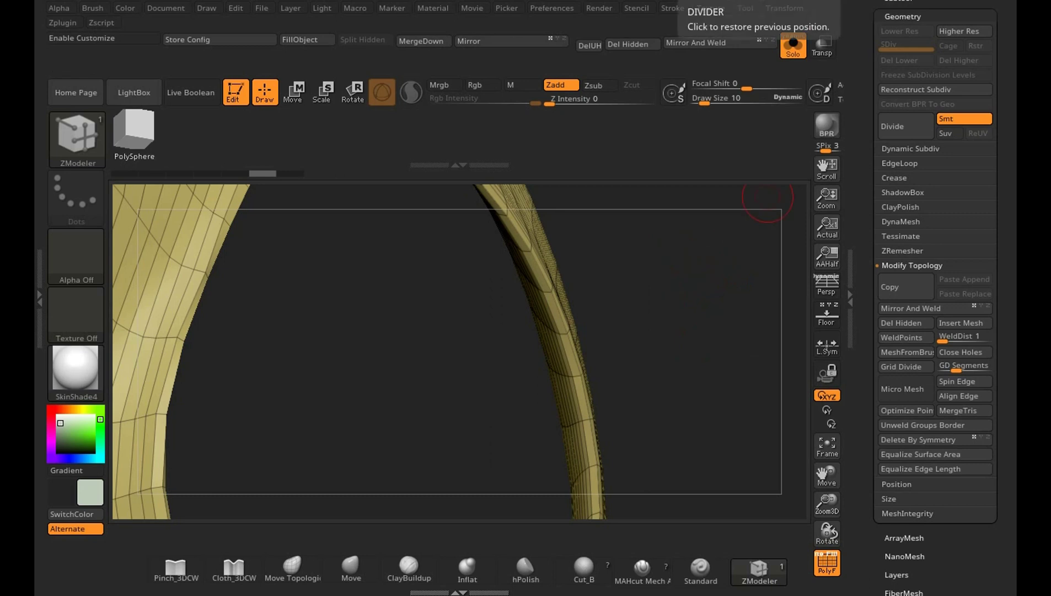
Polygroup the folded-in rim polyloop and delete it as a polygroup island.
{"action": "mouse_move", "coordinate": [735, 272]}
{"action": "left_mouse_down"}
{"action": "mouse_move", "coordinate": [744, 317]}
{"action": "mouse_move", "coordinate": [727, 312]}
{"action": "mouse_move", "coordinate": [723, 333]}
{"action": "left_mouse_up"}
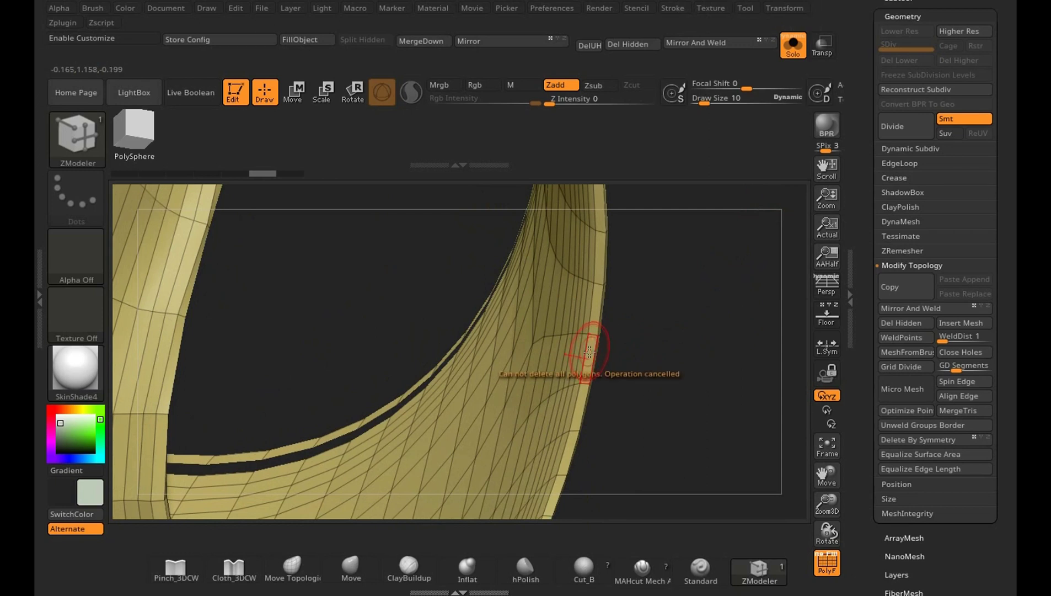
{"action": "key", "text": "space"}
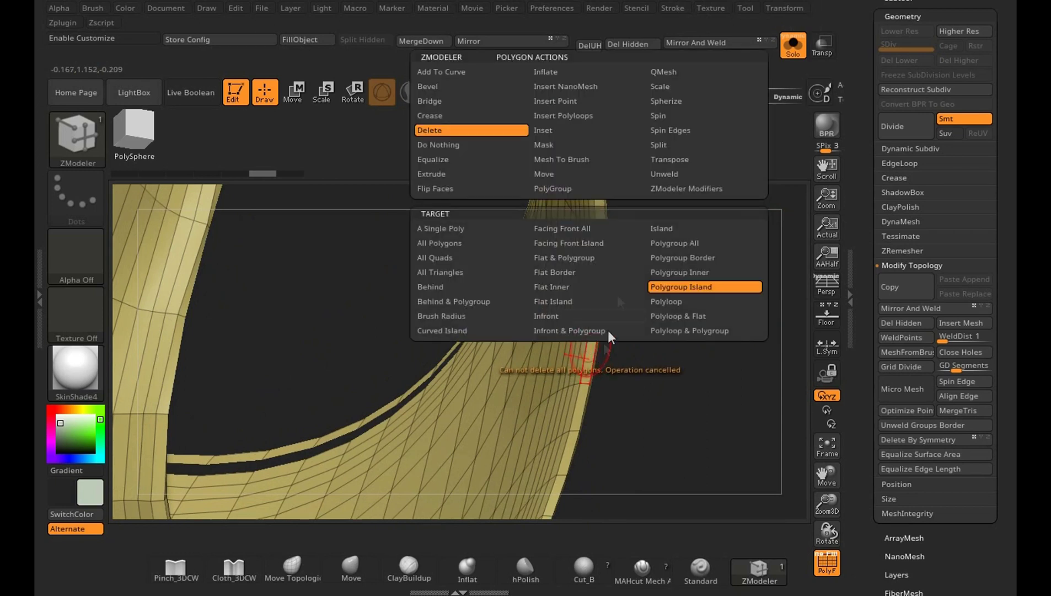
{"action": "left_click", "coordinate": [573, 190]}
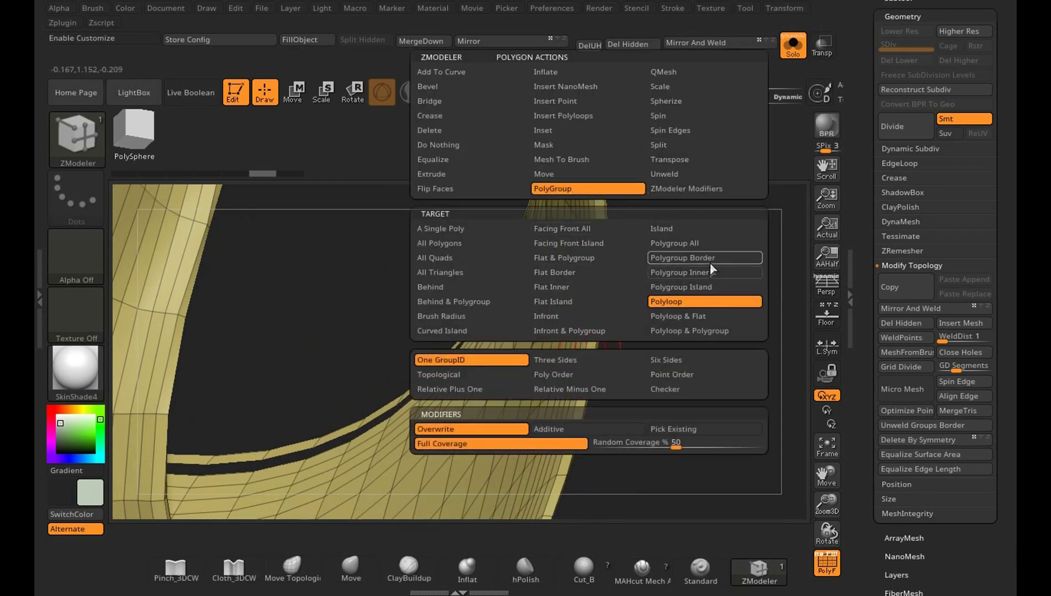
{"action": "left_click", "coordinate": [710, 271]}
{"action": "left_click", "coordinate": [589, 351]}
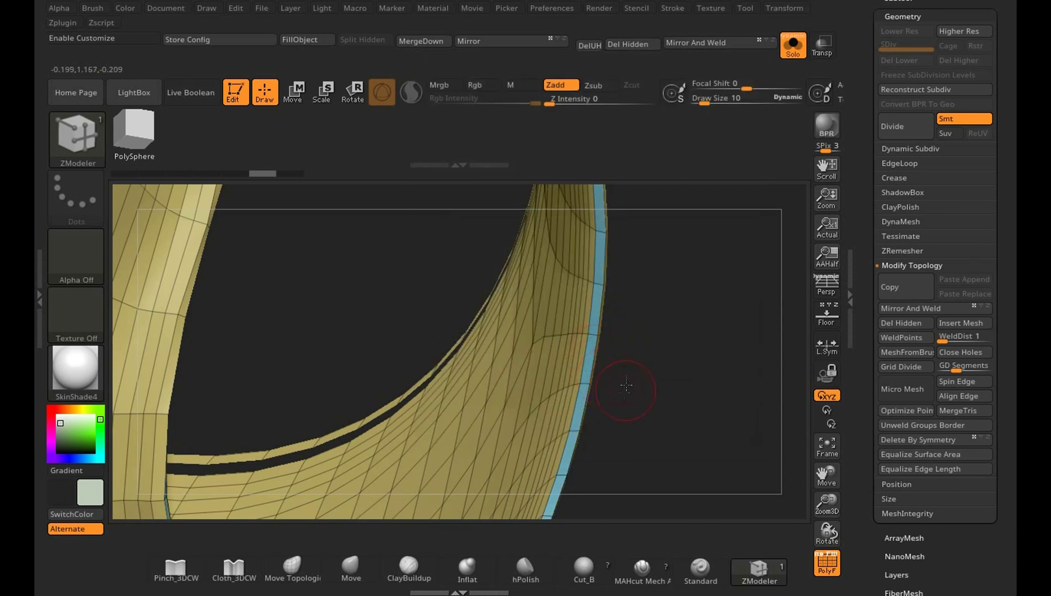
{"action": "key", "text": "space"}
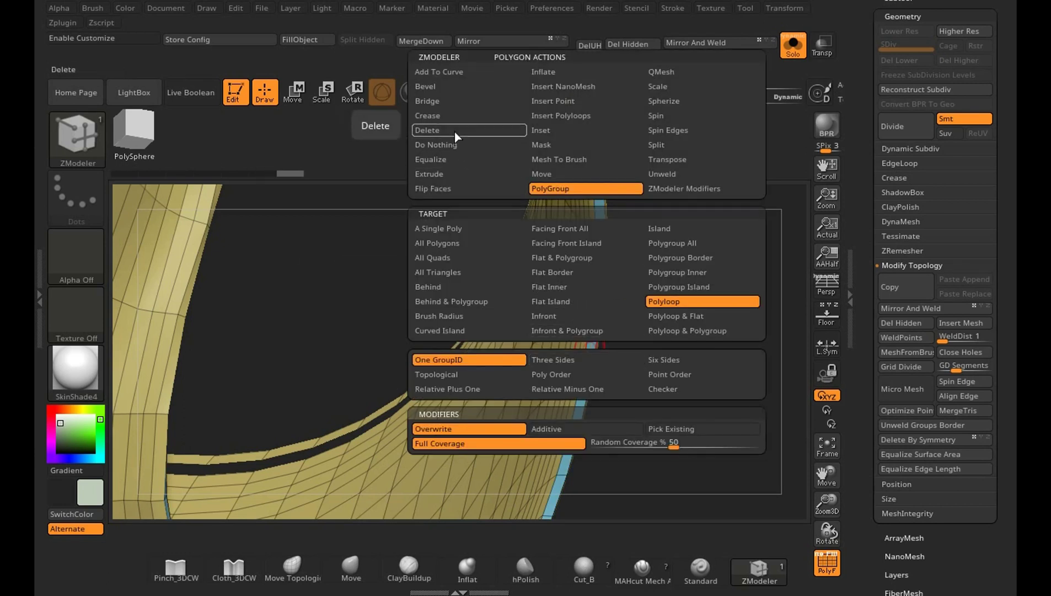
{"action": "left_click", "coordinate": [454, 132]}
{"action": "left_click", "coordinate": [684, 287]}
{"action": "left_click", "coordinate": [588, 355]}
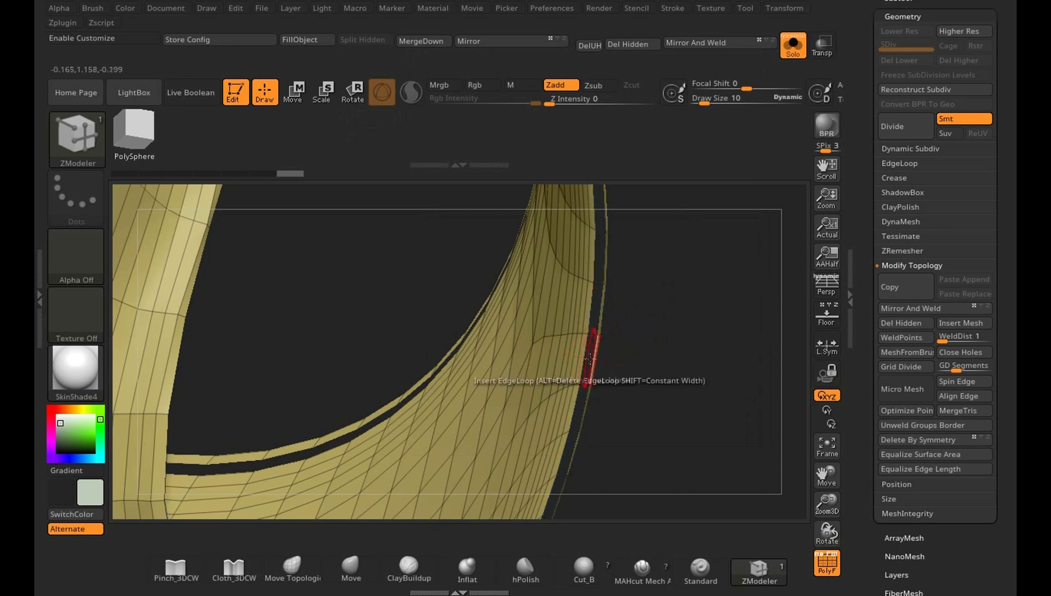
{"action": "mouse_move", "coordinate": [587, 353]}
{"action": "left_mouse_down"}
{"action": "mouse_move", "coordinate": [687, 339]}
{"action": "mouse_move", "coordinate": [739, 389]}
{"action": "mouse_move", "coordinate": [735, 426]}
{"action": "left_mouse_up"}
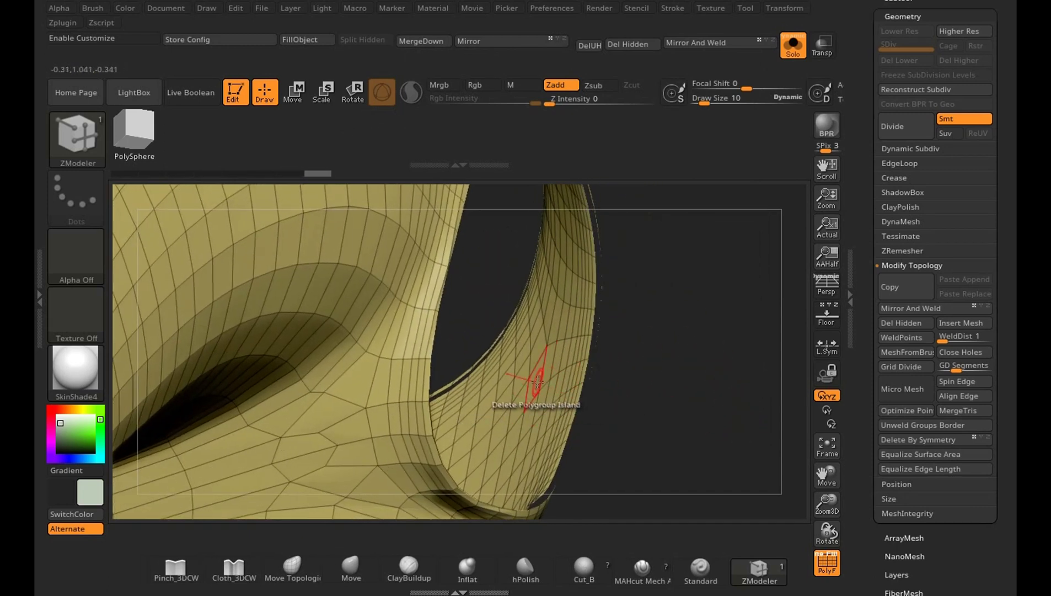
Polygroup the inner lining surface as an island and delete it, leaving an open tube.
{"action": "key", "text": "space"}
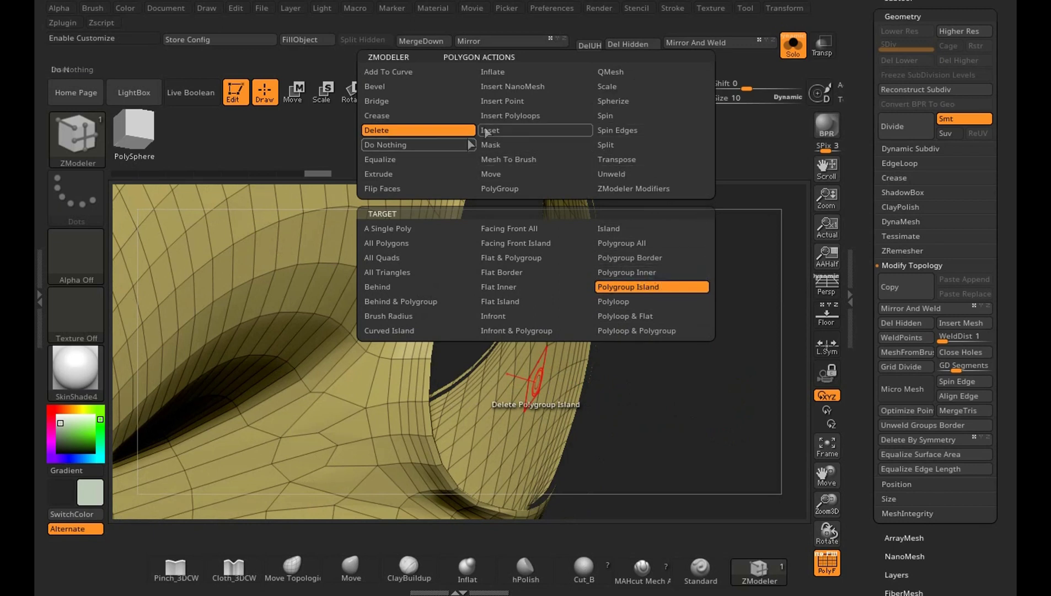
{"action": "left_click", "coordinate": [540, 190]}
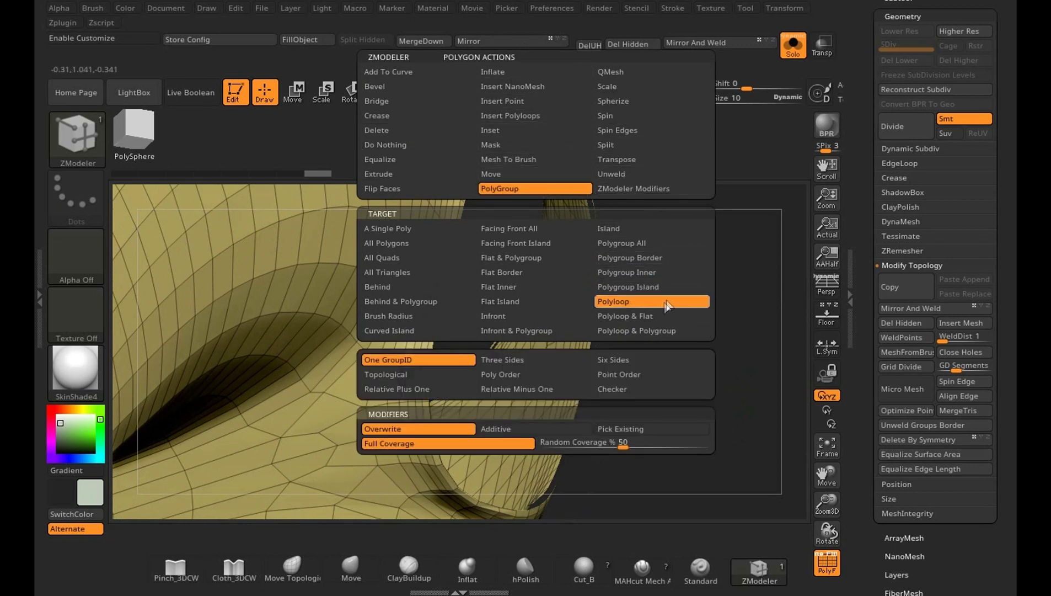
{"action": "left_click", "coordinate": [650, 287]}
{"action": "left_click", "coordinate": [534, 443]}
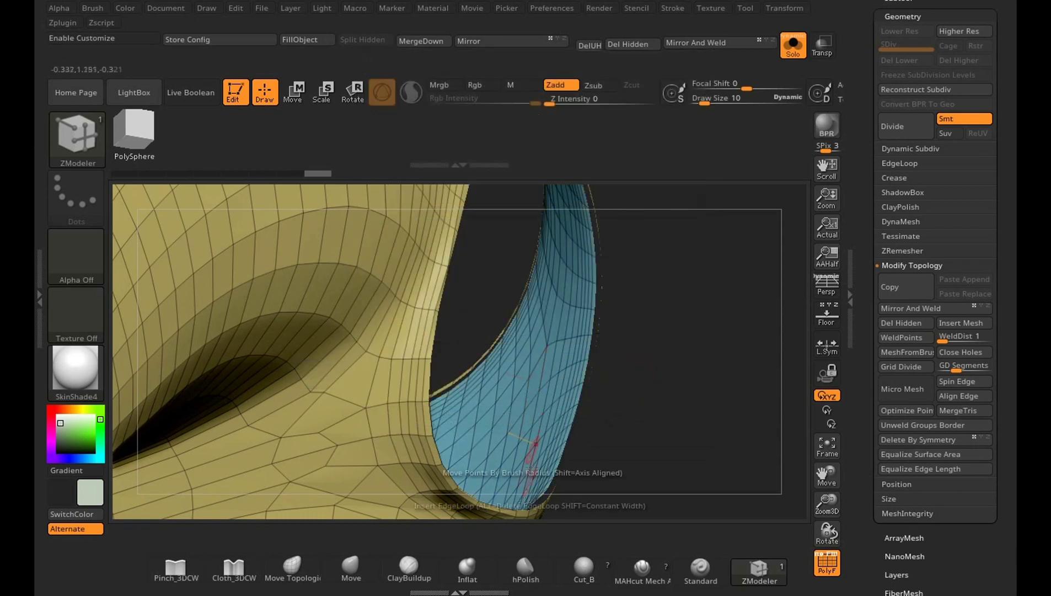
{"action": "mouse_move", "coordinate": [732, 418]}
{"action": "left_mouse_down"}
{"action": "mouse_move", "coordinate": [694, 379]}
{"action": "mouse_move", "coordinate": [729, 407]}
{"action": "mouse_move", "coordinate": [718, 422]}
{"action": "mouse_move", "coordinate": [666, 399]}
{"action": "mouse_move", "coordinate": [671, 382]}
{"action": "mouse_move", "coordinate": [696, 368]}
{"action": "mouse_move", "coordinate": [668, 382]}
{"action": "mouse_move", "coordinate": [664, 411]}
{"action": "mouse_move", "coordinate": [700, 399]}
{"action": "mouse_move", "coordinate": [731, 422]}
{"action": "mouse_move", "coordinate": [679, 375]}
{"action": "left_mouse_up"}
{"action": "key", "text": "space"}
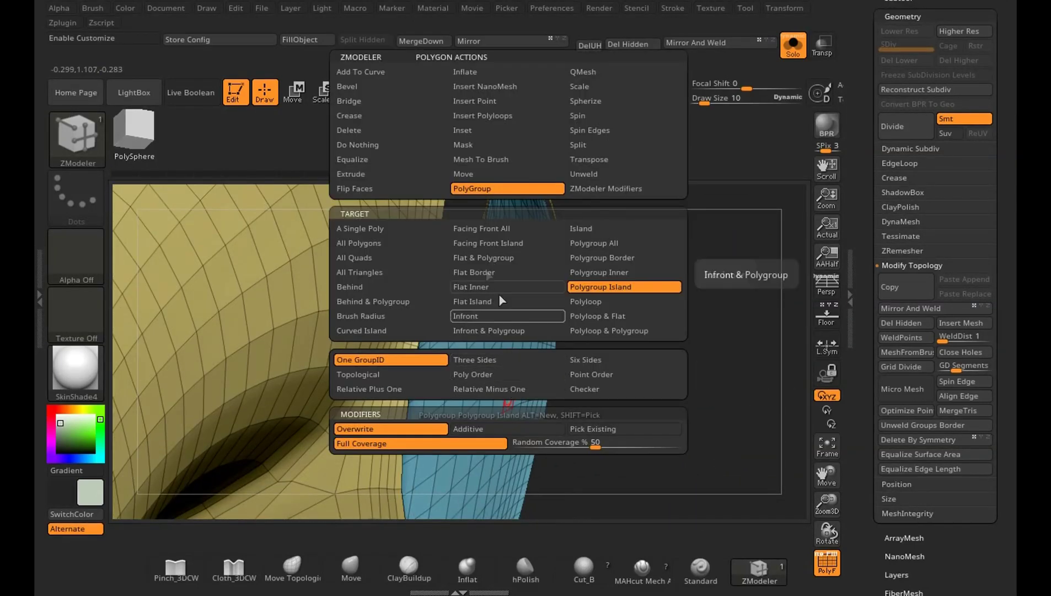
{"action": "left_click", "coordinate": [382, 133]}
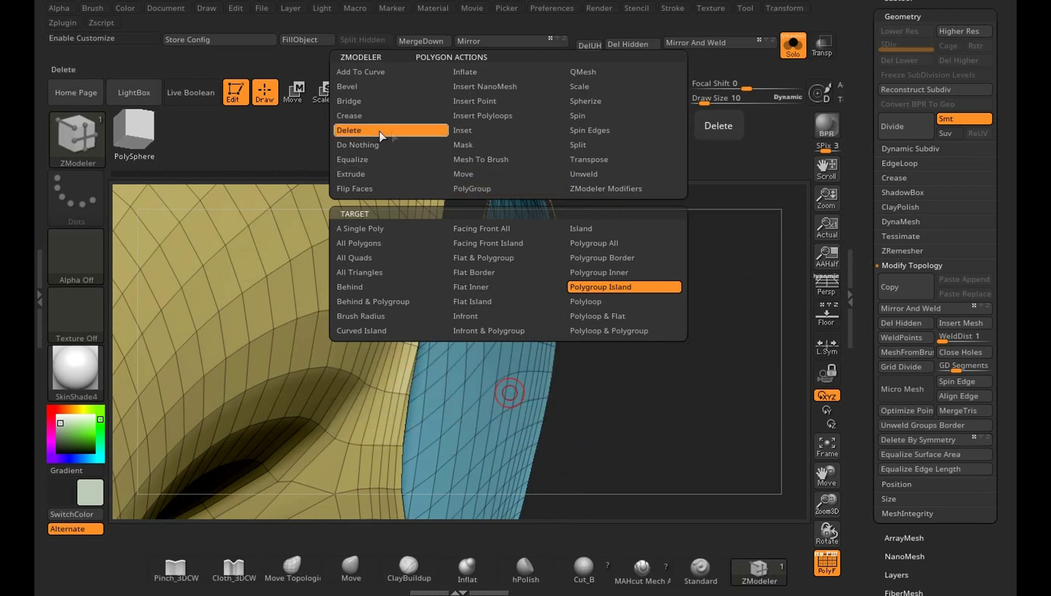
{"action": "left_click", "coordinate": [642, 281]}
{"action": "left_click", "coordinate": [493, 370]}
{"action": "mouse_move", "coordinate": [722, 433]}
{"action": "left_mouse_down"}
{"action": "mouse_move", "coordinate": [718, 361]}
{"action": "mouse_move", "coordinate": [701, 421]}
{"action": "mouse_move", "coordinate": [746, 351]}
{"action": "mouse_move", "coordinate": [767, 357]}
{"action": "mouse_move", "coordinate": [772, 337]}
{"action": "mouse_move", "coordinate": [763, 251]}
{"action": "mouse_move", "coordinate": [624, 228]}
{"action": "mouse_move", "coordinate": [675, 364]}
{"action": "mouse_move", "coordinate": [610, 415]}
{"action": "mouse_move", "coordinate": [647, 371]}
{"action": "mouse_move", "coordinate": [688, 280]}
{"action": "mouse_move", "coordinate": [659, 350]}
{"action": "mouse_move", "coordinate": [662, 411]}
{"action": "left_mouse_up"}
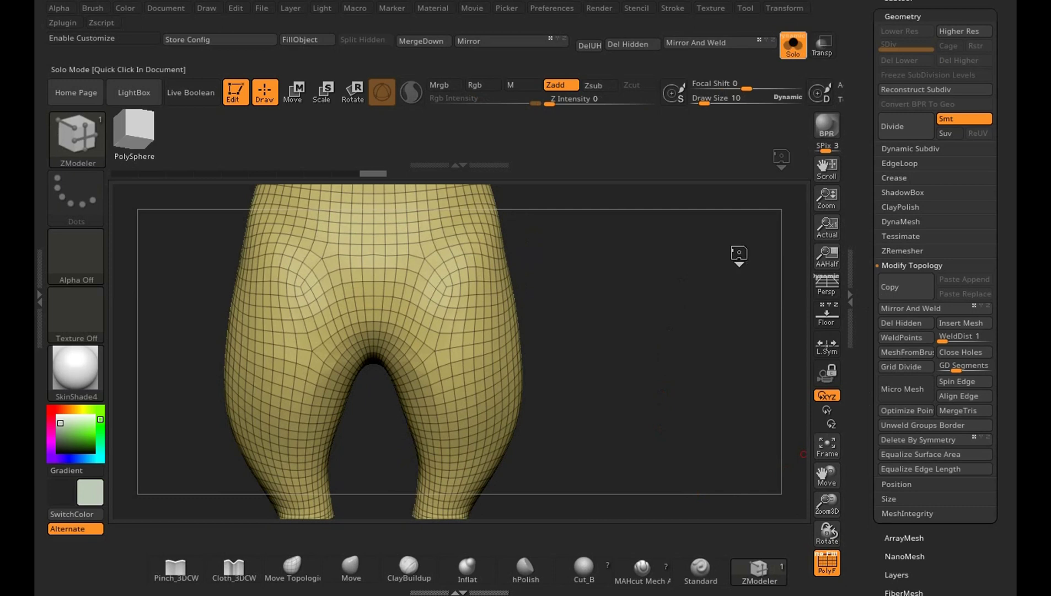
Switch to the Move Topological brush at size 104 and turn on Floor.
{"action": "mouse_move", "coordinate": [739, 253]}
{"action": "left_mouse_down"}
{"action": "mouse_move", "coordinate": [664, 465]}
{"action": "mouse_move", "coordinate": [714, 401]}
{"action": "mouse_move", "coordinate": [481, 460]}
{"action": "mouse_move", "coordinate": [708, 424]}
{"action": "mouse_move", "coordinate": [704, 275]}
{"action": "mouse_move", "coordinate": [685, 308]}
{"action": "mouse_move", "coordinate": [675, 368]}
{"action": "left_mouse_up"}
{"action": "key", "text": "s"}
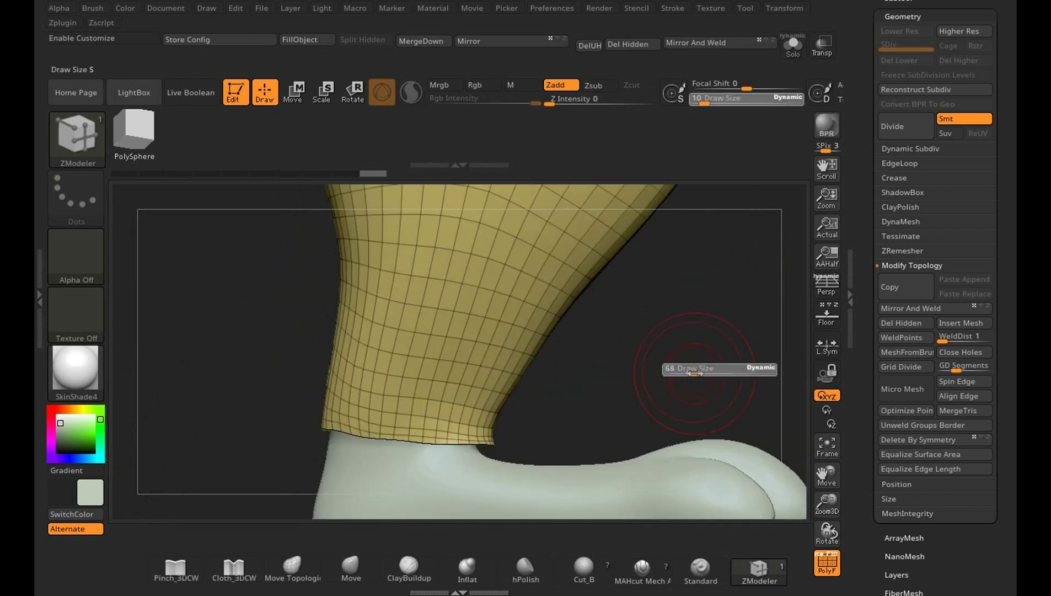
{"action": "key", "text": "s"}
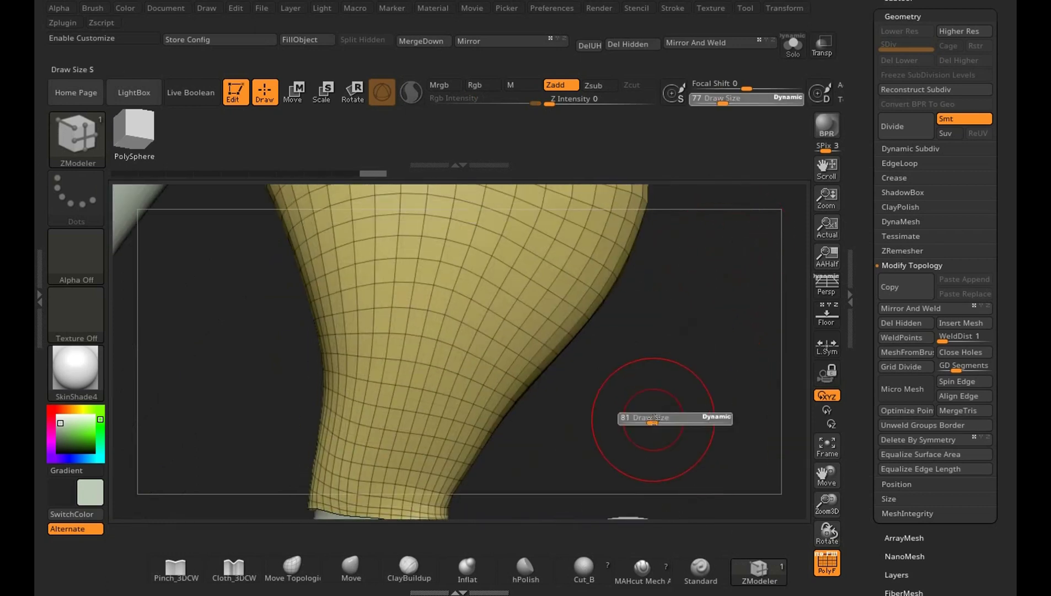
{"action": "left_click_drag", "start_coordinate": [654, 418], "coordinate": [645, 365]}
{"action": "left_click", "coordinate": [293, 567]}
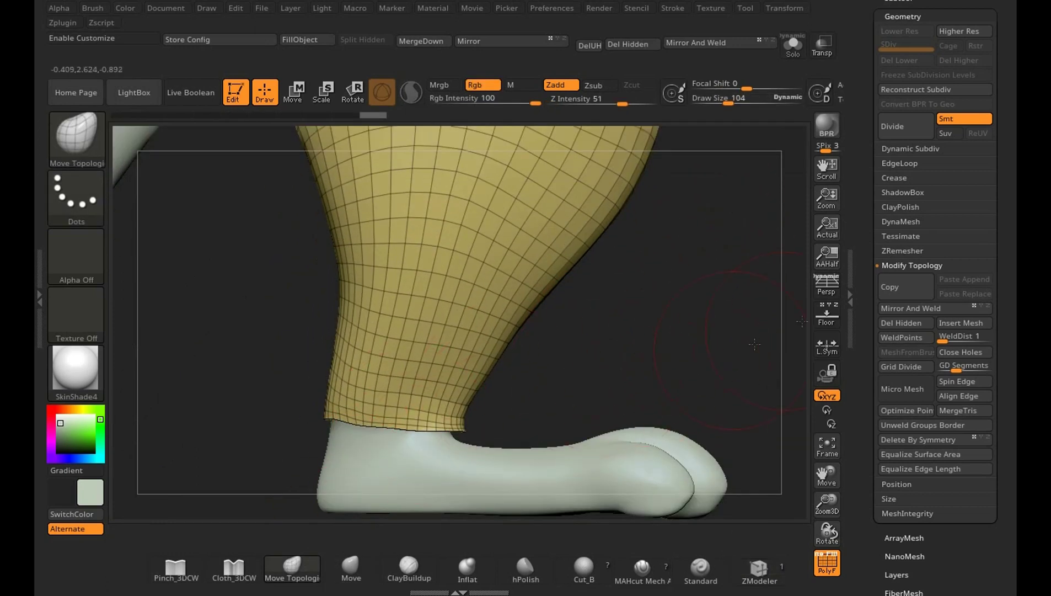
{"action": "left_click", "coordinate": [826, 315]}
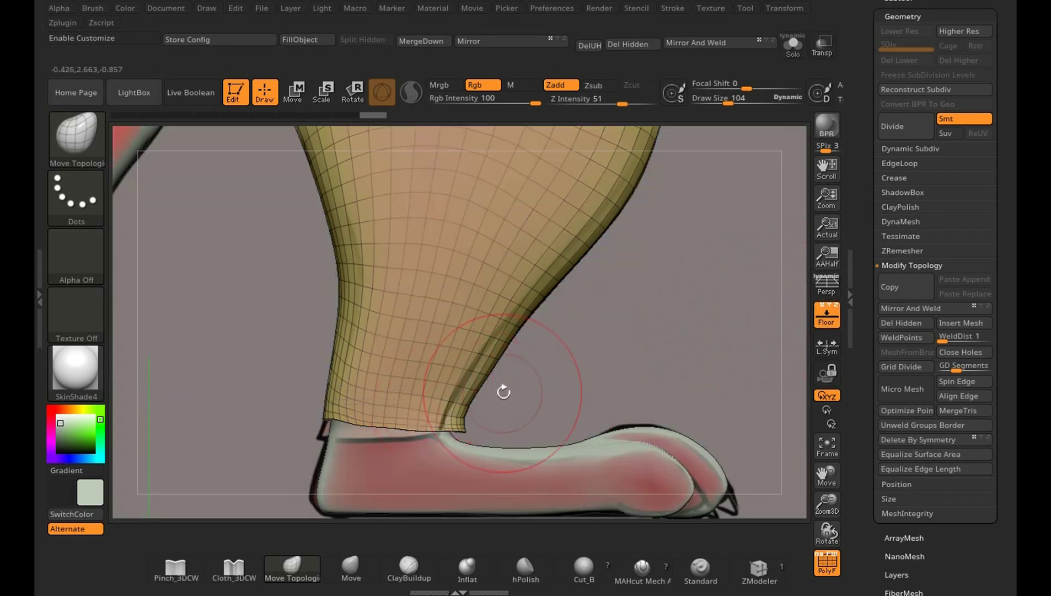
Pull the trouser hem down onto the shoe, Shift-smooth its lower edge, then view both legs from the front.
{"action": "key", "text": "s"}
{"action": "left_click_drag", "start_coordinate": [504, 368], "coordinate": [574, 361]}
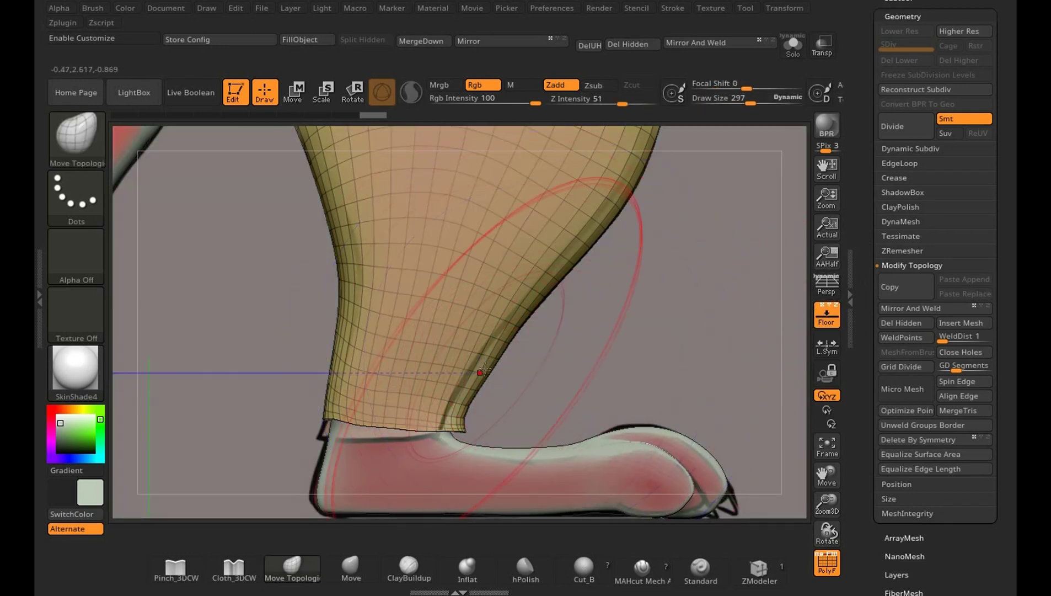
{"action": "key", "text": "s"}
{"action": "left_click_drag", "start_coordinate": [480, 376], "coordinate": [470, 371]}
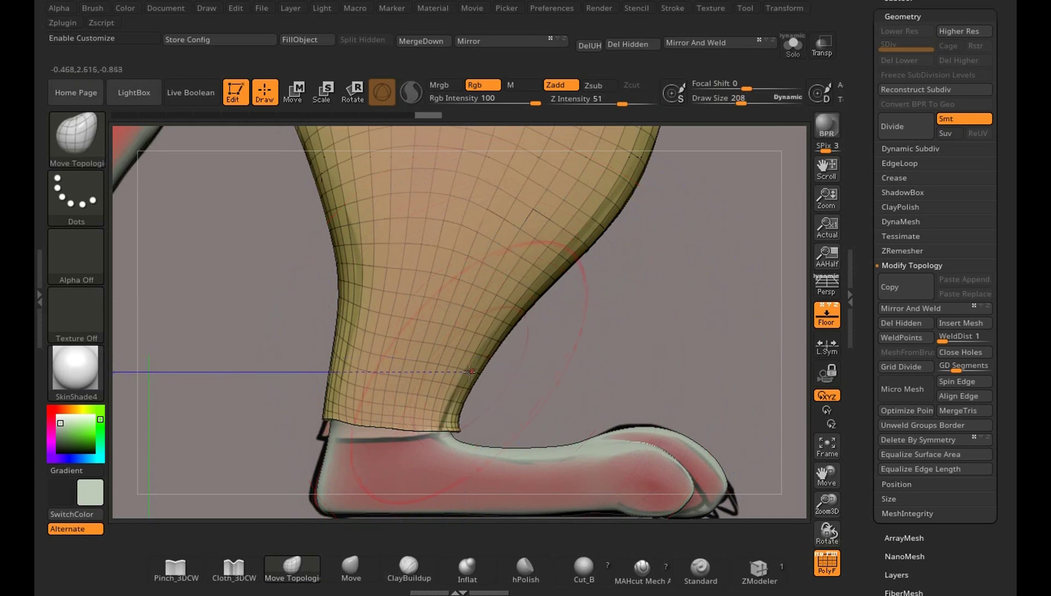
{"action": "left_click_drag", "start_coordinate": [378, 414], "coordinate": [353, 425]}
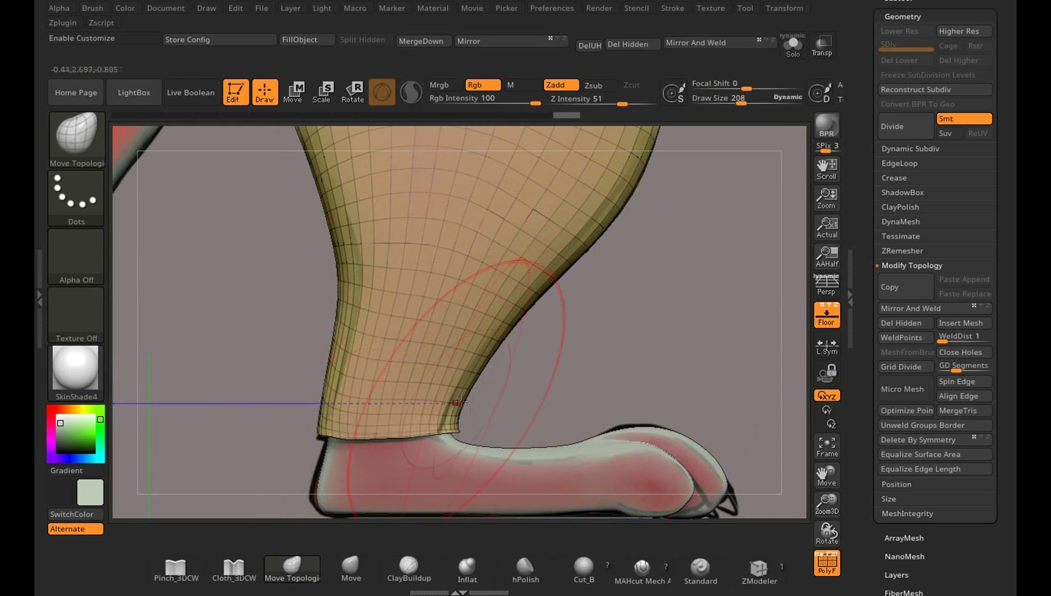
{"action": "key", "text": "shift"}
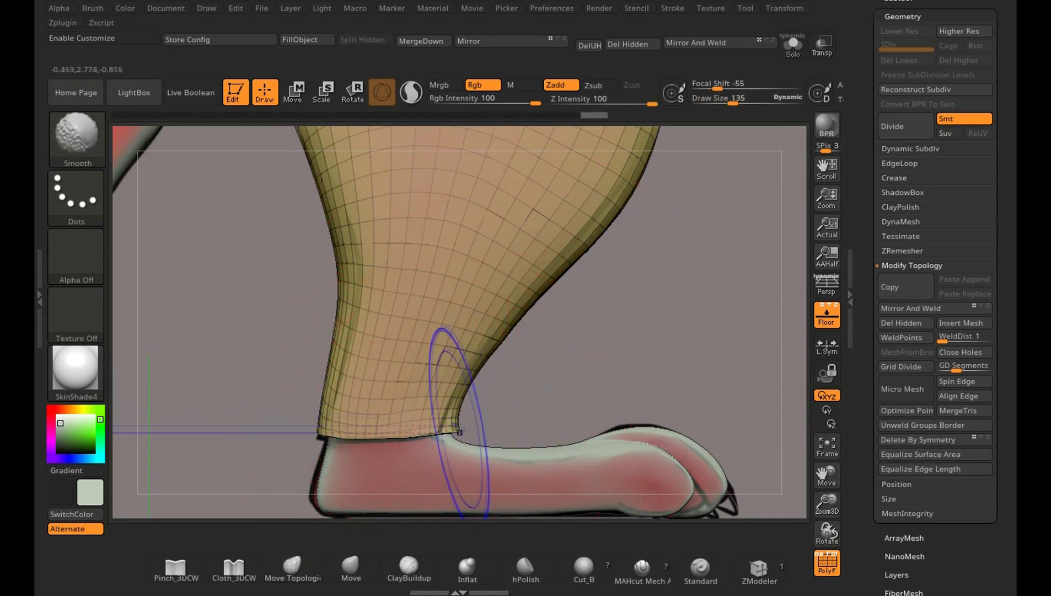
{"action": "mouse_move", "coordinate": [459, 429]}
{"action": "left_mouse_down", "text": "shift"}
{"action": "mouse_move", "coordinate": [518, 339]}
{"action": "mouse_move", "coordinate": [496, 368]}
{"action": "left_mouse_up", "text": "shift"}
{"action": "key", "text": "s"}
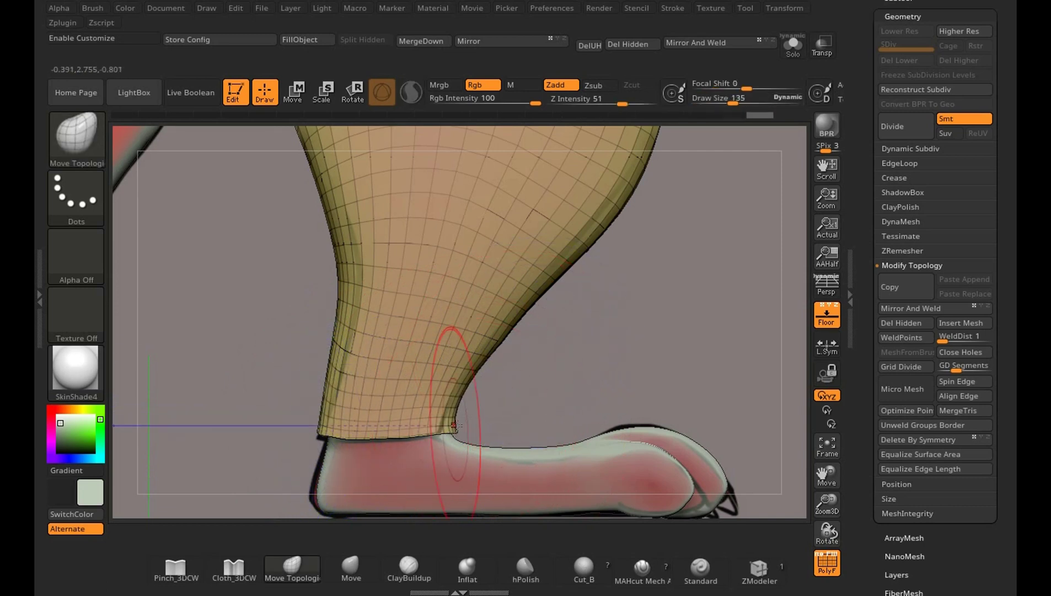
{"action": "left_click_drag", "start_coordinate": [744, 338], "coordinate": [599, 408]}
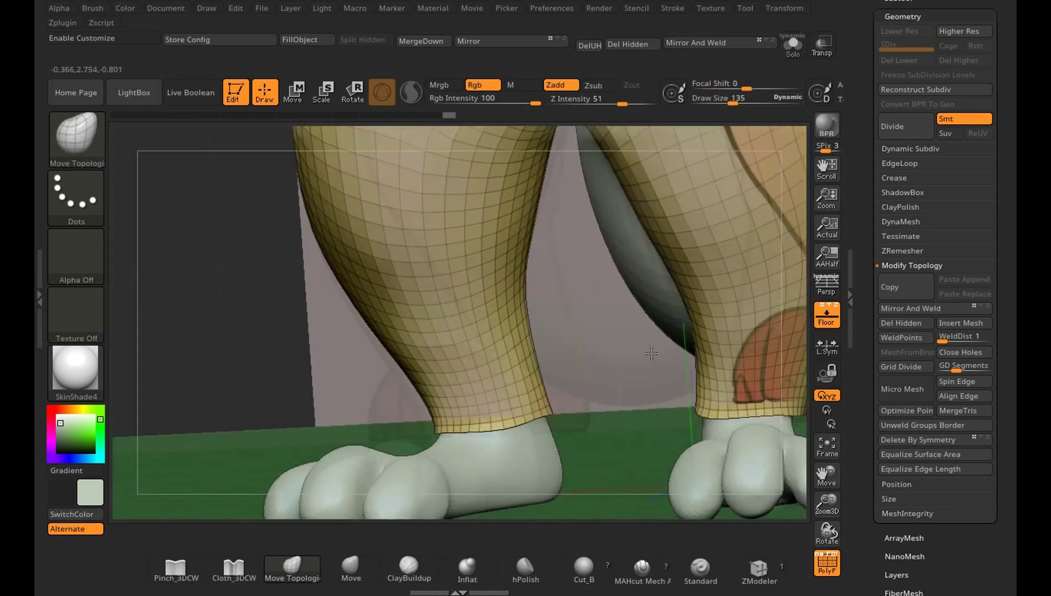
{"action": "mouse_move", "coordinate": [529, 421]}
{"action": "left_mouse_down"}
{"action": "mouse_move", "coordinate": [505, 431]}
{"action": "mouse_move", "coordinate": [573, 413]}
{"action": "mouse_move", "coordinate": [651, 444]}
{"action": "left_mouse_up"}
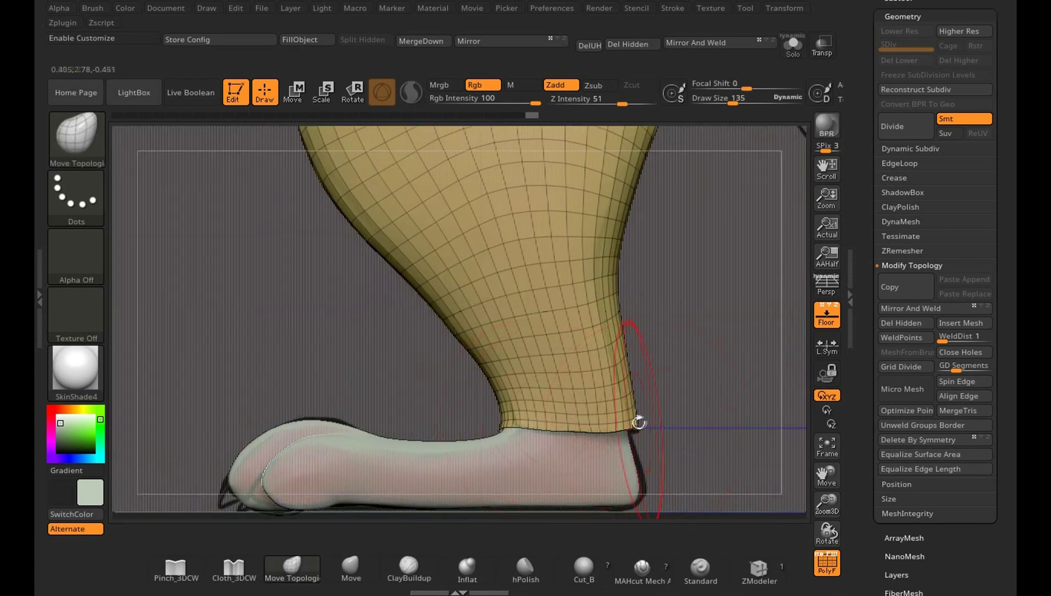
Smooth the inner edge of the left trouser leg, then frame the fox and orbit to a three-quarter view.
{"action": "left_click_drag", "start_coordinate": [678, 439], "coordinate": [753, 404]}
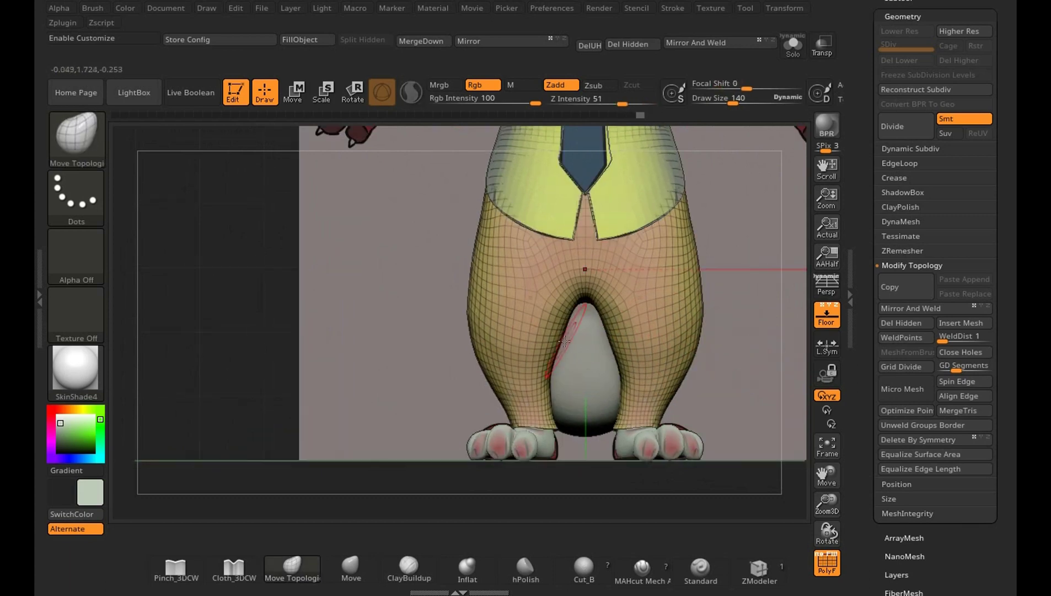
{"action": "key", "text": "shift"}
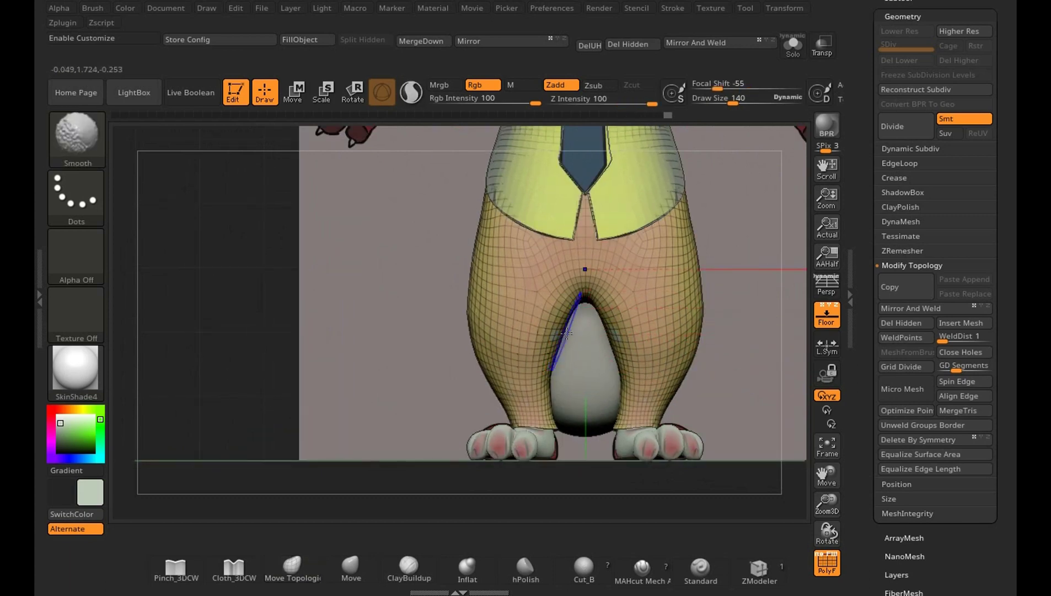
{"action": "left_click_drag", "start_coordinate": [573, 307], "coordinate": [562, 336], "text": "shift"}
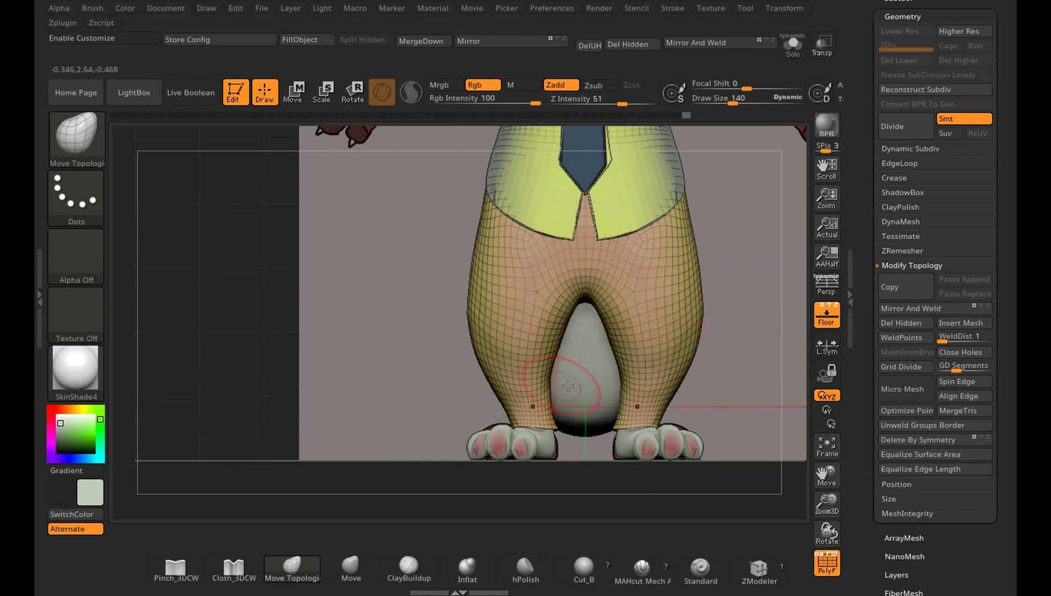
{"action": "key", "text": "f"}
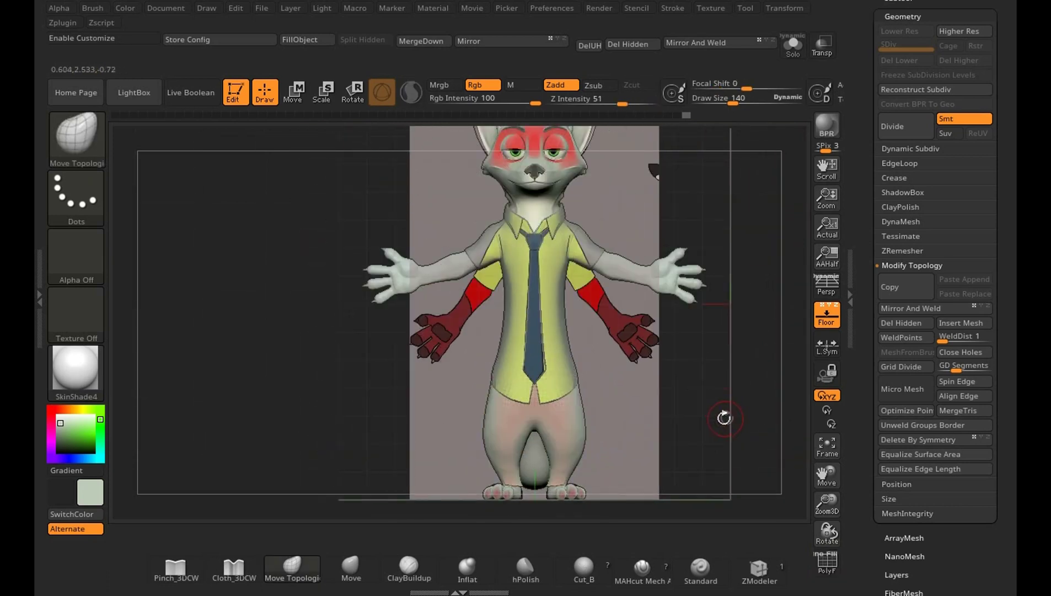
{"action": "mouse_move", "coordinate": [724, 417]}
{"action": "left_mouse_down"}
{"action": "mouse_move", "coordinate": [747, 438]}
{"action": "mouse_move", "coordinate": [717, 441]}
{"action": "mouse_move", "coordinate": [653, 387]}
{"action": "left_mouse_up"}
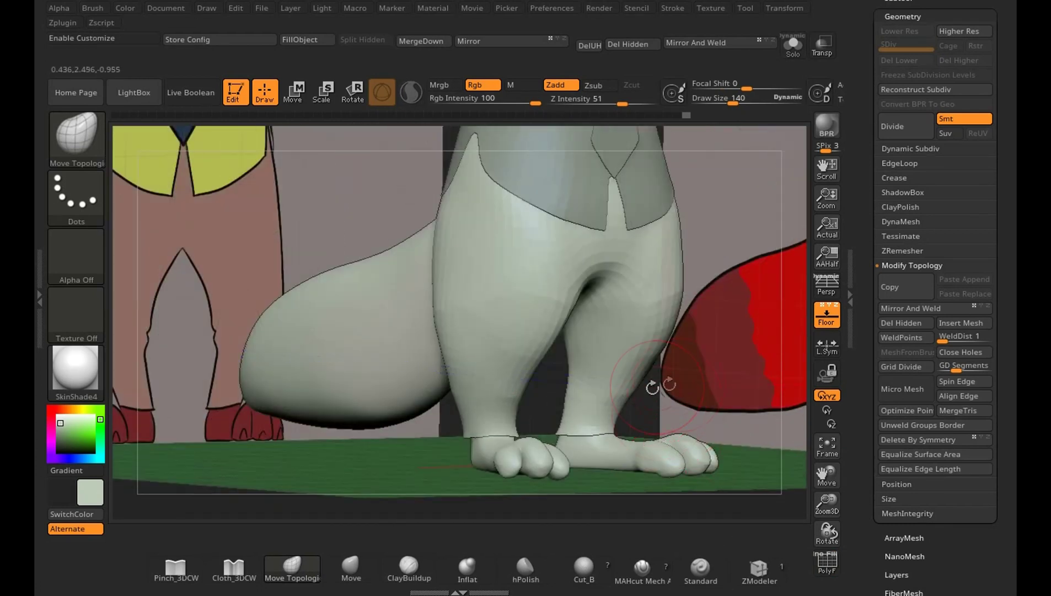
{"action": "key", "text": "shift"}
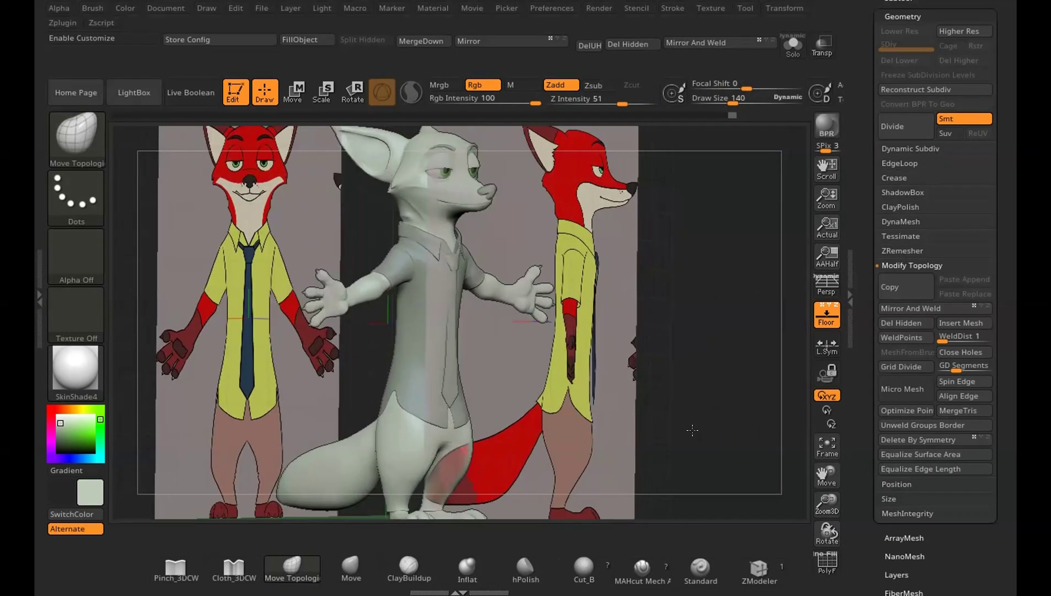
{"action": "mouse_move", "coordinate": [693, 430]}
{"action": "left_mouse_down"}
{"action": "mouse_move", "coordinate": [698, 386]}
{"action": "mouse_move", "coordinate": [705, 470]}
{"action": "left_mouse_up"}
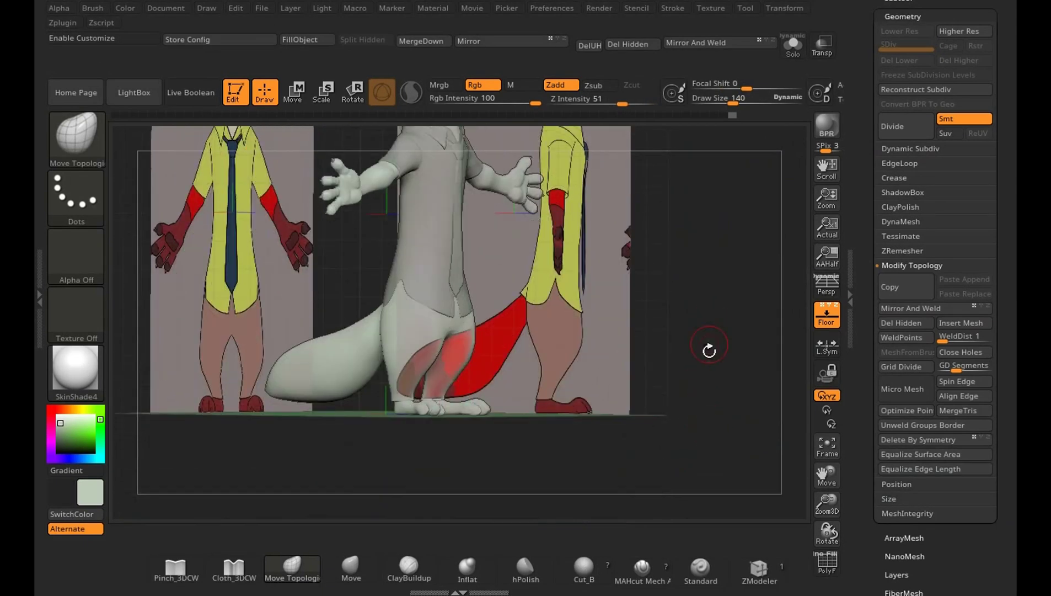
{"action": "mouse_move", "coordinate": [738, 381]}
{"action": "left_mouse_down"}
{"action": "mouse_move", "coordinate": [712, 425]}
{"action": "mouse_move", "coordinate": [721, 366]}
{"action": "mouse_move", "coordinate": [708, 375]}
{"action": "mouse_move", "coordinate": [705, 296]}
{"action": "mouse_move", "coordinate": [739, 366]}
{"action": "mouse_move", "coordinate": [701, 274]}
{"action": "mouse_move", "coordinate": [713, 399]}
{"action": "mouse_move", "coordinate": [690, 547]}
{"action": "left_mouse_up"}
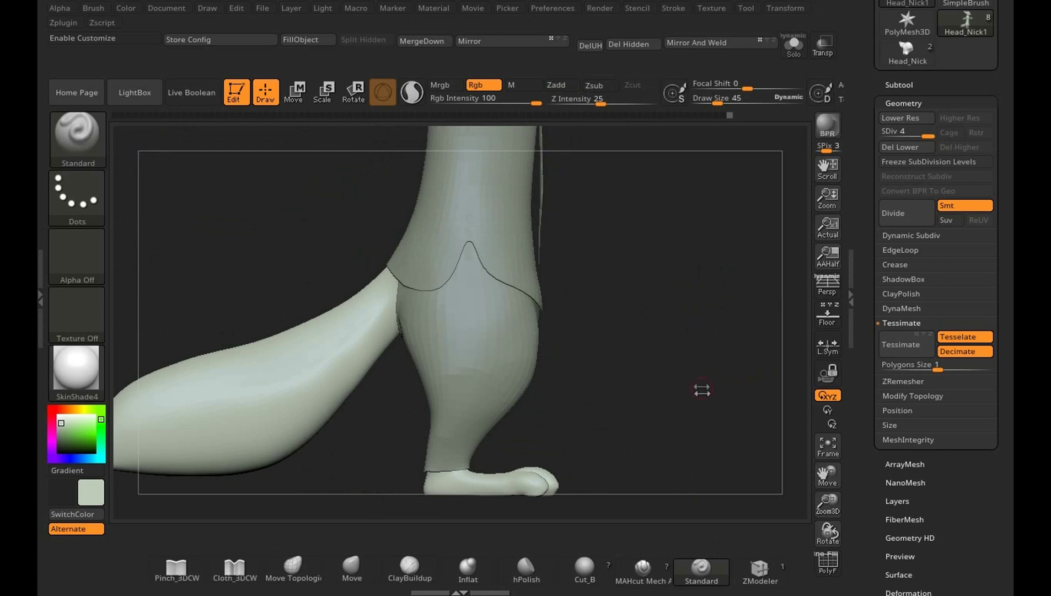
{"action": "mouse_move", "coordinate": [702, 390]}
{"action": "left_mouse_down", "text": "alt"}
{"action": "mouse_move", "coordinate": [704, 305]}
{"action": "mouse_move", "coordinate": [715, 435]}
{"action": "left_mouse_up", "text": "alt"}
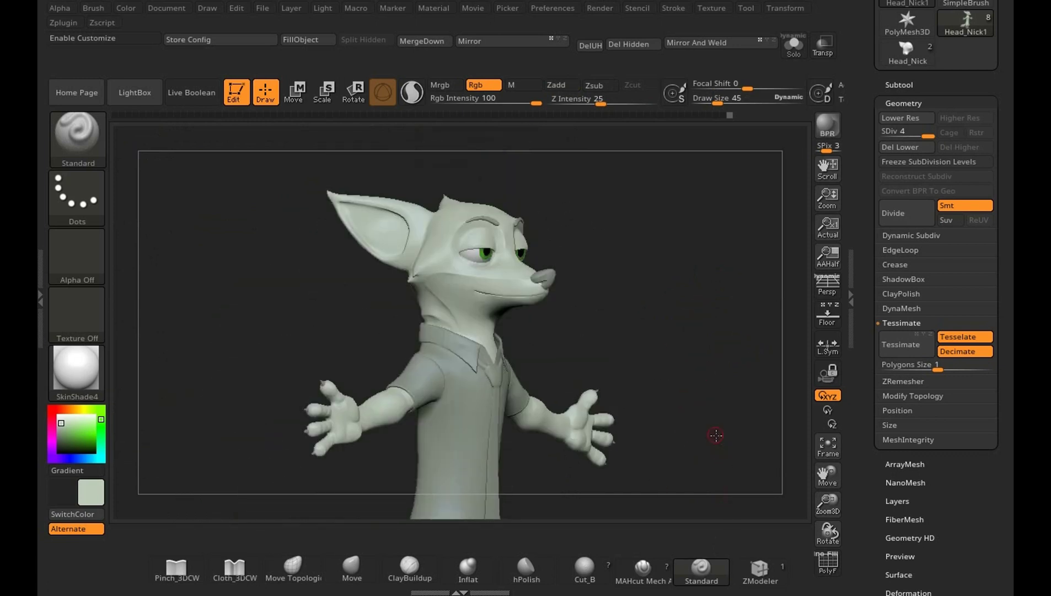
{"action": "mouse_move", "coordinate": [720, 246]}
{"action": "left_mouse_down"}
{"action": "mouse_move", "coordinate": [755, 239]}
{"action": "mouse_move", "coordinate": [735, 234]}
{"action": "left_mouse_up"}
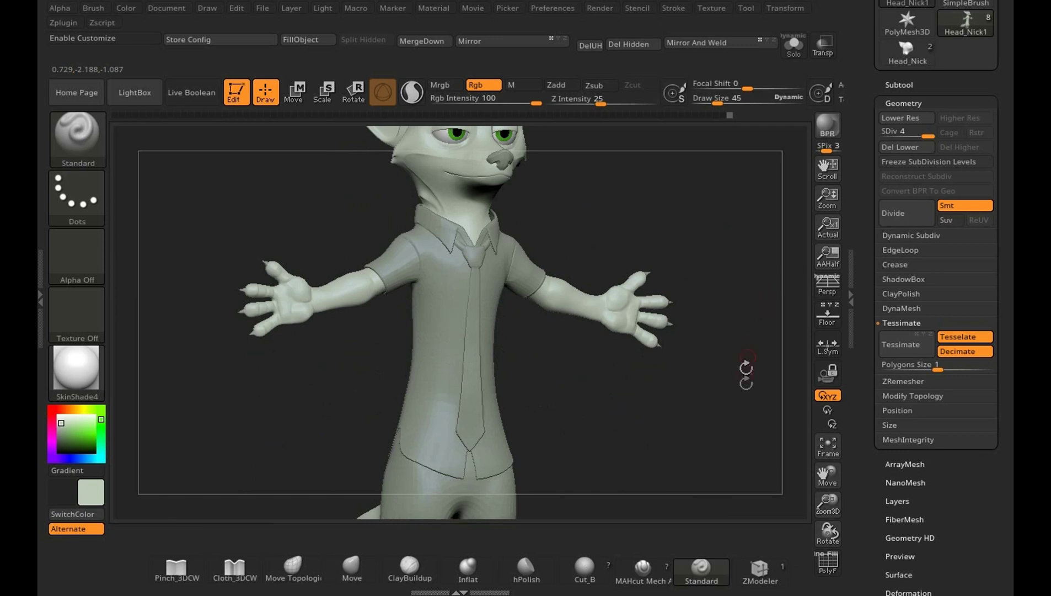
{"action": "mouse_move", "coordinate": [746, 367]}
{"action": "left_mouse_down", "text": "alt"}
{"action": "mouse_move", "coordinate": [720, 399]}
{"action": "mouse_move", "coordinate": [703, 386]}
{"action": "mouse_move", "coordinate": [709, 369]}
{"action": "mouse_move", "coordinate": [676, 380]}
{"action": "mouse_move", "coordinate": [662, 418]}
{"action": "mouse_move", "coordinate": [694, 370]}
{"action": "mouse_move", "coordinate": [640, 396]}
{"action": "left_mouse_up", "text": "alt"}
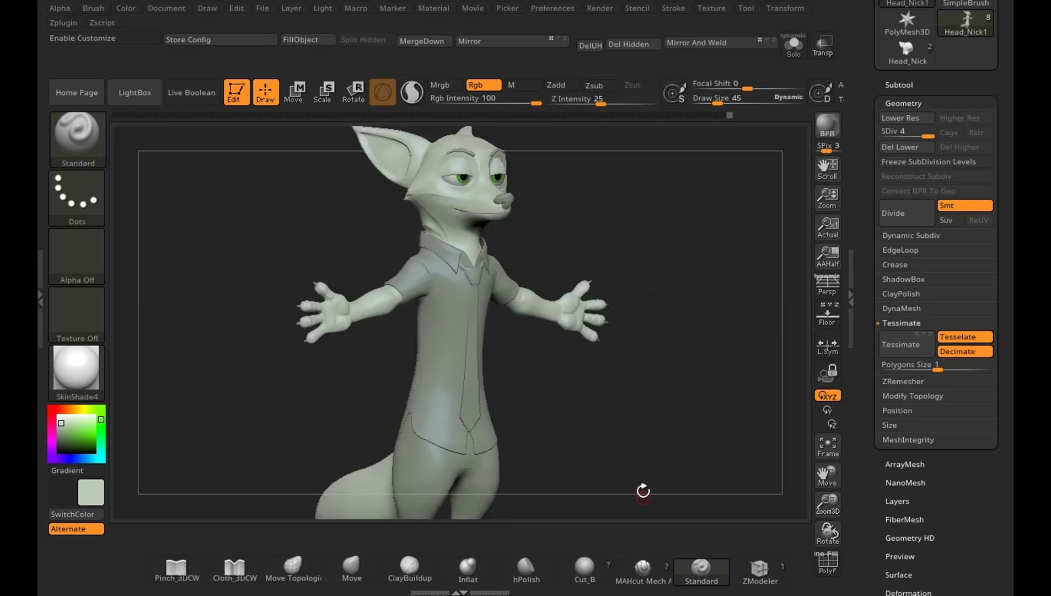
{"action": "left_click_drag", "start_coordinate": [643, 490], "coordinate": [667, 342], "text": "alt"}
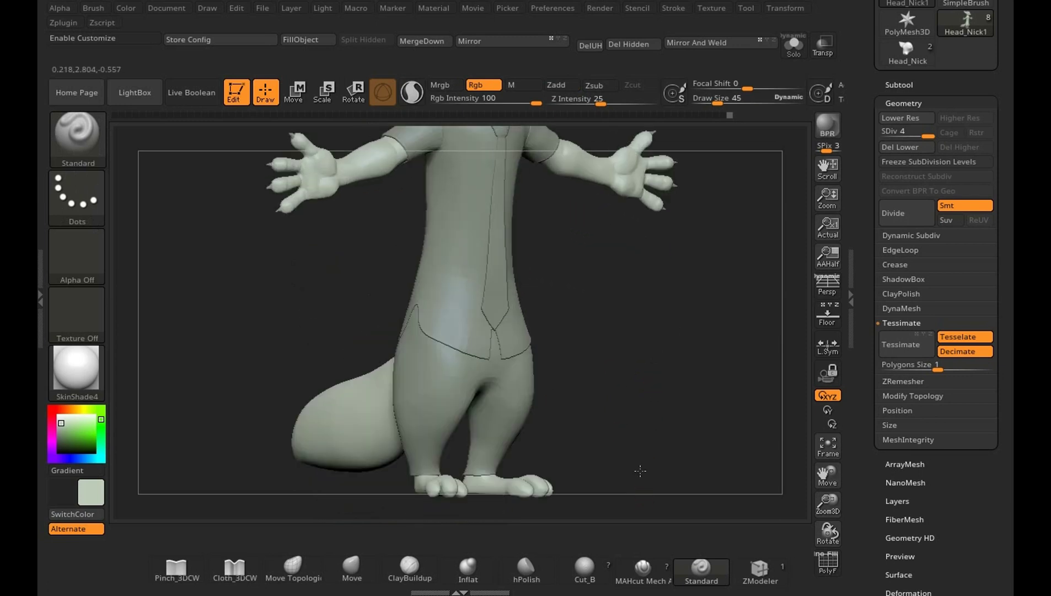
{"action": "mouse_move", "coordinate": [637, 469]}
{"action": "left_mouse_down", "text": "alt"}
{"action": "mouse_move", "coordinate": [621, 504]}
{"action": "mouse_move", "coordinate": [684, 366]}
{"action": "mouse_move", "coordinate": [673, 434]}
{"action": "left_mouse_up", "text": "alt"}
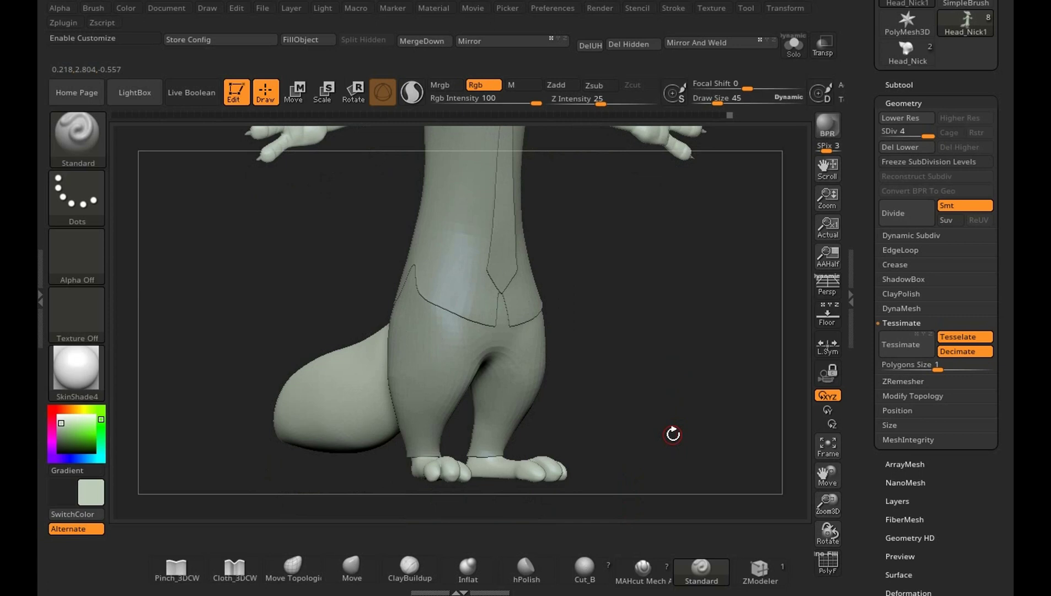
{"action": "left_click_drag", "start_coordinate": [673, 434], "coordinate": [696, 465]}
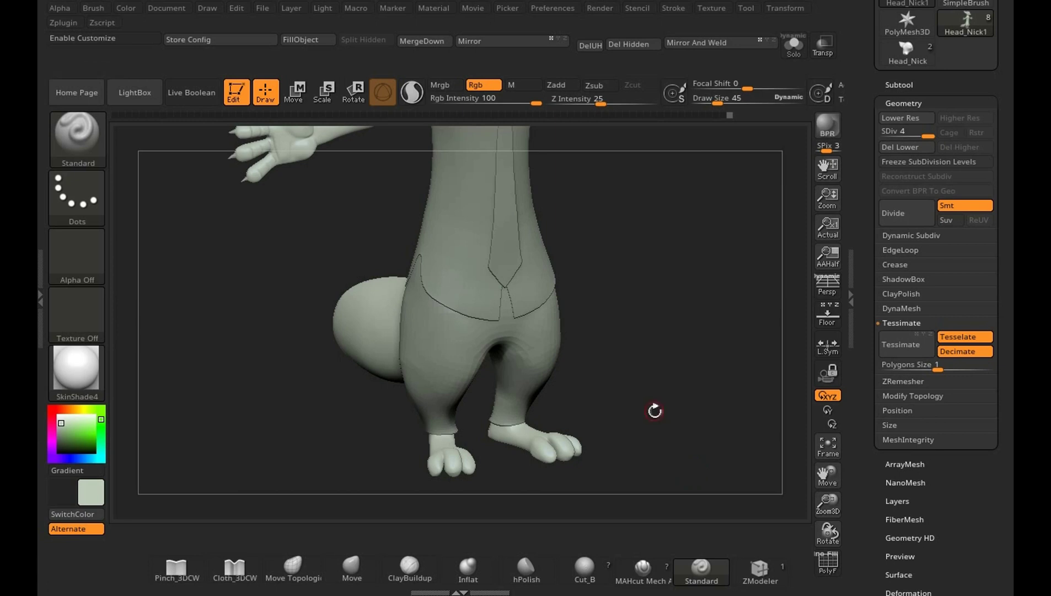
{"action": "mouse_move", "coordinate": [655, 410]}
{"action": "left_mouse_down", "text": "alt"}
{"action": "mouse_move", "coordinate": [698, 339]}
{"action": "mouse_move", "coordinate": [704, 375]}
{"action": "mouse_move", "coordinate": [546, 469]}
{"action": "left_mouse_up", "text": "alt"}
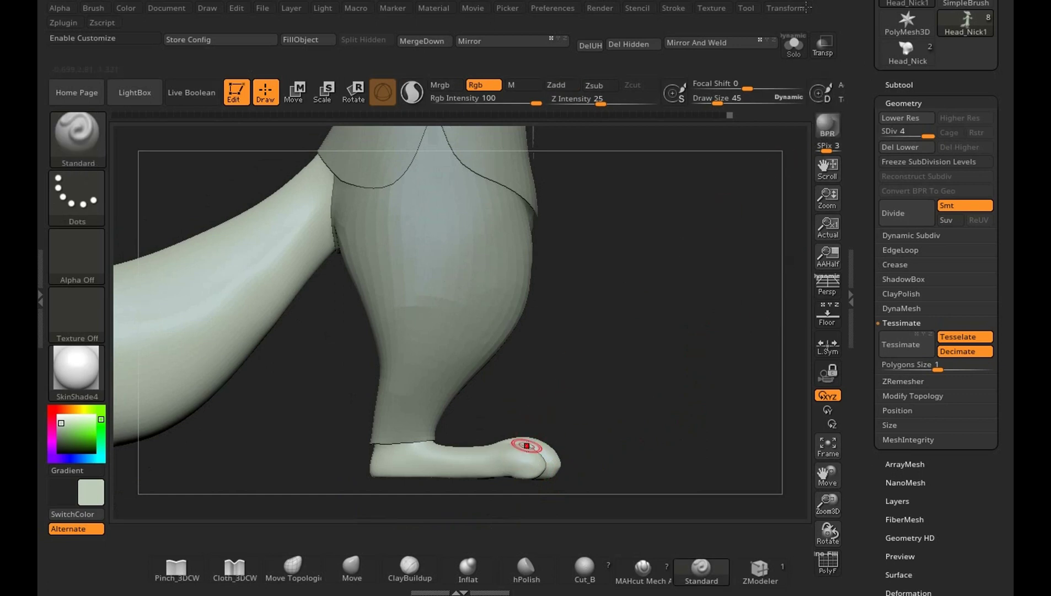
{"action": "left_click", "coordinate": [794, 44]}
{"action": "mouse_move", "coordinate": [755, 234]}
{"action": "left_mouse_down"}
{"action": "mouse_move", "coordinate": [691, 328]}
{"action": "mouse_move", "coordinate": [555, 410]}
{"action": "mouse_move", "coordinate": [669, 387]}
{"action": "mouse_move", "coordinate": [709, 331]}
{"action": "mouse_move", "coordinate": [733, 332]}
{"action": "left_mouse_up"}
{"action": "key", "text": "s"}
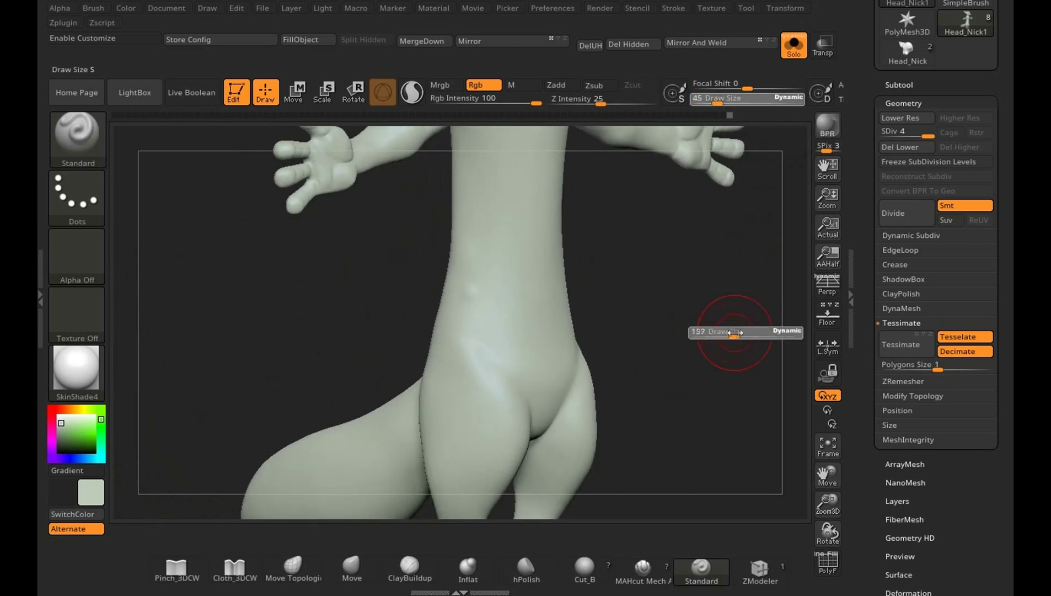
{"action": "key", "text": "shift"}
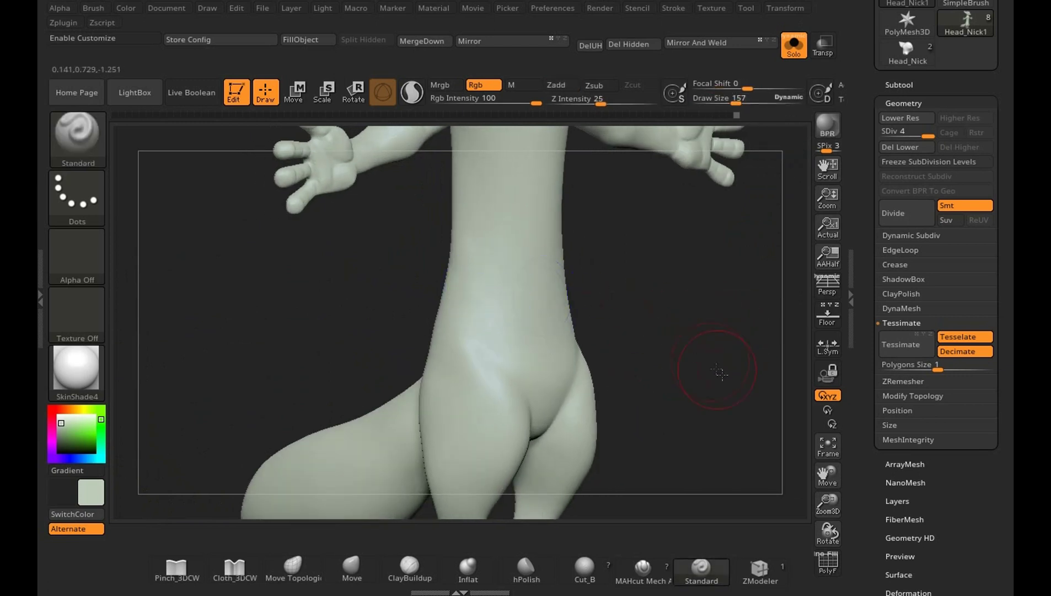
{"action": "mouse_move", "coordinate": [715, 364]}
{"action": "left_mouse_down"}
{"action": "mouse_move", "coordinate": [722, 333]}
{"action": "mouse_move", "coordinate": [675, 359]}
{"action": "mouse_move", "coordinate": [733, 373]}
{"action": "mouse_move", "coordinate": [724, 349]}
{"action": "mouse_move", "coordinate": [732, 415]}
{"action": "mouse_move", "coordinate": [734, 394]}
{"action": "mouse_move", "coordinate": [685, 399]}
{"action": "left_mouse_up"}
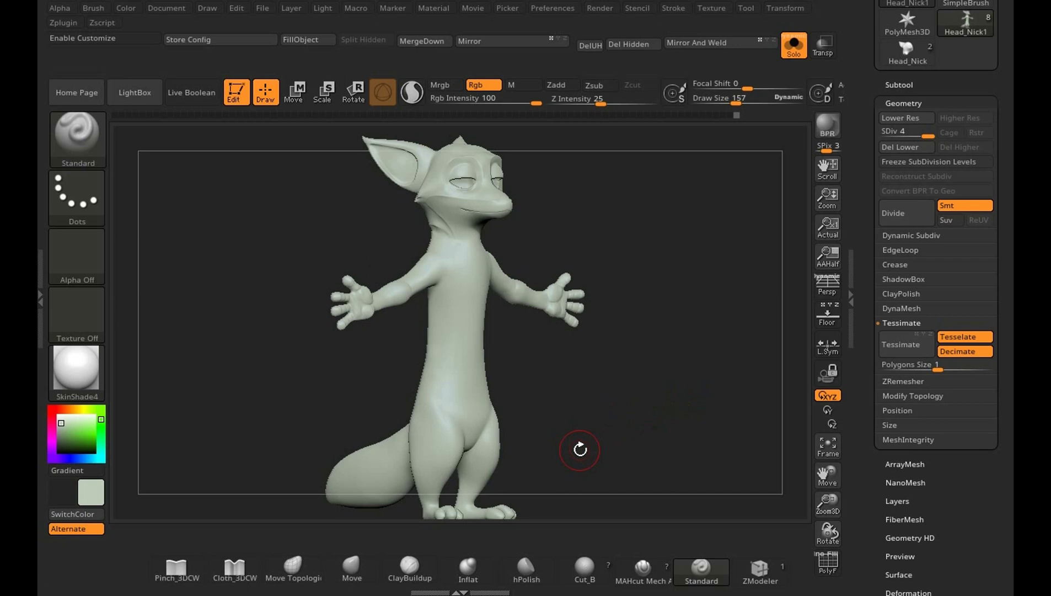
{"action": "mouse_move", "coordinate": [664, 227]}
{"action": "left_mouse_down"}
{"action": "mouse_move", "coordinate": [759, 222]}
{"action": "mouse_move", "coordinate": [638, 223]}
{"action": "mouse_move", "coordinate": [646, 313]}
{"action": "mouse_move", "coordinate": [653, 286]}
{"action": "mouse_move", "coordinate": [629, 307]}
{"action": "mouse_move", "coordinate": [658, 337]}
{"action": "mouse_move", "coordinate": [734, 269]}
{"action": "mouse_move", "coordinate": [741, 481]}
{"action": "mouse_move", "coordinate": [736, 421]}
{"action": "mouse_move", "coordinate": [676, 481]}
{"action": "mouse_move", "coordinate": [634, 275]}
{"action": "mouse_move", "coordinate": [742, 378]}
{"action": "mouse_move", "coordinate": [680, 363]}
{"action": "mouse_move", "coordinate": [772, 165]}
{"action": "left_mouse_up"}
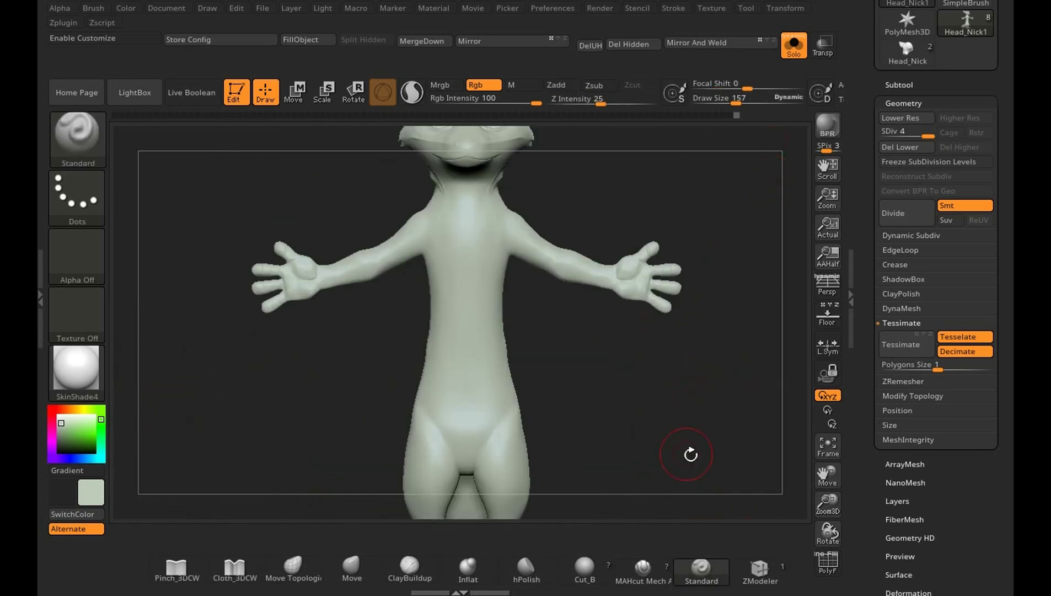
{"action": "mouse_move", "coordinate": [691, 454]}
{"action": "left_mouse_down"}
{"action": "mouse_move", "coordinate": [703, 371]}
{"action": "mouse_move", "coordinate": [695, 408]}
{"action": "mouse_move", "coordinate": [716, 457]}
{"action": "mouse_move", "coordinate": [721, 436]}
{"action": "mouse_move", "coordinate": [704, 406]}
{"action": "left_mouse_up"}
{"action": "mouse_move", "coordinate": [607, 435]}
{"action": "left_mouse_down"}
{"action": "mouse_move", "coordinate": [680, 425]}
{"action": "mouse_move", "coordinate": [611, 422]}
{"action": "left_mouse_up"}
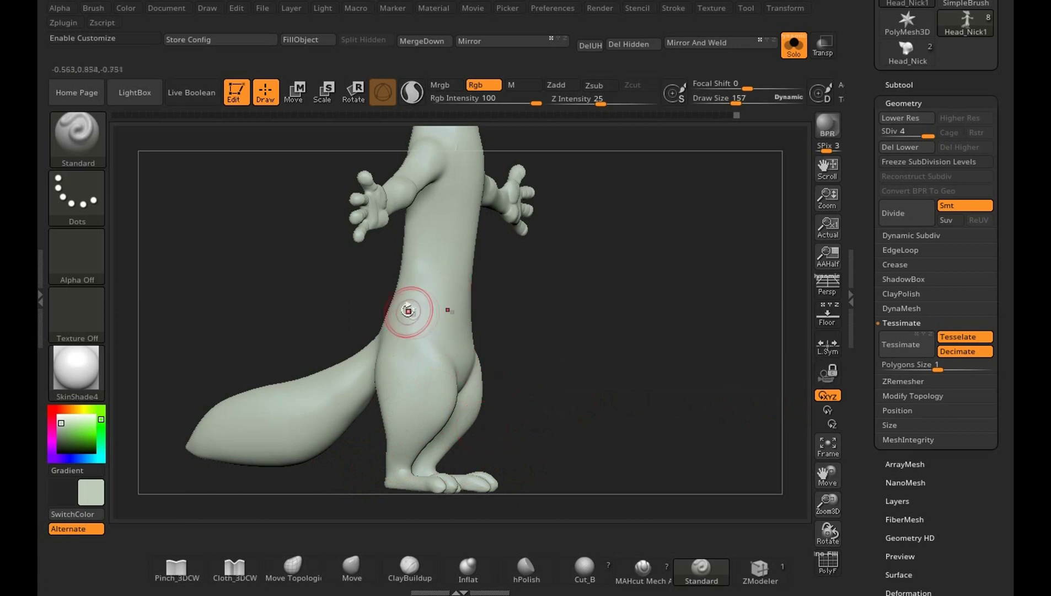
{"action": "left_click_drag", "start_coordinate": [429, 317], "coordinate": [418, 305]}
{"action": "left_click_drag", "start_coordinate": [527, 328], "coordinate": [379, 329]}
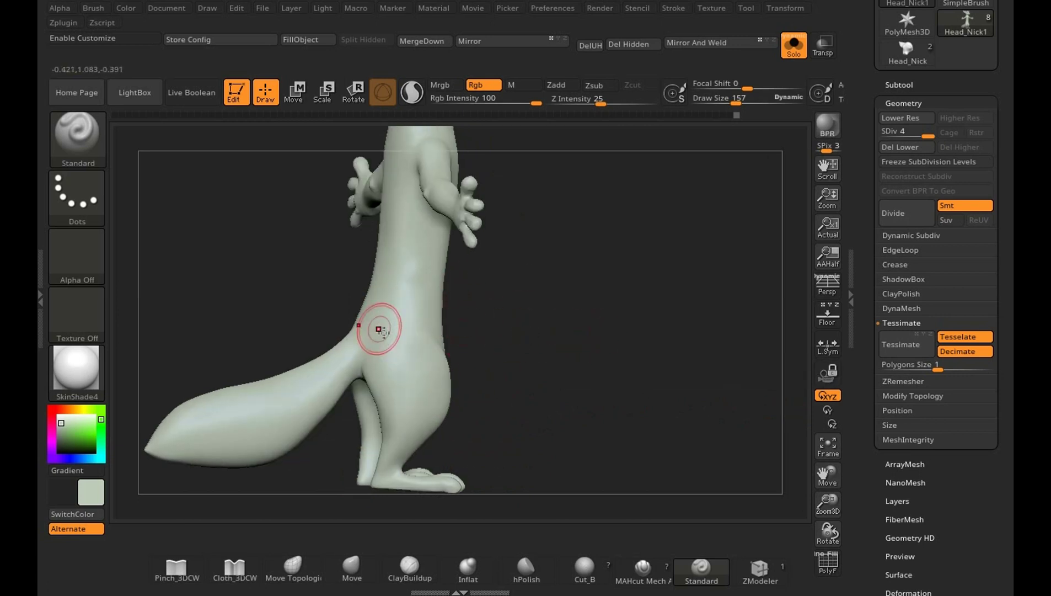
{"action": "left_click_drag", "start_coordinate": [507, 356], "coordinate": [362, 322]}
{"action": "left_click_drag", "start_coordinate": [521, 335], "coordinate": [407, 324]}
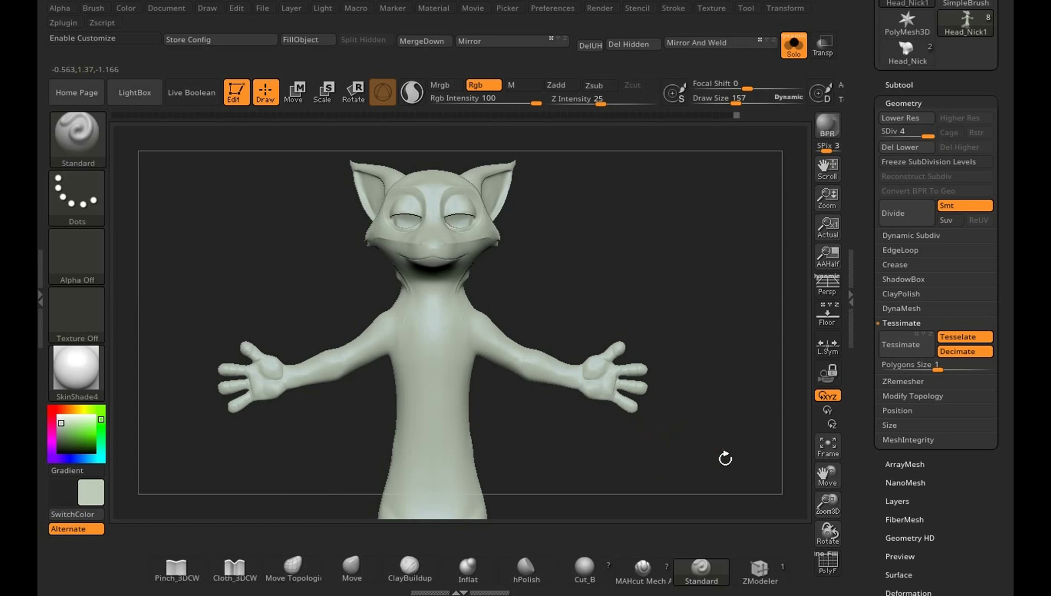
{"action": "left_click_drag", "start_coordinate": [725, 458], "coordinate": [704, 424]}
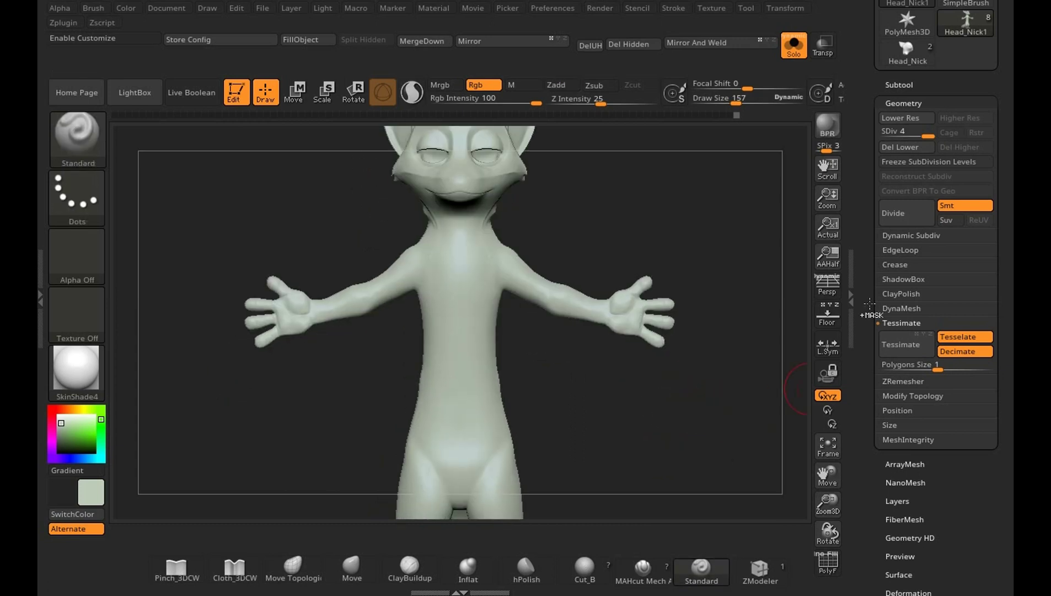
{"action": "left_click", "coordinate": [794, 45]}
{"action": "mouse_move", "coordinate": [804, 389]}
{"action": "left_mouse_down"}
{"action": "mouse_move", "coordinate": [751, 436]}
{"action": "mouse_move", "coordinate": [692, 420]}
{"action": "mouse_move", "coordinate": [703, 441]}
{"action": "mouse_move", "coordinate": [715, 433]}
{"action": "mouse_move", "coordinate": [704, 331]}
{"action": "mouse_move", "coordinate": [732, 305]}
{"action": "mouse_move", "coordinate": [731, 249]}
{"action": "left_mouse_up"}
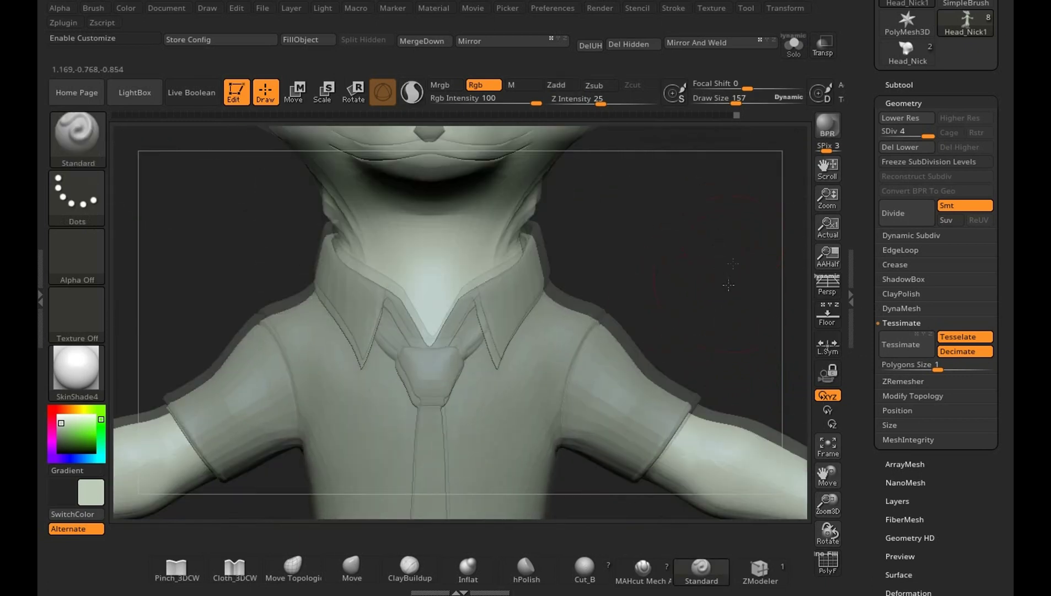
Select the Extract1 shirt subtool and subdivide it, declining Dynamic Subdiv.
{"action": "mouse_move", "coordinate": [689, 133]}
{"action": "left_mouse_down", "text": "alt"}
{"action": "mouse_move", "coordinate": [690, 324]}
{"action": "mouse_move", "coordinate": [684, 221]}
{"action": "left_mouse_up", "text": "alt"}
{"action": "left_click", "coordinate": [523, 352], "text": "alt"}
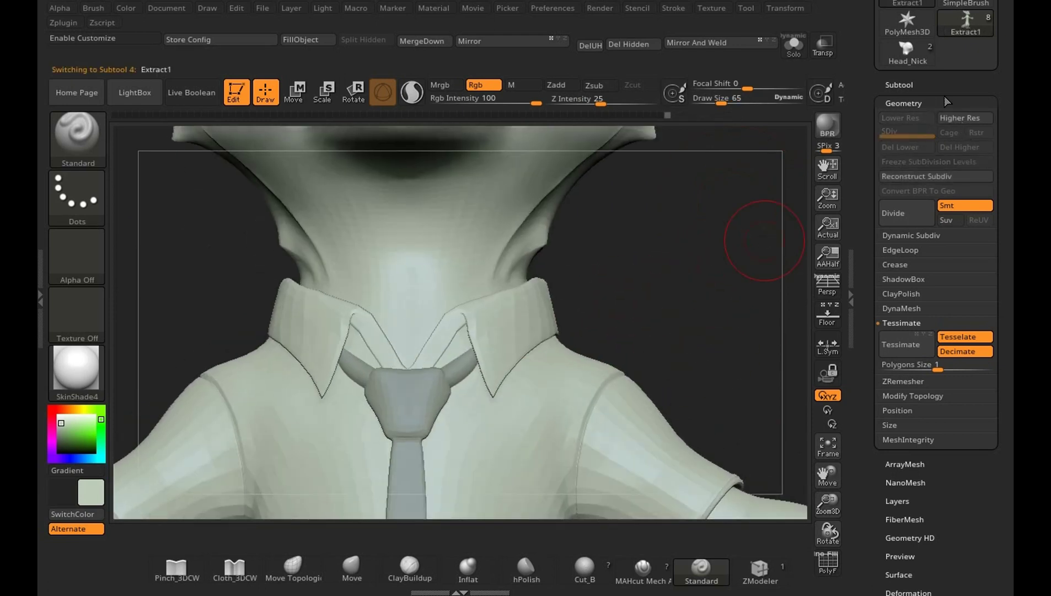
{"action": "left_click", "coordinate": [969, 118]}
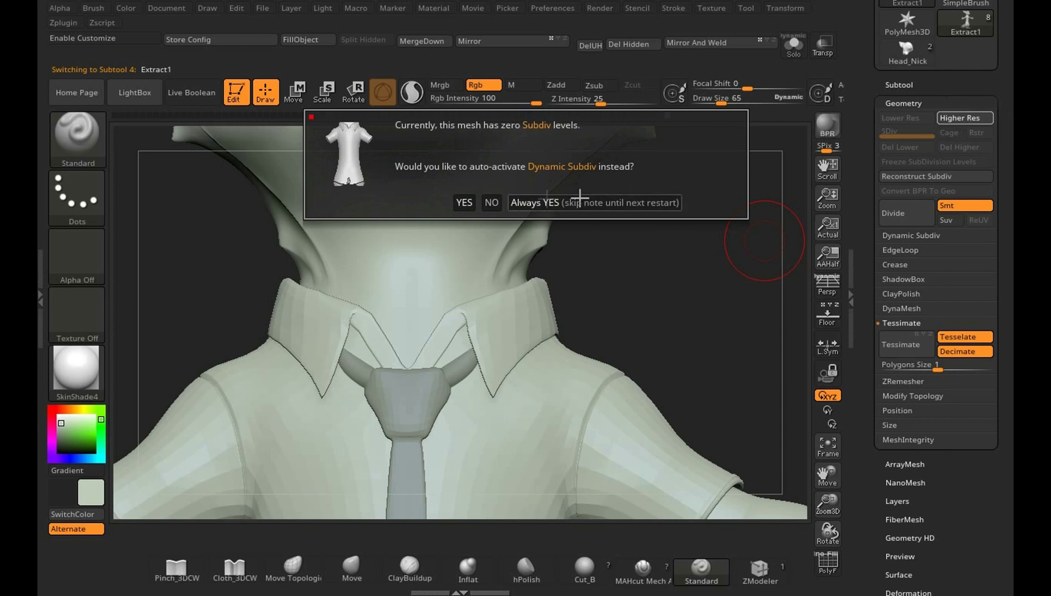
{"action": "left_click", "coordinate": [491, 203]}
{"action": "left_click", "coordinate": [908, 212]}
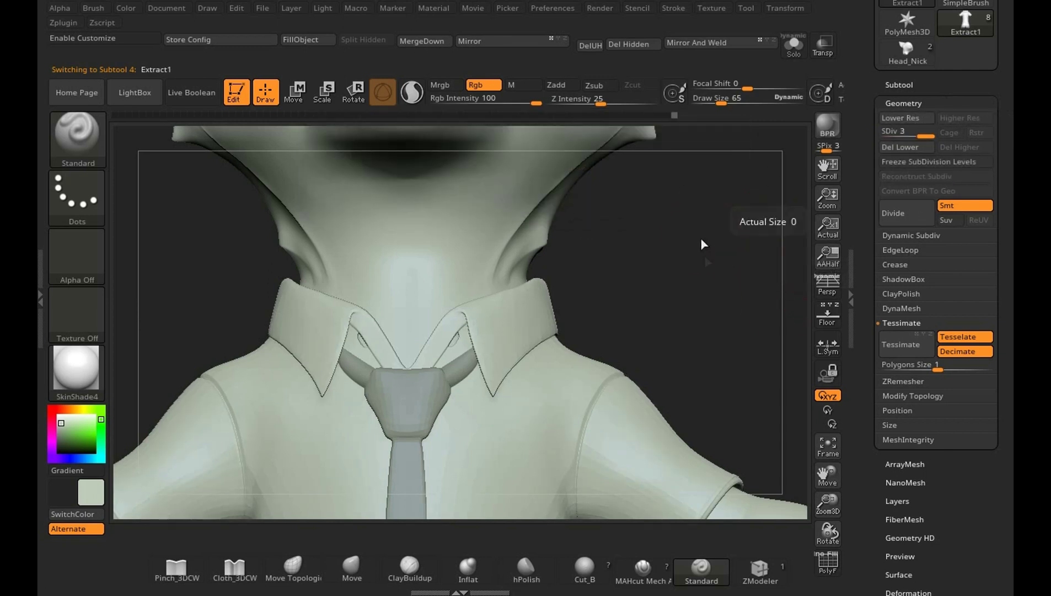
Show polygroup colours with wireframe and drop the shirt to subdivision level 1.
{"action": "mouse_move", "coordinate": [702, 242]}
{"action": "left_mouse_down"}
{"action": "mouse_move", "coordinate": [762, 227]}
{"action": "mouse_move", "coordinate": [683, 251]}
{"action": "mouse_move", "coordinate": [722, 255]}
{"action": "left_mouse_up"}
{"action": "key", "text": "s"}
{"action": "key", "text": "shift"}
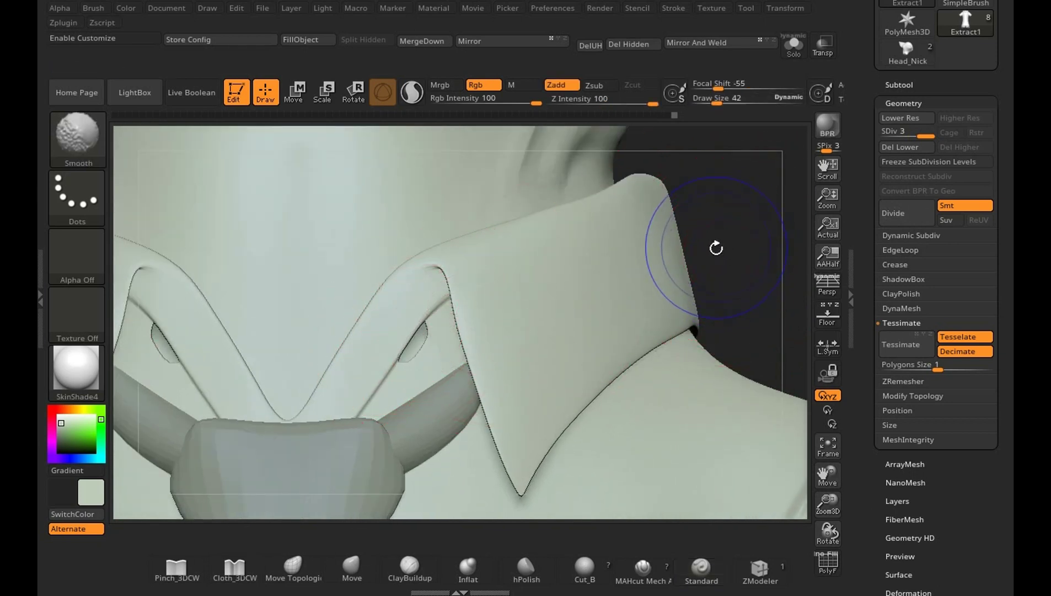
{"action": "key", "text": "shift+f"}
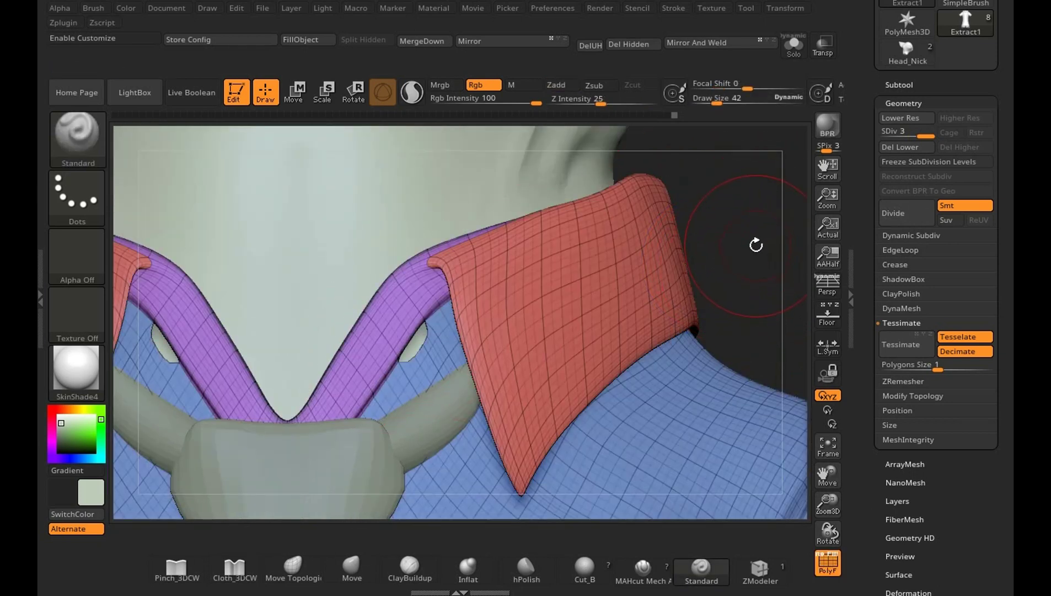
{"action": "key", "text": "shift+d"}
{"action": "key", "text": "shift+d"}
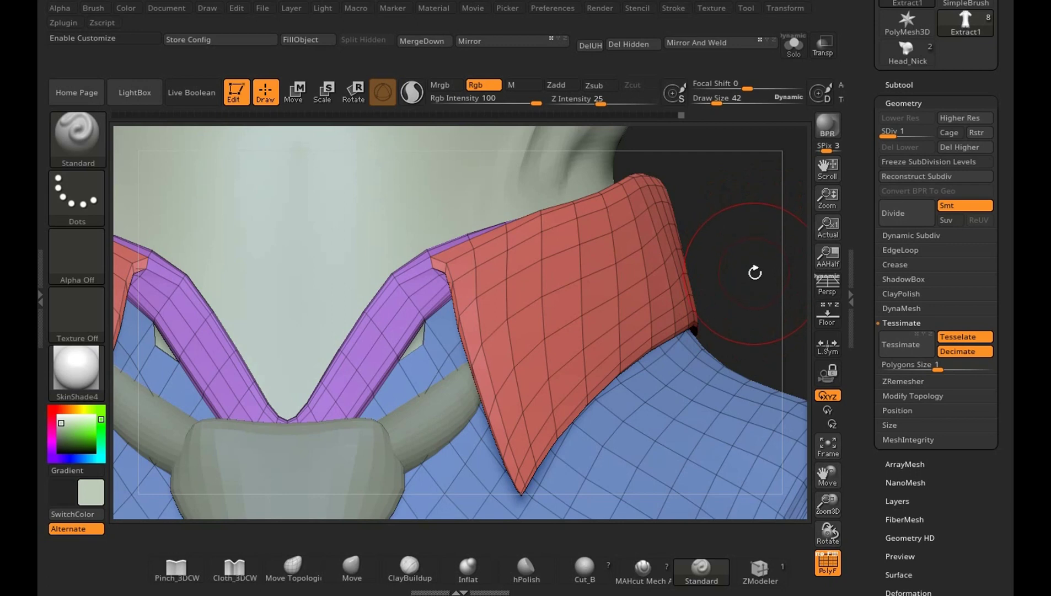
Set draw size 12 and switch to the ZModeler brush around the collar.
{"action": "type", "text": "s12"}
{"action": "key", "text": "Return"}
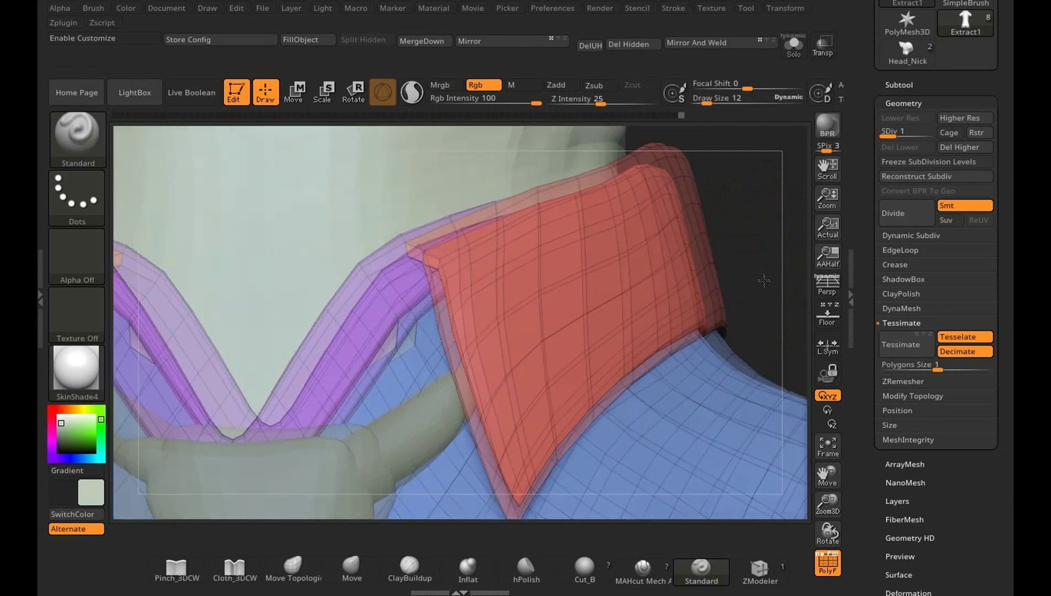
{"action": "left_click_drag", "start_coordinate": [734, 265], "coordinate": [395, 348]}
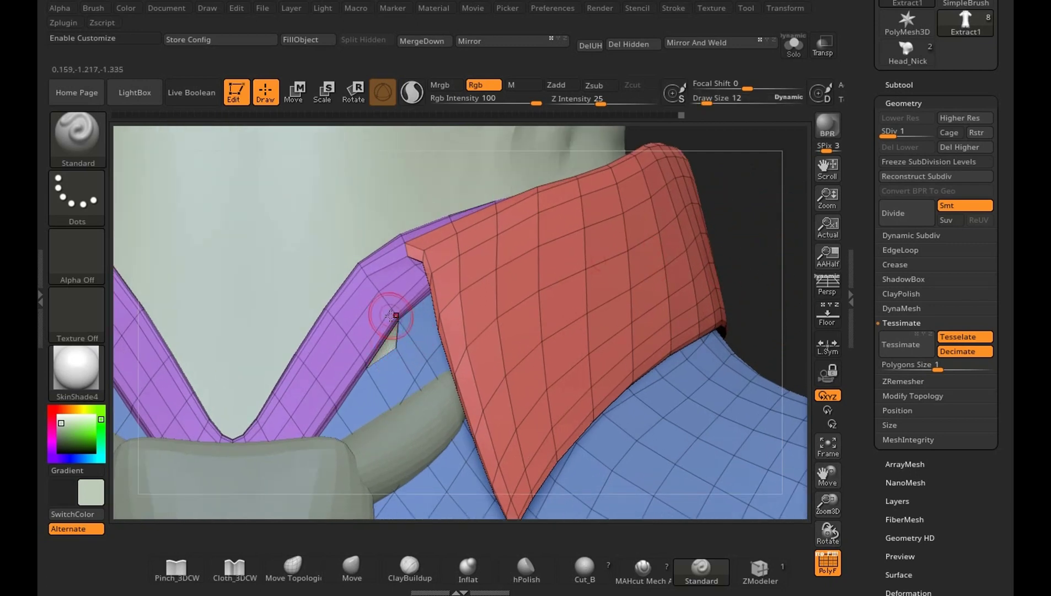
{"action": "left_click_drag", "start_coordinate": [756, 258], "coordinate": [775, 251]}
{"action": "key", "text": "s"}
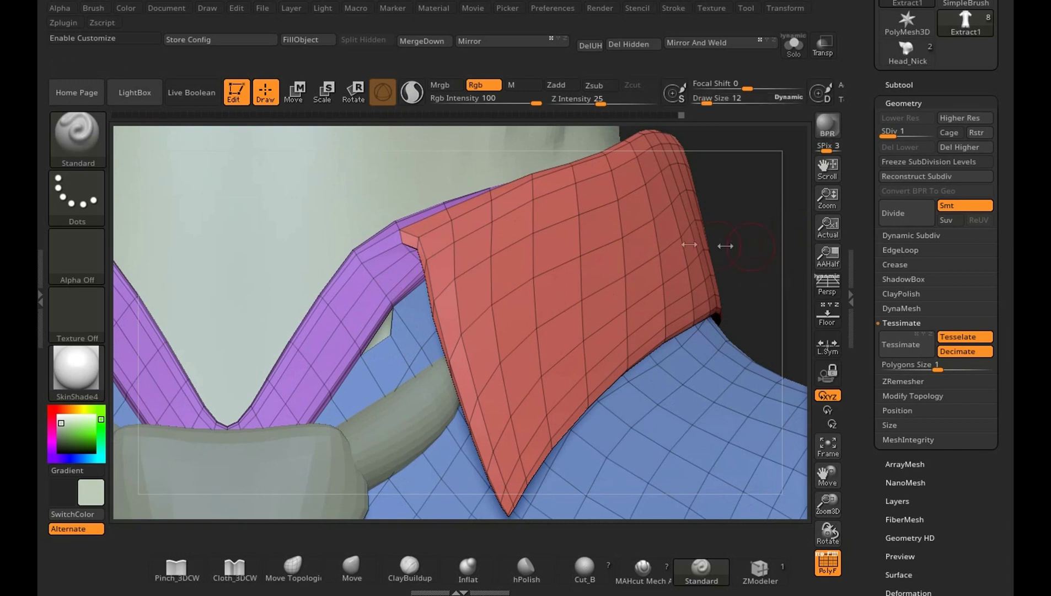
{"action": "left_click", "coordinate": [760, 570]}
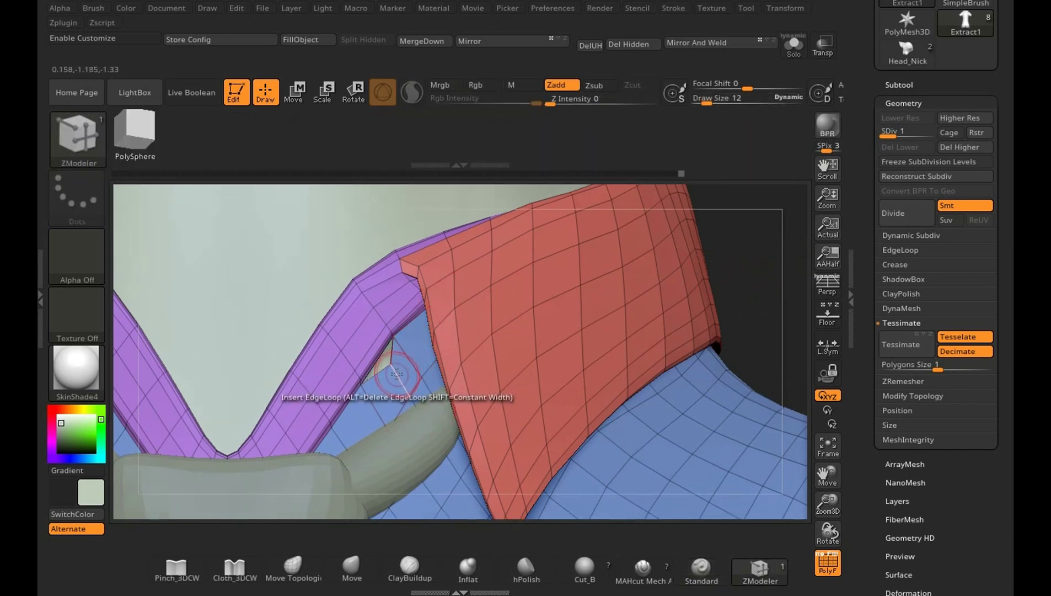
Delete a complete collar edge loop with ZModeler's Delete Edge action.
{"action": "key", "text": "space"}
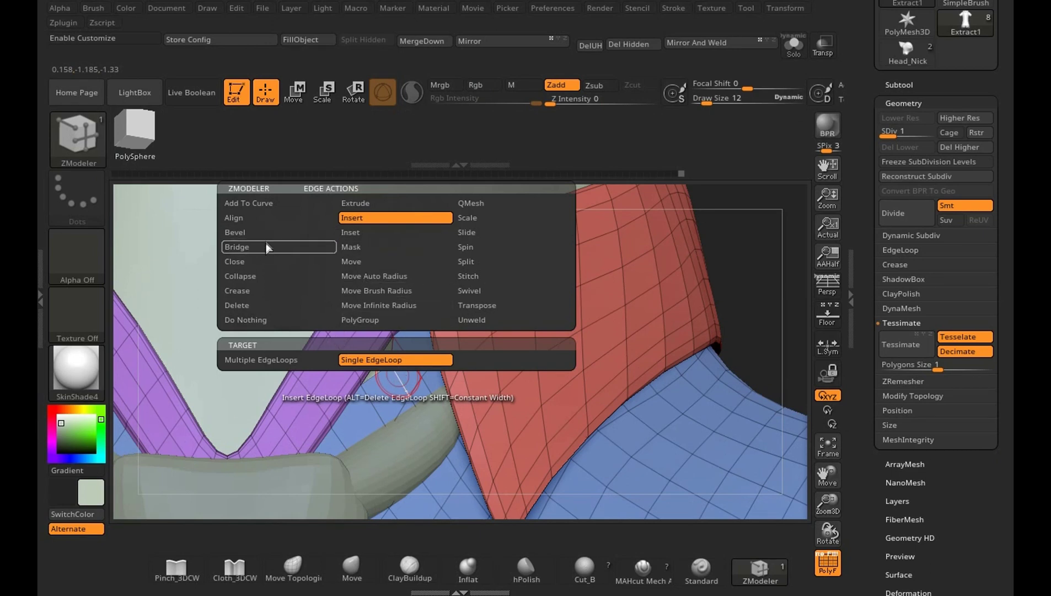
{"action": "left_click", "coordinate": [267, 304]}
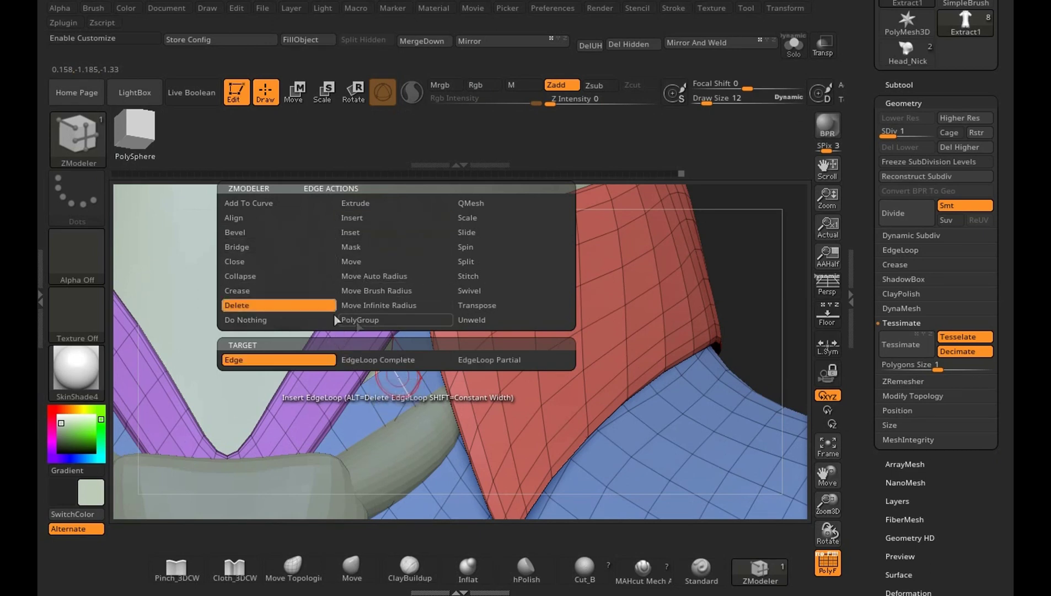
{"action": "left_click", "coordinate": [410, 360]}
{"action": "left_click", "coordinate": [434, 366]}
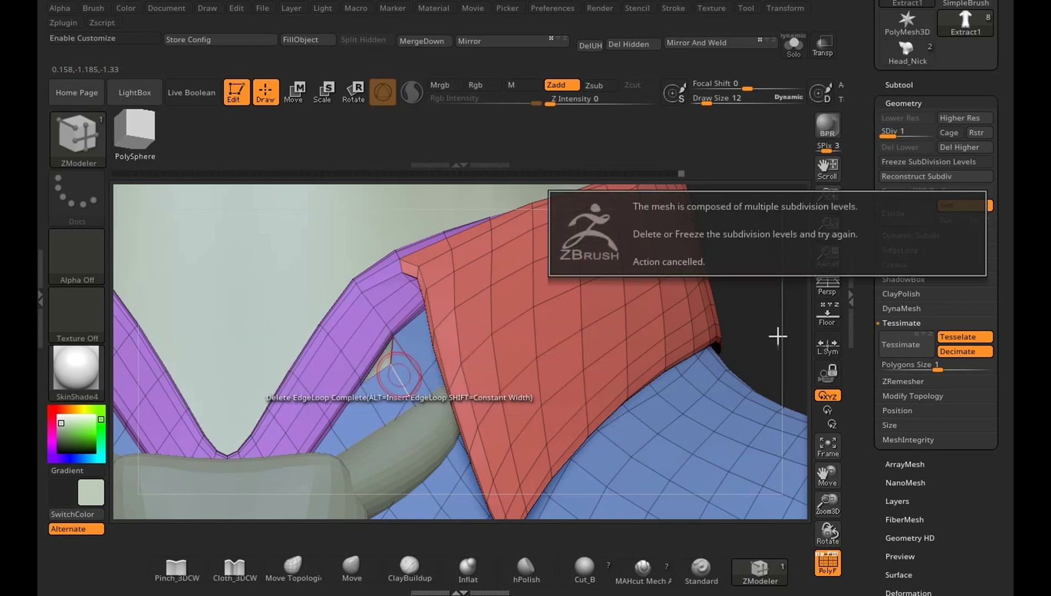
{"action": "left_click_drag", "start_coordinate": [772, 305], "coordinate": [753, 295]}
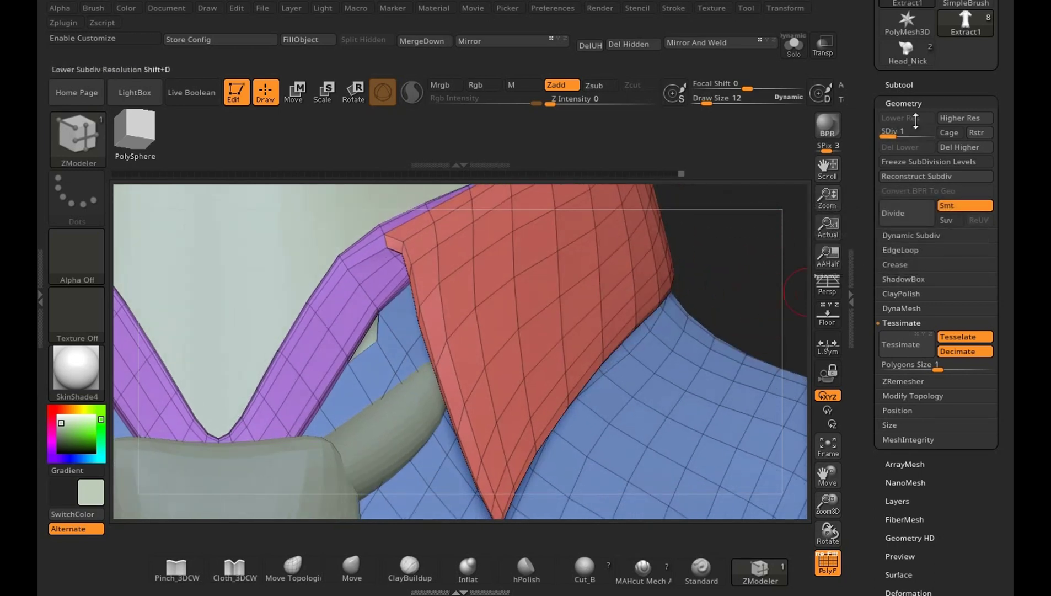
Raise the shirt to SDiv 3, then freeze and unfreeze subdivision levels to remap details.
{"action": "left_click_drag", "start_coordinate": [900, 133], "coordinate": [932, 133]}
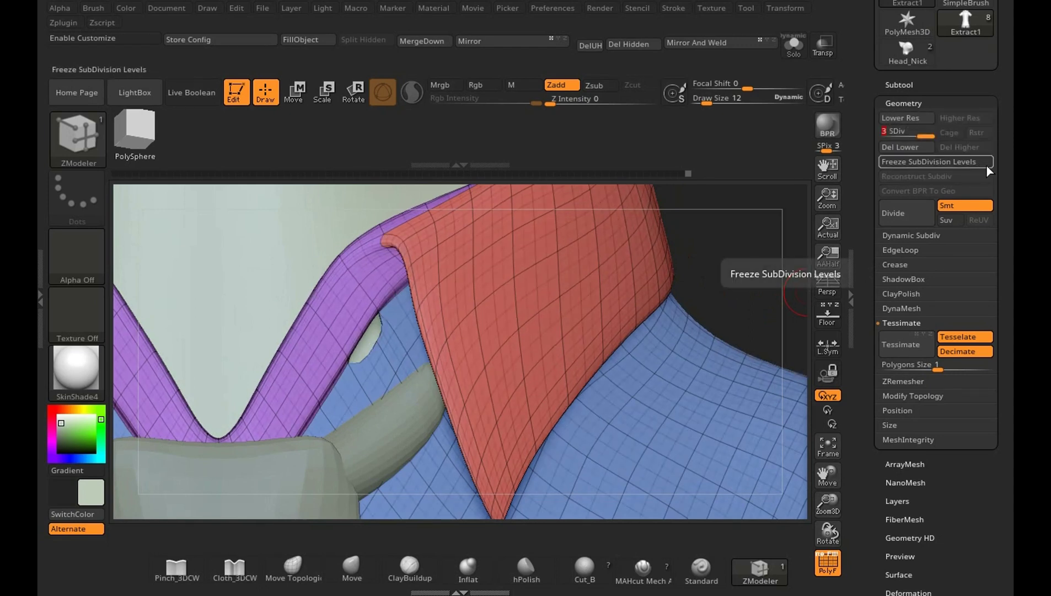
{"action": "left_click", "coordinate": [981, 161]}
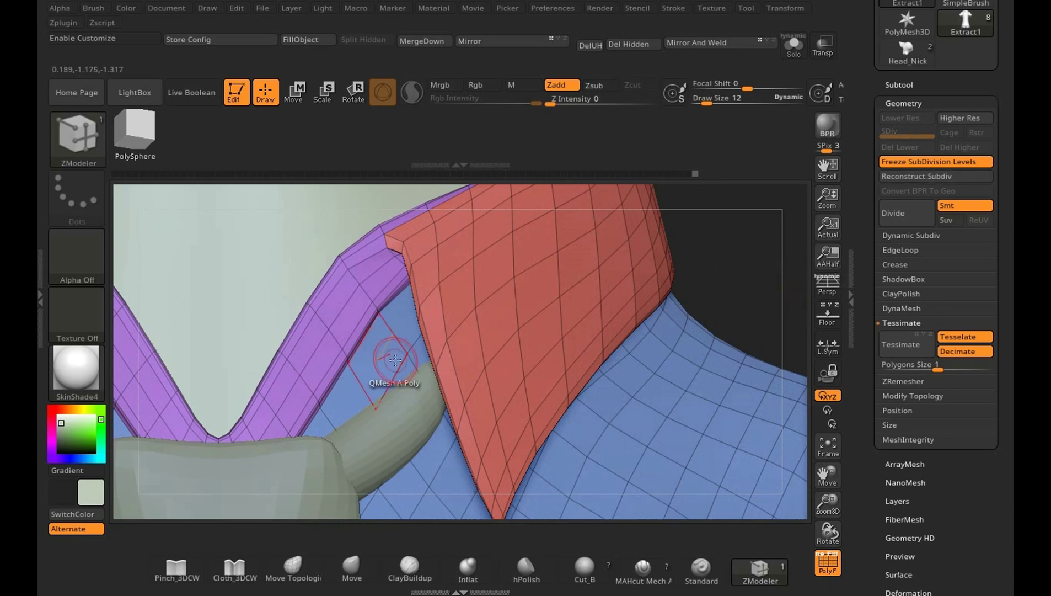
{"action": "left_click", "coordinate": [962, 164]}
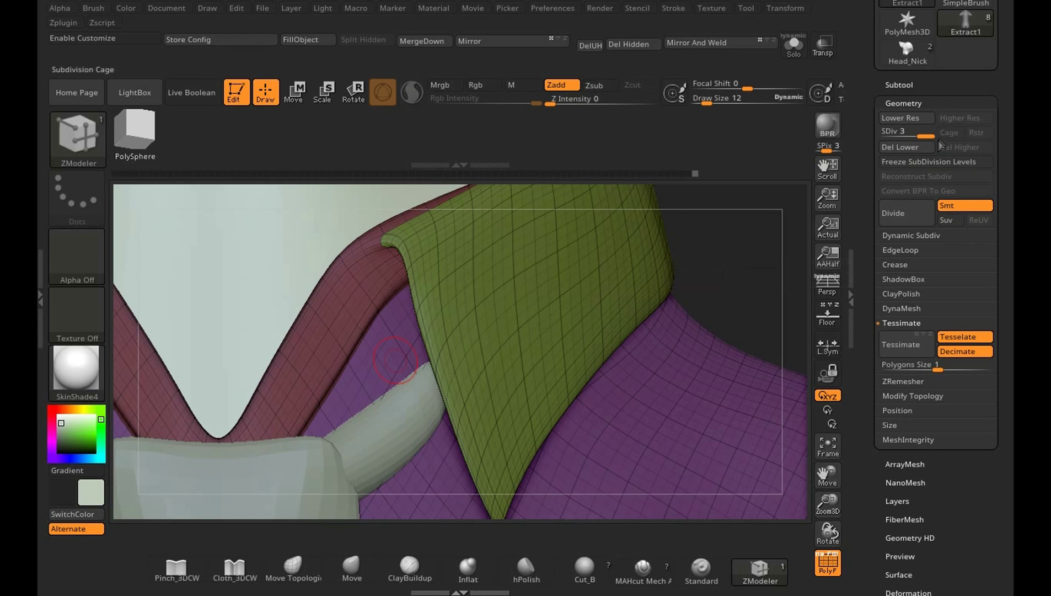
Drop the shirt to SDiv 1, toggle levels with D/Shift+D, and zoom onto the shoulder and sleeve.
{"action": "left_click_drag", "start_coordinate": [926, 136], "coordinate": [885, 136]}
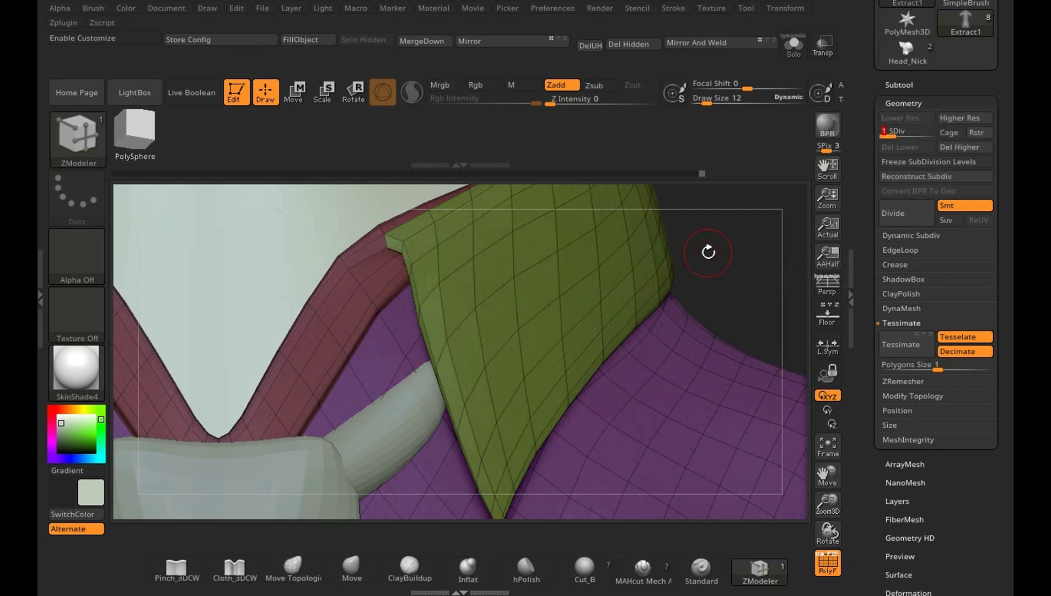
{"action": "key", "text": "d"}
{"action": "key", "text": "d"}
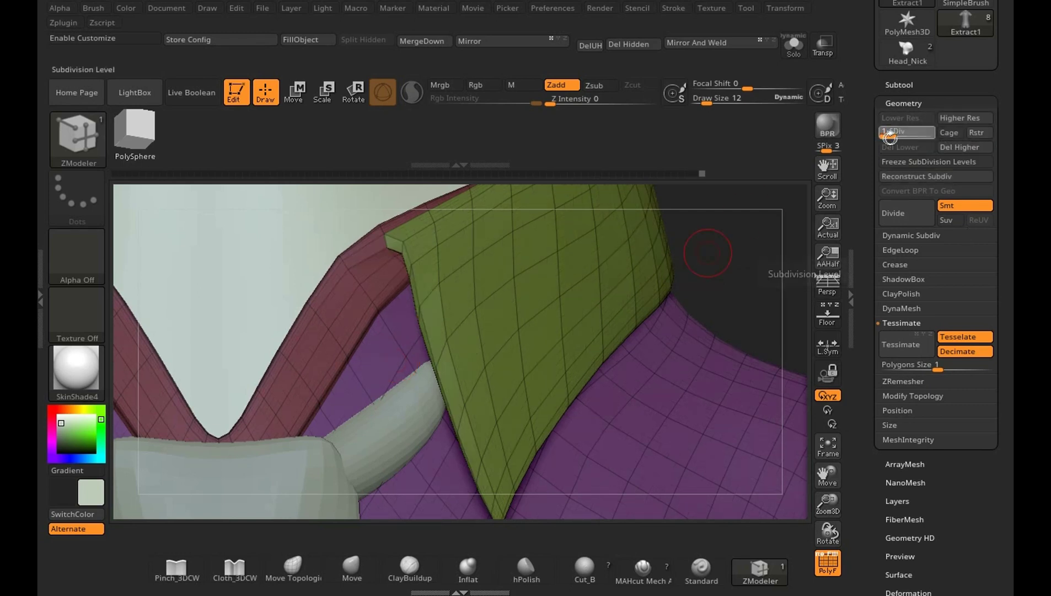
{"action": "key", "text": "shift+d"}
{"action": "key", "text": "shift+d"}
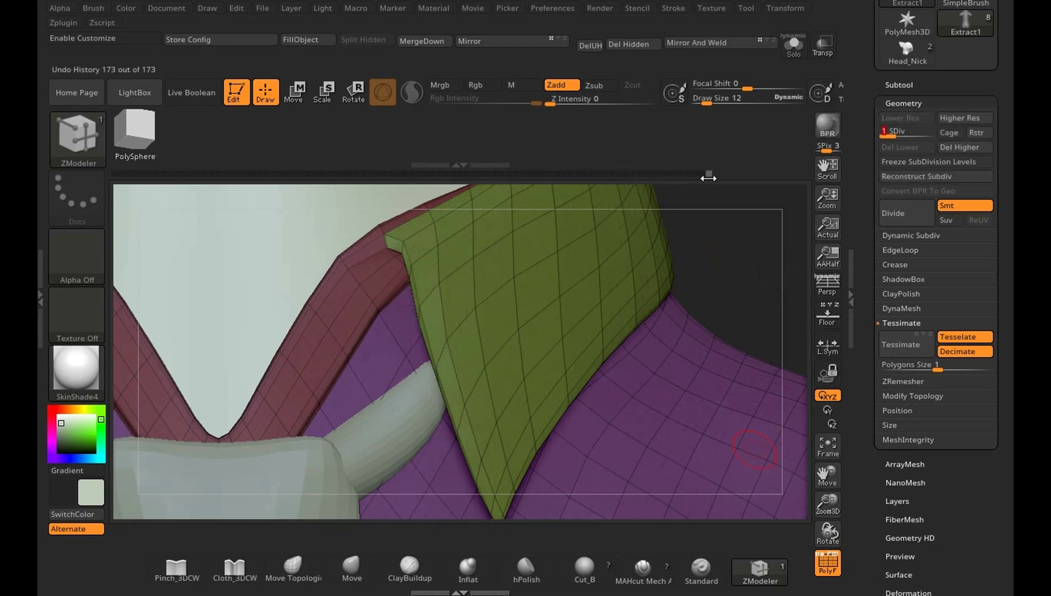
{"action": "mouse_move", "coordinate": [751, 288]}
{"action": "left_mouse_down"}
{"action": "mouse_move", "coordinate": [697, 262]}
{"action": "mouse_move", "coordinate": [756, 241]}
{"action": "mouse_move", "coordinate": [744, 273]}
{"action": "left_mouse_up"}
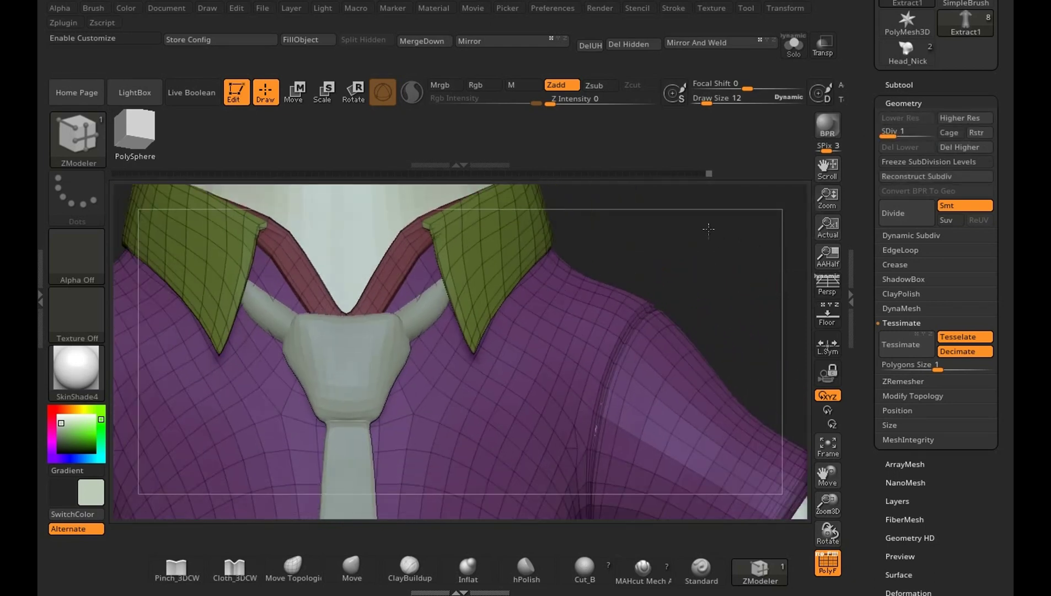
{"action": "mouse_move", "coordinate": [743, 258]}
{"action": "left_mouse_down", "text": "alt"}
{"action": "mouse_move", "coordinate": [728, 179]}
{"action": "mouse_move", "coordinate": [761, 242]}
{"action": "mouse_move", "coordinate": [769, 227]}
{"action": "mouse_move", "coordinate": [515, 175]}
{"action": "left_mouse_up", "text": "alt"}
Freeze subdivision levels and delete the stray shoulder polygon with ZModeler Delete Poly.
{"action": "left_click_drag", "start_coordinate": [706, 243], "coordinate": [855, 268]}
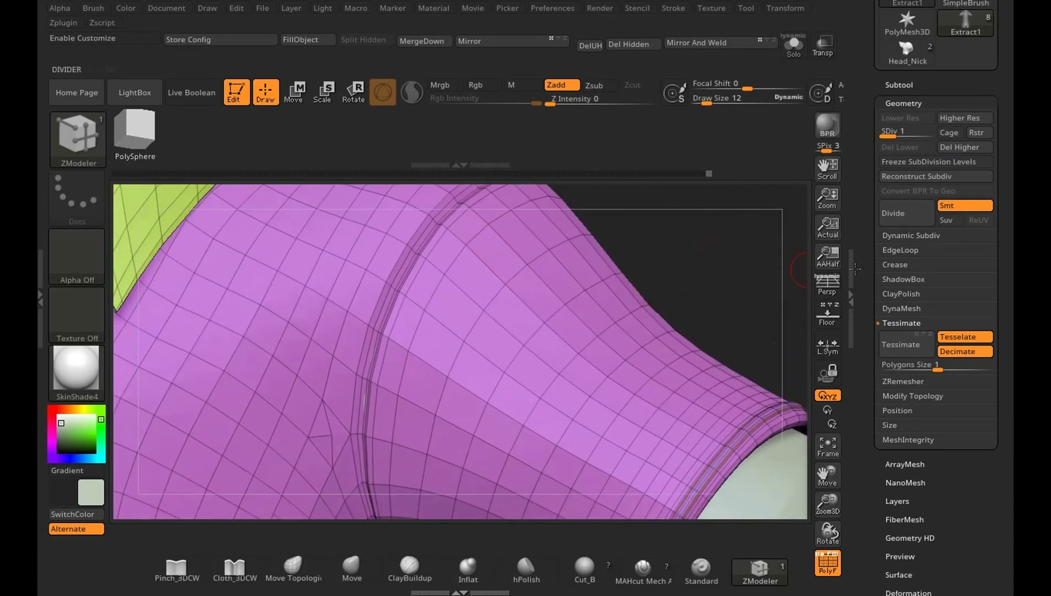
{"action": "mouse_move", "coordinate": [734, 356]}
{"action": "left_mouse_down"}
{"action": "mouse_move", "coordinate": [757, 211]}
{"action": "mouse_move", "coordinate": [845, 229]}
{"action": "left_mouse_up"}
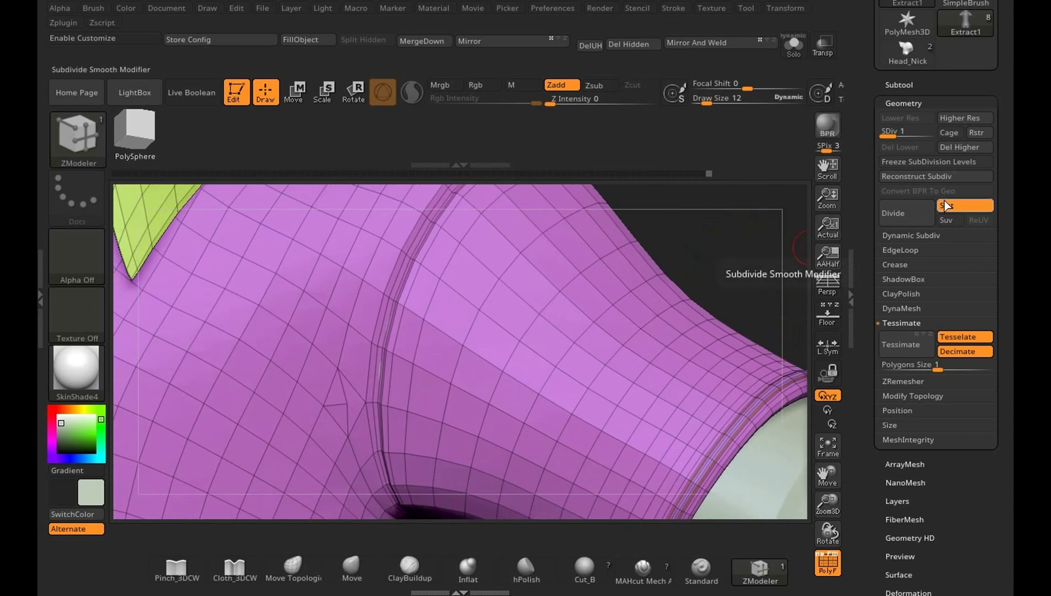
{"action": "left_click", "coordinate": [938, 163]}
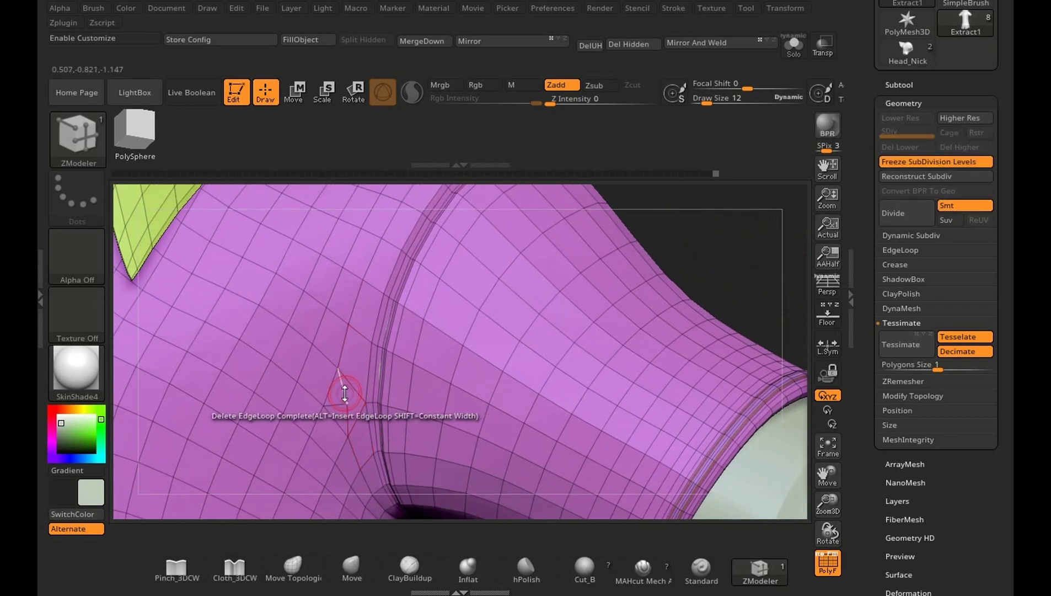
{"action": "key", "text": "space"}
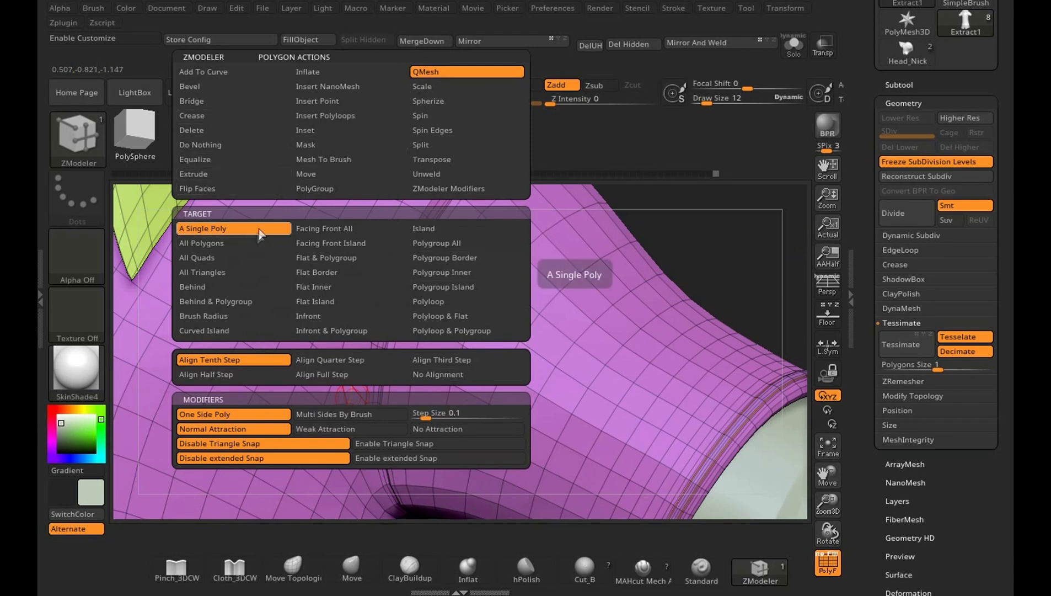
{"action": "left_click", "coordinate": [217, 129]}
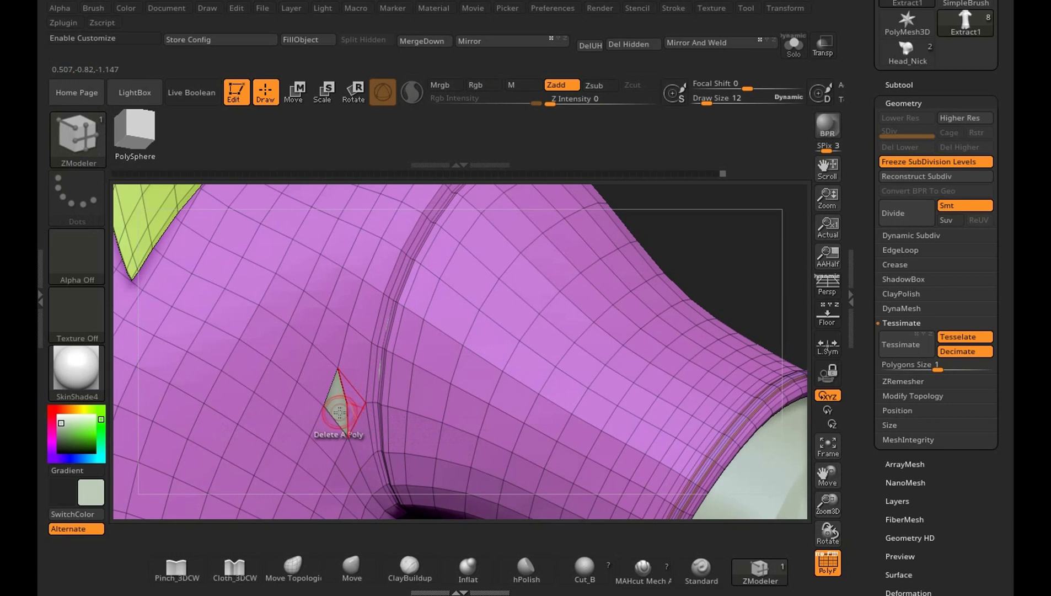
{"action": "mouse_move", "coordinate": [703, 277]}
{"action": "left_mouse_down"}
{"action": "mouse_move", "coordinate": [787, 215]}
{"action": "mouse_move", "coordinate": [661, 386]}
{"action": "mouse_move", "coordinate": [561, 474]}
{"action": "mouse_move", "coordinate": [717, 347]}
{"action": "mouse_move", "coordinate": [685, 364]}
{"action": "left_mouse_up"}
Bridge the resulting sleeve hole closed with ZModeler Edge Bridge at draw size 7.
{"action": "key", "text": "["}
{"action": "key", "text": "["}
{"action": "key", "text": "["}
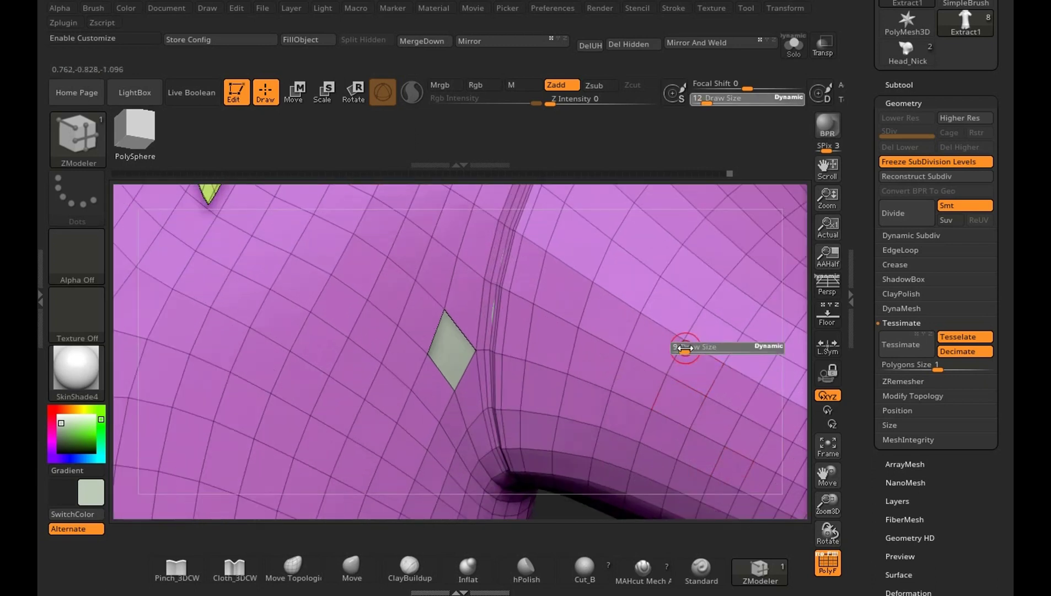
{"action": "key", "text": "space"}
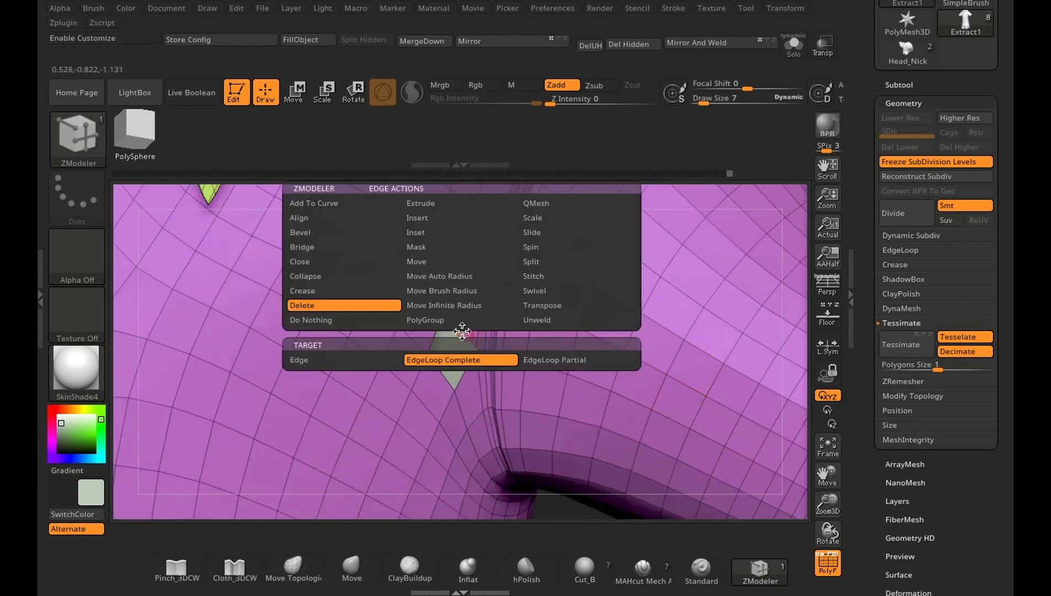
{"action": "left_click", "coordinate": [330, 246]}
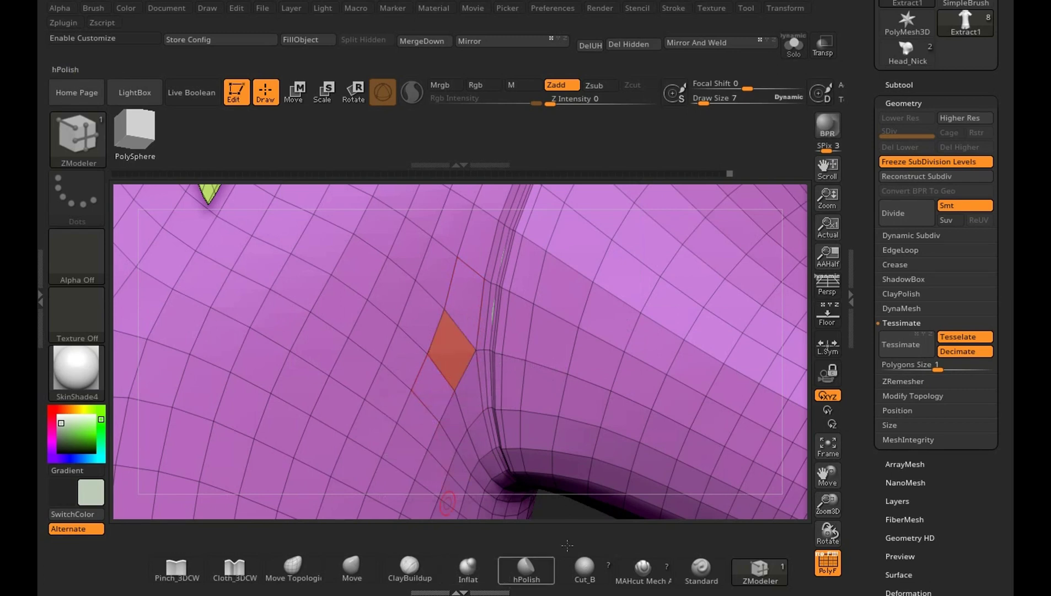
{"action": "mouse_move", "coordinate": [798, 252]}
{"action": "left_mouse_down", "text": "alt"}
{"action": "mouse_move", "coordinate": [737, 251]}
{"action": "mouse_move", "coordinate": [713, 311]}
{"action": "mouse_move", "coordinate": [675, 232]}
{"action": "left_mouse_up", "text": "alt"}
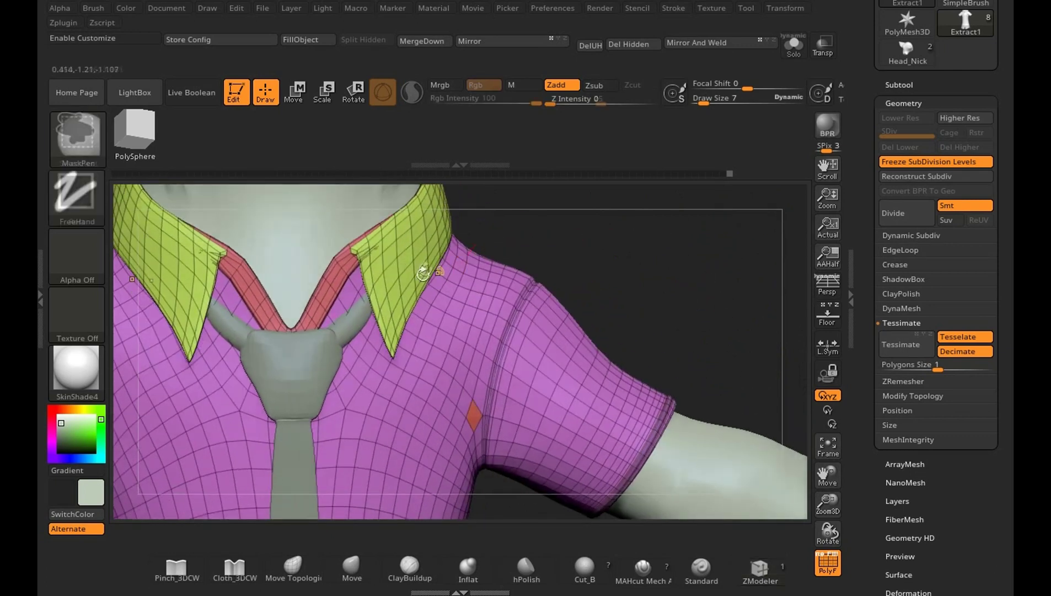
Isolate the collar, unhide the rest of the shirt, and orbit to review the new green body polygroup.
{"action": "left_click", "coordinate": [414, 258], "text": "ctrl+shift"}
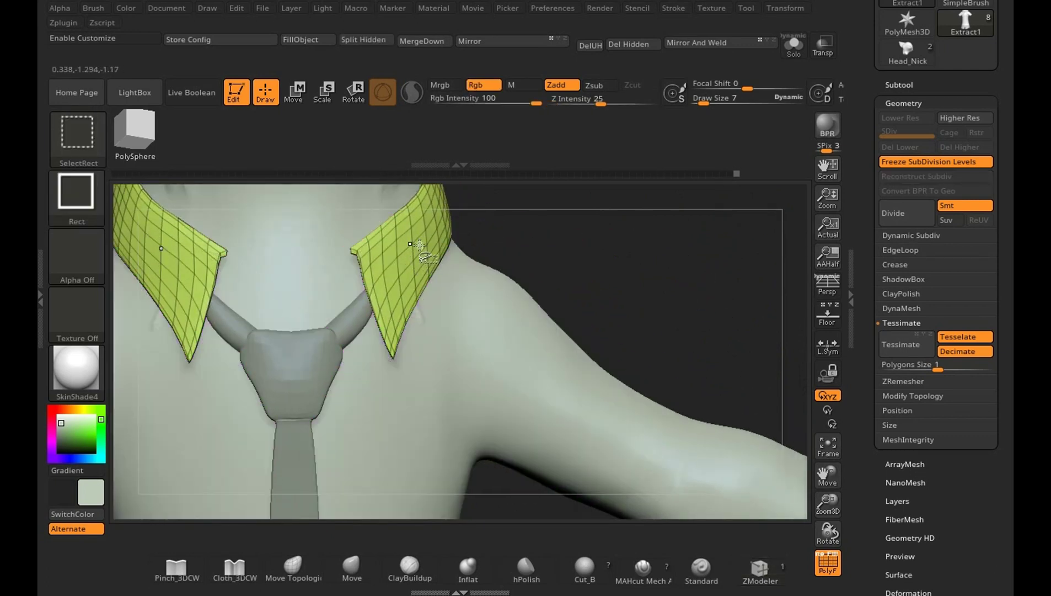
{"action": "left_click", "coordinate": [513, 244], "text": "ctrl+shift"}
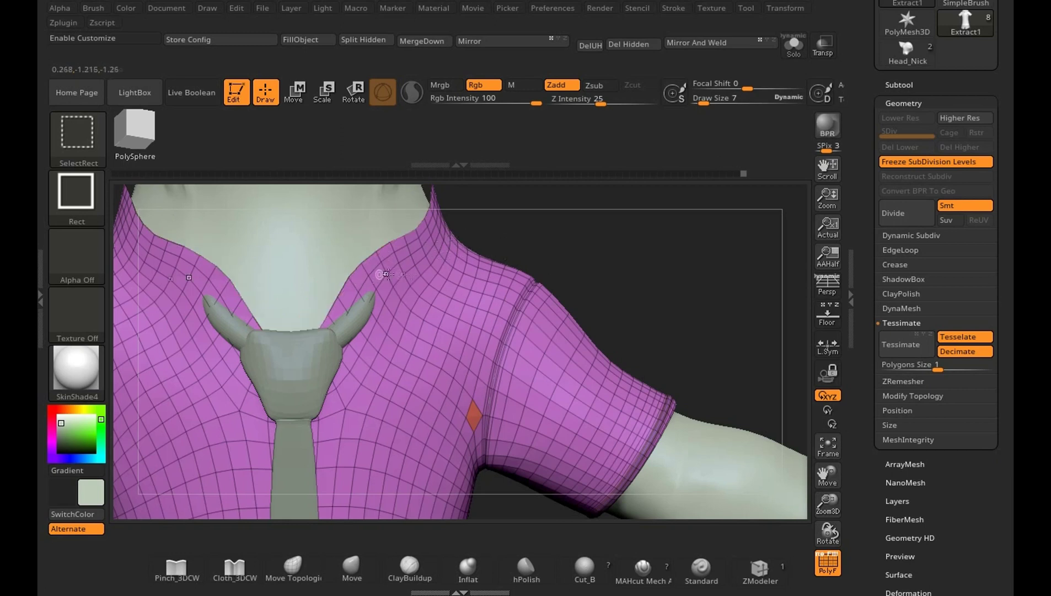
{"action": "mouse_move", "coordinate": [692, 288]}
{"action": "left_mouse_down"}
{"action": "mouse_move", "coordinate": [677, 271]}
{"action": "mouse_move", "coordinate": [739, 270]}
{"action": "mouse_move", "coordinate": [692, 227]}
{"action": "mouse_move", "coordinate": [728, 218]}
{"action": "mouse_move", "coordinate": [760, 249]}
{"action": "mouse_move", "coordinate": [727, 336]}
{"action": "left_mouse_up"}
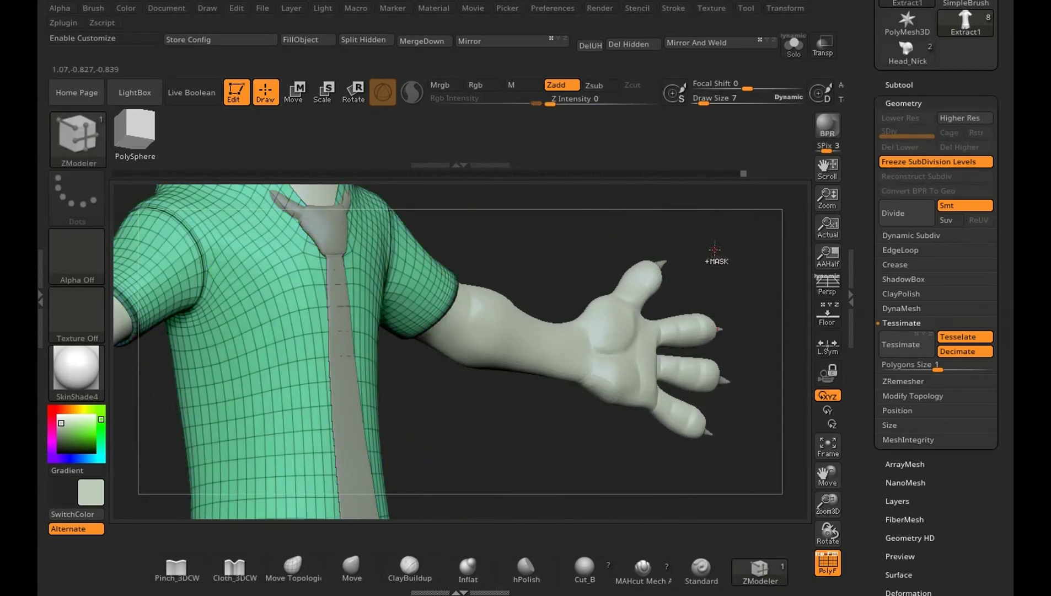
{"action": "mouse_move", "coordinate": [716, 253]}
{"action": "left_mouse_down"}
{"action": "mouse_move", "coordinate": [630, 288]}
{"action": "mouse_move", "coordinate": [694, 310]}
{"action": "mouse_move", "coordinate": [708, 272]}
{"action": "mouse_move", "coordinate": [720, 277]}
{"action": "mouse_move", "coordinate": [712, 308]}
{"action": "mouse_move", "coordinate": [693, 241]}
{"action": "mouse_move", "coordinate": [697, 343]}
{"action": "mouse_move", "coordinate": [678, 369]}
{"action": "mouse_move", "coordinate": [687, 390]}
{"action": "mouse_move", "coordinate": [635, 432]}
{"action": "mouse_move", "coordinate": [687, 249]}
{"action": "mouse_move", "coordinate": [633, 500]}
{"action": "left_mouse_up"}
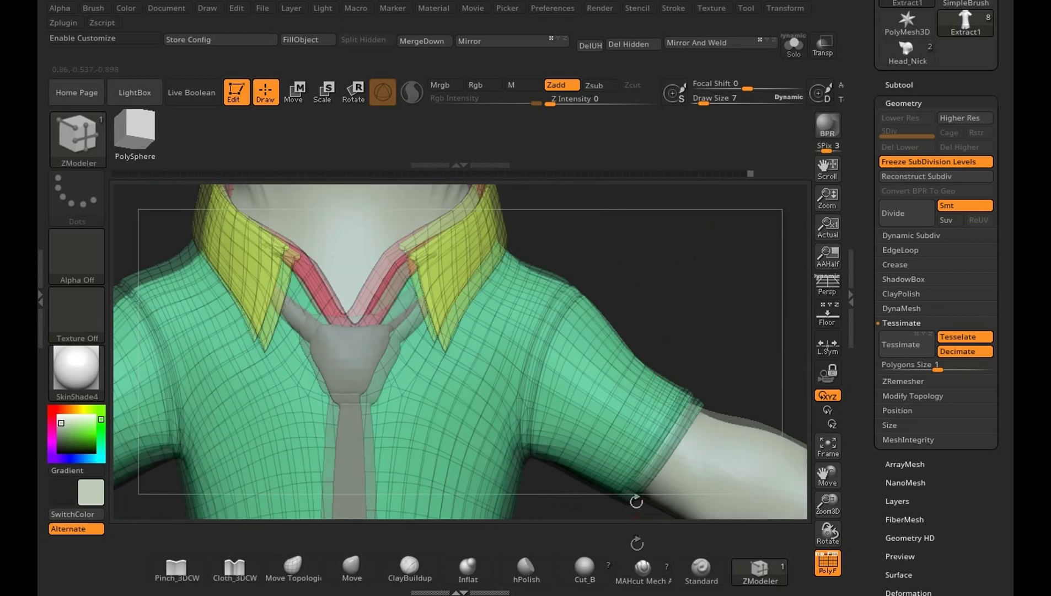
Unfreeze subdivisions and bring the shirt from SDiv 1 back to SDiv 3, zoomed out to the upper body.
{"action": "left_click", "coordinate": [907, 176]}
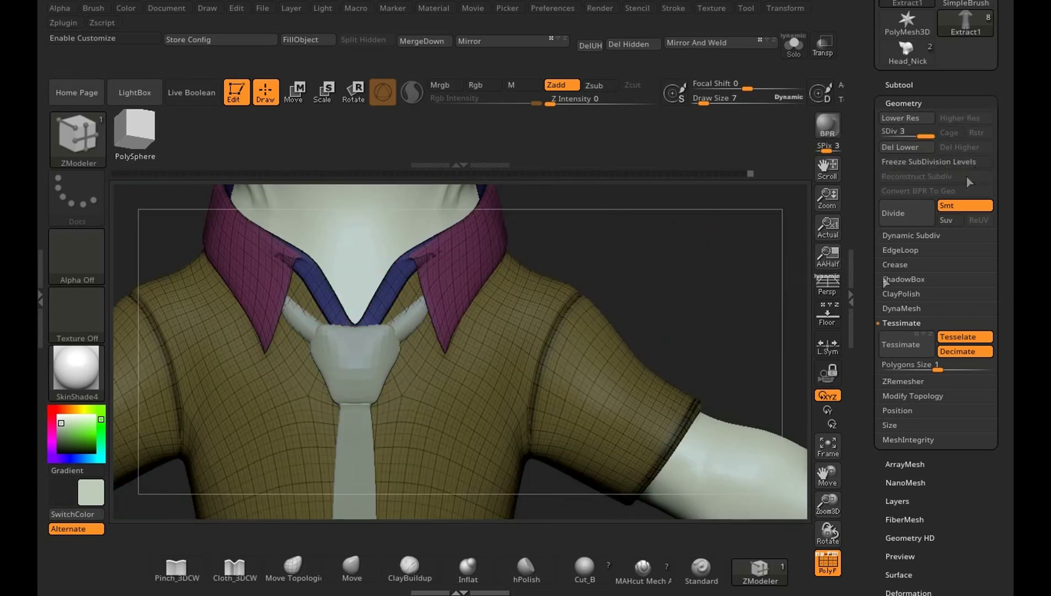
{"action": "left_click_drag", "start_coordinate": [910, 142], "coordinate": [793, 146]}
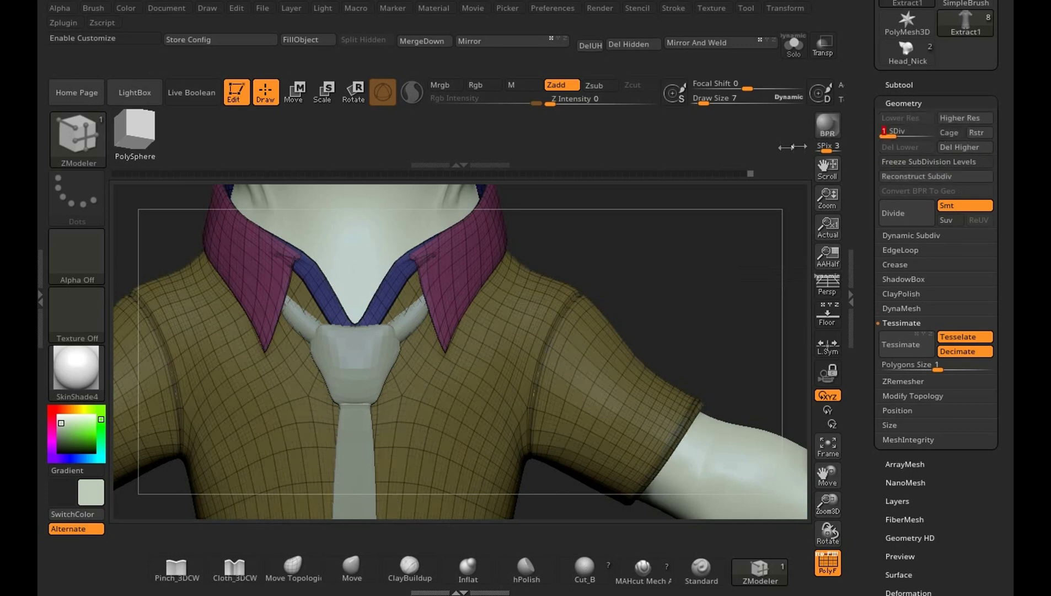
{"action": "mouse_move", "coordinate": [690, 248]}
{"action": "left_mouse_down"}
{"action": "mouse_move", "coordinate": [562, 353]}
{"action": "mouse_move", "coordinate": [596, 439]}
{"action": "mouse_move", "coordinate": [601, 512]}
{"action": "mouse_move", "coordinate": [693, 305]}
{"action": "mouse_move", "coordinate": [651, 358]}
{"action": "mouse_move", "coordinate": [619, 479]}
{"action": "mouse_move", "coordinate": [648, 441]}
{"action": "mouse_move", "coordinate": [647, 383]}
{"action": "mouse_move", "coordinate": [685, 354]}
{"action": "mouse_move", "coordinate": [691, 371]}
{"action": "left_mouse_up"}
{"action": "mouse_move", "coordinate": [816, 336]}
{"action": "left_mouse_down"}
{"action": "mouse_move", "coordinate": [655, 312]}
{"action": "mouse_move", "coordinate": [653, 438]}
{"action": "mouse_move", "coordinate": [705, 244]}
{"action": "mouse_move", "coordinate": [709, 277]}
{"action": "left_mouse_up"}
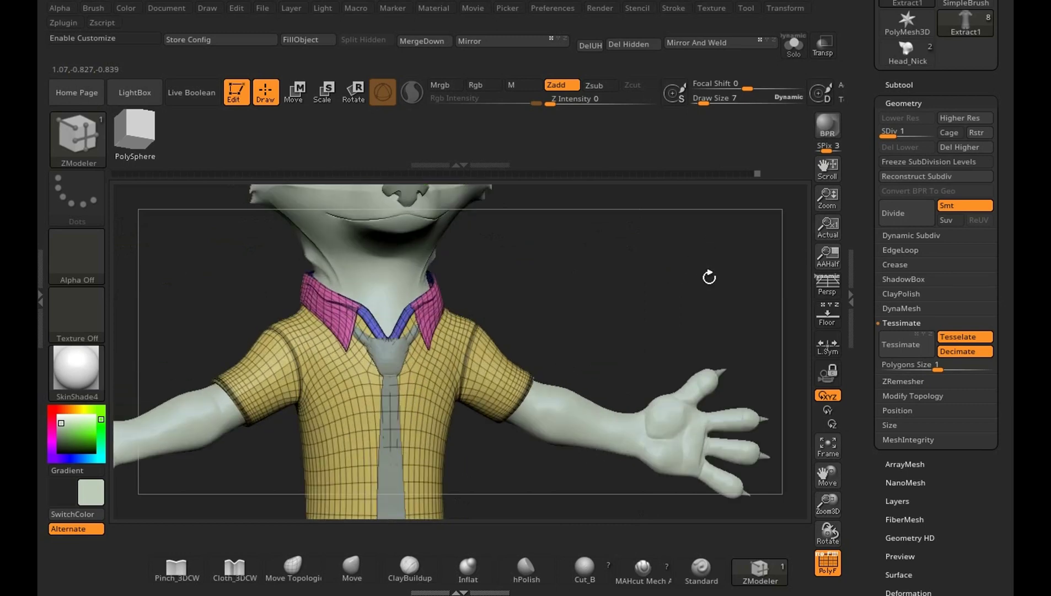
{"action": "left_click_drag", "start_coordinate": [894, 133], "coordinate": [933, 133]}
Turn off the wireframe and sharpen the sleeve-cuff and shoulder creases with the Pinch_3DCW brush.
{"action": "key", "text": "shift+f"}
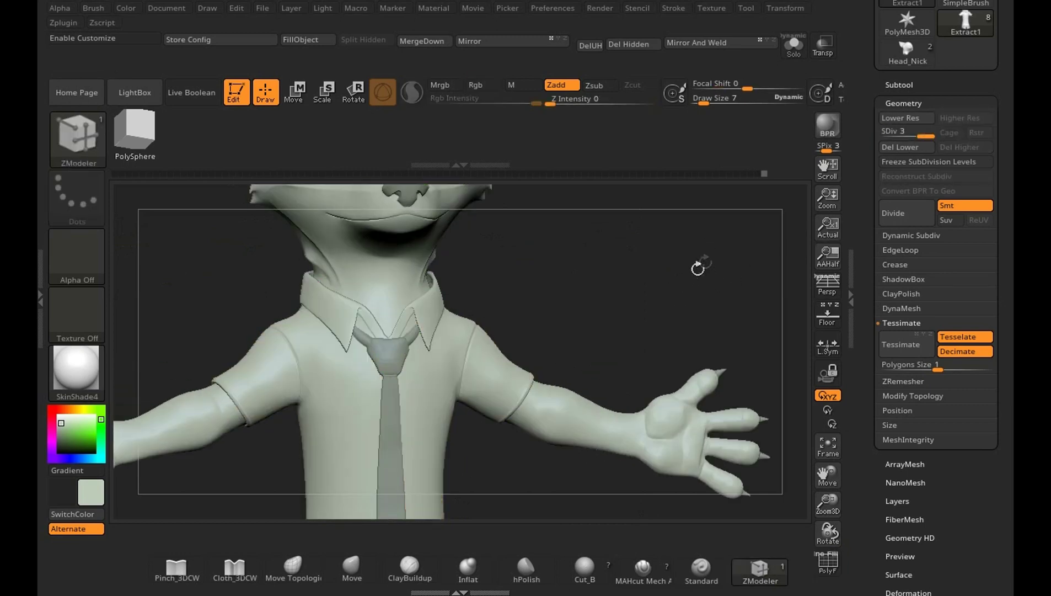
{"action": "mouse_move", "coordinate": [696, 270]}
{"action": "left_mouse_down"}
{"action": "mouse_move", "coordinate": [756, 463]}
{"action": "mouse_move", "coordinate": [724, 318]}
{"action": "left_mouse_up"}
{"action": "mouse_move", "coordinate": [613, 364]}
{"action": "left_mouse_down"}
{"action": "mouse_move", "coordinate": [645, 263]}
{"action": "mouse_move", "coordinate": [692, 293]}
{"action": "mouse_move", "coordinate": [761, 270]}
{"action": "mouse_move", "coordinate": [604, 138]}
{"action": "left_mouse_up"}
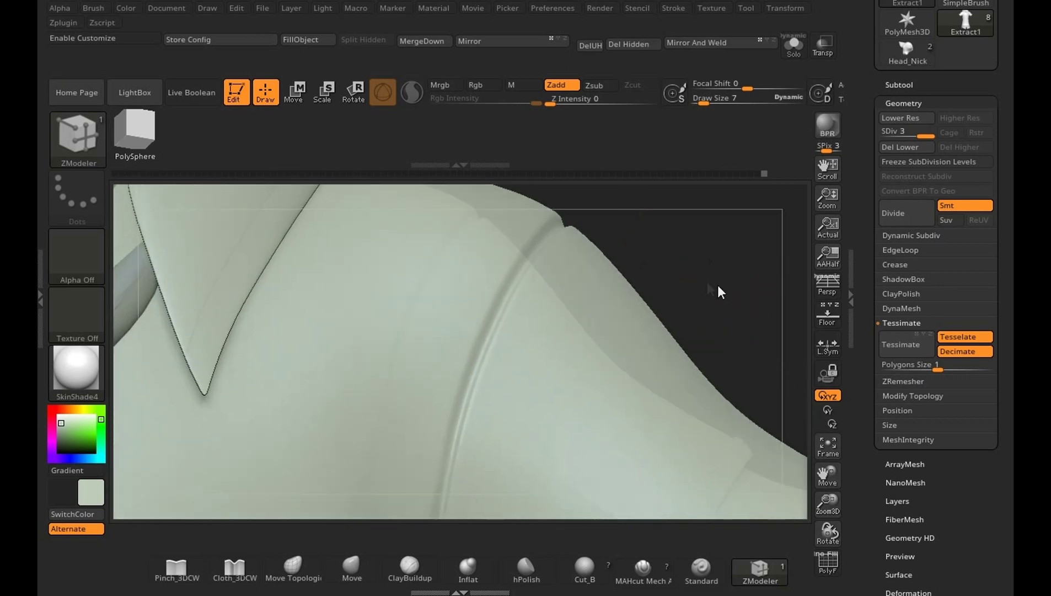
{"action": "left_click_drag", "start_coordinate": [718, 291], "coordinate": [729, 282]}
{"action": "key", "text": "1"}
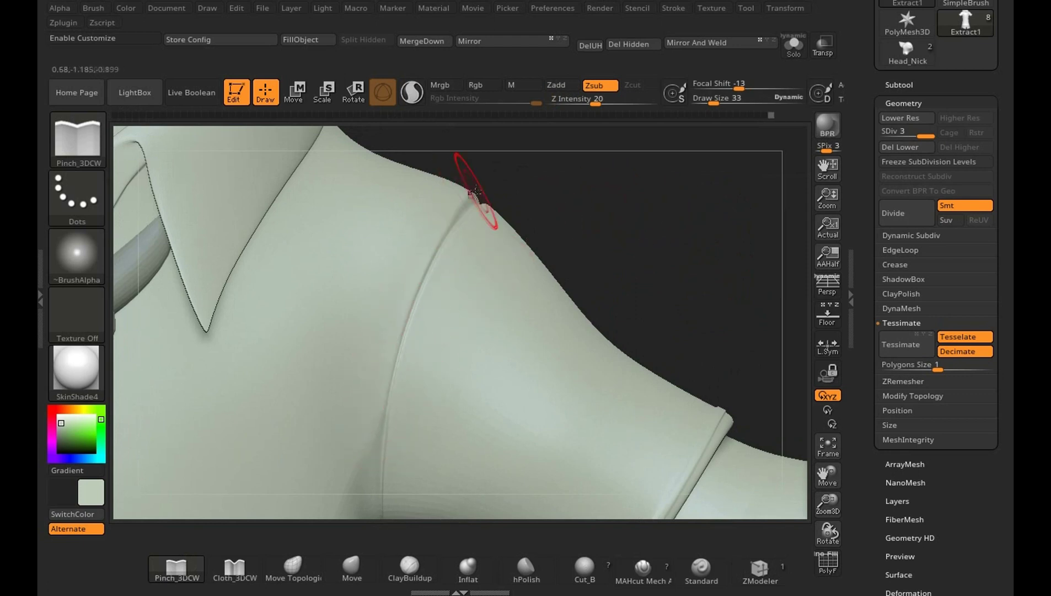
{"action": "left_click_drag", "start_coordinate": [638, 155], "coordinate": [595, 228]}
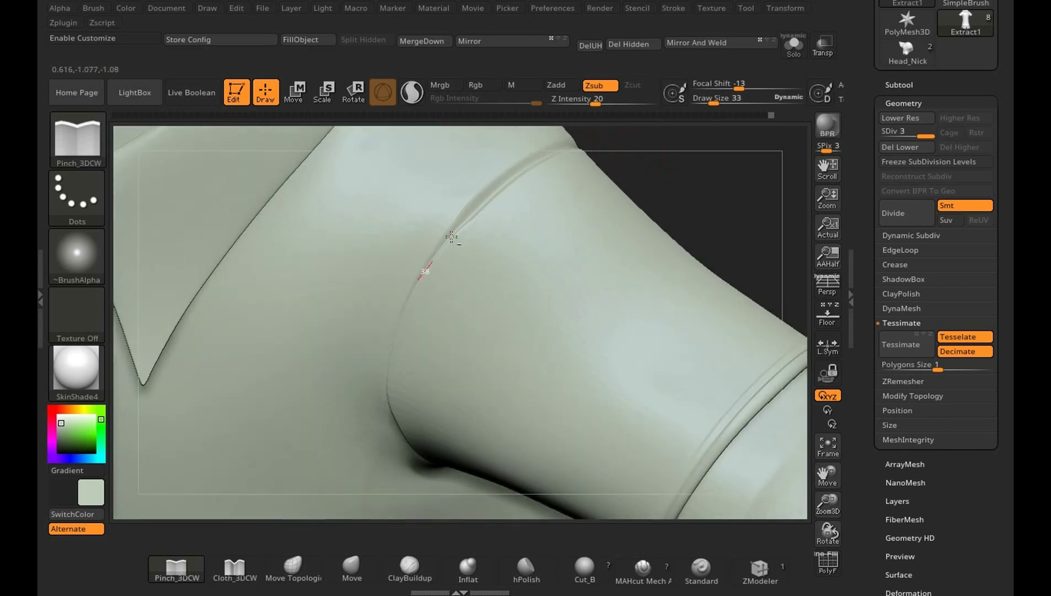
{"action": "left_click_drag", "start_coordinate": [766, 152], "coordinate": [709, 206]}
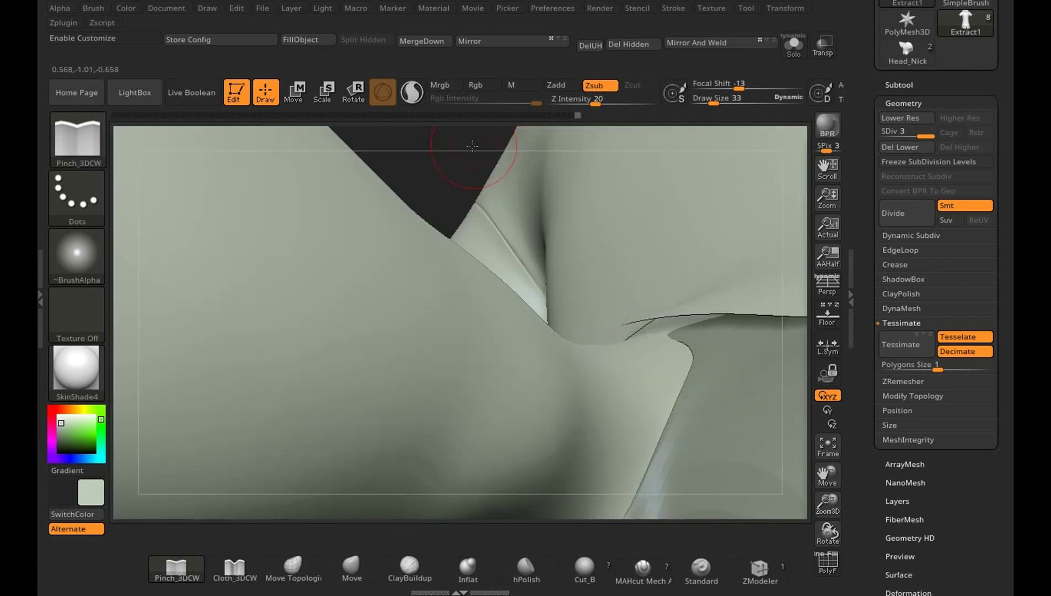
{"action": "mouse_move", "coordinate": [473, 145]}
{"action": "left_mouse_down"}
{"action": "mouse_move", "coordinate": [464, 176]}
{"action": "mouse_move", "coordinate": [481, 176]}
{"action": "mouse_move", "coordinate": [717, 457]}
{"action": "mouse_move", "coordinate": [717, 437]}
{"action": "mouse_move", "coordinate": [591, 276]}
{"action": "left_mouse_up"}
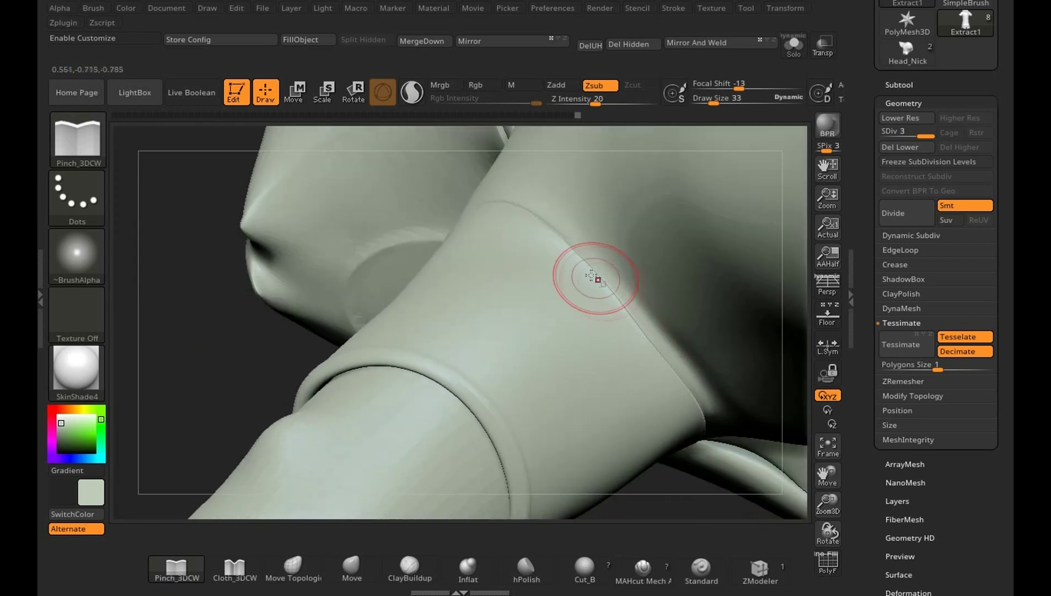
{"action": "left_click_drag", "start_coordinate": [717, 501], "coordinate": [689, 376]}
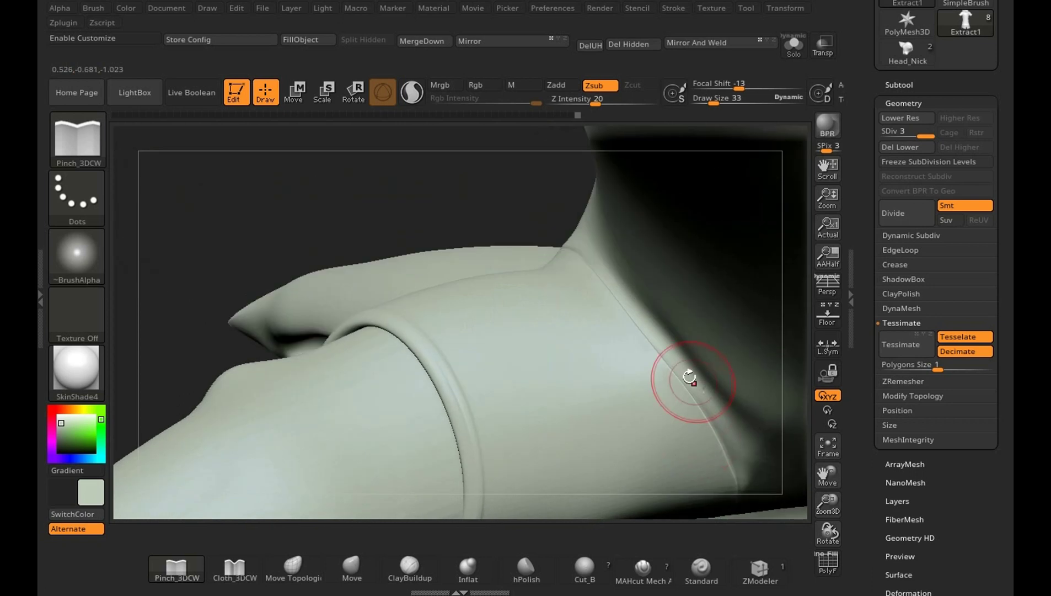
{"action": "mouse_move", "coordinate": [501, 208]}
{"action": "left_mouse_down"}
{"action": "mouse_move", "coordinate": [696, 422]}
{"action": "mouse_move", "coordinate": [668, 319]}
{"action": "left_mouse_up"}
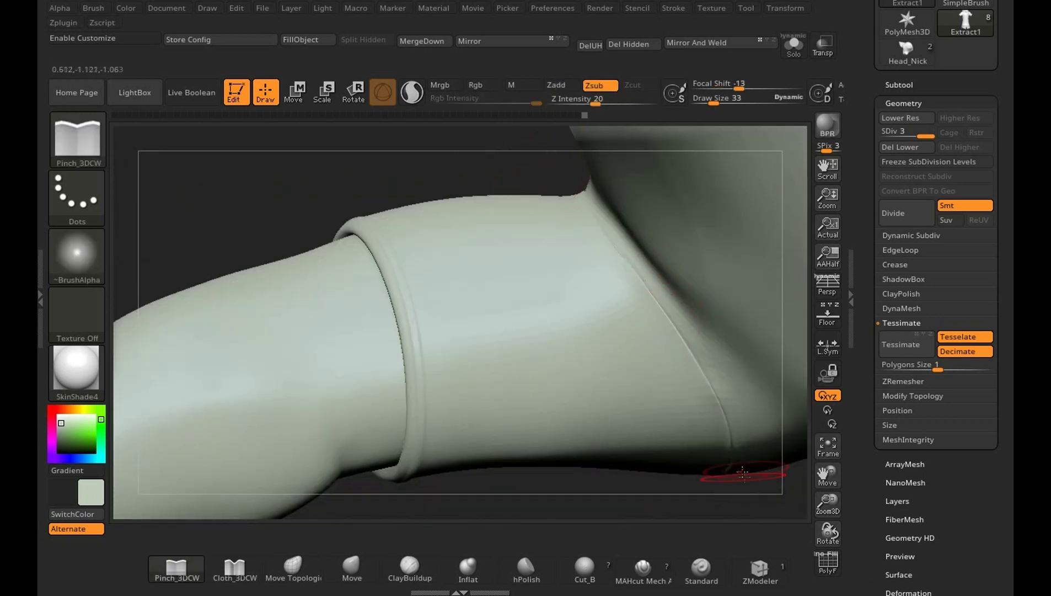
{"action": "left_click_drag", "start_coordinate": [556, 216], "coordinate": [741, 470]}
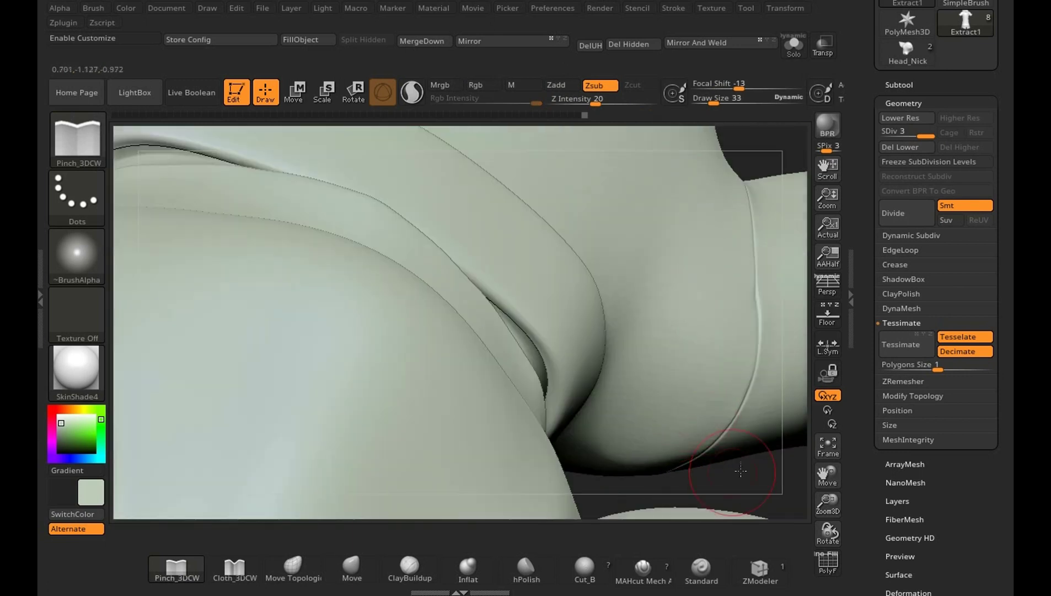
{"action": "left_click_drag", "start_coordinate": [789, 421], "coordinate": [770, 422]}
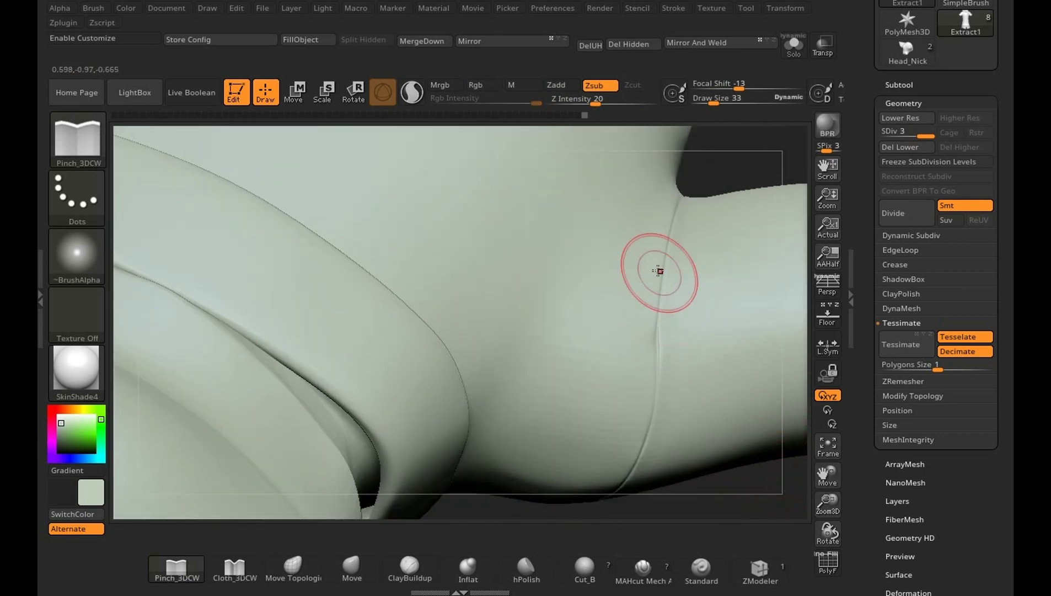
Shift-smooth the sleeve folds, setting draw size to 90 then 65, and check the shoulder and arm.
{"action": "key", "text": "shift"}
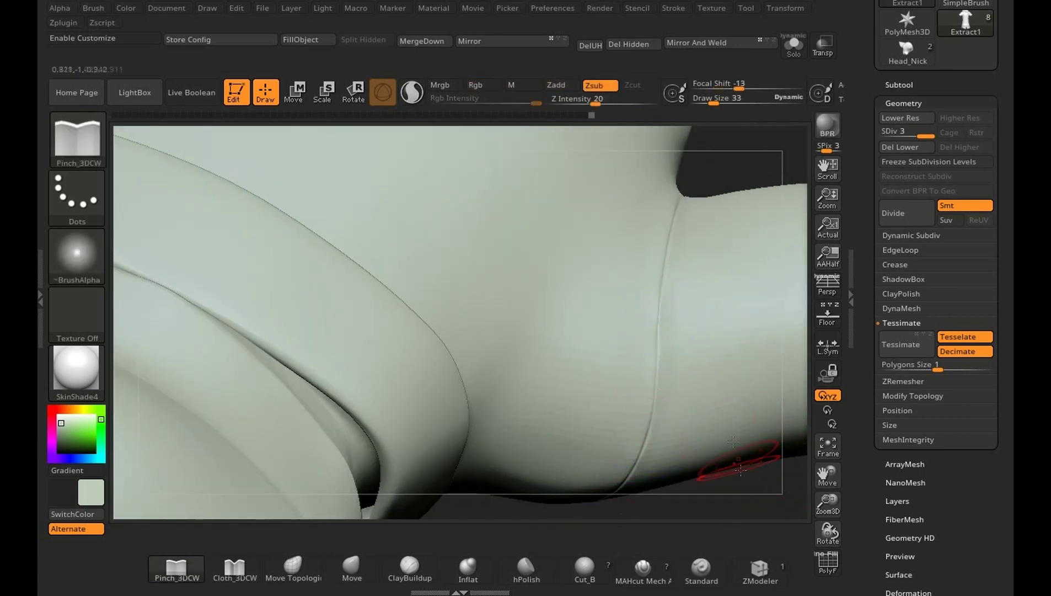
{"action": "left_click_drag", "start_coordinate": [738, 404], "coordinate": [659, 404]}
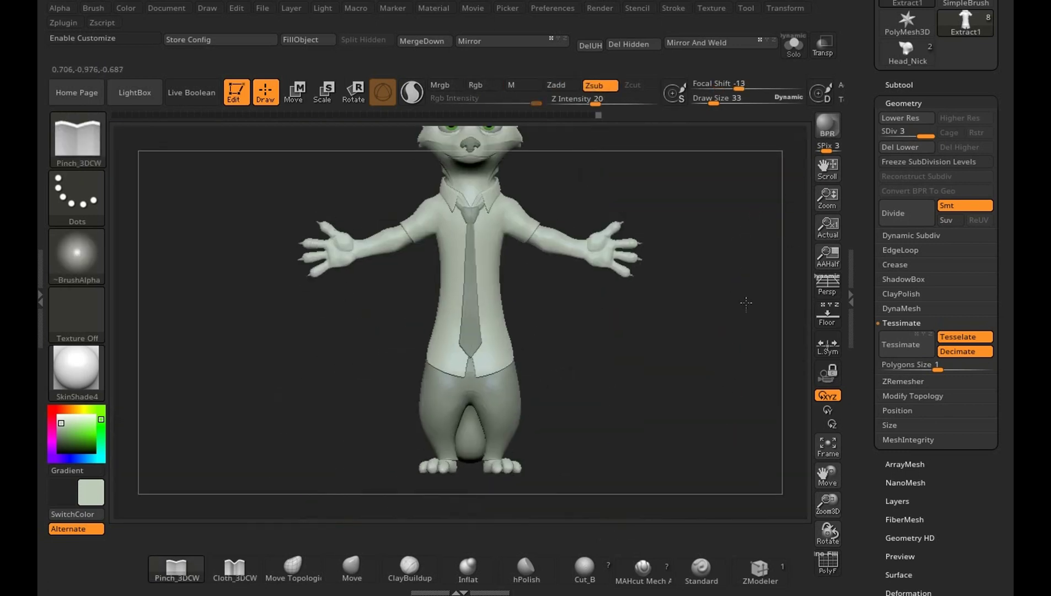
{"action": "left_click_drag", "start_coordinate": [686, 231], "coordinate": [693, 202], "text": "alt"}
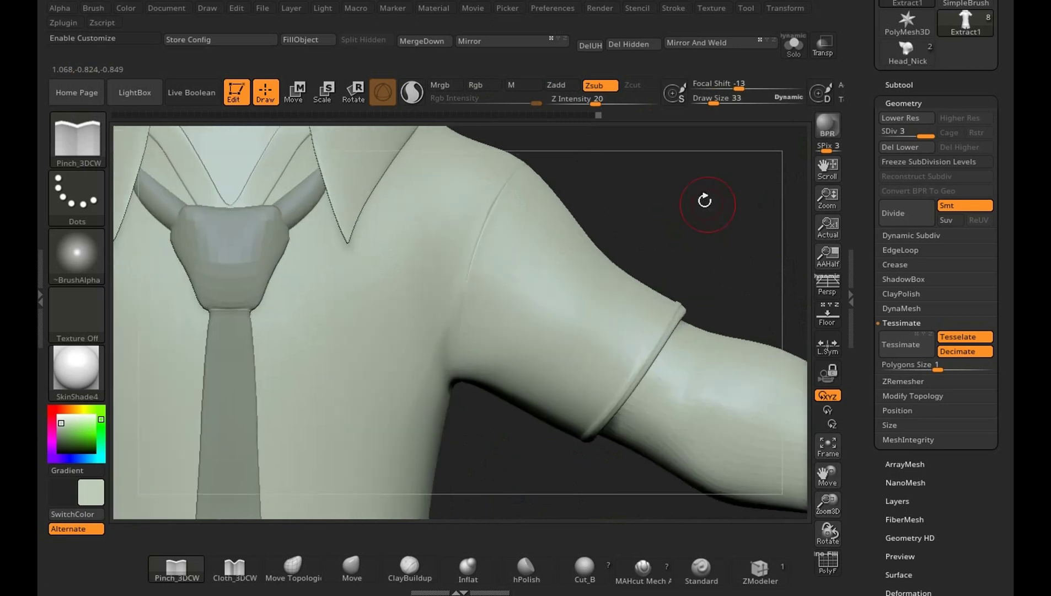
{"action": "type", "text": "s90"}
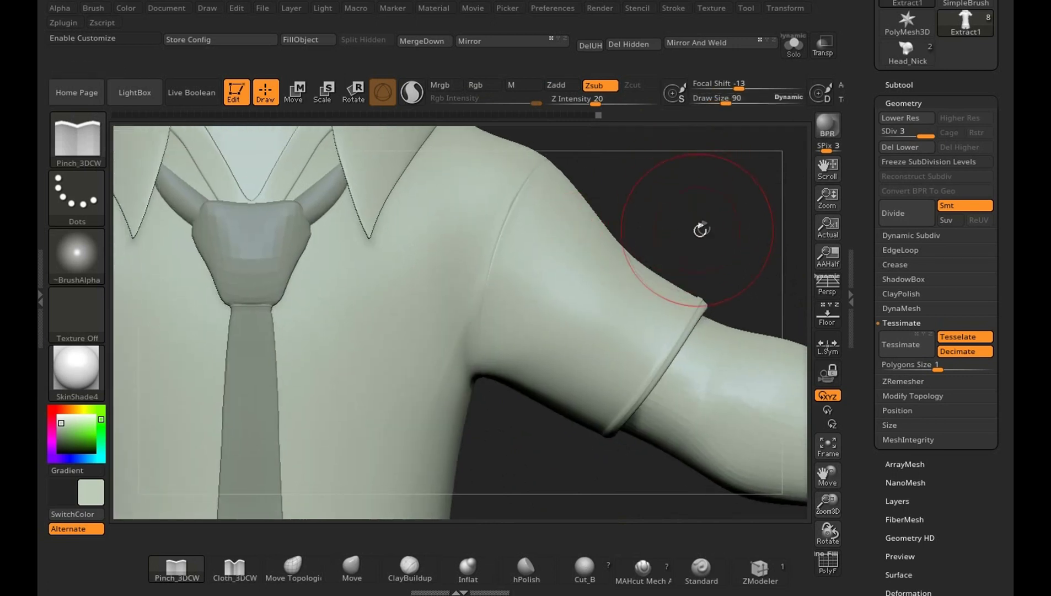
{"action": "left_click_drag", "start_coordinate": [699, 228], "coordinate": [689, 201]}
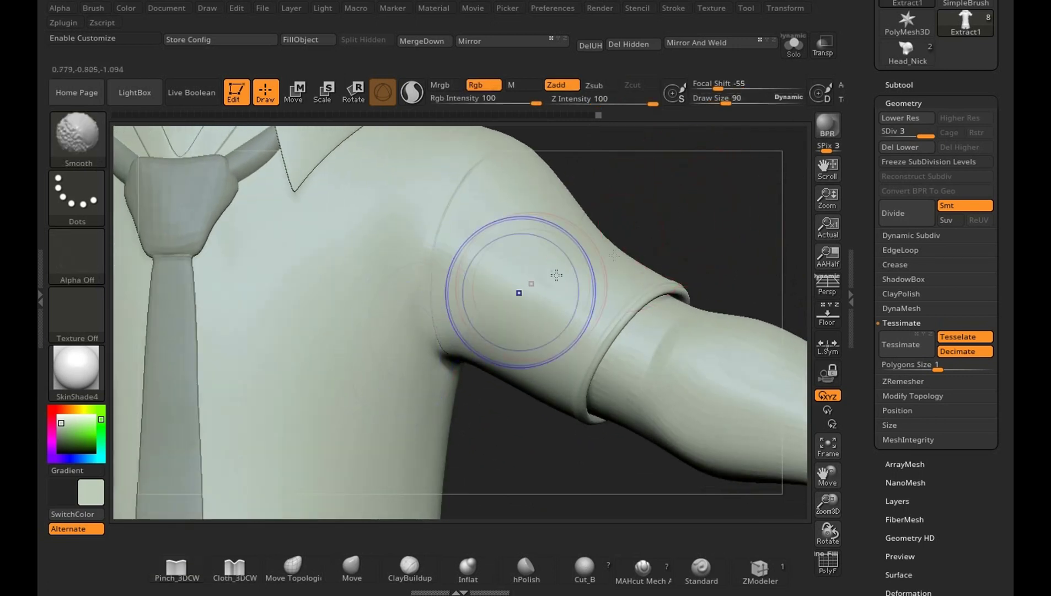
{"action": "type", "text": "s65"}
{"action": "mouse_move", "coordinate": [715, 234]}
{"action": "left_mouse_down", "text": "alt"}
{"action": "mouse_move", "coordinate": [574, 464]}
{"action": "mouse_move", "coordinate": [537, 443]}
{"action": "mouse_move", "coordinate": [640, 216]}
{"action": "mouse_move", "coordinate": [737, 160]}
{"action": "mouse_move", "coordinate": [674, 408]}
{"action": "mouse_move", "coordinate": [711, 485]}
{"action": "mouse_move", "coordinate": [690, 419]}
{"action": "mouse_move", "coordinate": [721, 445]}
{"action": "mouse_move", "coordinate": [681, 435]}
{"action": "left_mouse_up", "text": "alt"}
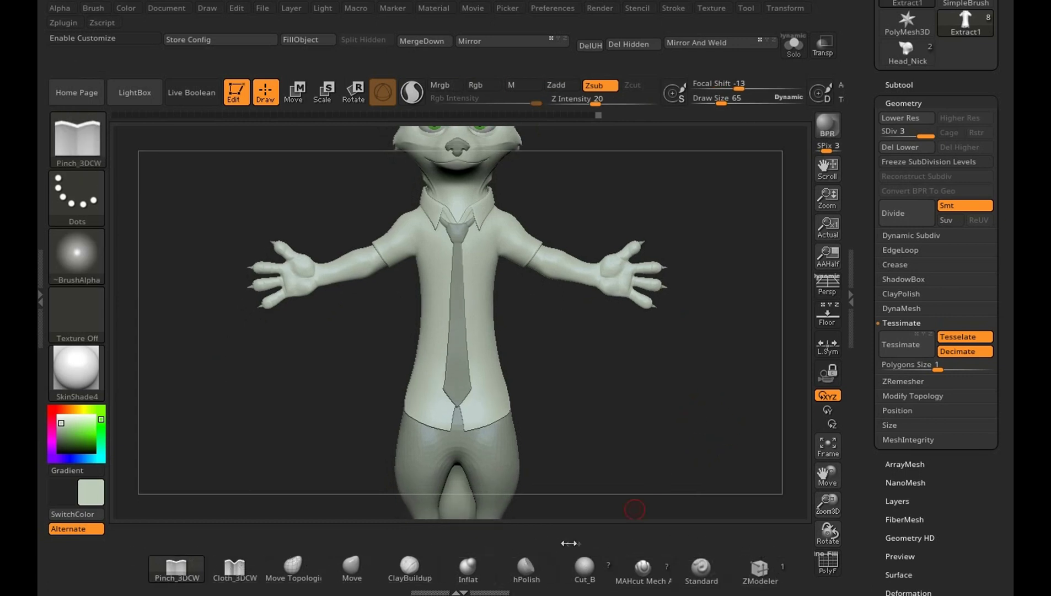
{"action": "mouse_move", "coordinate": [569, 543]}
{"action": "left_mouse_down", "text": "ctrl"}
{"action": "mouse_move", "coordinate": [383, 572]}
{"action": "mouse_move", "coordinate": [156, 573]}
{"action": "left_mouse_up", "text": "ctrl"}
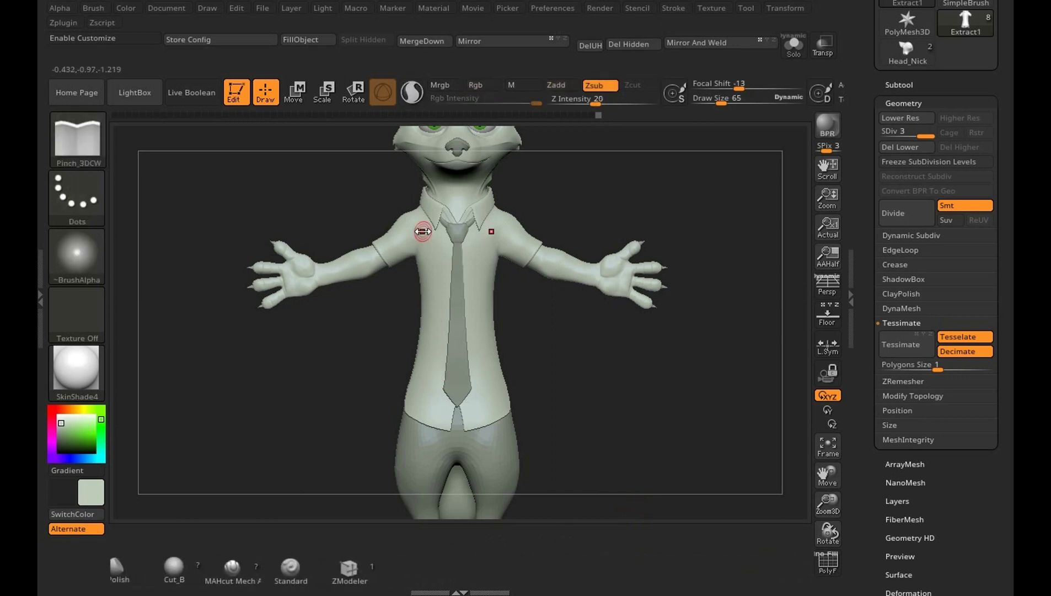
Select the SnakeHook brush and place it on the bottom custom brush shelf.
{"action": "key", "text": "b"}
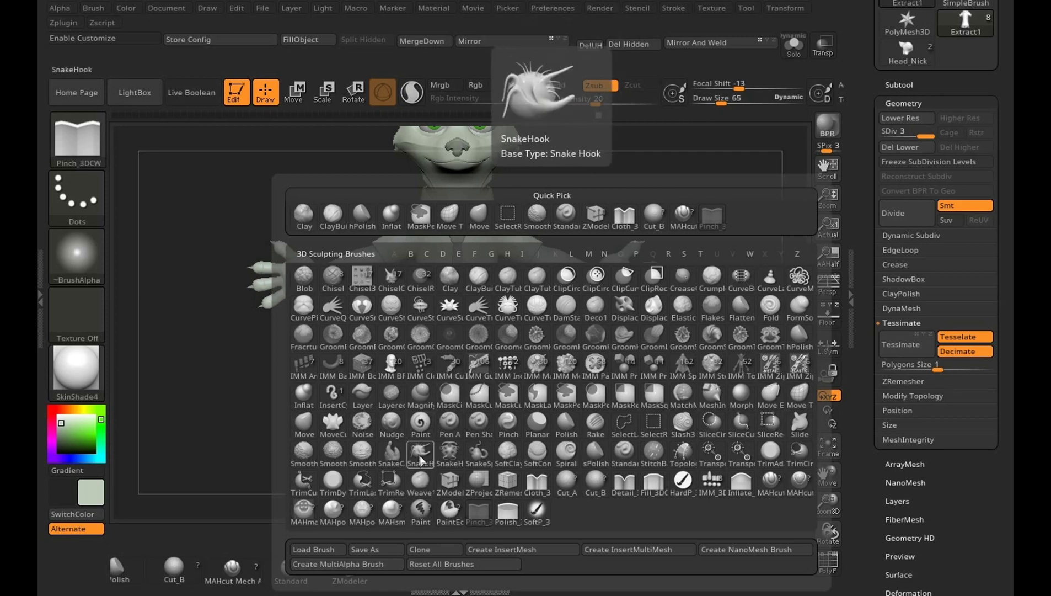
{"action": "left_click", "coordinate": [420, 451]}
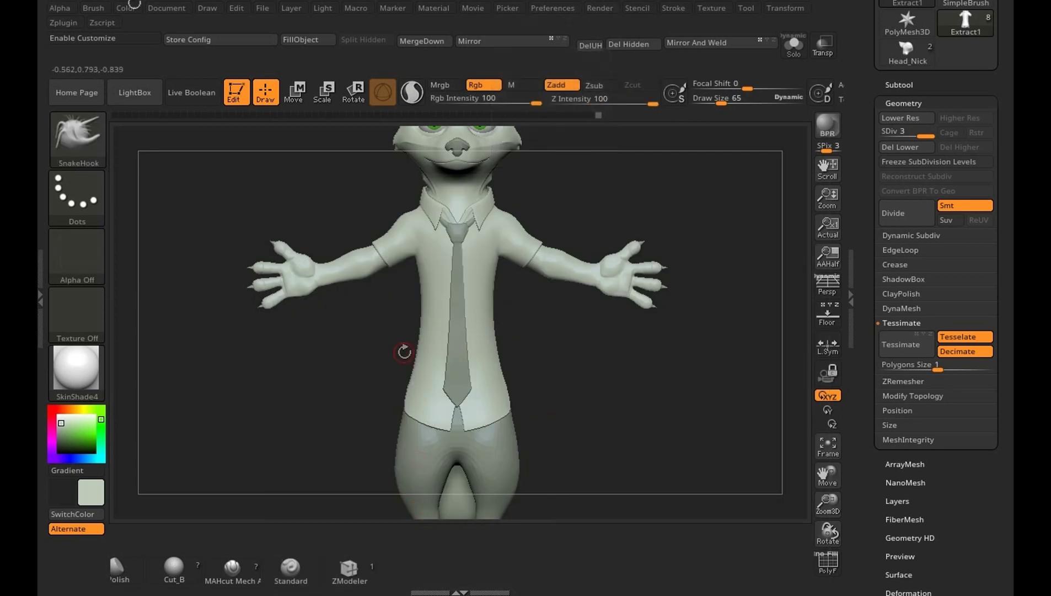
{"action": "left_click", "coordinate": [94, 8]}
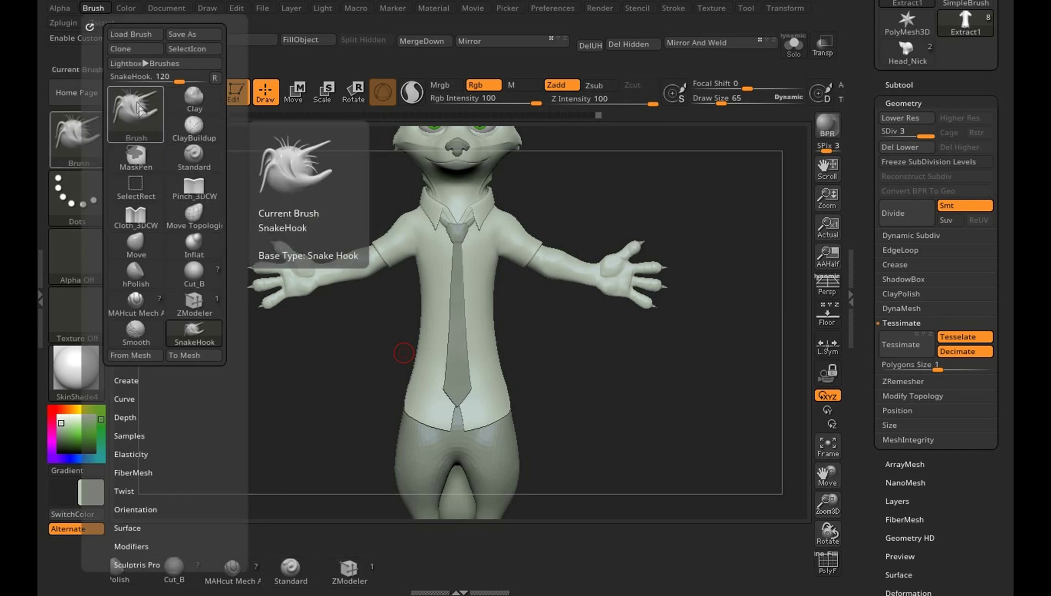
{"action": "left_click", "coordinate": [205, 334]}
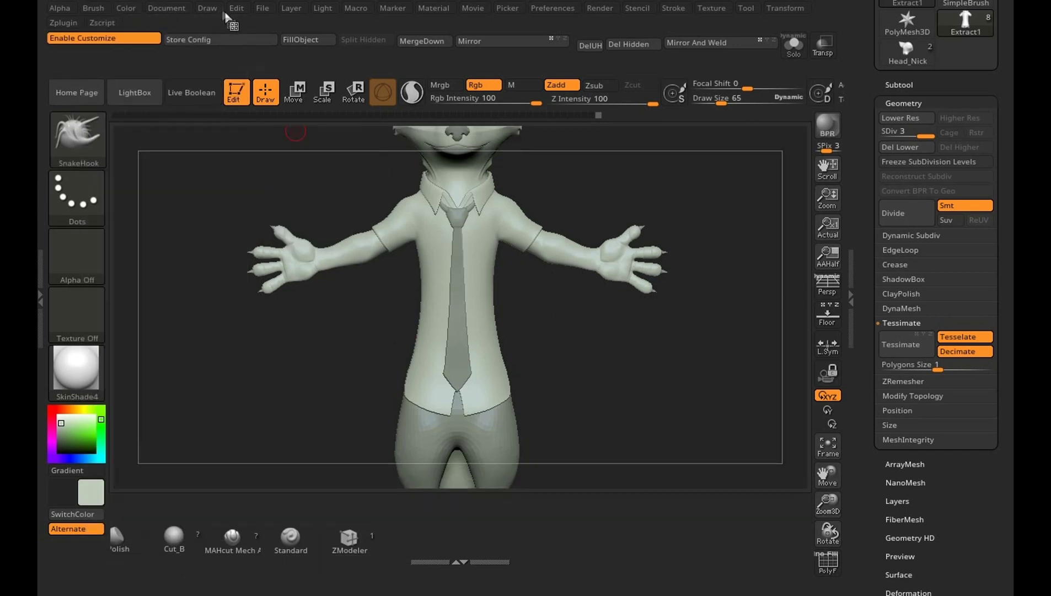
{"action": "left_click", "coordinate": [102, 9]}
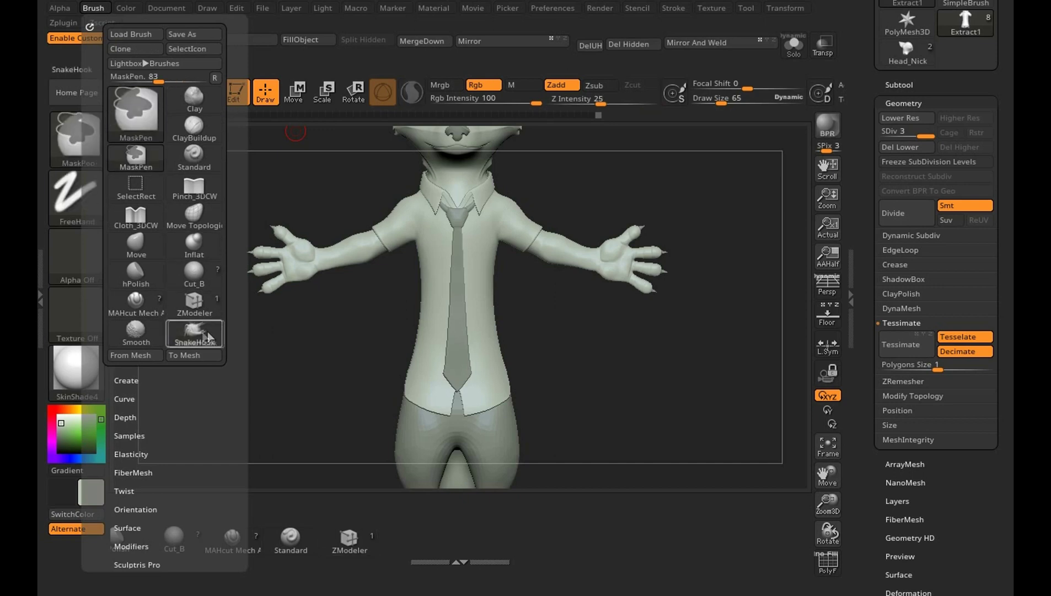
{"action": "left_click_drag", "start_coordinate": [194, 333], "coordinate": [454, 532], "text": "ctrl"}
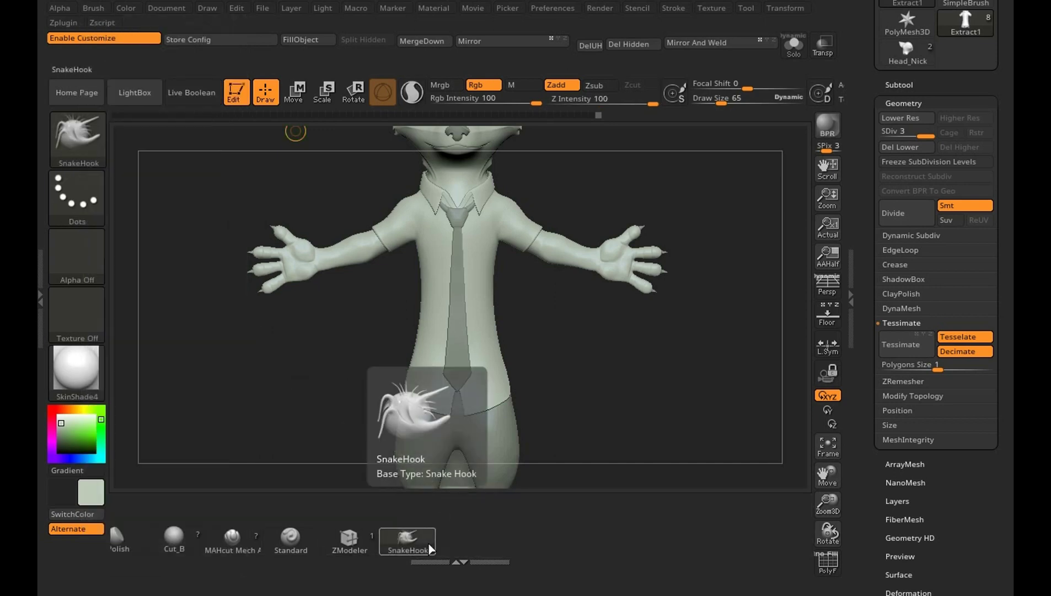
Turn off Customize, save the interface with Store Config, and try a Ctrl-mask stroke.
{"action": "left_click", "coordinate": [145, 38]}
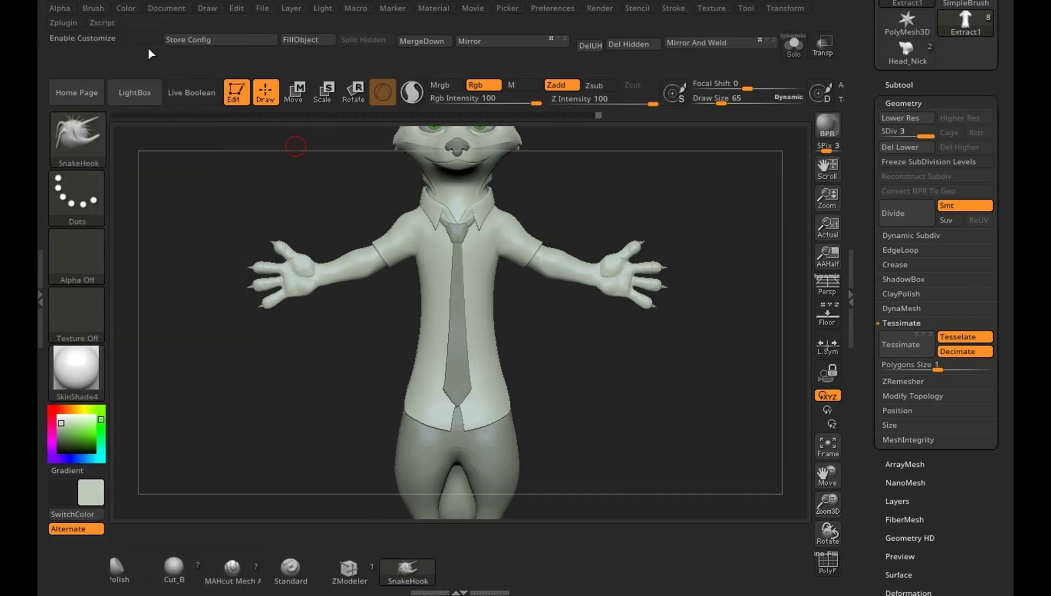
{"action": "left_click", "coordinate": [201, 39]}
{"action": "left_click", "coordinate": [633, 332]}
{"action": "key", "text": "ctrl"}
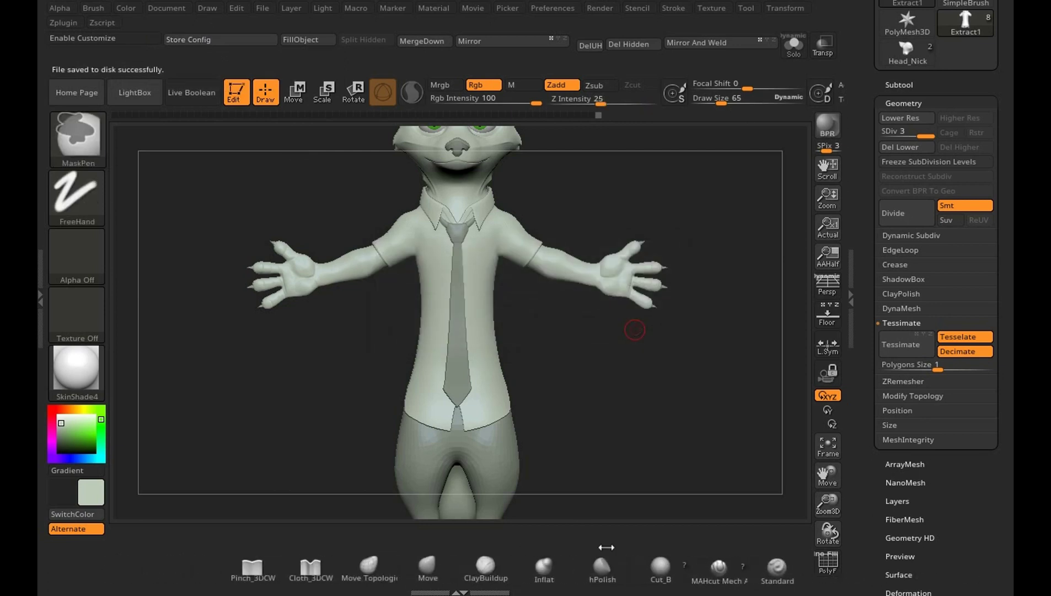
{"action": "mouse_move", "coordinate": [606, 547]}
{"action": "left_mouse_down"}
{"action": "mouse_move", "coordinate": [158, 556]}
{"action": "mouse_move", "coordinate": [598, 560]}
{"action": "left_mouse_up"}
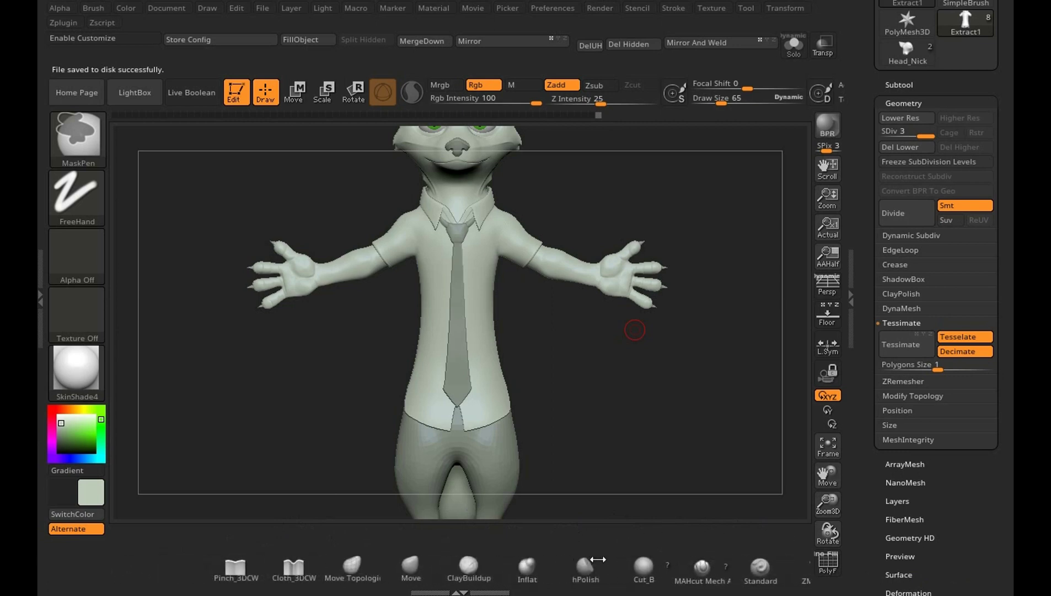
{"action": "key", "text": "ctrl"}
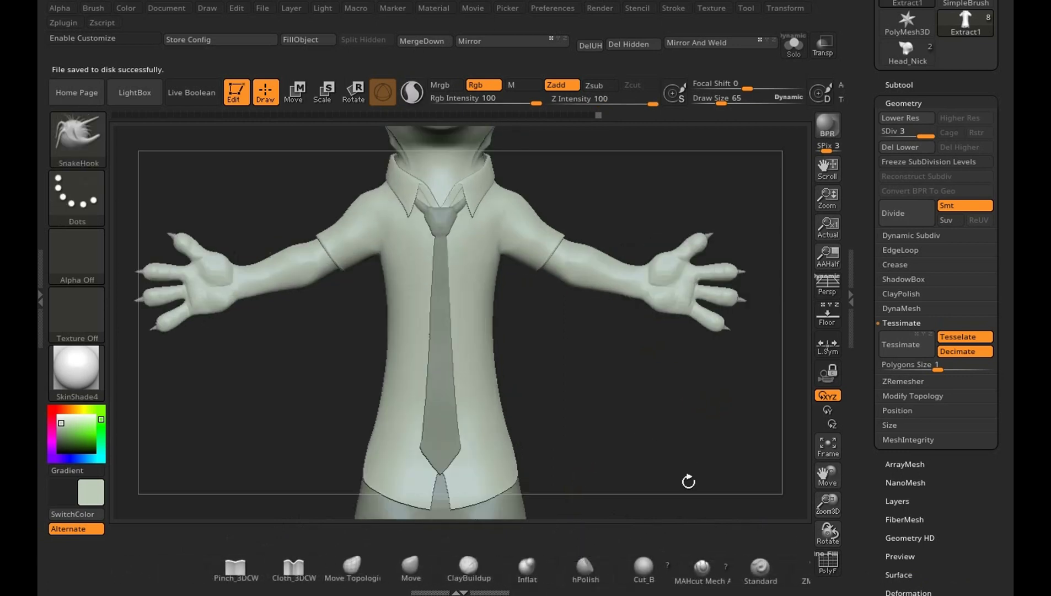
Shrink the brush to 21 and insert Sphere3D as new subtool PM3D_Sphere3D1_1.
{"action": "mouse_move", "coordinate": [687, 479]}
{"action": "left_mouse_down", "text": "alt"}
{"action": "mouse_move", "coordinate": [660, 205]}
{"action": "mouse_move", "coordinate": [681, 399]}
{"action": "mouse_move", "coordinate": [665, 411]}
{"action": "mouse_move", "coordinate": [700, 226]}
{"action": "left_mouse_up", "text": "alt"}
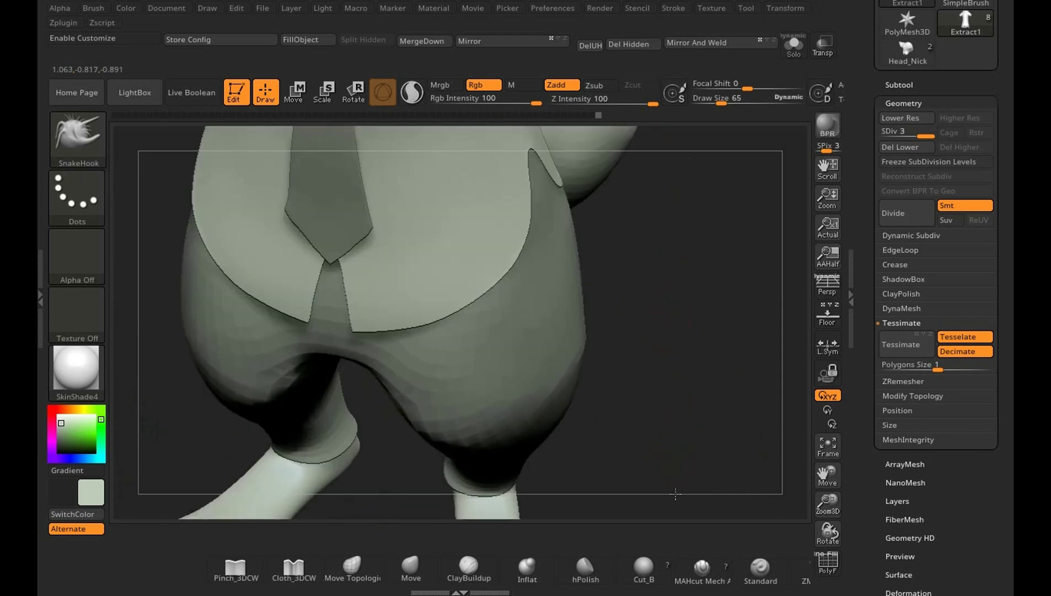
{"action": "mouse_move", "coordinate": [730, 370]}
{"action": "left_mouse_down"}
{"action": "mouse_move", "coordinate": [711, 399]}
{"action": "mouse_move", "coordinate": [689, 304]}
{"action": "left_mouse_up"}
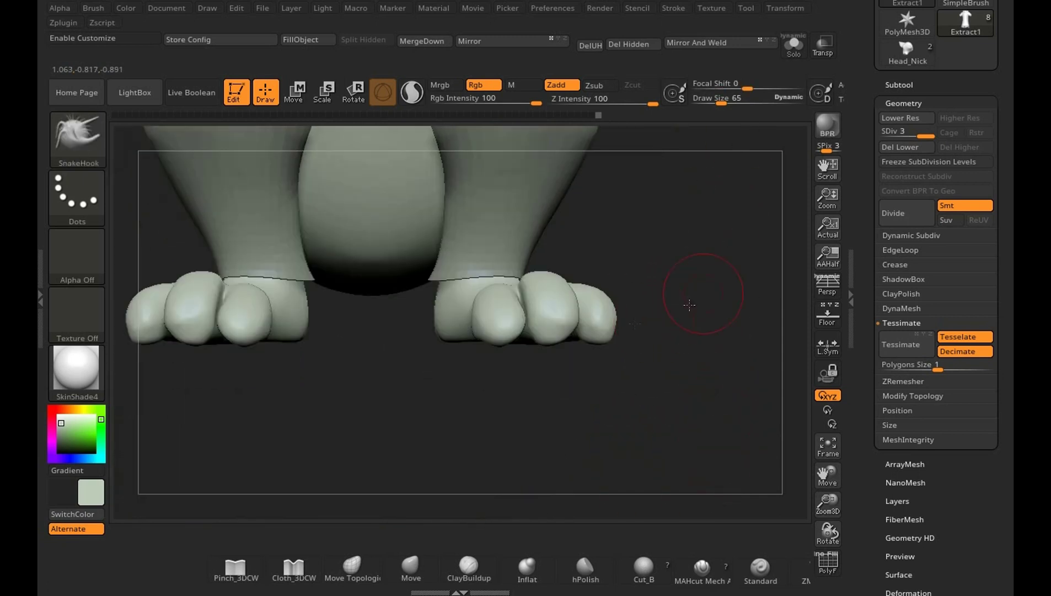
{"action": "key", "text": "s"}
{"action": "left_click_drag", "start_coordinate": [708, 361], "coordinate": [696, 361]}
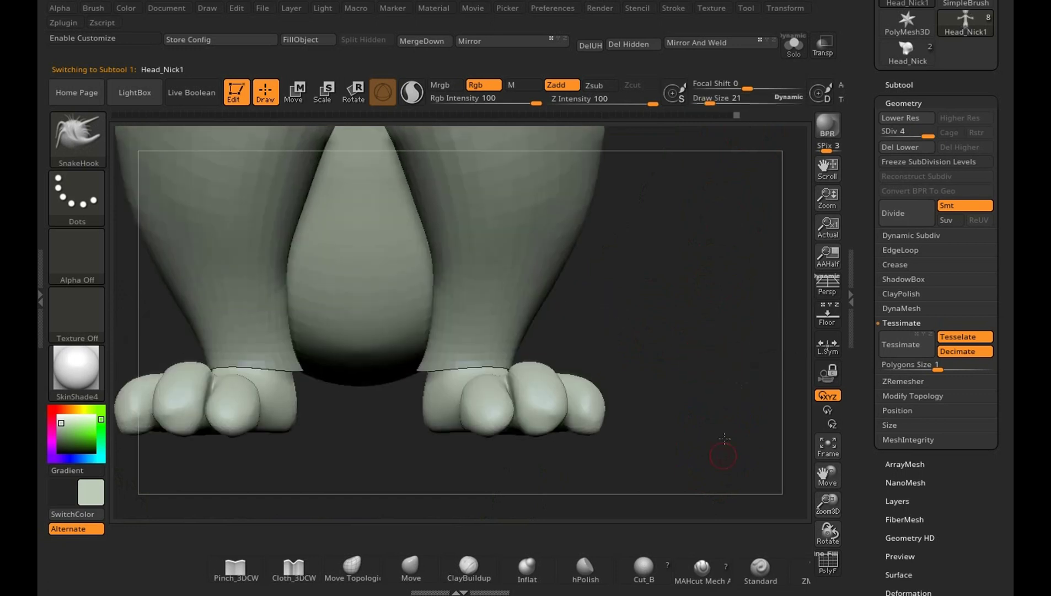
{"action": "left_click", "coordinate": [899, 85]}
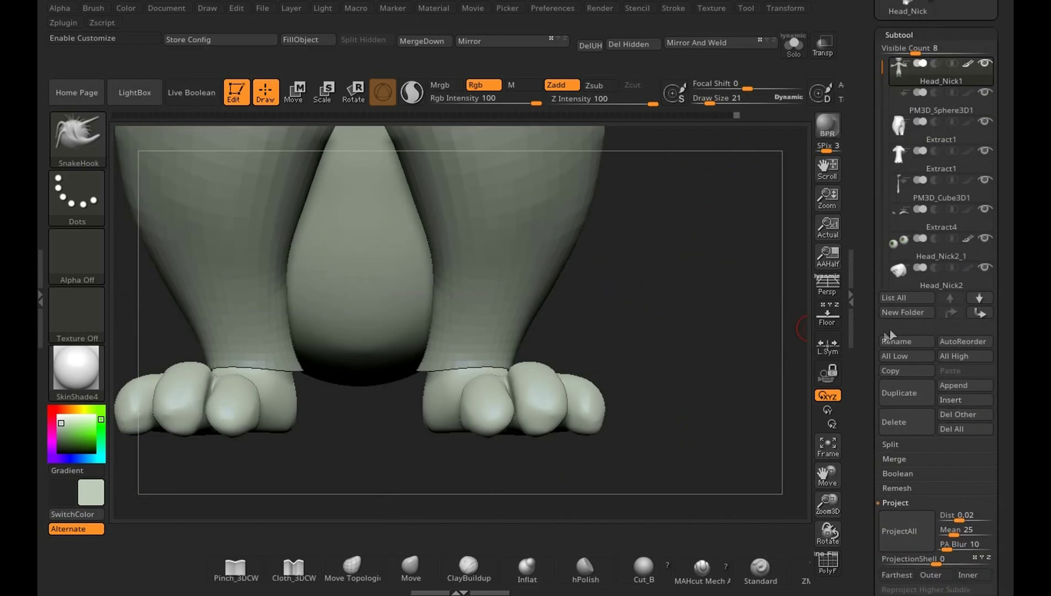
{"action": "left_click", "coordinate": [976, 400]}
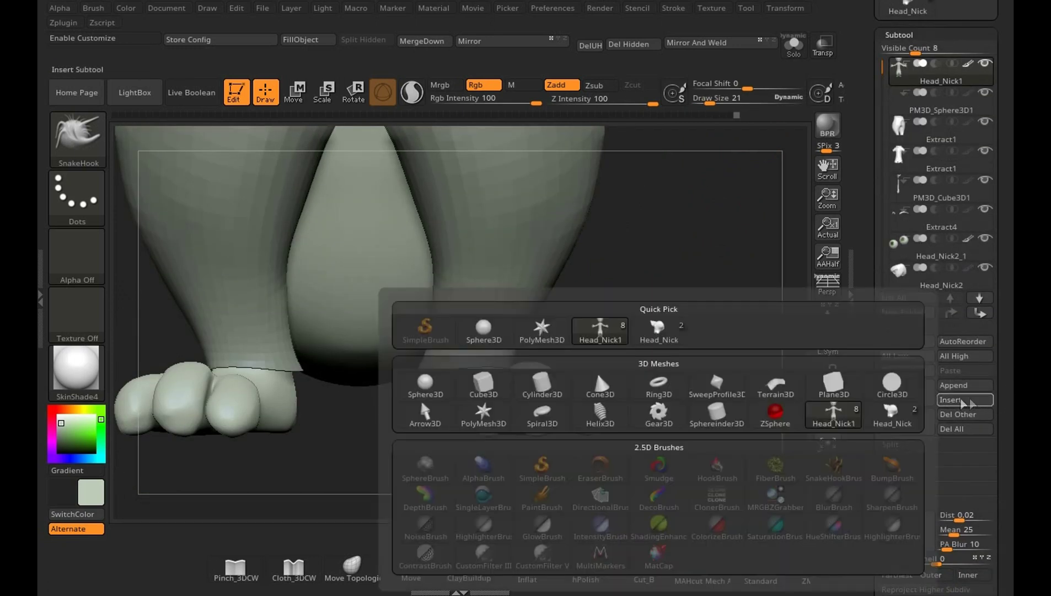
{"action": "left_click", "coordinate": [451, 396]}
Move the sphere from the torso down over the fox's foot.
{"action": "key", "text": "f"}
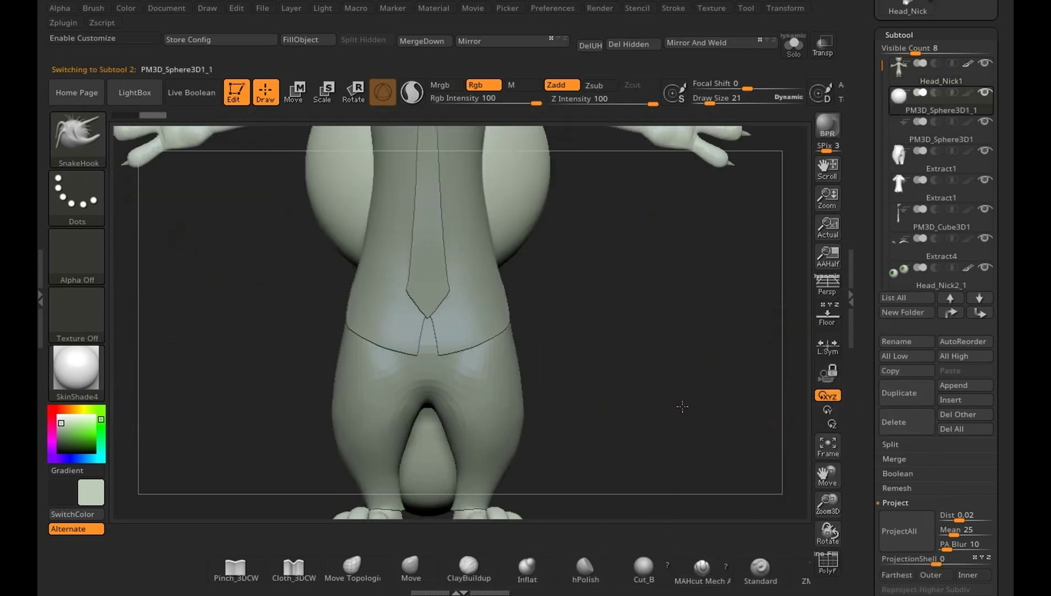
{"action": "key", "text": "f"}
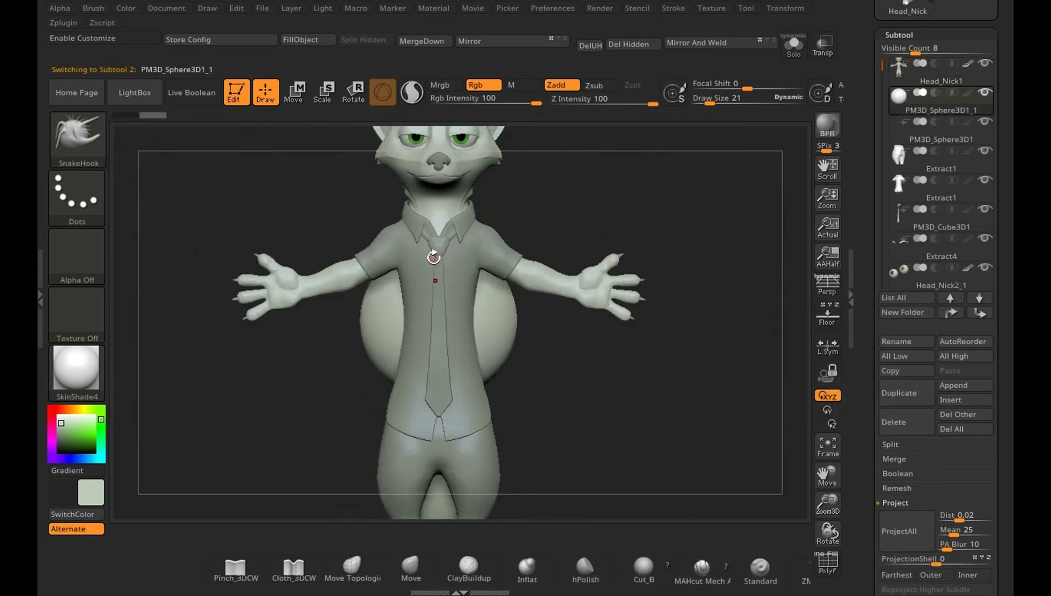
{"action": "key", "text": "w"}
{"action": "left_click_drag", "start_coordinate": [410, 282], "coordinate": [554, 279]}
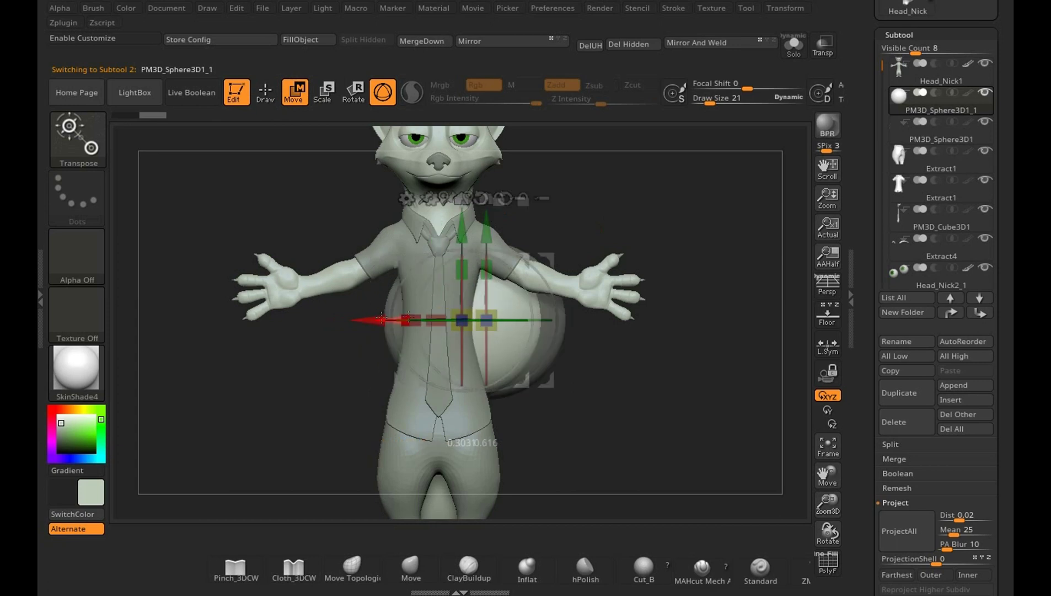
{"action": "left_click_drag", "start_coordinate": [737, 344], "coordinate": [709, 249], "text": "alt"}
{"action": "left_click_drag", "start_coordinate": [557, 223], "coordinate": [554, 410]}
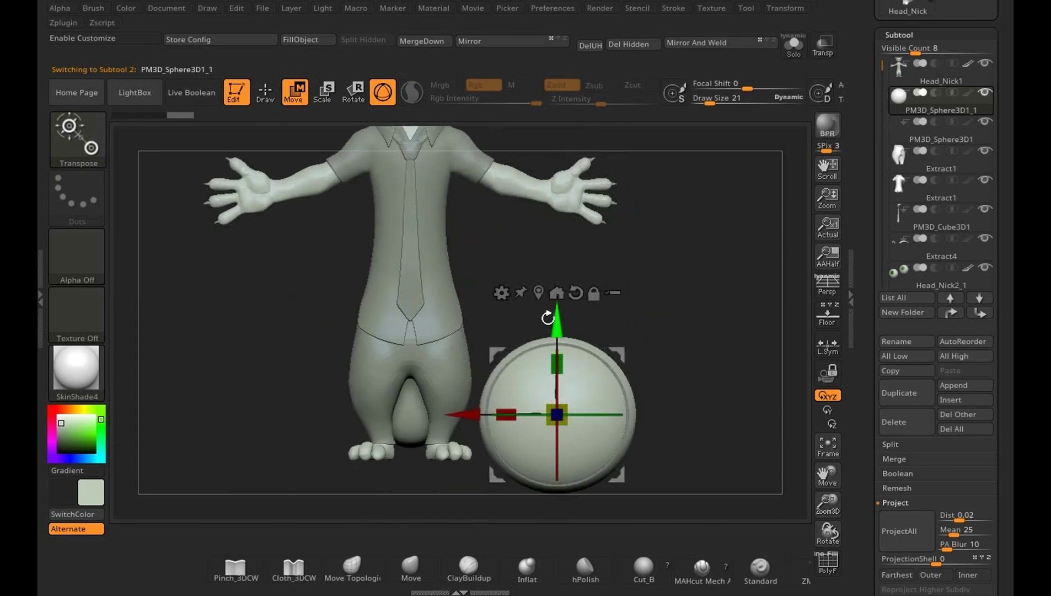
{"action": "left_click_drag", "start_coordinate": [704, 380], "coordinate": [703, 320], "text": "alt"}
{"action": "mouse_move", "coordinate": [584, 369]}
{"action": "left_mouse_down"}
{"action": "mouse_move", "coordinate": [411, 367]}
{"action": "mouse_move", "coordinate": [406, 444]}
{"action": "left_mouse_up"}
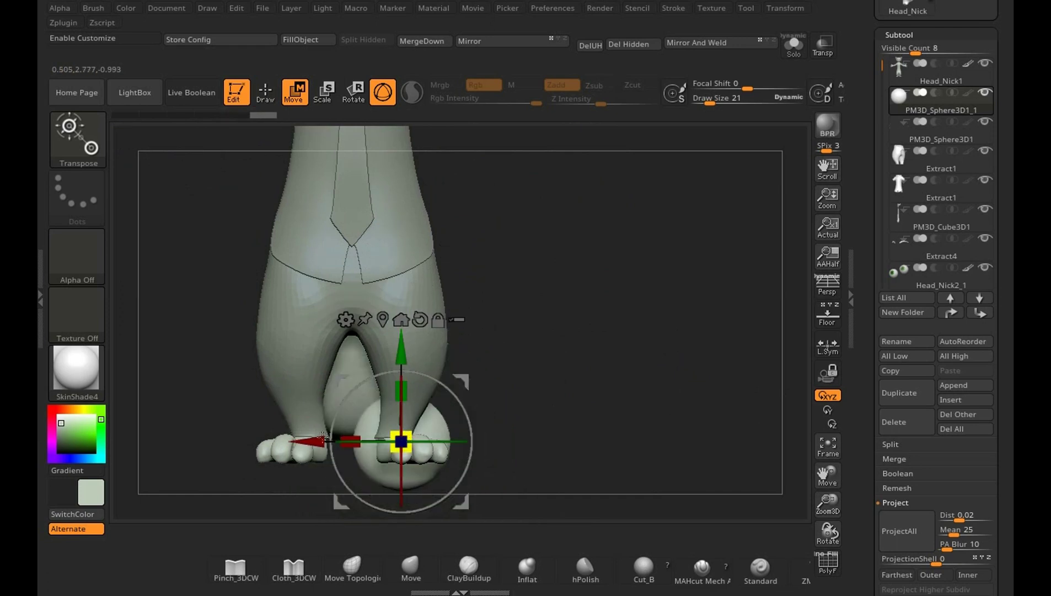
Scale the sphere into a small ball on the outer toe tip, then return to Draw.
{"action": "left_click_drag", "start_coordinate": [579, 469], "coordinate": [416, 465]}
{"action": "left_click_drag", "start_coordinate": [351, 441], "coordinate": [152, 441]}
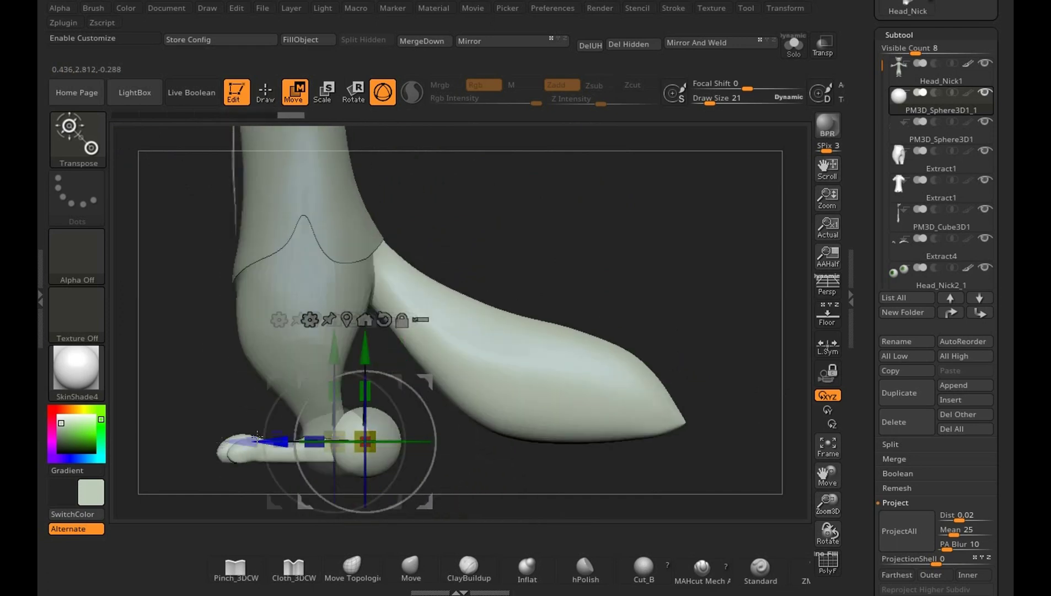
{"action": "mouse_move", "coordinate": [607, 475]}
{"action": "left_mouse_down"}
{"action": "mouse_move", "coordinate": [594, 423]}
{"action": "mouse_move", "coordinate": [678, 411]}
{"action": "left_mouse_up"}
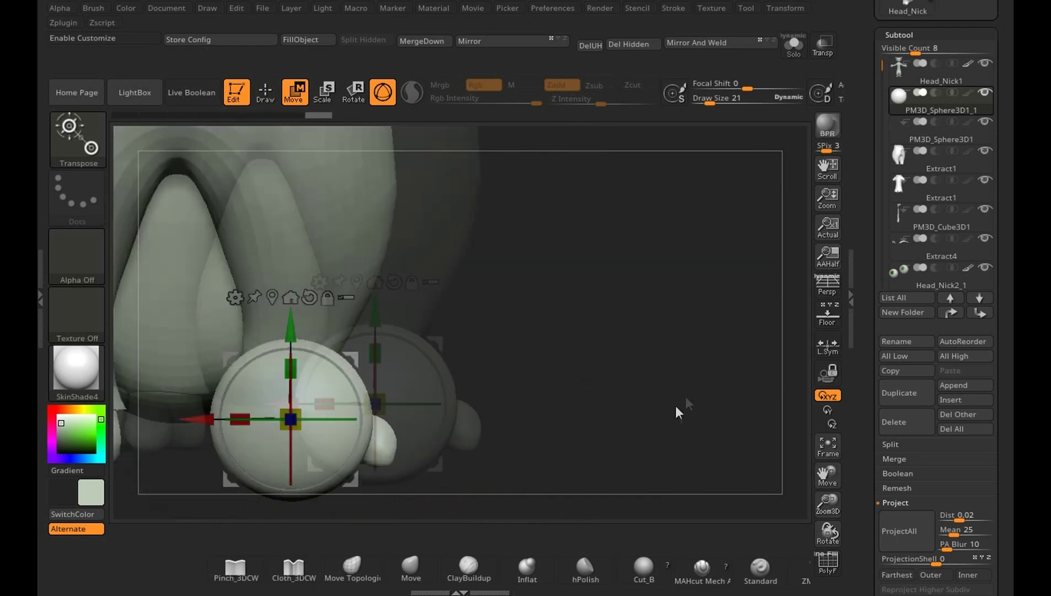
{"action": "left_click_drag", "start_coordinate": [333, 400], "coordinate": [469, 393]}
{"action": "left_click_drag", "start_coordinate": [640, 419], "coordinate": [648, 463]}
{"action": "left_click_drag", "start_coordinate": [492, 423], "coordinate": [475, 391]}
{"action": "left_click_drag", "start_coordinate": [547, 382], "coordinate": [596, 188]}
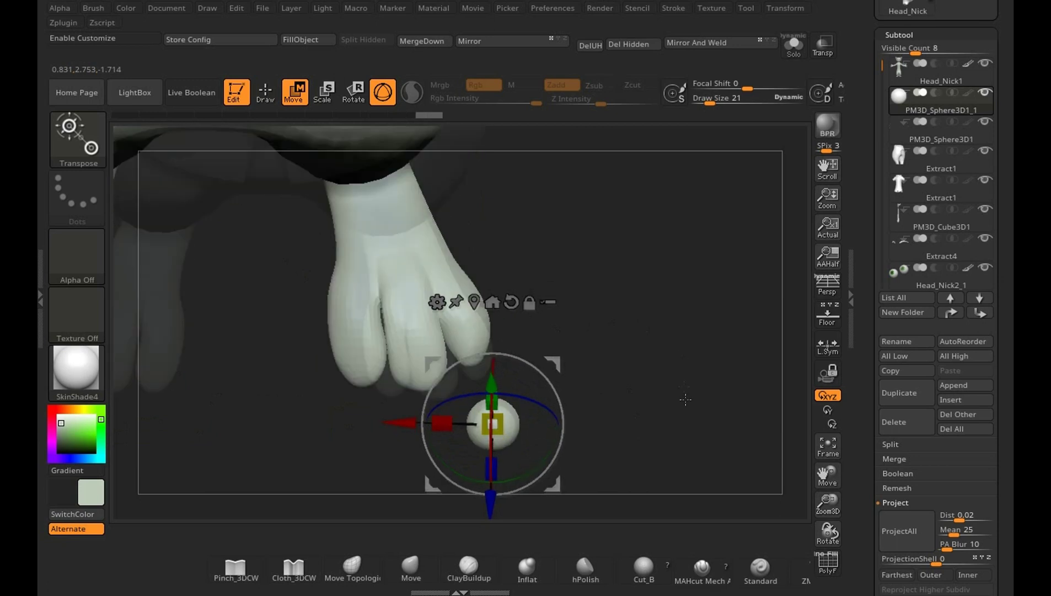
{"action": "left_click_drag", "start_coordinate": [674, 379], "coordinate": [591, 165]}
{"action": "left_click", "coordinate": [270, 99]}
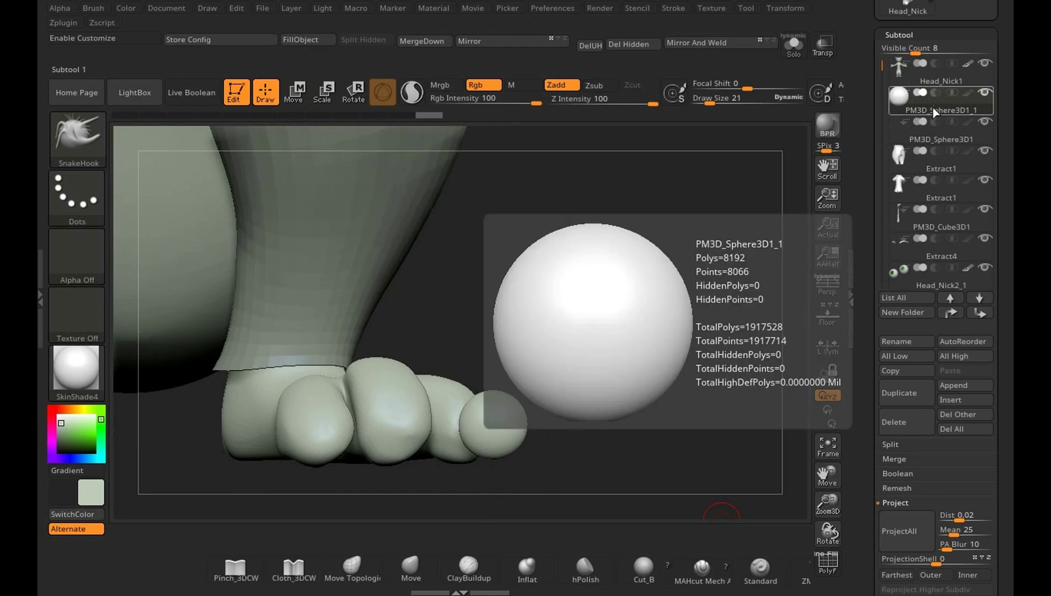
Trim the toe sphere flat with TrimCurve into a half-dome, then select the Move brush.
{"action": "left_click_drag", "start_coordinate": [650, 434], "coordinate": [611, 407]}
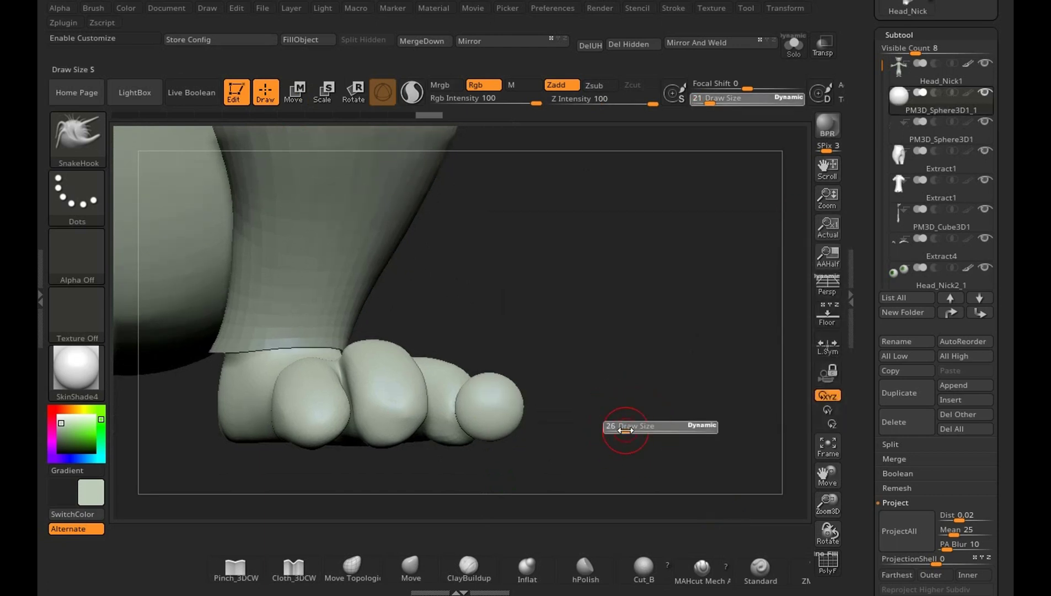
{"action": "left_click", "coordinate": [105, 132], "text": "ctrl+shift"}
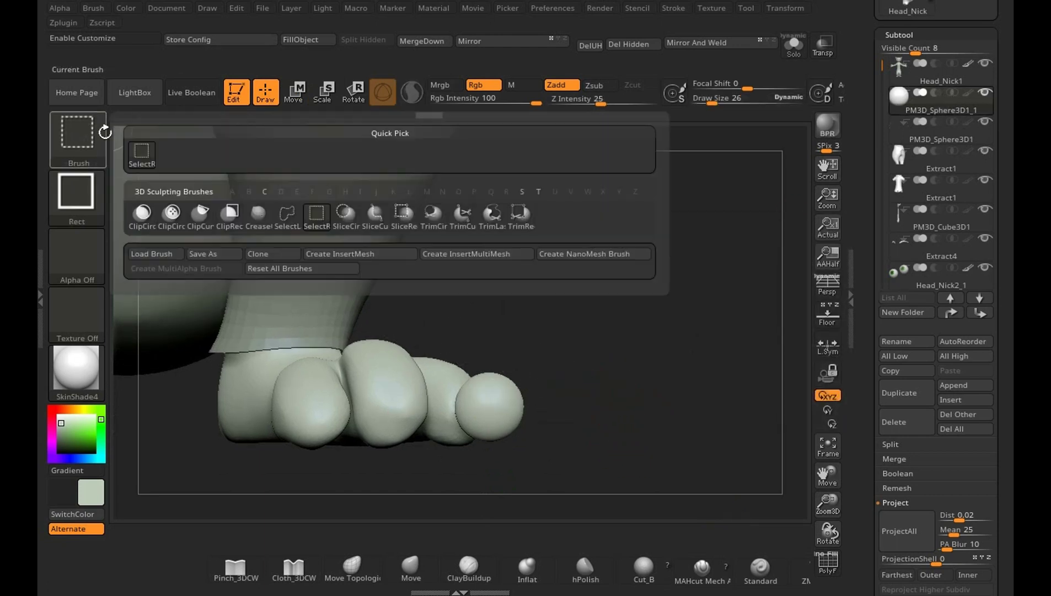
{"action": "left_click", "coordinate": [465, 219]}
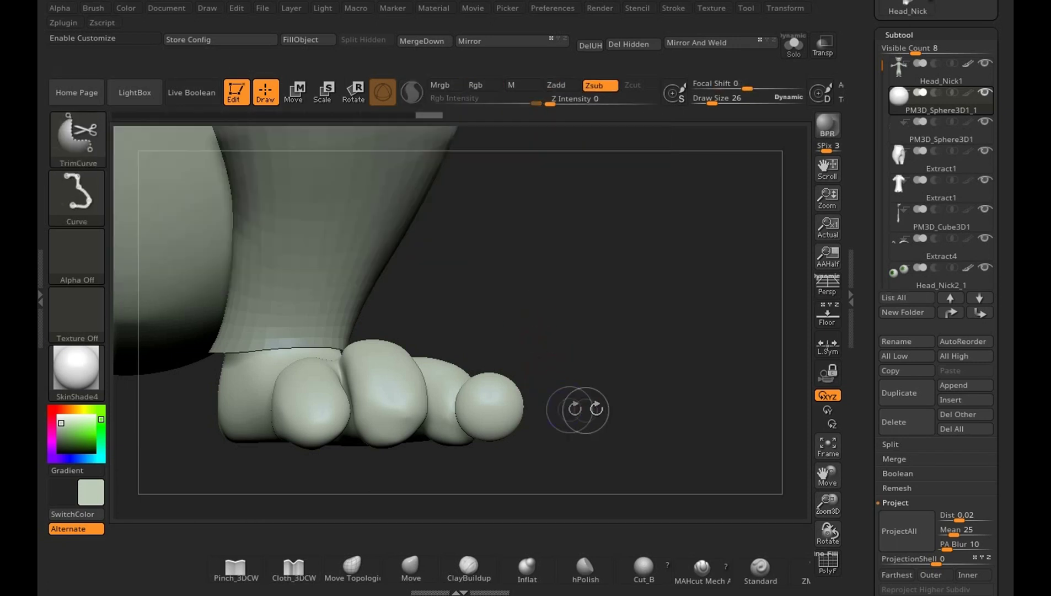
{"action": "left_click_drag", "start_coordinate": [650, 409], "coordinate": [254, 412]}
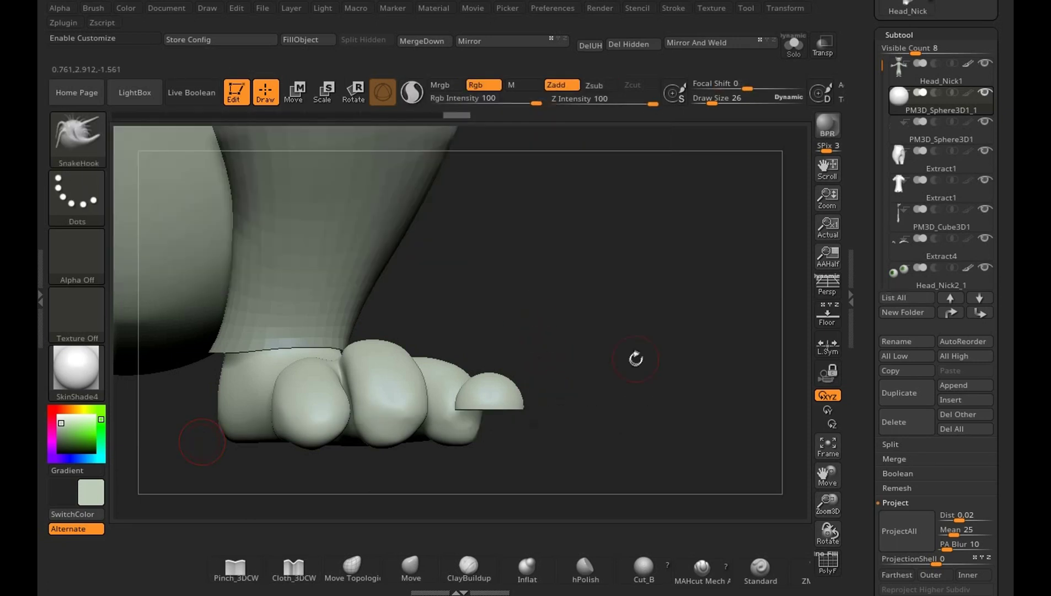
{"action": "left_click_drag", "start_coordinate": [632, 356], "coordinate": [544, 230]}
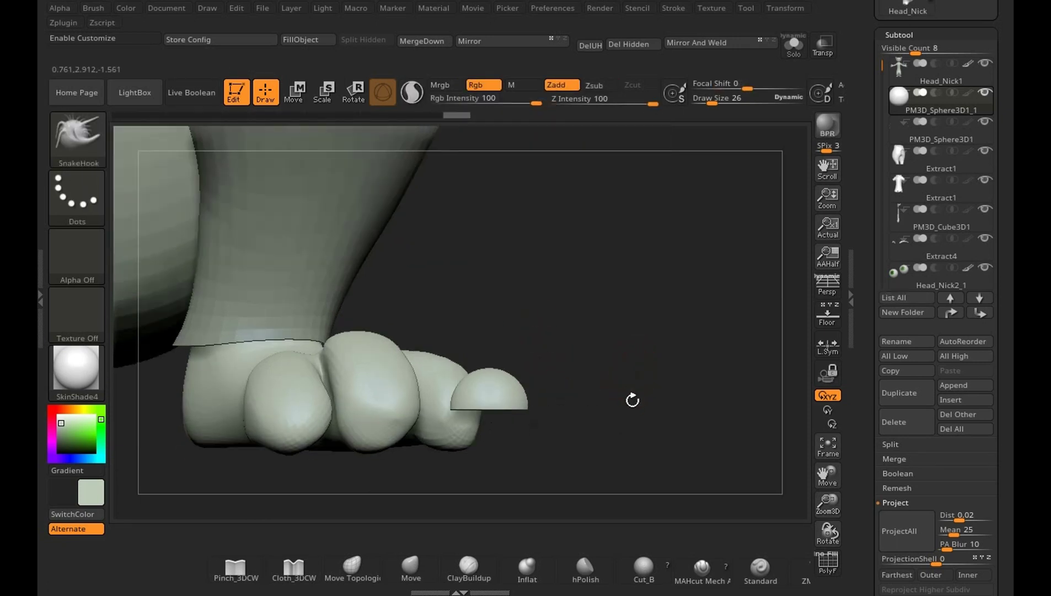
{"action": "left_click", "coordinate": [83, 119]}
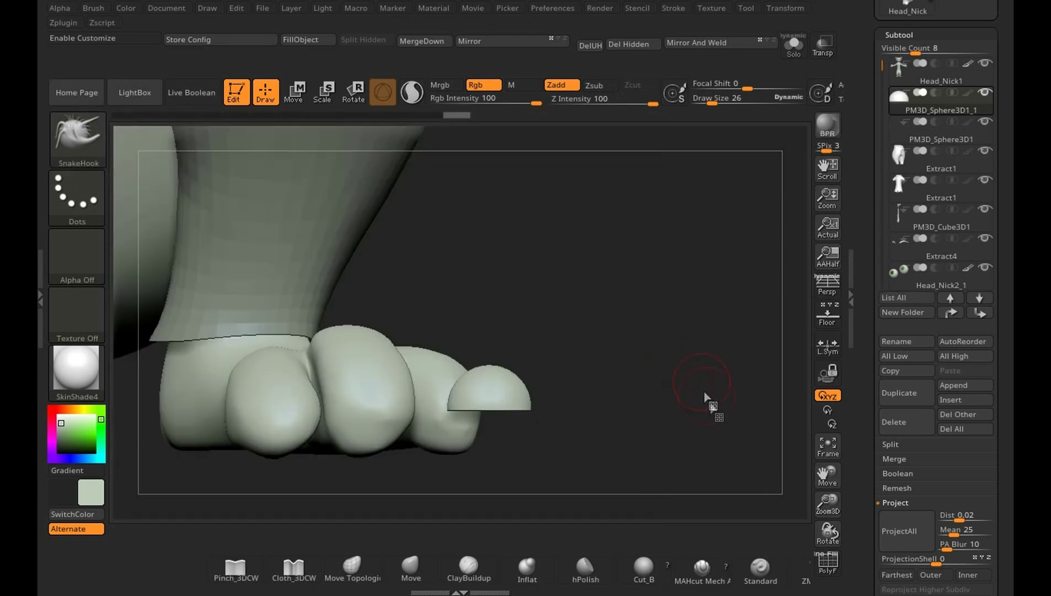
{"action": "left_click", "coordinate": [411, 565]}
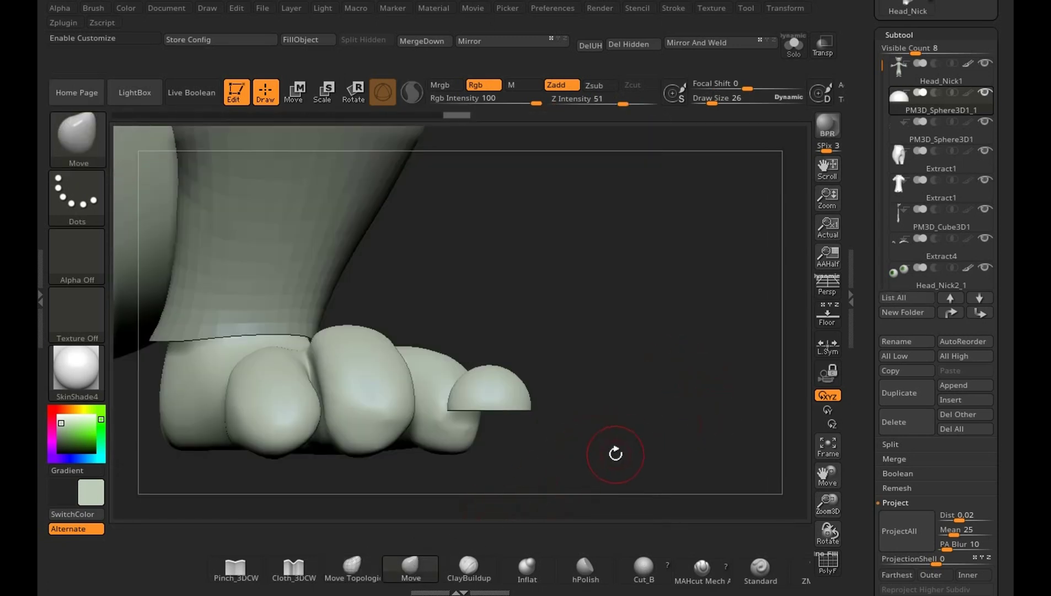
Orbit and zoom to a close side view of the toe nail.
{"action": "mouse_move", "coordinate": [636, 452]}
{"action": "left_mouse_down"}
{"action": "mouse_move", "coordinate": [522, 445]}
{"action": "mouse_move", "coordinate": [489, 407]}
{"action": "mouse_move", "coordinate": [485, 417]}
{"action": "mouse_move", "coordinate": [580, 419]}
{"action": "mouse_move", "coordinate": [481, 422]}
{"action": "mouse_move", "coordinate": [495, 415]}
{"action": "left_mouse_up"}
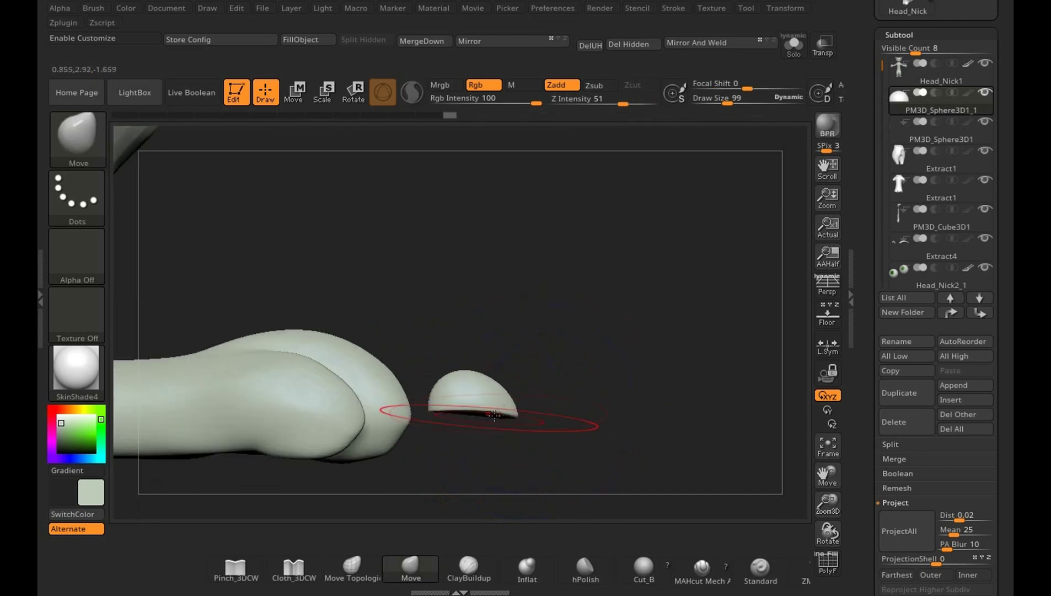
{"action": "mouse_move", "coordinate": [497, 371]}
{"action": "left_mouse_down"}
{"action": "mouse_move", "coordinate": [544, 457]}
{"action": "mouse_move", "coordinate": [539, 317]}
{"action": "mouse_move", "coordinate": [540, 336]}
{"action": "mouse_move", "coordinate": [492, 369]}
{"action": "left_mouse_up"}
{"action": "mouse_move", "coordinate": [606, 329]}
{"action": "left_mouse_down"}
{"action": "mouse_move", "coordinate": [580, 335]}
{"action": "mouse_move", "coordinate": [645, 354]}
{"action": "mouse_move", "coordinate": [743, 243]}
{"action": "left_mouse_up"}
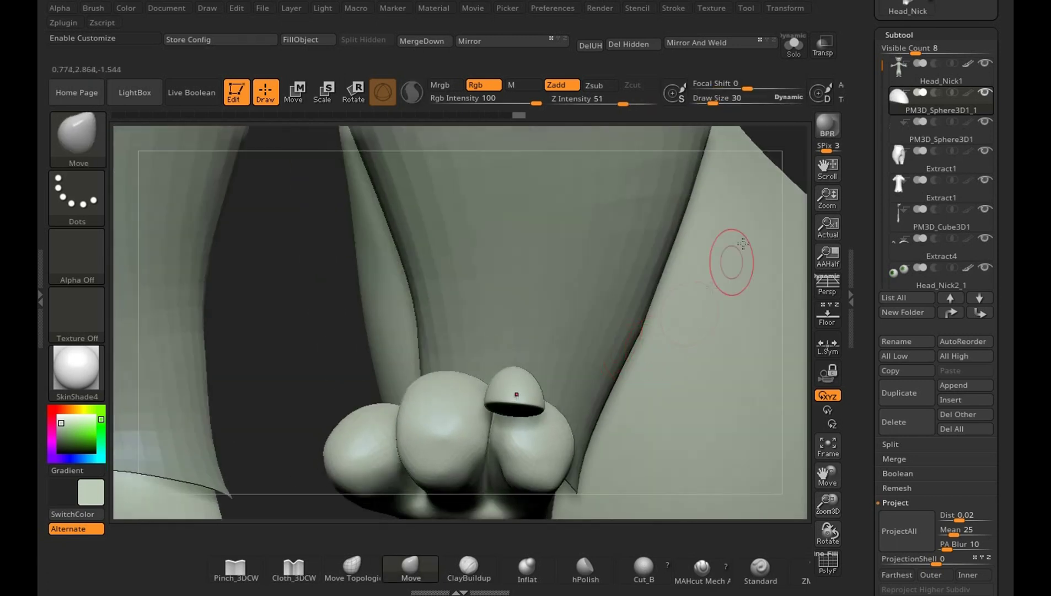
{"action": "mouse_move", "coordinate": [781, 152]}
{"action": "left_mouse_down"}
{"action": "mouse_move", "coordinate": [505, 409]}
{"action": "mouse_move", "coordinate": [542, 415]}
{"action": "mouse_move", "coordinate": [539, 394]}
{"action": "mouse_move", "coordinate": [499, 418]}
{"action": "mouse_move", "coordinate": [465, 410]}
{"action": "mouse_move", "coordinate": [525, 422]}
{"action": "mouse_move", "coordinate": [426, 407]}
{"action": "left_mouse_up"}
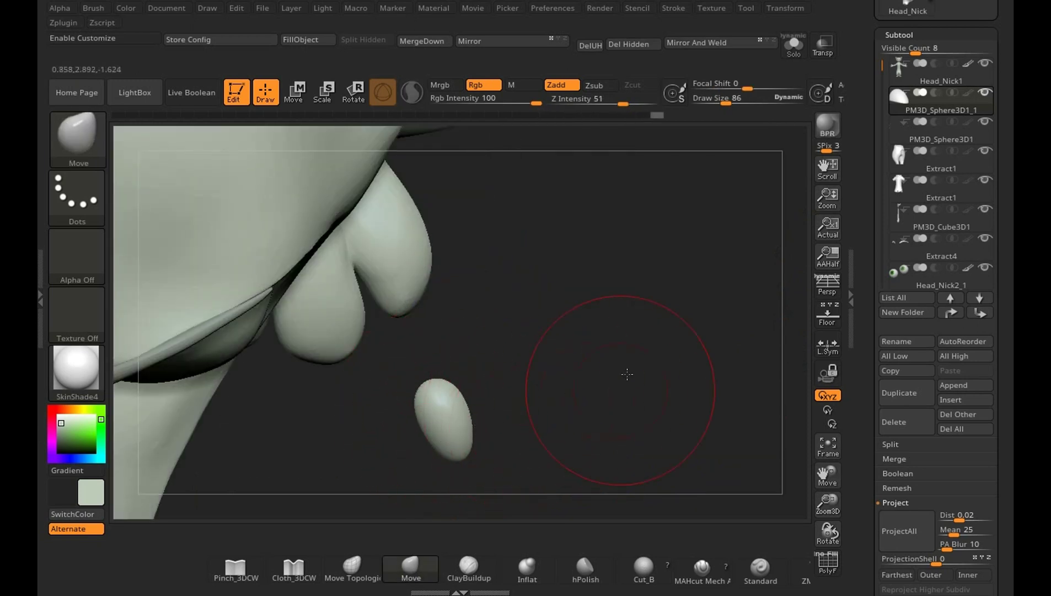
{"action": "left_click_drag", "start_coordinate": [627, 374], "coordinate": [572, 368], "text": "shift"}
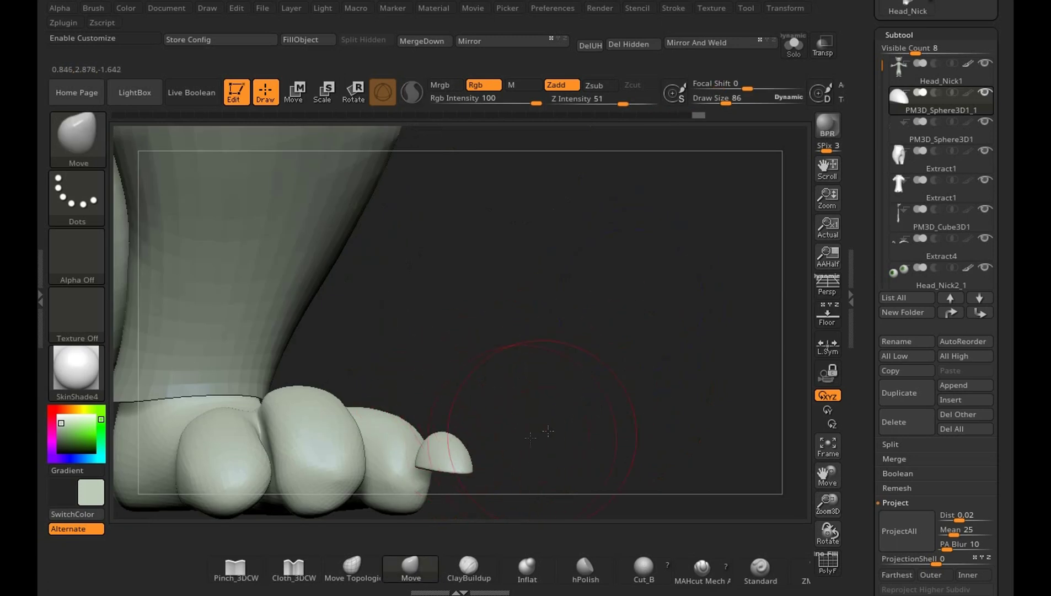
{"action": "mouse_move", "coordinate": [548, 431]}
{"action": "left_mouse_down"}
{"action": "mouse_move", "coordinate": [458, 471]}
{"action": "mouse_move", "coordinate": [544, 480]}
{"action": "mouse_move", "coordinate": [469, 445]}
{"action": "mouse_move", "coordinate": [441, 375]}
{"action": "mouse_move", "coordinate": [629, 456]}
{"action": "left_mouse_up"}
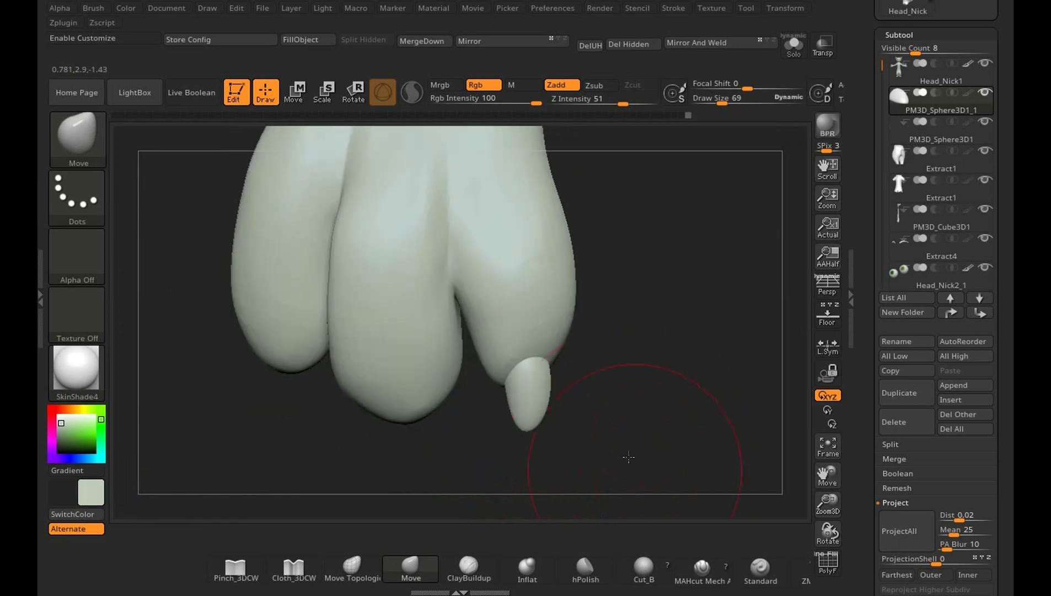
{"action": "left_click_drag", "start_coordinate": [639, 383], "coordinate": [689, 348]}
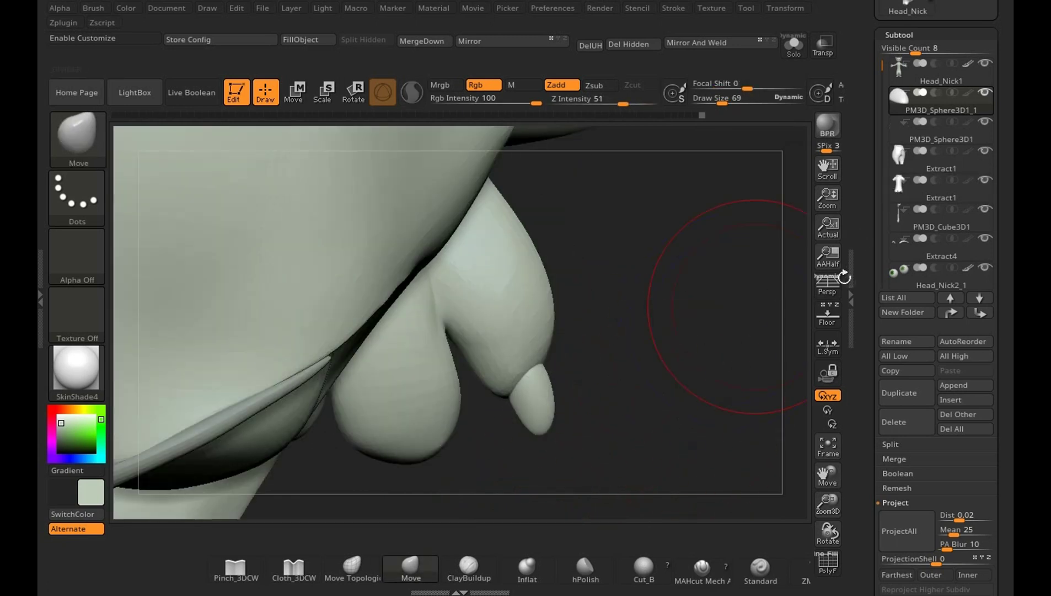
Show the floor grid and zoom in on a front view of the toes.
{"action": "left_click", "coordinate": [832, 323]}
{"action": "mouse_move", "coordinate": [760, 446]}
{"action": "left_mouse_down"}
{"action": "mouse_move", "coordinate": [708, 398]}
{"action": "mouse_move", "coordinate": [726, 395]}
{"action": "mouse_move", "coordinate": [715, 380]}
{"action": "left_mouse_up"}
{"action": "mouse_move", "coordinate": [751, 435]}
{"action": "left_mouse_down"}
{"action": "mouse_move", "coordinate": [812, 443]}
{"action": "mouse_move", "coordinate": [757, 434]}
{"action": "left_mouse_up"}
{"action": "left_click_drag", "start_coordinate": [735, 384], "coordinate": [690, 218], "text": "alt"}
{"action": "key", "text": "w"}
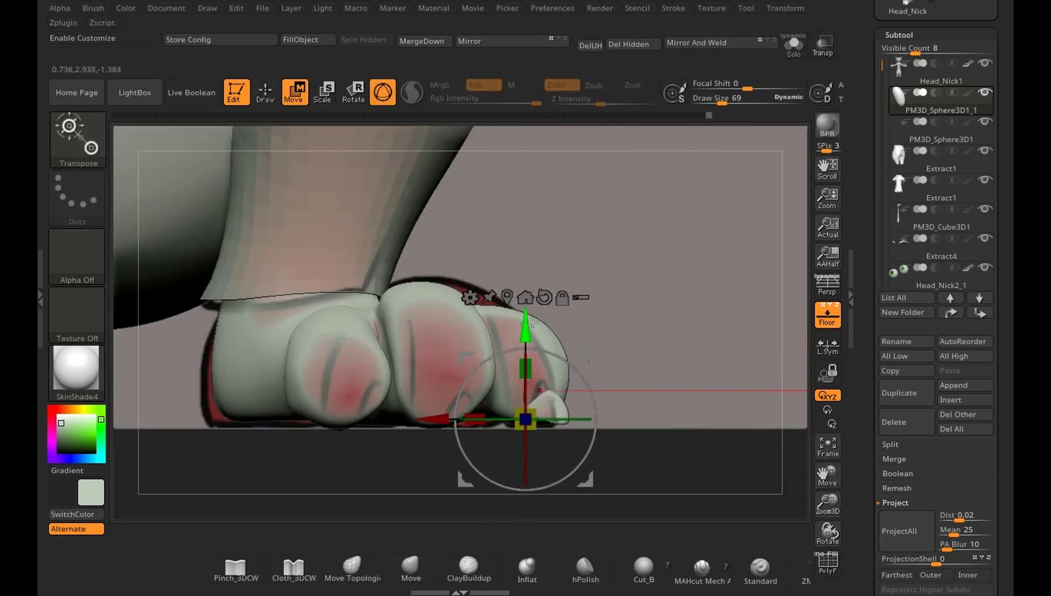
{"action": "left_click_drag", "start_coordinate": [566, 223], "coordinate": [354, 139], "text": "alt"}
Pull the dome up to the toe tip and lower it, with brush size 58.
{"action": "key", "text": "q"}
{"action": "left_click_drag", "start_coordinate": [560, 405], "coordinate": [566, 344]}
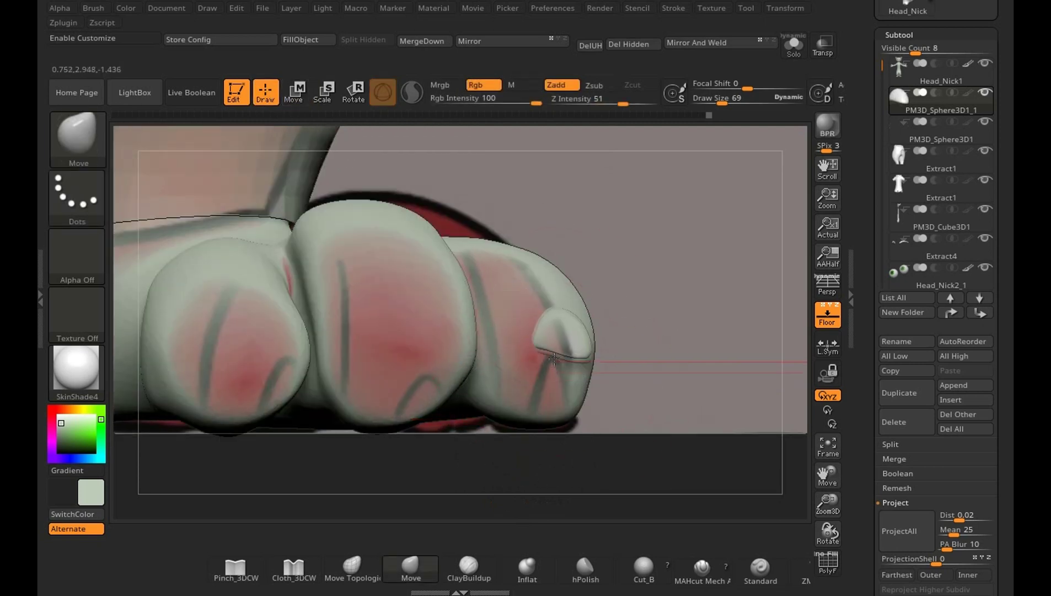
{"action": "key", "text": "s"}
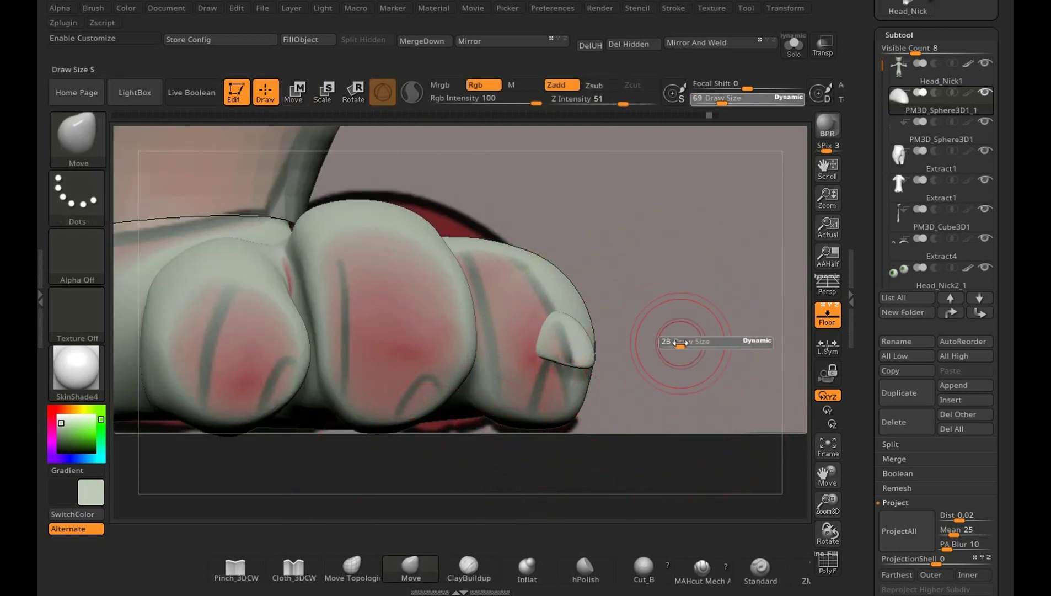
{"action": "key", "text": "s"}
{"action": "left_click_drag", "start_coordinate": [602, 358], "coordinate": [587, 387]}
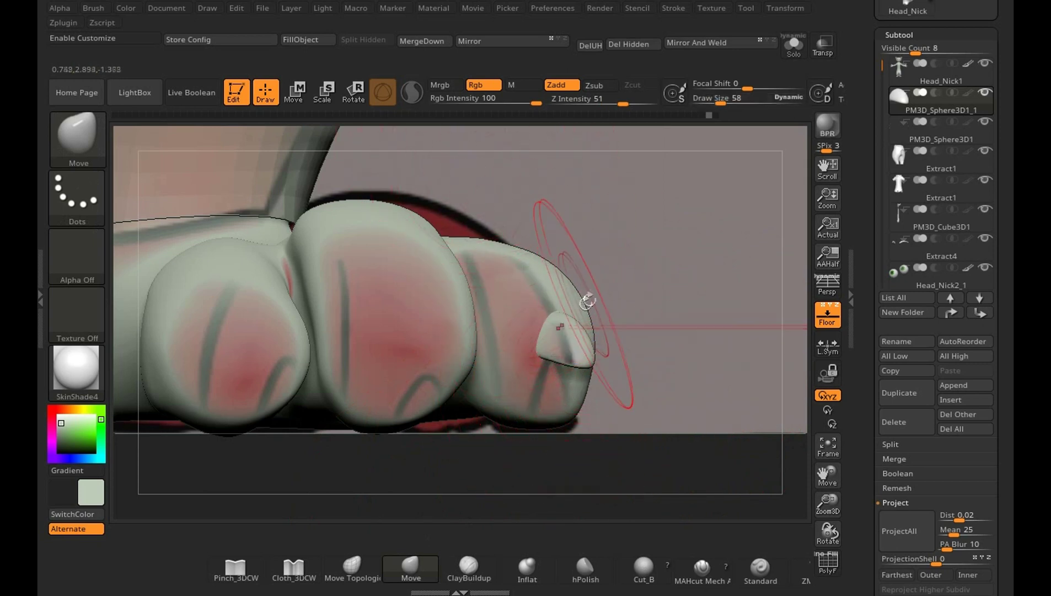
{"action": "key", "text": "w"}
{"action": "left_click_drag", "start_coordinate": [526, 422], "coordinate": [526, 469]}
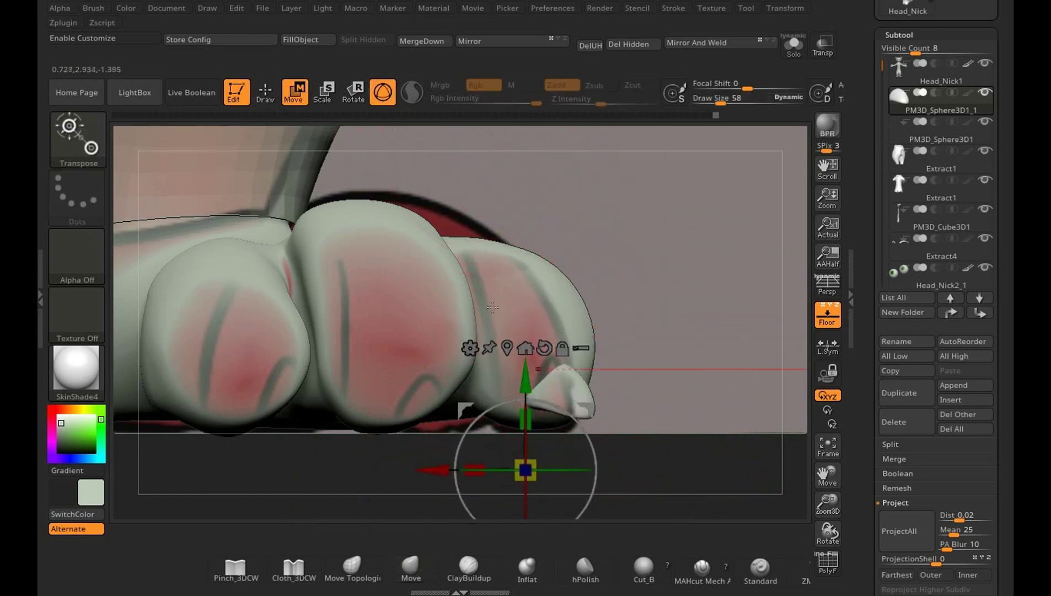
Pull the dome into a pointed claw tip and hide the floor grid.
{"action": "key", "text": "q"}
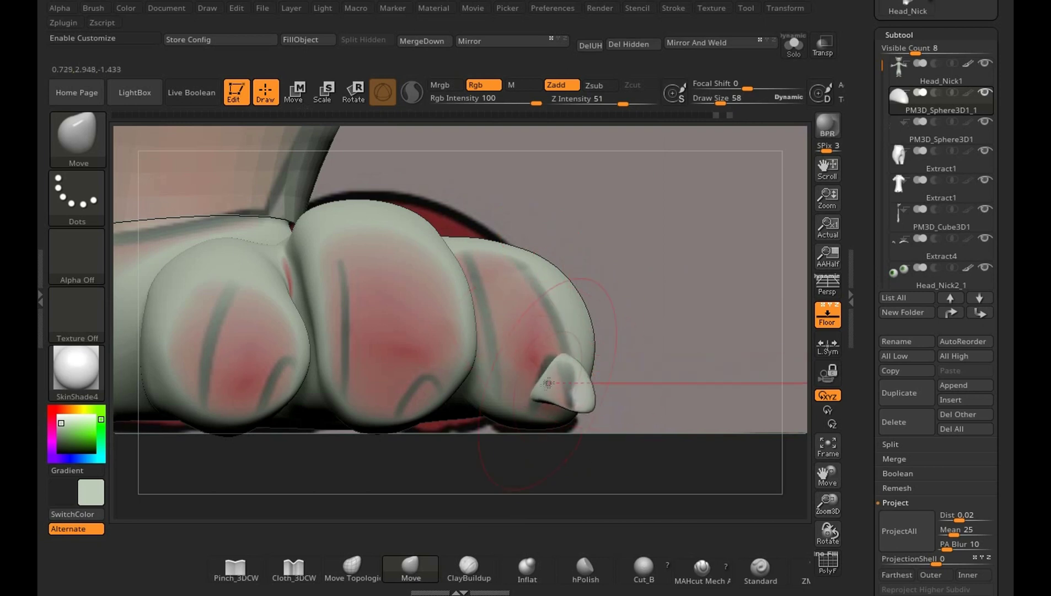
{"action": "left_click_drag", "start_coordinate": [548, 383], "coordinate": [556, 366]}
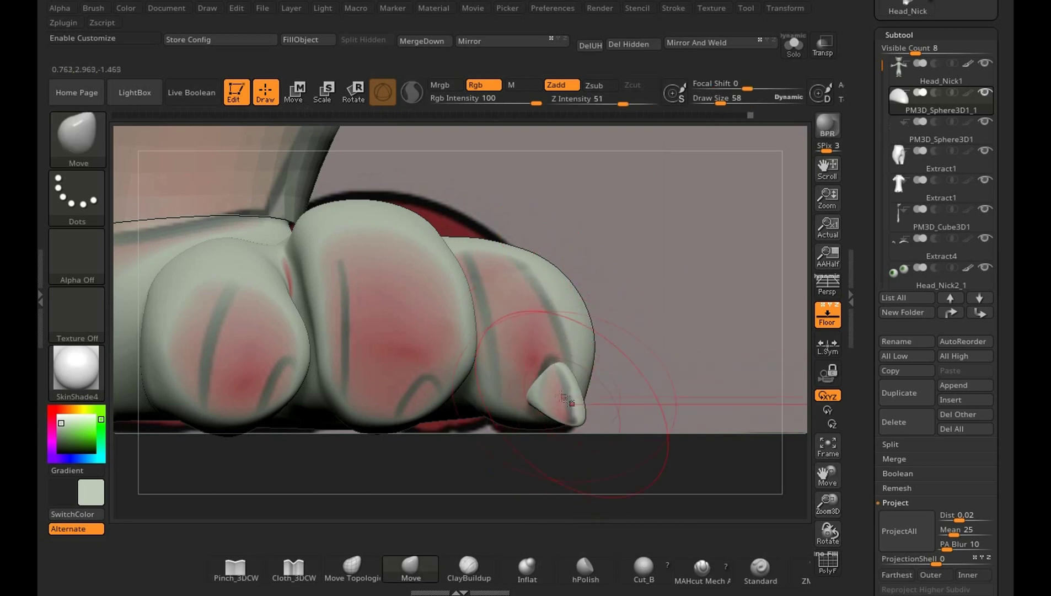
{"action": "key", "text": "shift+p"}
{"action": "mouse_move", "coordinate": [673, 381]}
{"action": "left_mouse_down"}
{"action": "mouse_move", "coordinate": [685, 274]}
{"action": "mouse_move", "coordinate": [711, 316]}
{"action": "mouse_move", "coordinate": [693, 346]}
{"action": "mouse_move", "coordinate": [563, 424]}
{"action": "left_mouse_up"}
{"action": "key", "text": "s"}
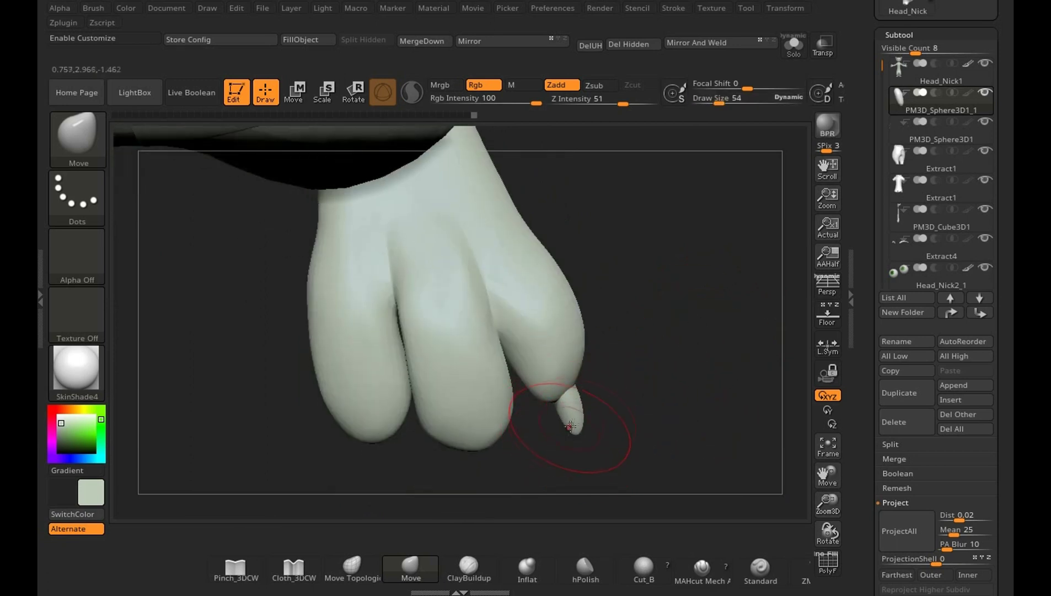
{"action": "left_click", "coordinate": [589, 348], "text": "alt"}
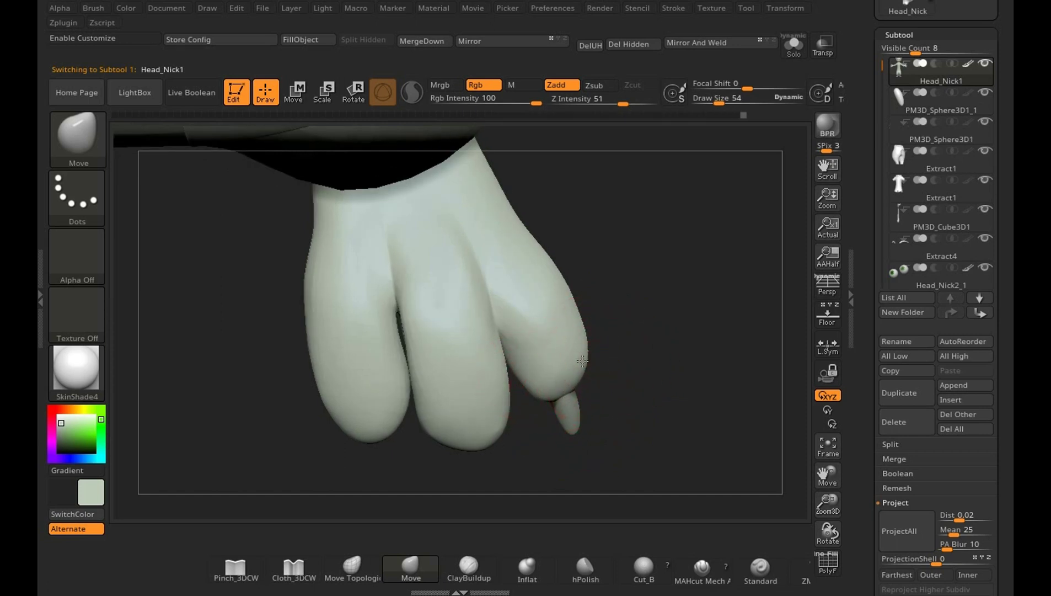
Set brush size to 39 and move the claw piece onto a toe tip.
{"action": "type", "text": "s"}
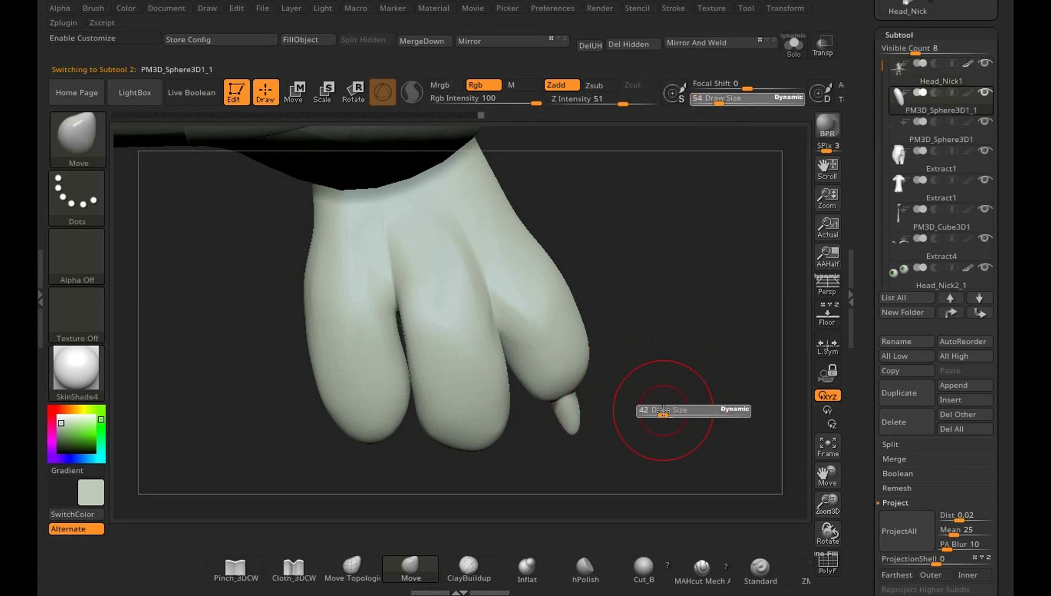
{"action": "type", "text": "39"}
{"action": "key", "text": "Return"}
{"action": "key", "text": "w"}
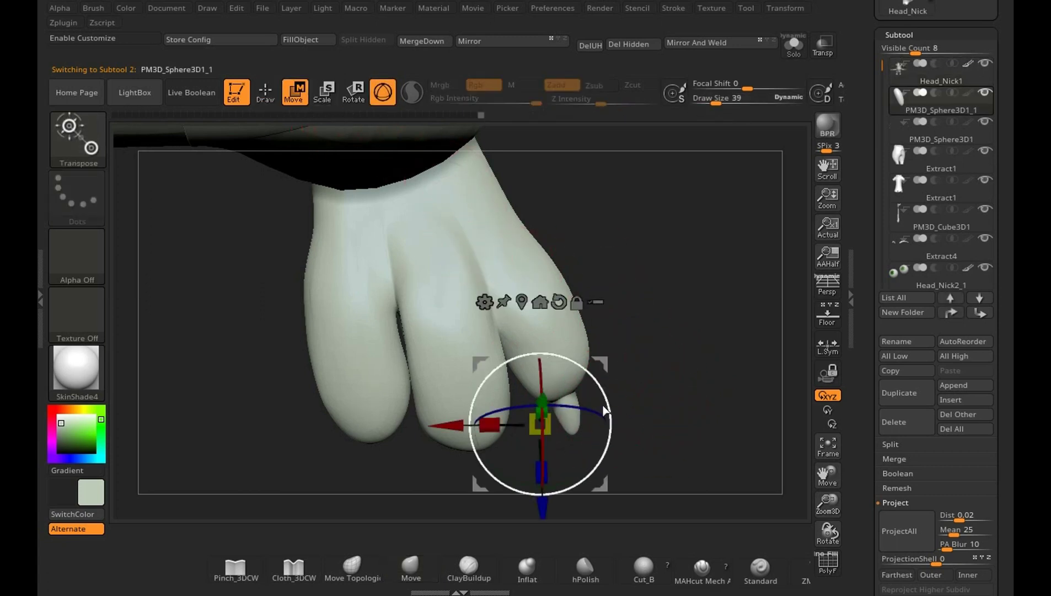
{"action": "left_click_drag", "start_coordinate": [540, 424], "coordinate": [561, 394], "text": "alt"}
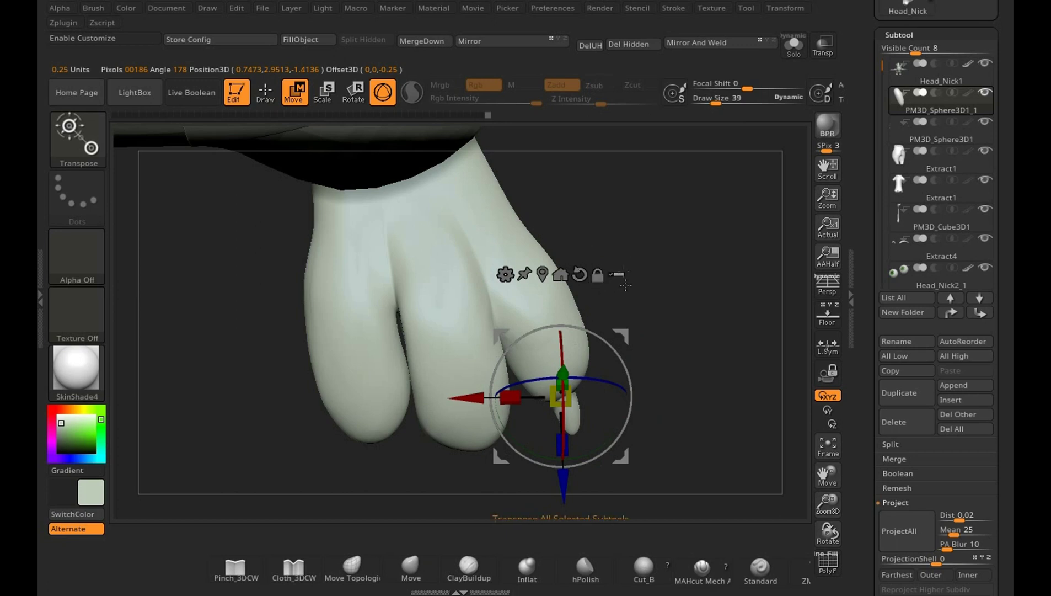
{"action": "left_click_drag", "start_coordinate": [621, 337], "coordinate": [534, 397], "text": "alt"}
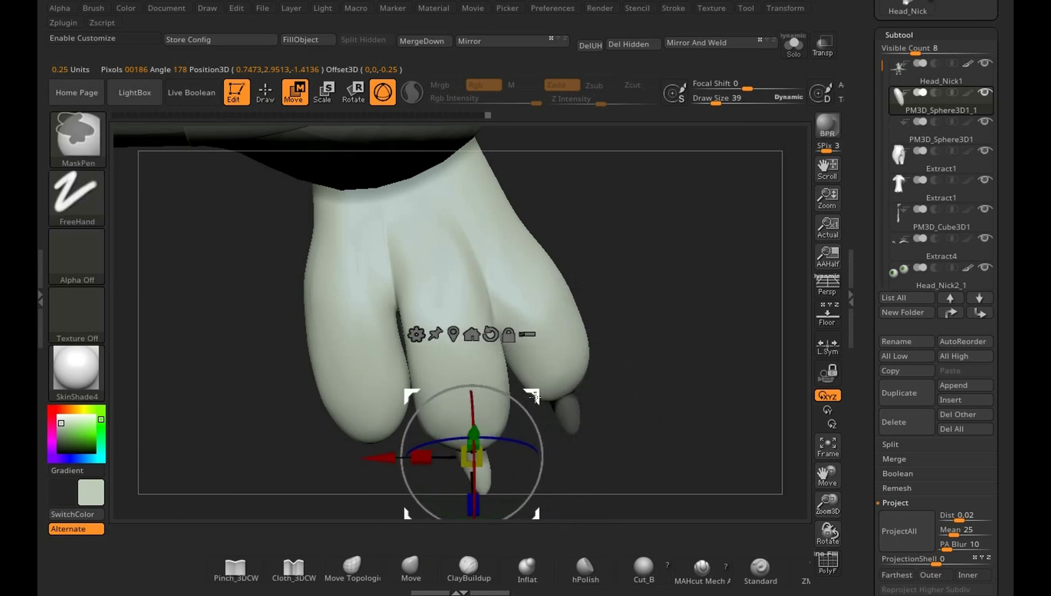
Orbit around the foot, reset the gizmo's axes, and undo that reset.
{"action": "mouse_move", "coordinate": [700, 422]}
{"action": "left_mouse_down"}
{"action": "mouse_move", "coordinate": [479, 368]}
{"action": "mouse_move", "coordinate": [488, 359]}
{"action": "mouse_move", "coordinate": [552, 401]}
{"action": "mouse_move", "coordinate": [712, 385]}
{"action": "left_mouse_up"}
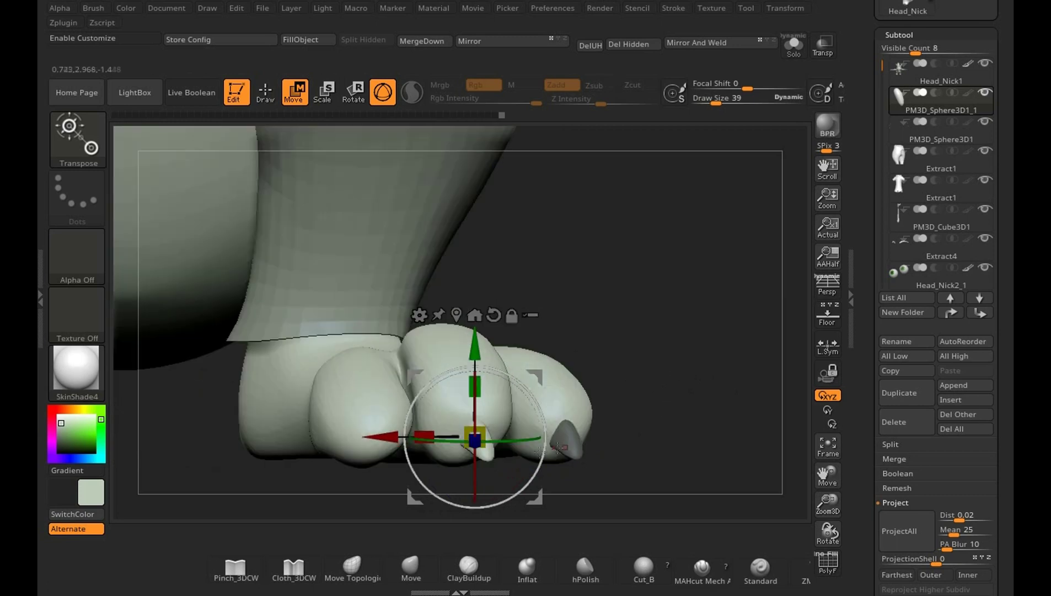
{"action": "mouse_move", "coordinate": [537, 409]}
{"action": "left_mouse_down"}
{"action": "mouse_move", "coordinate": [704, 446]}
{"action": "mouse_move", "coordinate": [716, 485]}
{"action": "mouse_move", "coordinate": [725, 431]}
{"action": "mouse_move", "coordinate": [716, 379]}
{"action": "left_mouse_up"}
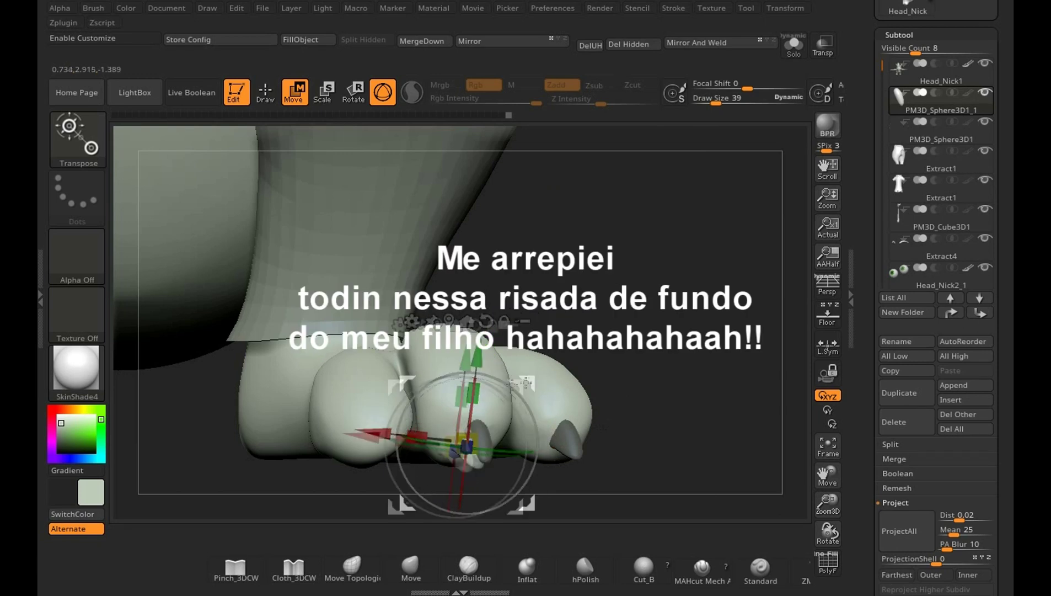
{"action": "mouse_move", "coordinate": [555, 375]}
{"action": "left_mouse_down"}
{"action": "mouse_move", "coordinate": [661, 480]}
{"action": "mouse_move", "coordinate": [420, 454]}
{"action": "left_mouse_up"}
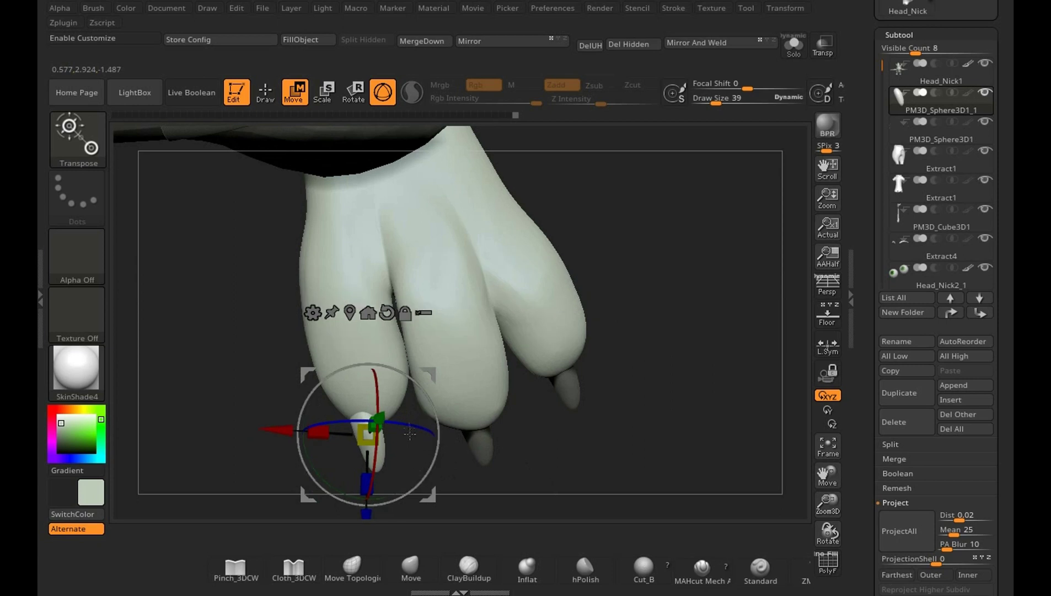
{"action": "mouse_move", "coordinate": [396, 417]}
{"action": "left_mouse_down"}
{"action": "mouse_move", "coordinate": [436, 466]}
{"action": "mouse_move", "coordinate": [432, 341]}
{"action": "left_mouse_up"}
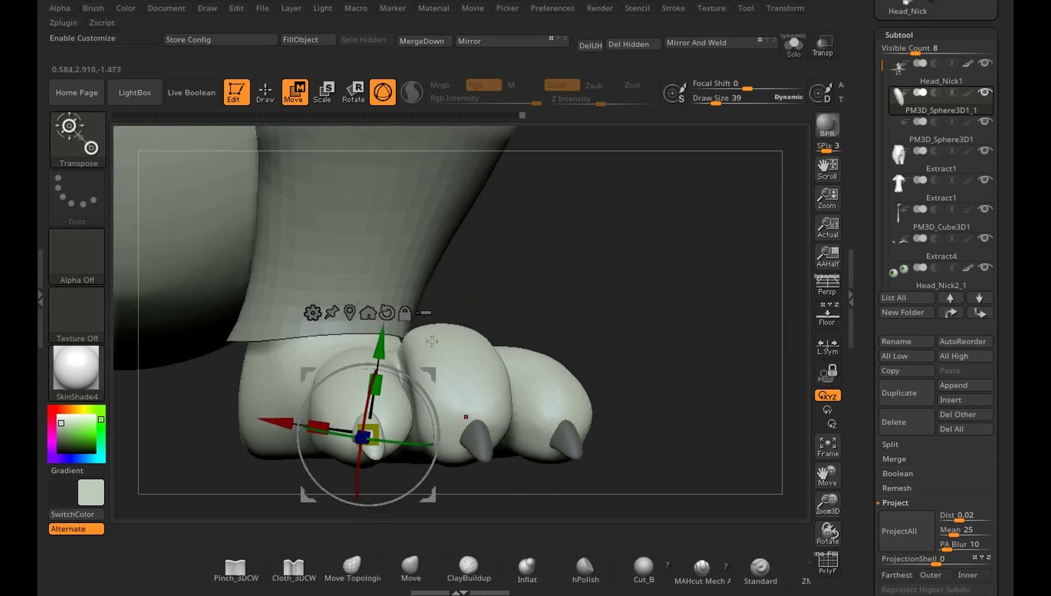
{"action": "left_click", "coordinate": [387, 312]}
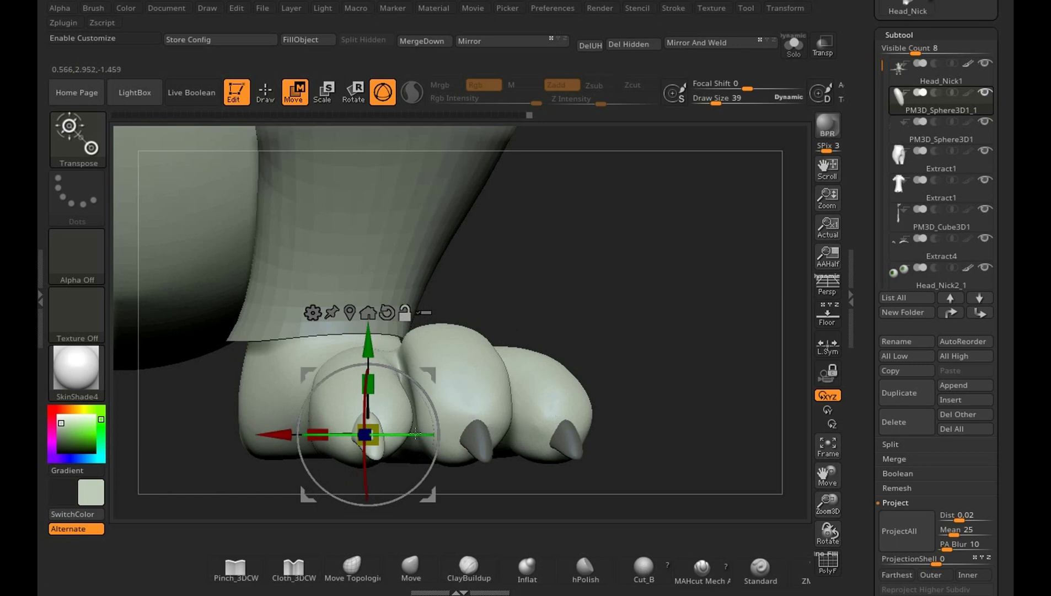
{"action": "key", "text": "ctrl+z"}
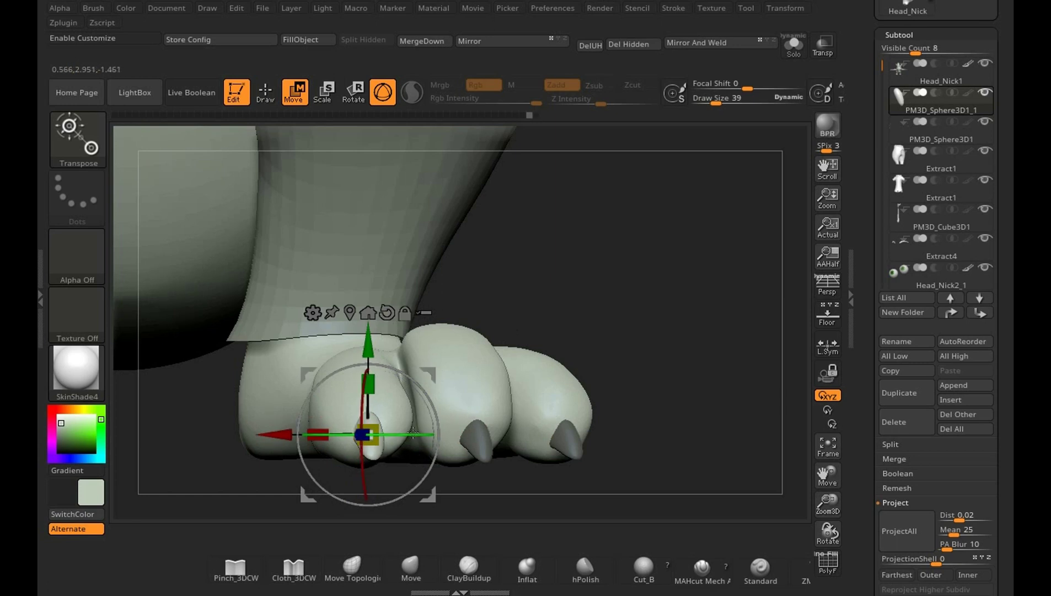
{"action": "mouse_move", "coordinate": [413, 434]}
{"action": "left_mouse_down"}
{"action": "mouse_move", "coordinate": [676, 283]}
{"action": "mouse_move", "coordinate": [741, 392]}
{"action": "mouse_move", "coordinate": [685, 330]}
{"action": "left_mouse_up"}
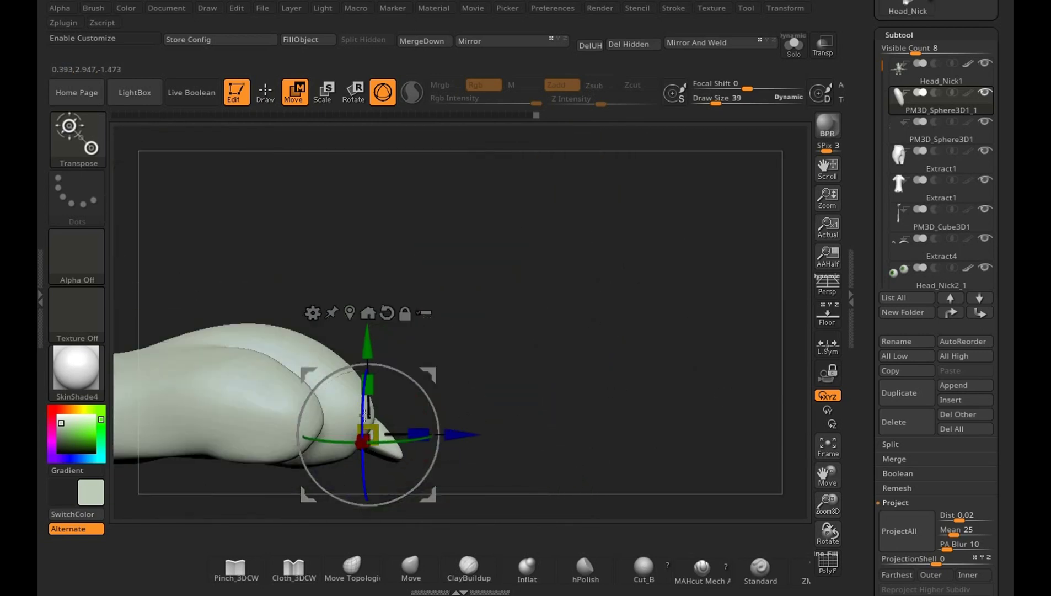
Select the Move brush and make the fox body Head_Nick1 the active subtool.
{"action": "key", "text": "q"}
{"action": "key", "text": "b"}
{"action": "key", "text": "m"}
{"action": "key", "text": "v"}
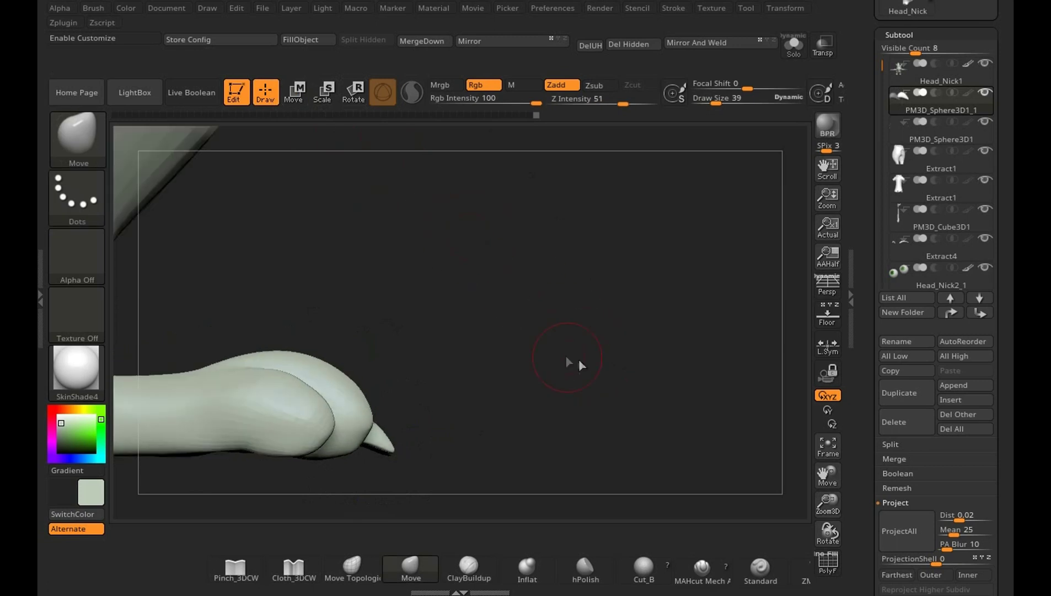
{"action": "mouse_move", "coordinate": [568, 363]}
{"action": "left_mouse_down"}
{"action": "mouse_move", "coordinate": [558, 457]}
{"action": "mouse_move", "coordinate": [612, 422]}
{"action": "left_mouse_up"}
{"action": "left_click", "coordinate": [445, 317], "text": "alt"}
{"action": "left_click_drag", "start_coordinate": [529, 353], "coordinate": [609, 410]}
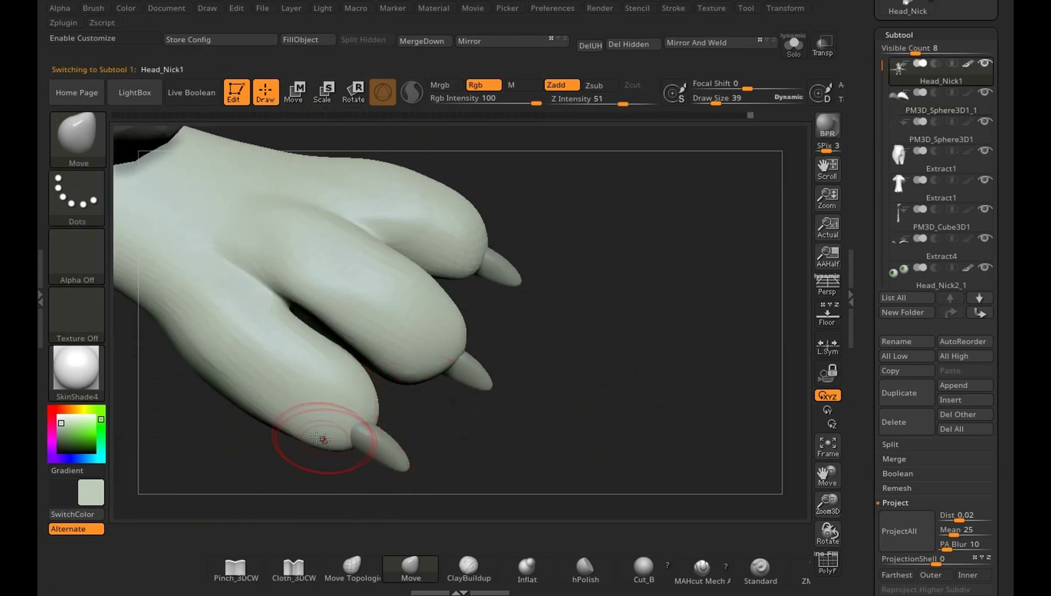
Resize the brush to 109 then 54 and orbit to a flat side view of the toes.
{"action": "key", "text": "s"}
{"action": "left_click_drag", "start_coordinate": [322, 438], "coordinate": [364, 367]}
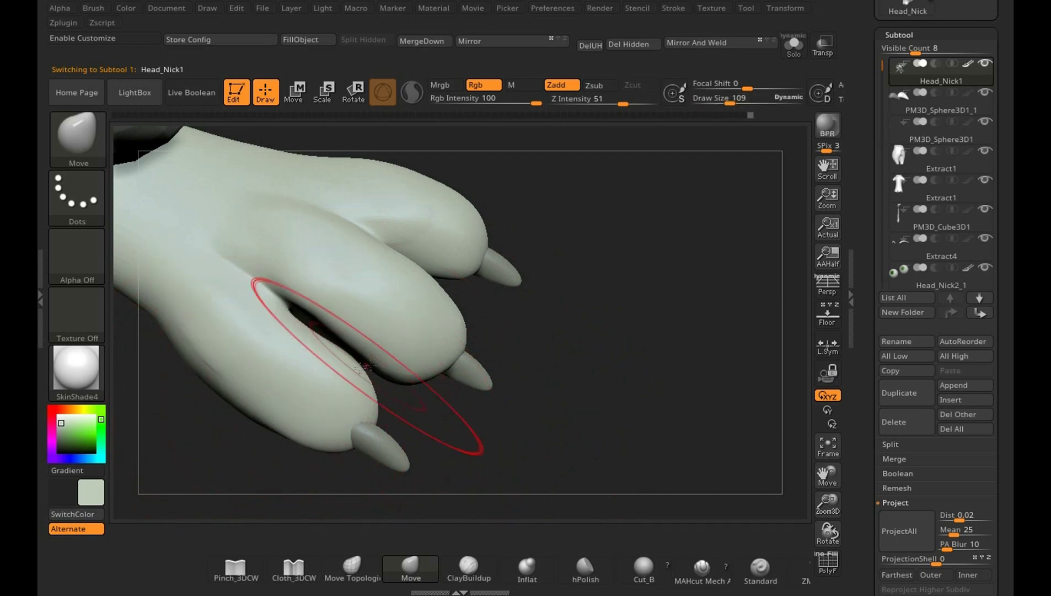
{"action": "key", "text": "s"}
{"action": "left_click_drag", "start_coordinate": [331, 330], "coordinate": [298, 330]}
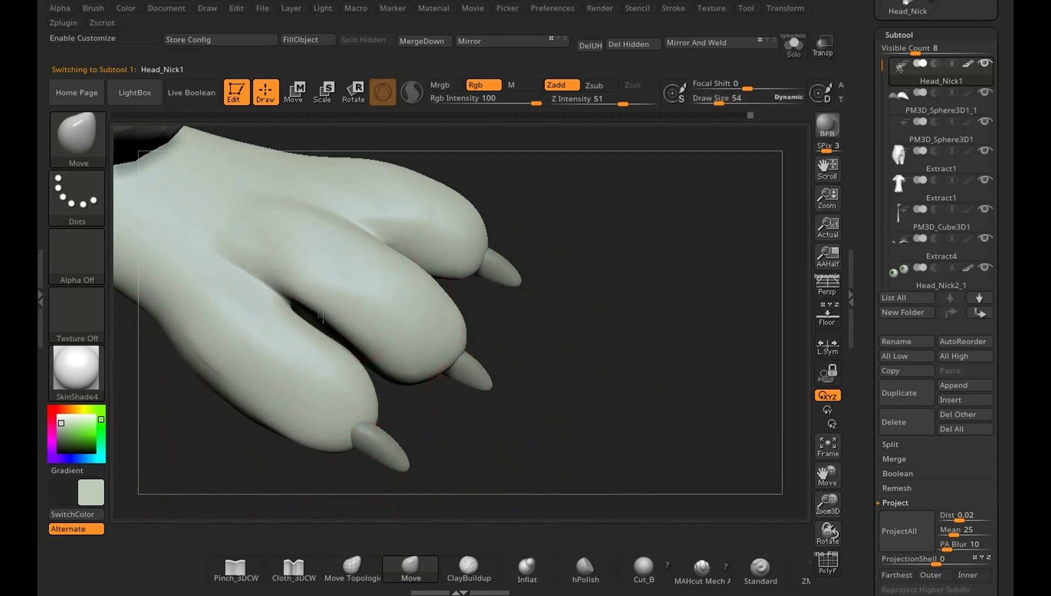
{"action": "left_click_drag", "start_coordinate": [553, 332], "coordinate": [422, 358]}
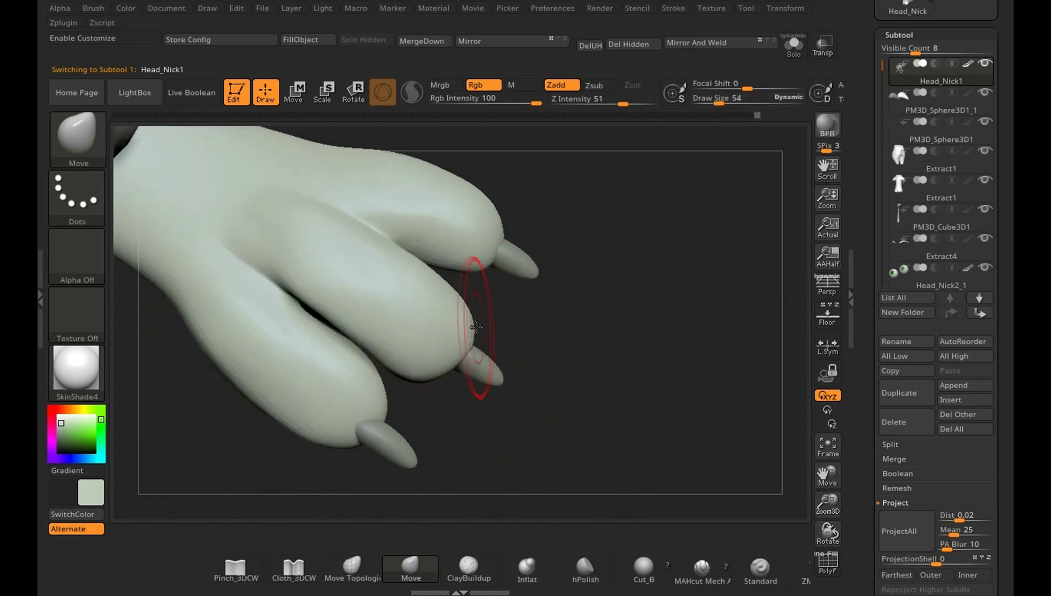
{"action": "left_click_drag", "start_coordinate": [573, 348], "coordinate": [474, 341]}
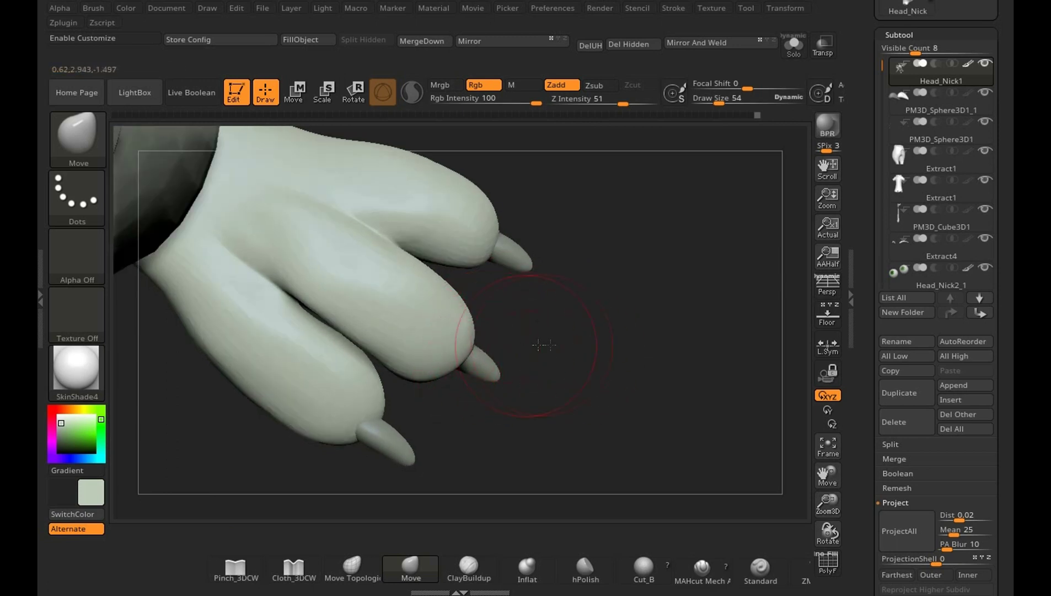
{"action": "left_click_drag", "start_coordinate": [543, 345], "coordinate": [470, 310]}
{"action": "left_click_drag", "start_coordinate": [553, 345], "coordinate": [596, 267], "text": "shift"}
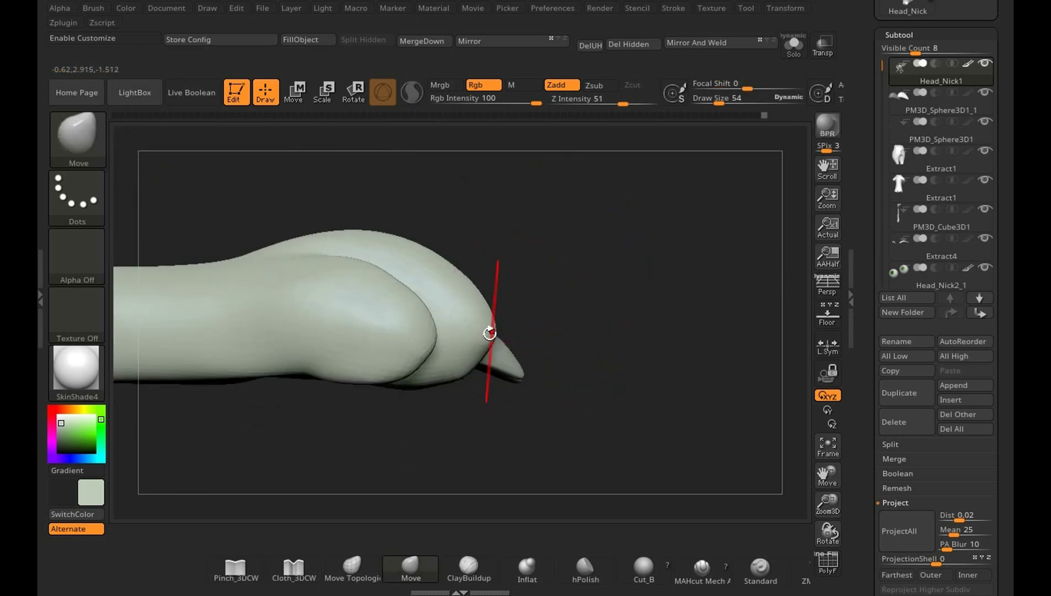
{"action": "mouse_move", "coordinate": [639, 384]}
{"action": "left_mouse_down"}
{"action": "mouse_move", "coordinate": [677, 373]}
{"action": "mouse_move", "coordinate": [659, 389]}
{"action": "mouse_move", "coordinate": [594, 403]}
{"action": "mouse_move", "coordinate": [597, 310]}
{"action": "mouse_move", "coordinate": [665, 356]}
{"action": "mouse_move", "coordinate": [646, 375]}
{"action": "mouse_move", "coordinate": [675, 208]}
{"action": "mouse_move", "coordinate": [399, 393]}
{"action": "left_mouse_up"}
Set brush size to 39 then 58 while inspecting the paw from side and front.
{"action": "key", "text": "s"}
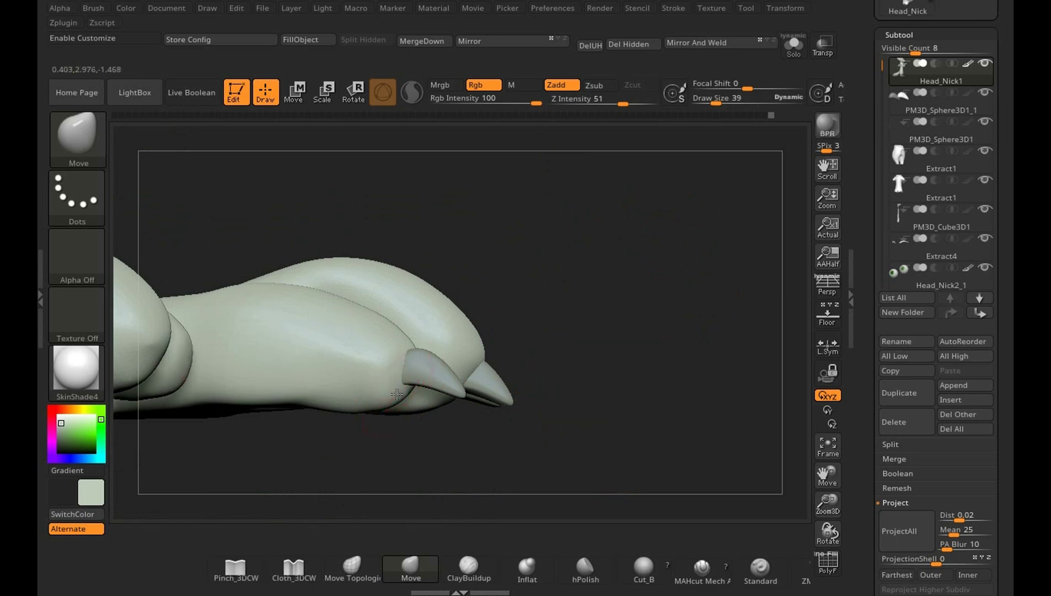
{"action": "left_click_drag", "start_coordinate": [410, 346], "coordinate": [470, 350]}
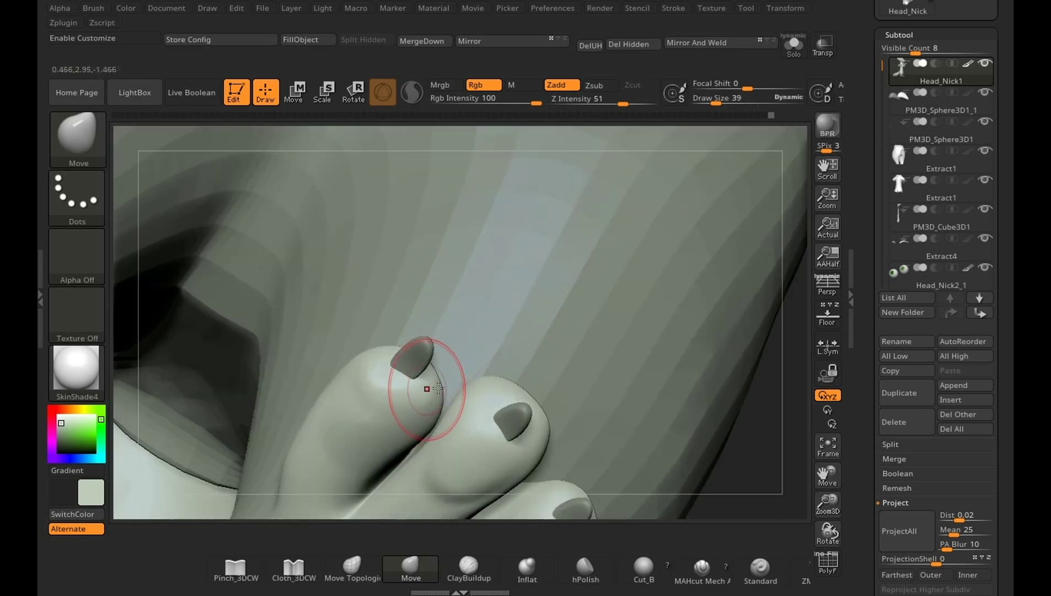
{"action": "mouse_move", "coordinate": [770, 438]}
{"action": "left_mouse_down"}
{"action": "mouse_move", "coordinate": [763, 417]}
{"action": "mouse_move", "coordinate": [387, 364]}
{"action": "mouse_move", "coordinate": [427, 367]}
{"action": "left_mouse_up"}
{"action": "type", "text": "s58"}
{"action": "key", "text": "Return"}
{"action": "mouse_move", "coordinate": [740, 365]}
{"action": "left_mouse_down"}
{"action": "mouse_move", "coordinate": [709, 308]}
{"action": "mouse_move", "coordinate": [715, 509]}
{"action": "mouse_move", "coordinate": [669, 343]}
{"action": "mouse_move", "coordinate": [715, 448]}
{"action": "mouse_move", "coordinate": [659, 392]}
{"action": "mouse_move", "coordinate": [650, 416]}
{"action": "mouse_move", "coordinate": [662, 434]}
{"action": "mouse_move", "coordinate": [652, 430]}
{"action": "mouse_move", "coordinate": [688, 465]}
{"action": "mouse_move", "coordinate": [662, 335]}
{"action": "mouse_move", "coordinate": [663, 434]}
{"action": "mouse_move", "coordinate": [697, 434]}
{"action": "left_mouse_up"}
Select the PM3D_Sphere3D1_1 claw subtool and Mirror And Weld it onto the other foot.
{"action": "left_click", "coordinate": [663, 433], "text": "alt"}
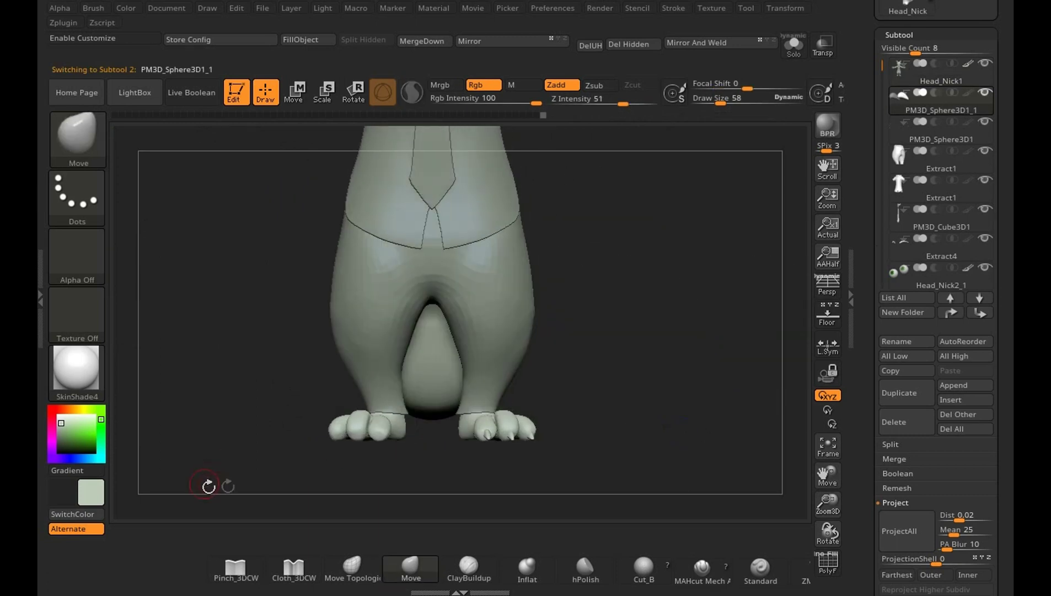
{"action": "left_click_drag", "start_coordinate": [715, 320], "coordinate": [730, 181], "text": "alt"}
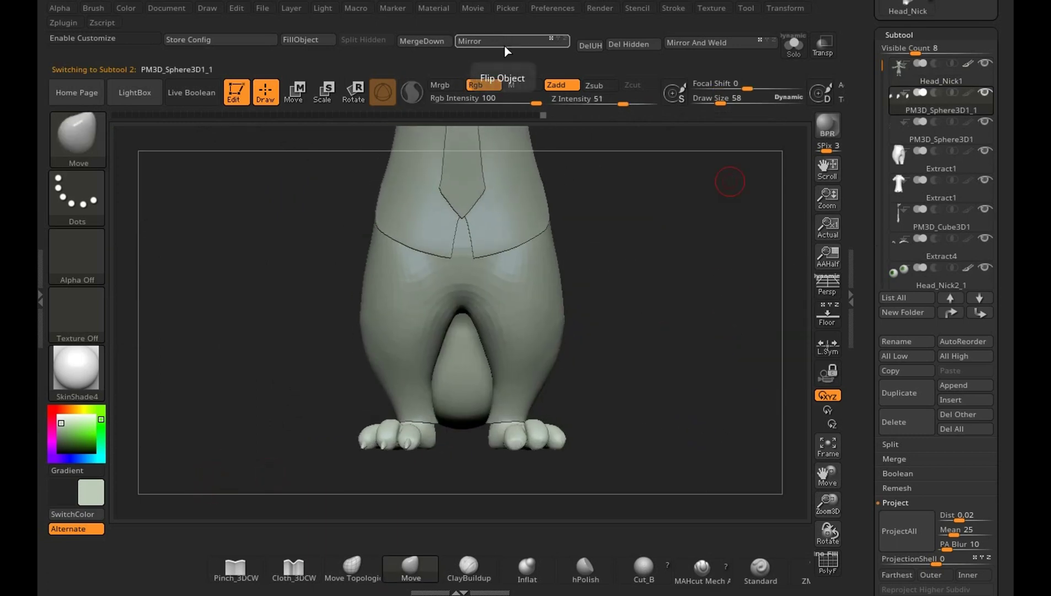
{"action": "left_click", "coordinate": [711, 53]}
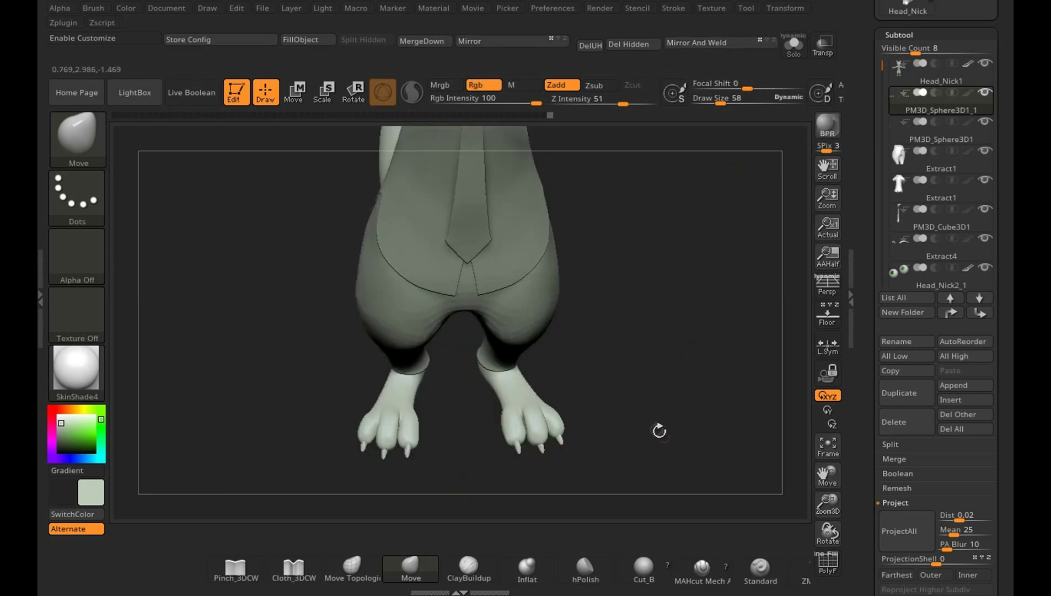
{"action": "mouse_move", "coordinate": [659, 430]}
{"action": "left_mouse_down"}
{"action": "mouse_move", "coordinate": [481, 519]}
{"action": "mouse_move", "coordinate": [713, 461]}
{"action": "mouse_move", "coordinate": [692, 378]}
{"action": "mouse_move", "coordinate": [672, 373]}
{"action": "mouse_move", "coordinate": [692, 462]}
{"action": "mouse_move", "coordinate": [727, 469]}
{"action": "mouse_move", "coordinate": [683, 462]}
{"action": "mouse_move", "coordinate": [685, 429]}
{"action": "mouse_move", "coordinate": [678, 462]}
{"action": "mouse_move", "coordinate": [664, 466]}
{"action": "mouse_move", "coordinate": [647, 436]}
{"action": "mouse_move", "coordinate": [702, 418]}
{"action": "mouse_move", "coordinate": [724, 429]}
{"action": "mouse_move", "coordinate": [664, 436]}
{"action": "mouse_move", "coordinate": [675, 455]}
{"action": "mouse_move", "coordinate": [691, 393]}
{"action": "mouse_move", "coordinate": [739, 310]}
{"action": "mouse_move", "coordinate": [668, 357]}
{"action": "mouse_move", "coordinate": [686, 349]}
{"action": "mouse_move", "coordinate": [724, 396]}
{"action": "left_mouse_up"}
Save the project, overwriting the existing Nick_3d.ZPR.
{"action": "key", "text": "ctrl+s"}
{"action": "left_click", "coordinate": [547, 398]}
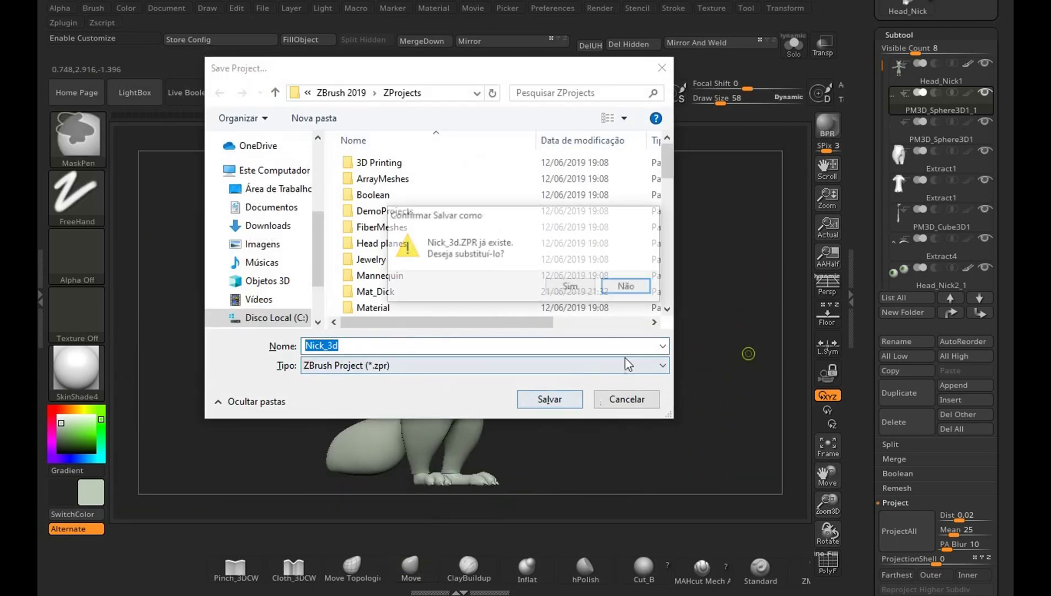
{"action": "left_click", "coordinate": [571, 284]}
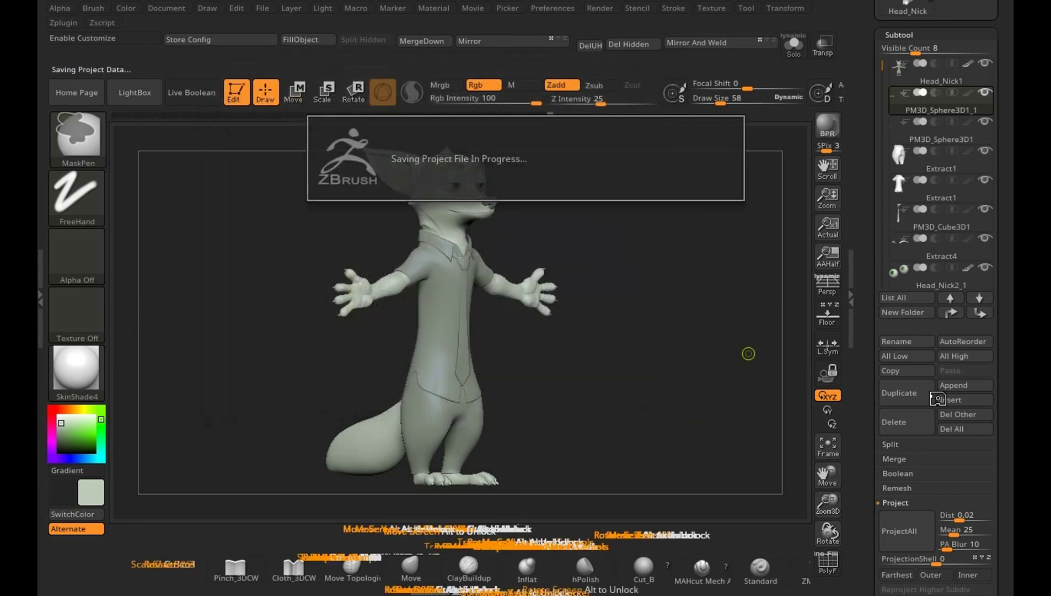
{"action": "mouse_move", "coordinate": [690, 380]}
{"action": "left_mouse_down"}
{"action": "mouse_move", "coordinate": [774, 391]}
{"action": "mouse_move", "coordinate": [727, 439]}
{"action": "mouse_move", "coordinate": [730, 275]}
{"action": "mouse_move", "coordinate": [715, 331]}
{"action": "mouse_move", "coordinate": [708, 234]}
{"action": "mouse_move", "coordinate": [741, 207]}
{"action": "mouse_move", "coordinate": [690, 301]}
{"action": "mouse_move", "coordinate": [709, 249]}
{"action": "mouse_move", "coordinate": [711, 394]}
{"action": "mouse_move", "coordinate": [728, 375]}
{"action": "mouse_move", "coordinate": [697, 312]}
{"action": "mouse_move", "coordinate": [723, 394]}
{"action": "mouse_move", "coordinate": [679, 339]}
{"action": "mouse_move", "coordinate": [673, 347]}
{"action": "mouse_move", "coordinate": [715, 340]}
{"action": "mouse_move", "coordinate": [681, 286]}
{"action": "mouse_move", "coordinate": [426, 398]}
{"action": "left_mouse_up"}
Select the Head_Nick1 mesh, set brush size 62, and scroll to the Geometry palette.
{"action": "left_click", "coordinate": [366, 406], "text": "alt"}
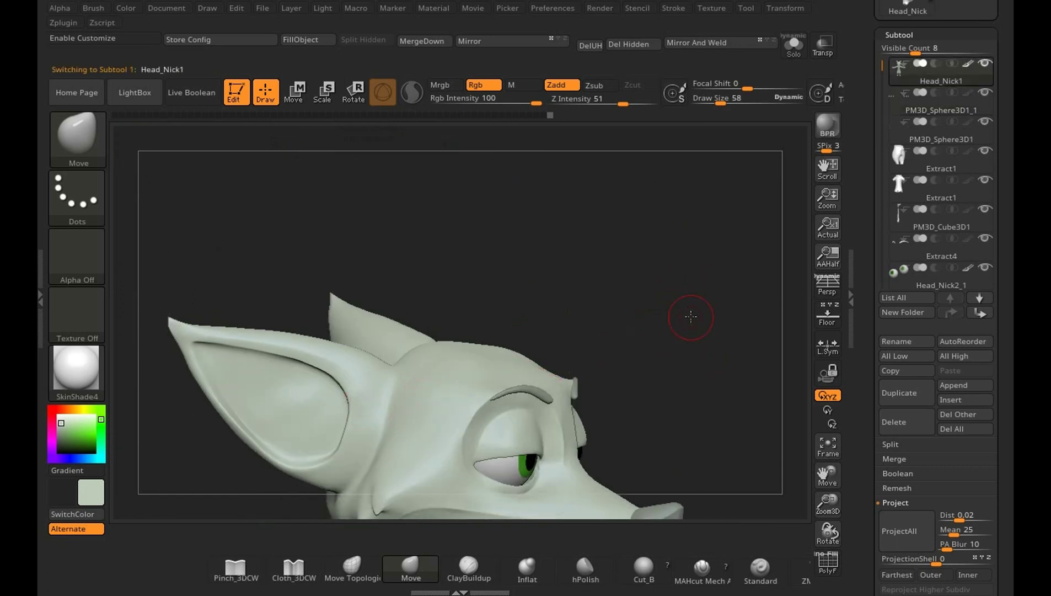
{"action": "left_click_drag", "start_coordinate": [687, 312], "coordinate": [518, 345]}
{"action": "key", "text": "s"}
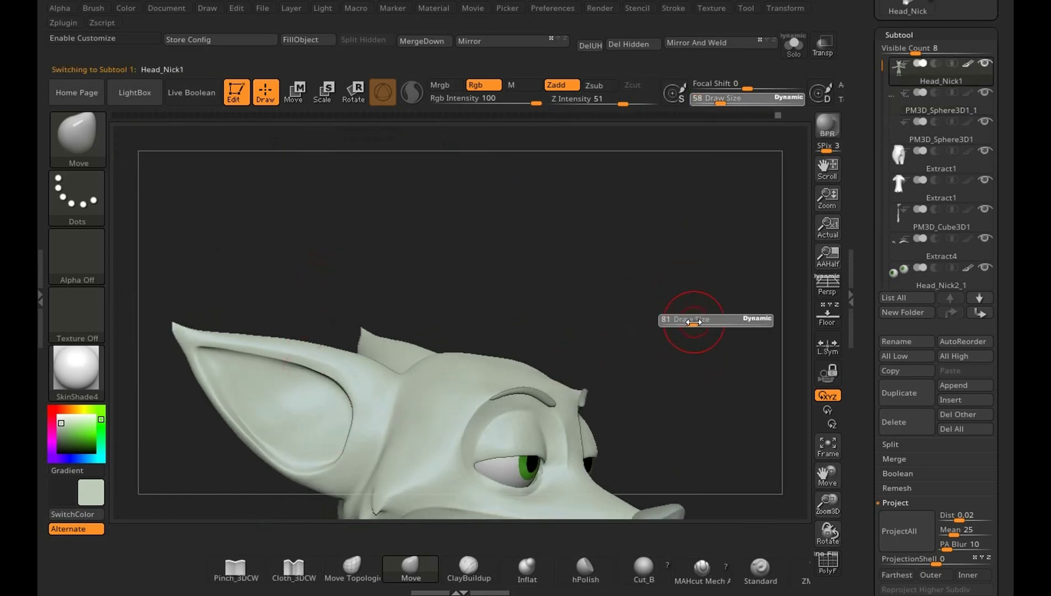
{"action": "left_click", "coordinate": [689, 317]}
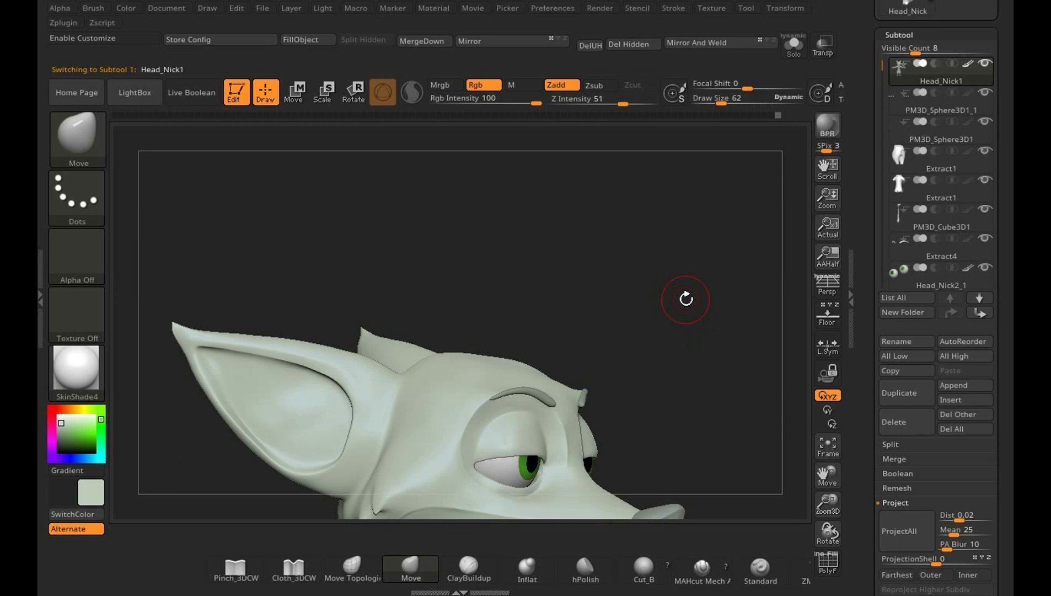
{"action": "scroll", "coordinate": [993, 542], "scroll_direction": "up", "scroll_amount": 5}
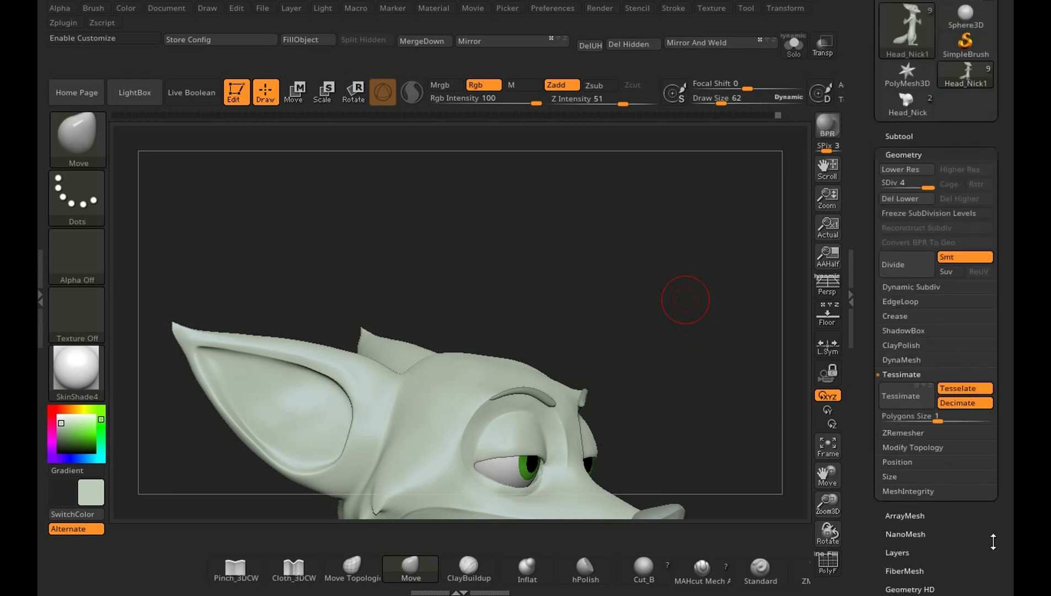
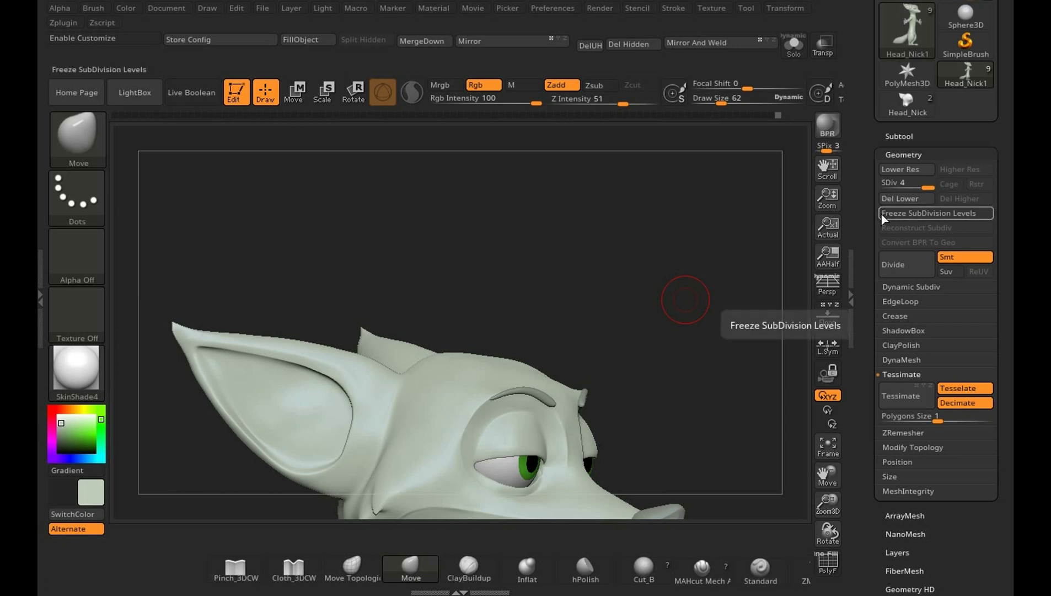
Reposition the fox head in view and set the brush draw size back to 62.
{"action": "left_click_drag", "start_coordinate": [675, 395], "coordinate": [683, 347], "text": "alt"}
{"action": "key", "text": "s"}
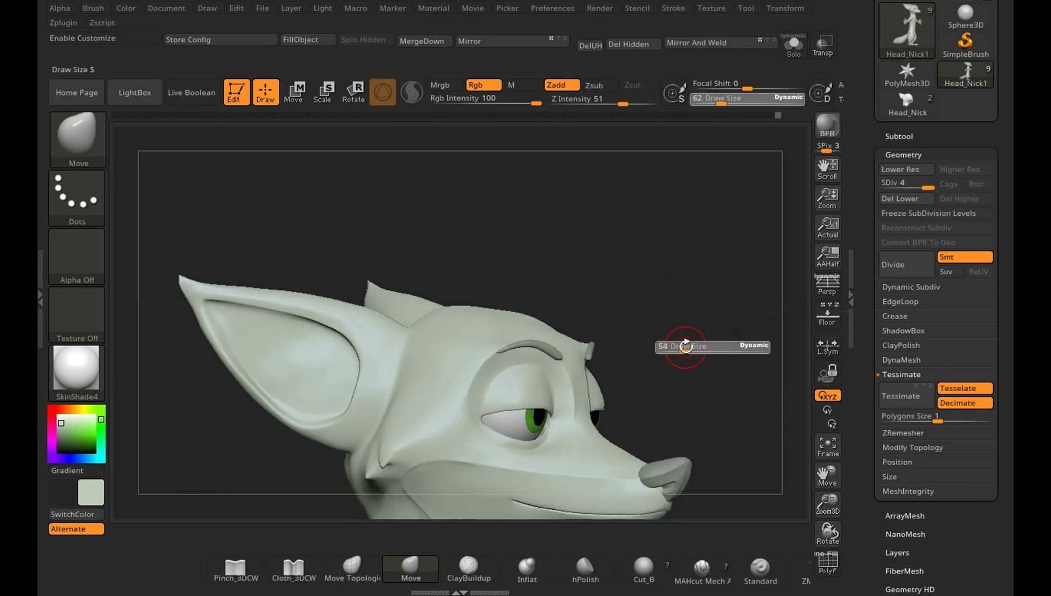
{"action": "left_click", "coordinate": [676, 348]}
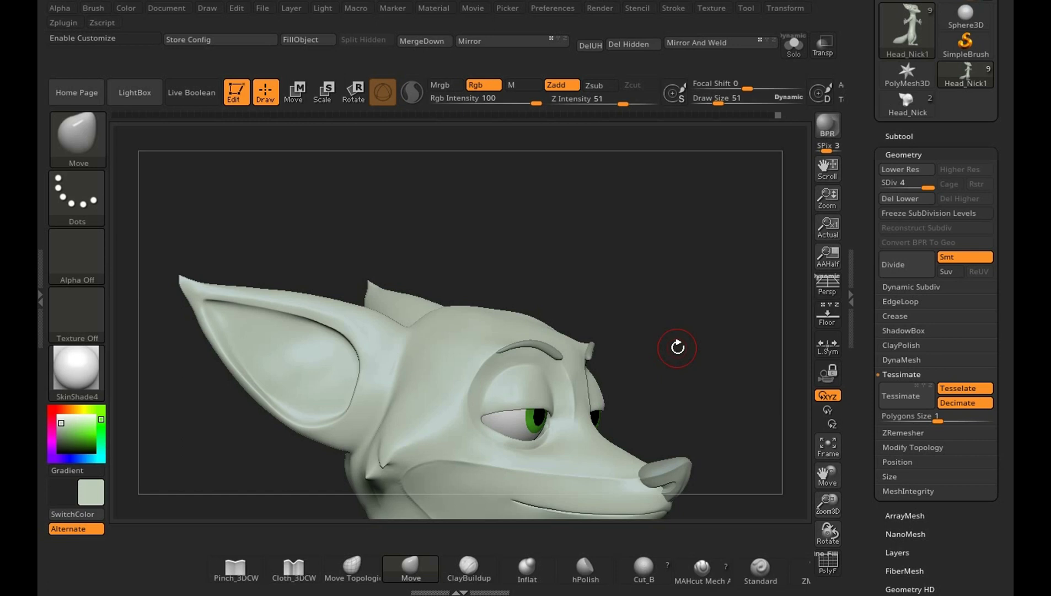
{"action": "left_click_drag", "start_coordinate": [688, 258], "coordinate": [691, 253]}
{"action": "key", "text": "s"}
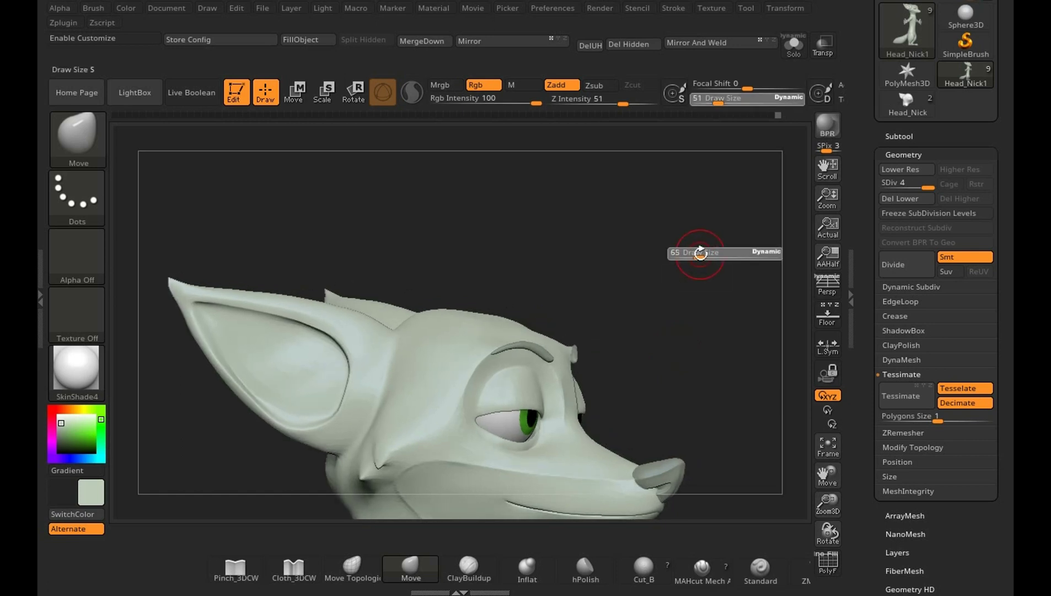
{"action": "left_click", "coordinate": [695, 253]}
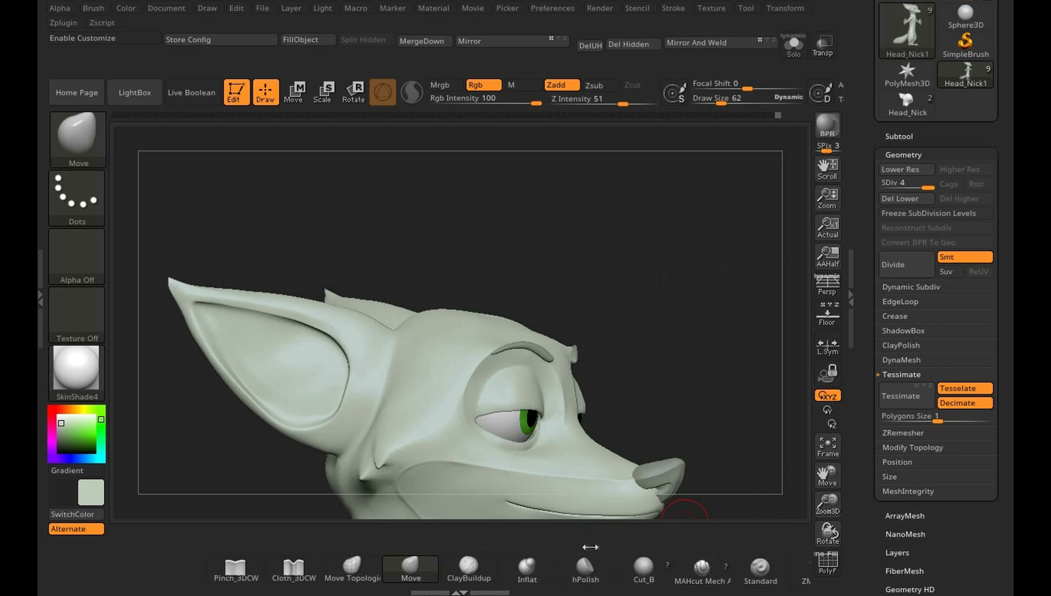
Select the SnakeHook brush with the B-S-K shortcut.
{"action": "key", "text": "b"}
{"action": "key", "text": "s"}
{"action": "key", "text": "k"}
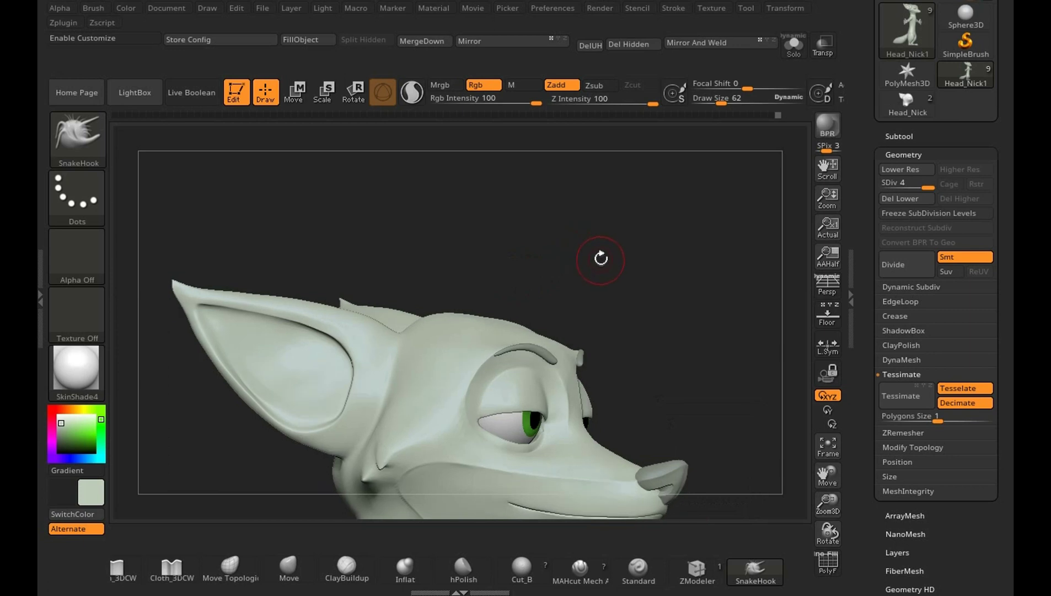
Rotate to a side view of the ear and set the SnakeHook size to 28.
{"action": "left_click_drag", "start_coordinate": [599, 255], "coordinate": [601, 258]}
{"action": "key", "text": "bracketleft"}
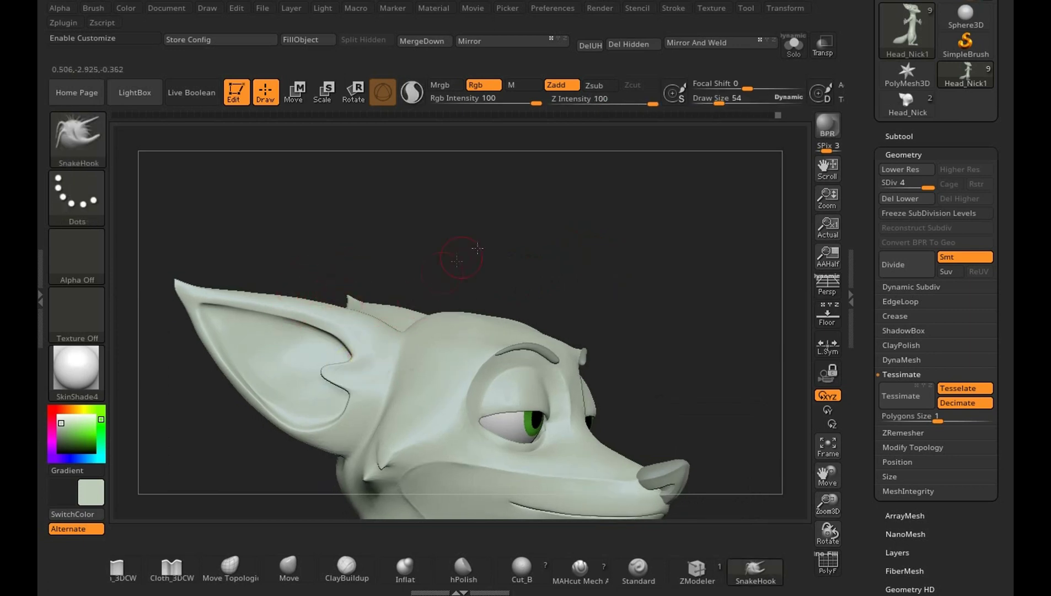
{"action": "mouse_move", "coordinate": [470, 251]}
{"action": "left_mouse_down"}
{"action": "mouse_move", "coordinate": [605, 232]}
{"action": "mouse_move", "coordinate": [661, 251]}
{"action": "mouse_move", "coordinate": [643, 237]}
{"action": "left_mouse_up"}
{"action": "key", "text": "s"}
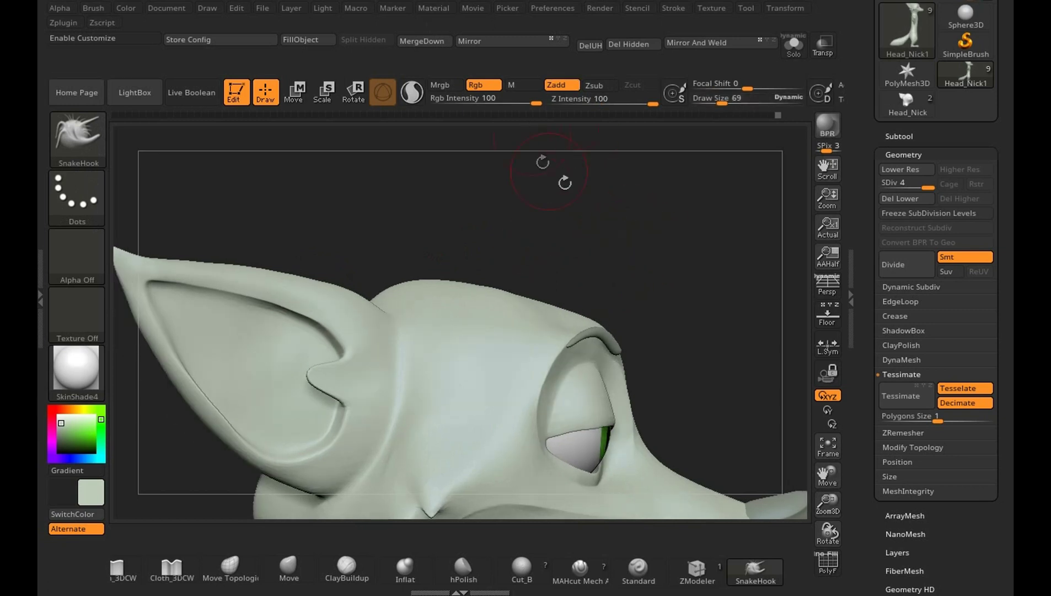
{"action": "left_click_drag", "start_coordinate": [745, 297], "coordinate": [743, 260]}
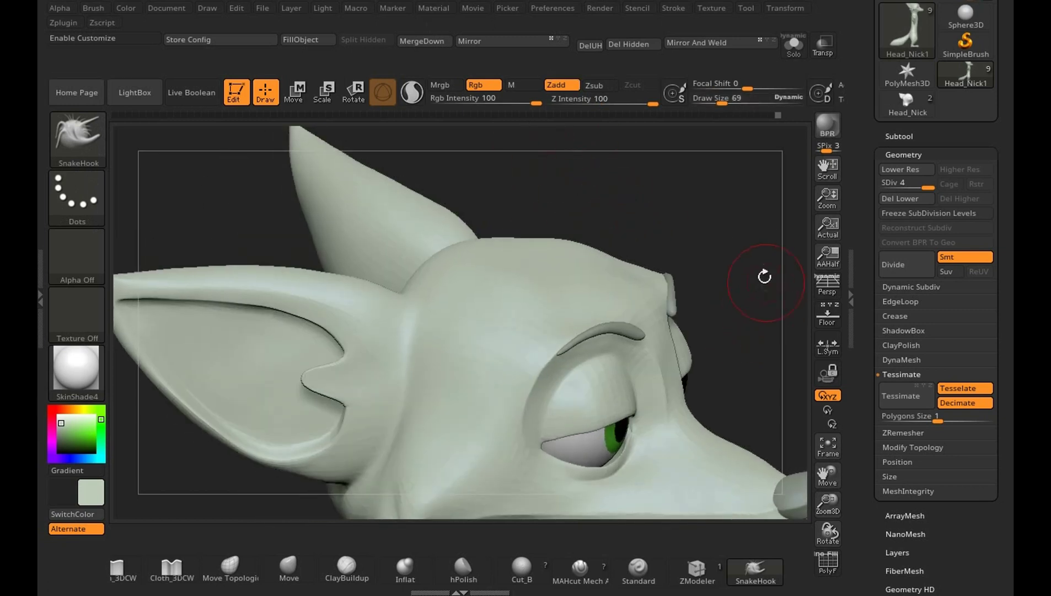
{"action": "key", "text": "s"}
Pull a pointed fur tuft out of the inner ear fold and Shift-smooth around it.
{"action": "left_click_drag", "start_coordinate": [708, 198], "coordinate": [689, 260], "text": "alt"}
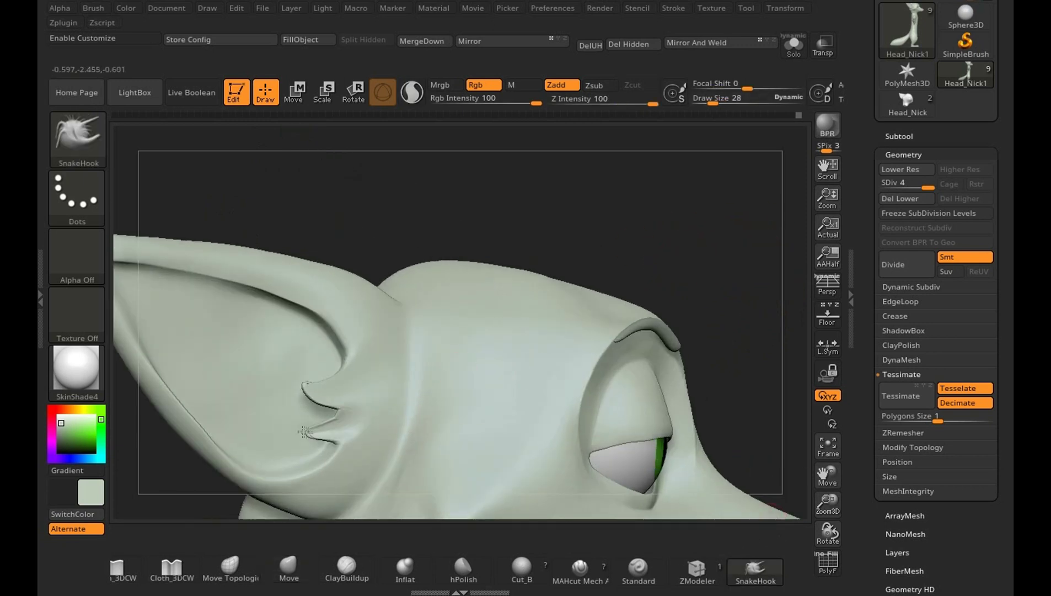
{"action": "key", "text": "shift"}
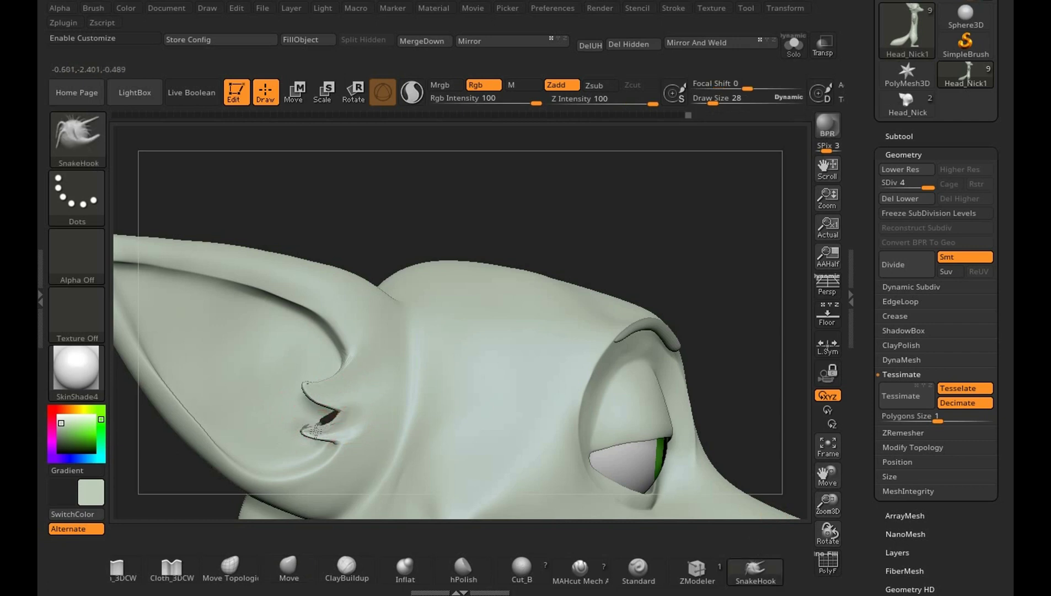
{"action": "left_click_drag", "start_coordinate": [629, 204], "coordinate": [394, 370]}
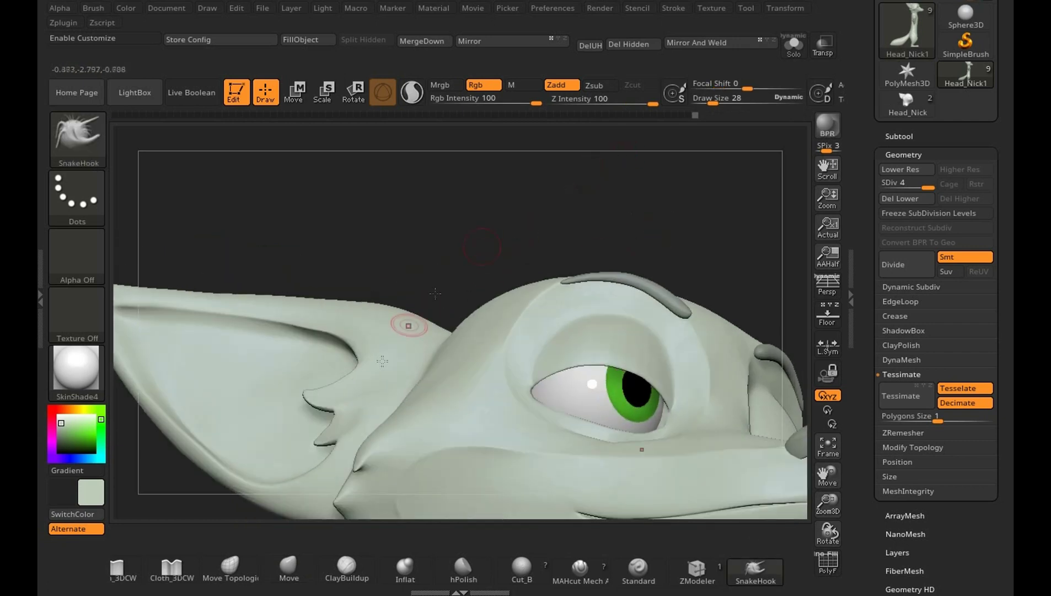
{"action": "key", "text": "shift"}
{"action": "mouse_move", "coordinate": [358, 422]}
{"action": "right_mouse_down"}
{"action": "mouse_move", "coordinate": [347, 403]}
{"action": "mouse_move", "coordinate": [398, 388]}
{"action": "right_mouse_up"}
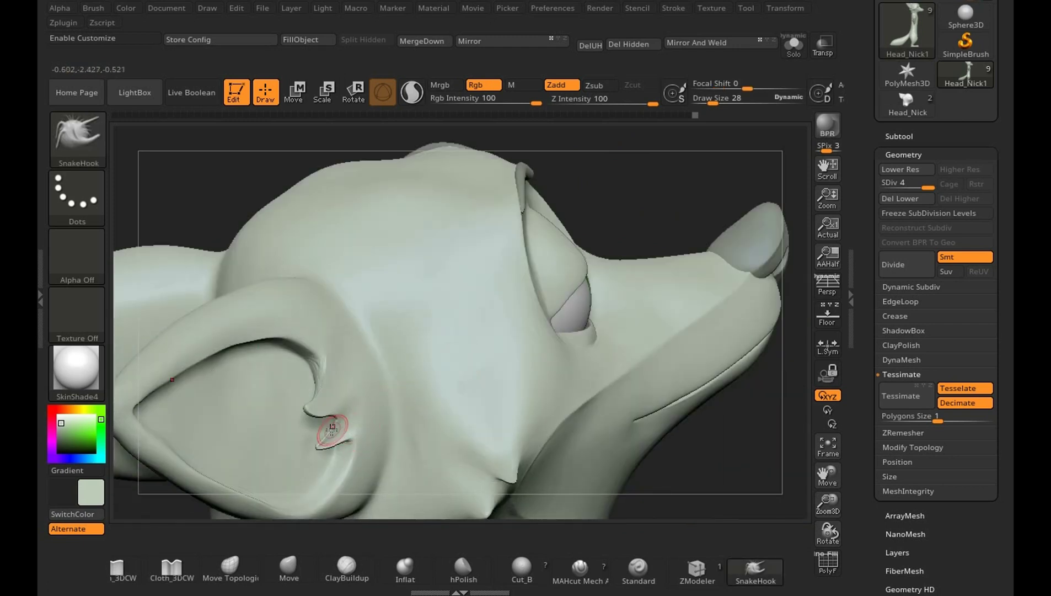
{"action": "key", "text": "shift"}
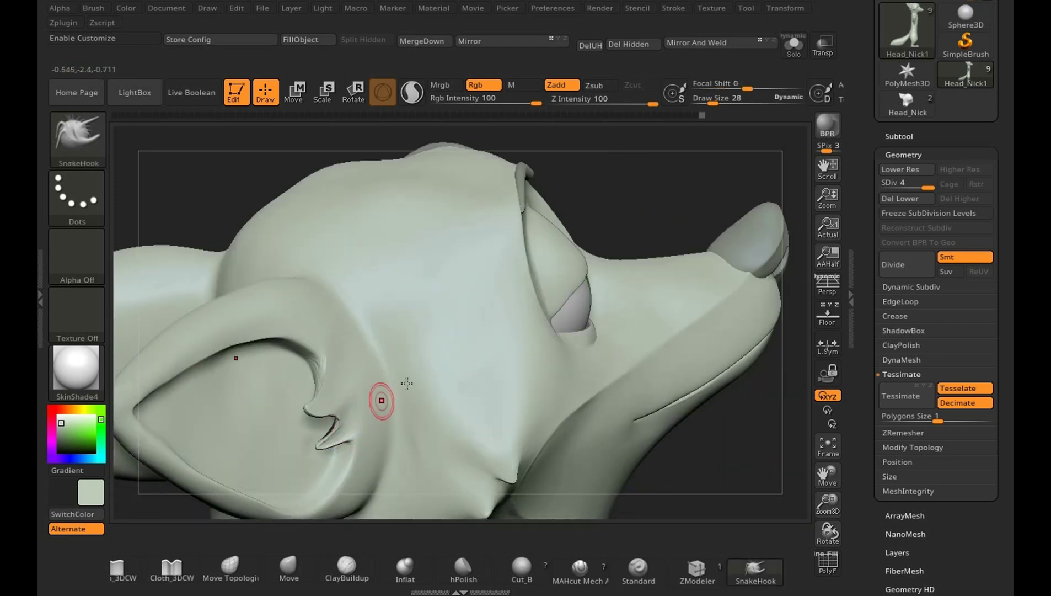
{"action": "right_click_drag", "start_coordinate": [404, 380], "coordinate": [350, 364]}
Reshape the tuft and smooth the inner ear crease and fold.
{"action": "mouse_move", "coordinate": [345, 406]}
{"action": "left_mouse_down", "text": "shift"}
{"action": "mouse_move", "coordinate": [334, 420]}
{"action": "mouse_move", "coordinate": [350, 420]}
{"action": "mouse_move", "coordinate": [331, 432]}
{"action": "mouse_move", "coordinate": [347, 406]}
{"action": "left_mouse_up", "text": "shift"}
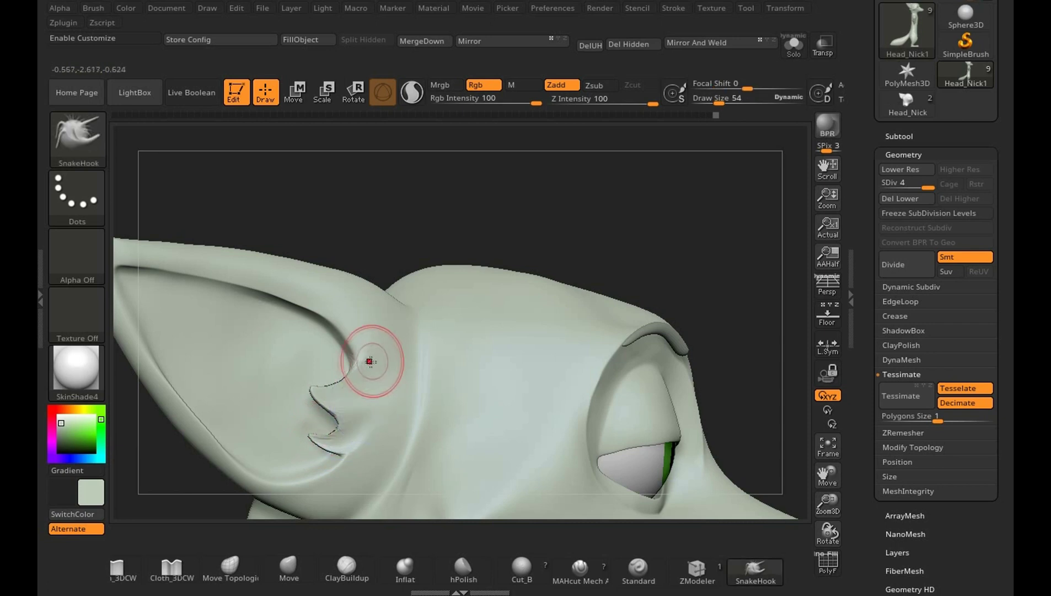
{"action": "left_click_drag", "start_coordinate": [363, 359], "coordinate": [363, 410], "text": "shift"}
{"action": "mouse_move", "coordinate": [540, 220]}
{"action": "left_mouse_down"}
{"action": "mouse_move", "coordinate": [574, 204]}
{"action": "mouse_move", "coordinate": [622, 293]}
{"action": "mouse_move", "coordinate": [638, 263]}
{"action": "mouse_move", "coordinate": [584, 355]}
{"action": "left_mouse_up"}
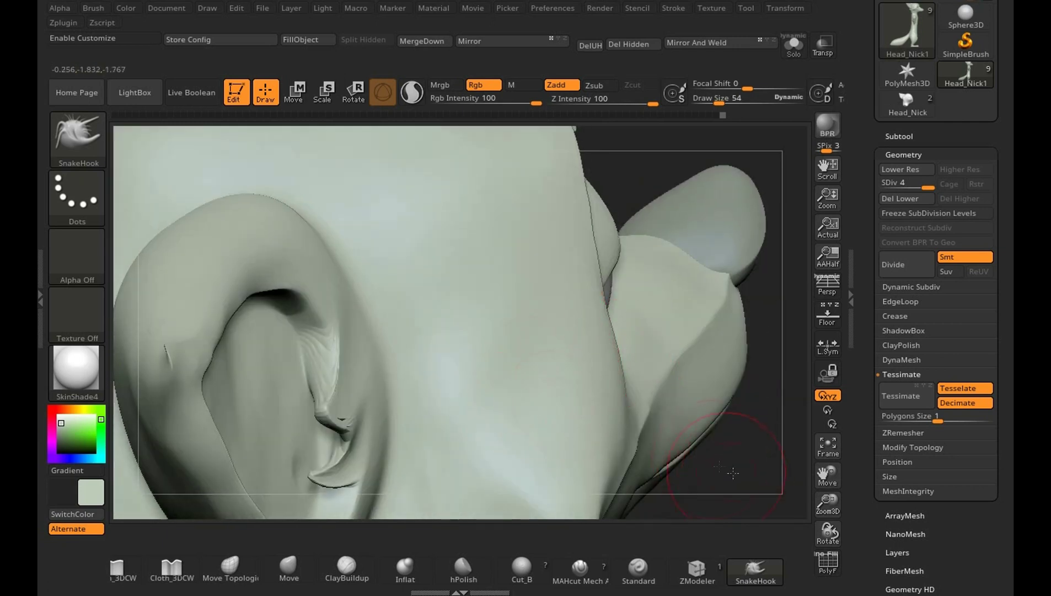
{"action": "left_click_drag", "start_coordinate": [704, 442], "coordinate": [575, 329]}
{"action": "left_click_drag", "start_coordinate": [280, 299], "coordinate": [275, 289], "text": "shift"}
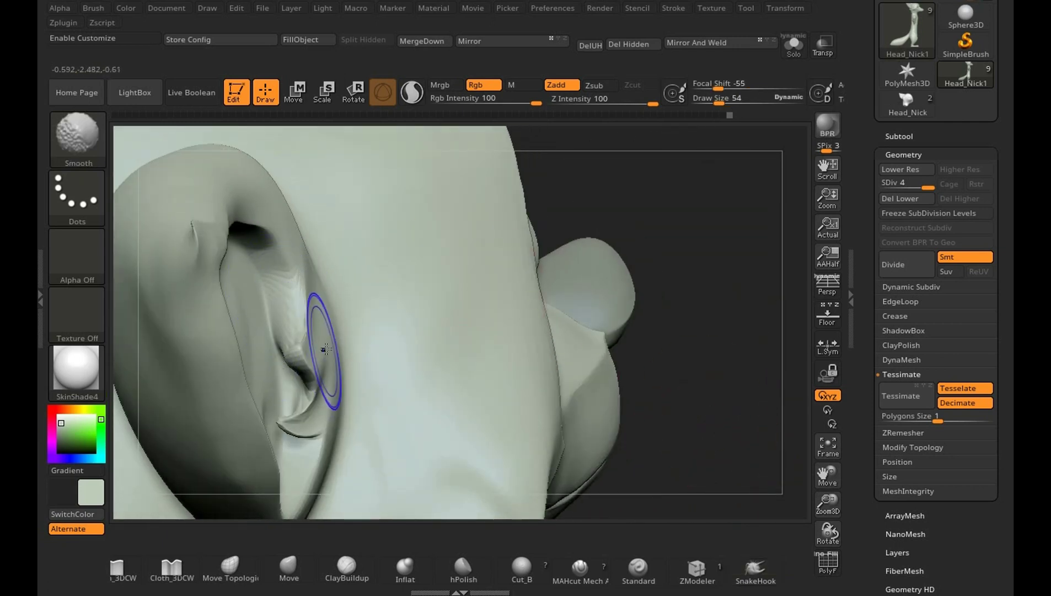
Rotate and zoom in closer to inspect the ear tuft, eye and ear.
{"action": "mouse_move", "coordinate": [622, 352]}
{"action": "left_mouse_down"}
{"action": "mouse_move", "coordinate": [492, 329]}
{"action": "mouse_move", "coordinate": [633, 257]}
{"action": "mouse_move", "coordinate": [300, 404]}
{"action": "left_mouse_up"}
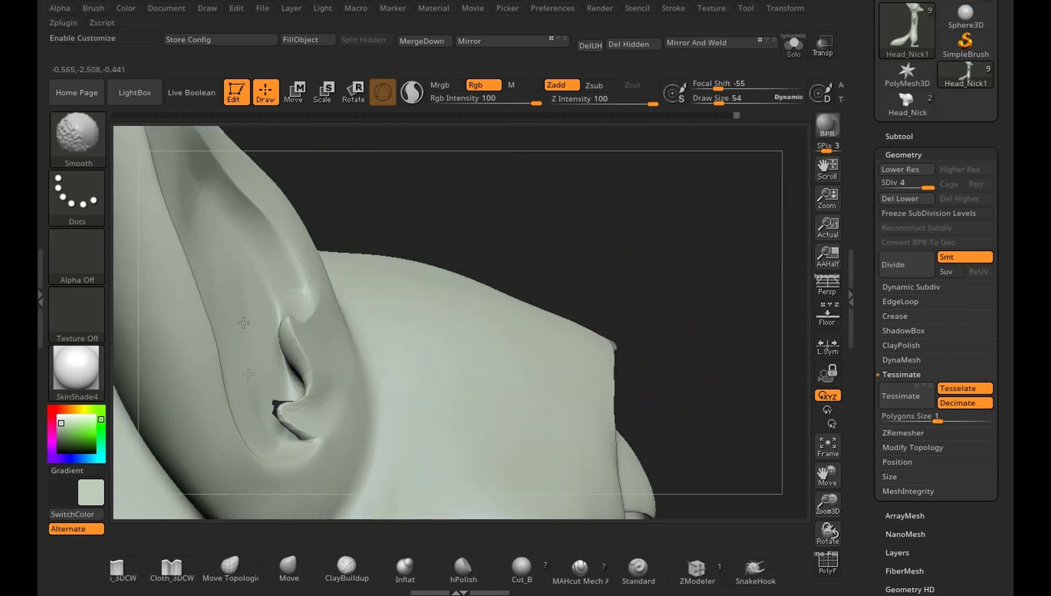
{"action": "left_click_drag", "start_coordinate": [340, 376], "coordinate": [629, 258]}
{"action": "mouse_move", "coordinate": [556, 230]}
{"action": "left_mouse_down"}
{"action": "mouse_move", "coordinate": [743, 161]}
{"action": "mouse_move", "coordinate": [659, 185]}
{"action": "left_mouse_up"}
{"action": "key", "text": "s"}
{"action": "left_click_drag", "start_coordinate": [651, 227], "coordinate": [678, 251]}
Switch to the Inflate brush, smooth the ear-tuft notch, and shrink the brush to 26.
{"action": "key", "text": "s"}
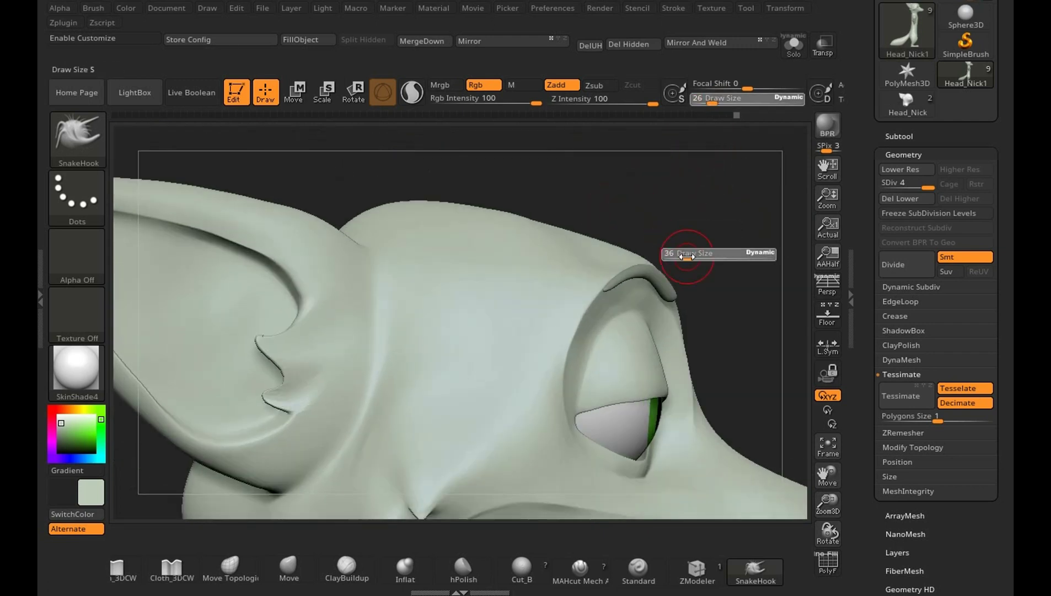
{"action": "left_click", "coordinate": [406, 568]}
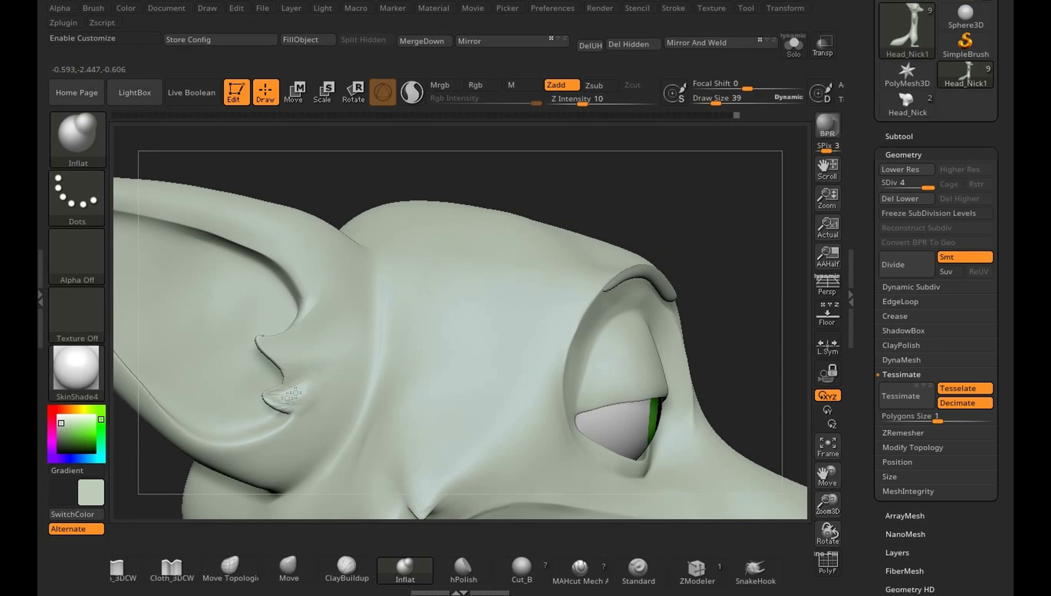
{"action": "key", "text": "shift"}
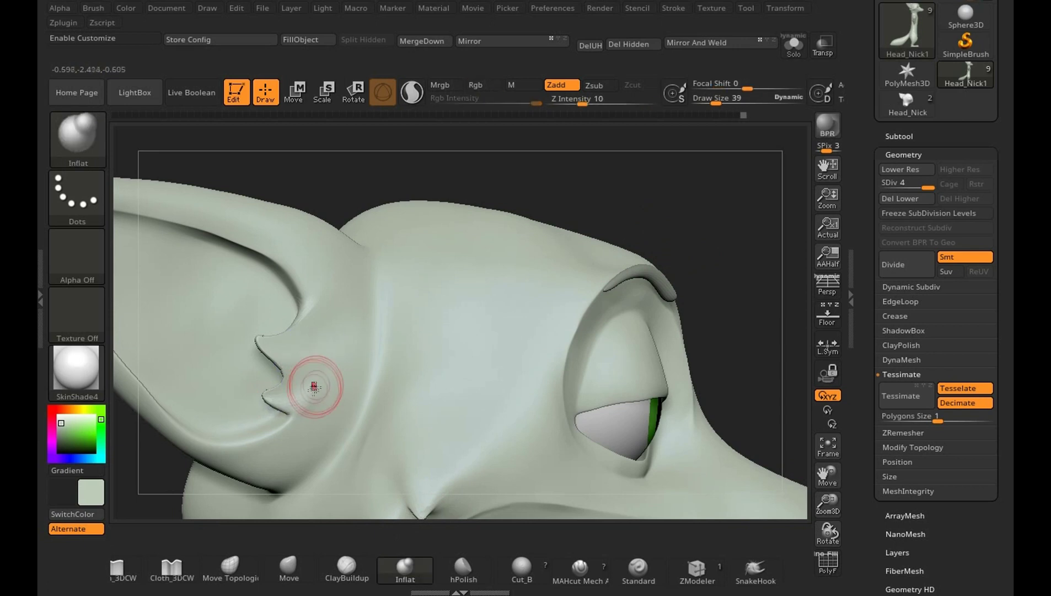
{"action": "left_click_drag", "start_coordinate": [322, 375], "coordinate": [317, 387], "text": "shift"}
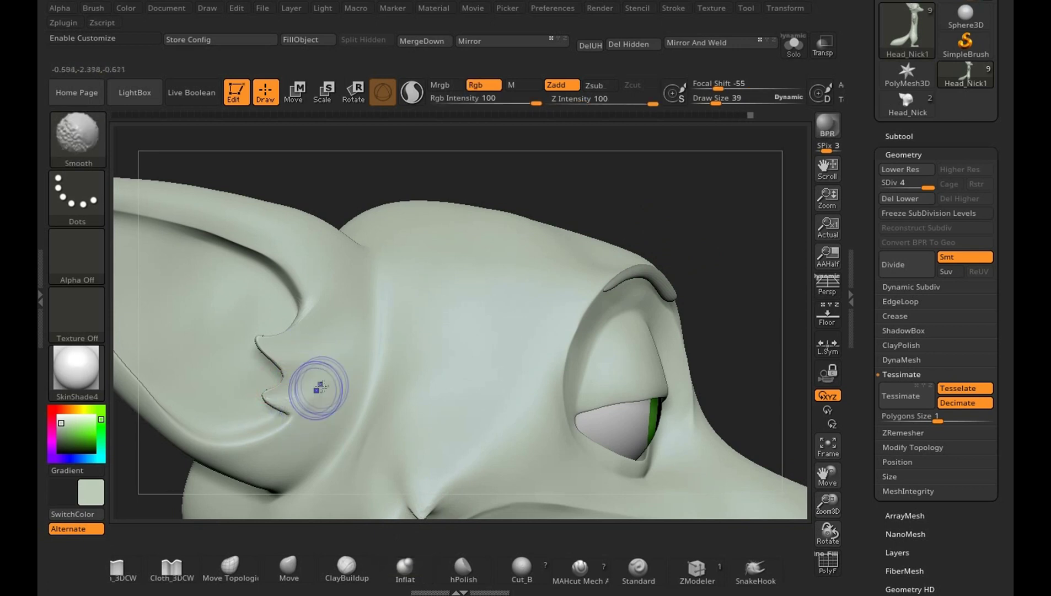
{"action": "mouse_move", "coordinate": [704, 224]}
{"action": "left_mouse_down"}
{"action": "mouse_move", "coordinate": [714, 361]}
{"action": "mouse_move", "coordinate": [727, 294]}
{"action": "left_mouse_up"}
{"action": "key", "text": "s"}
{"action": "left_click_drag", "start_coordinate": [719, 147], "coordinate": [704, 328]}
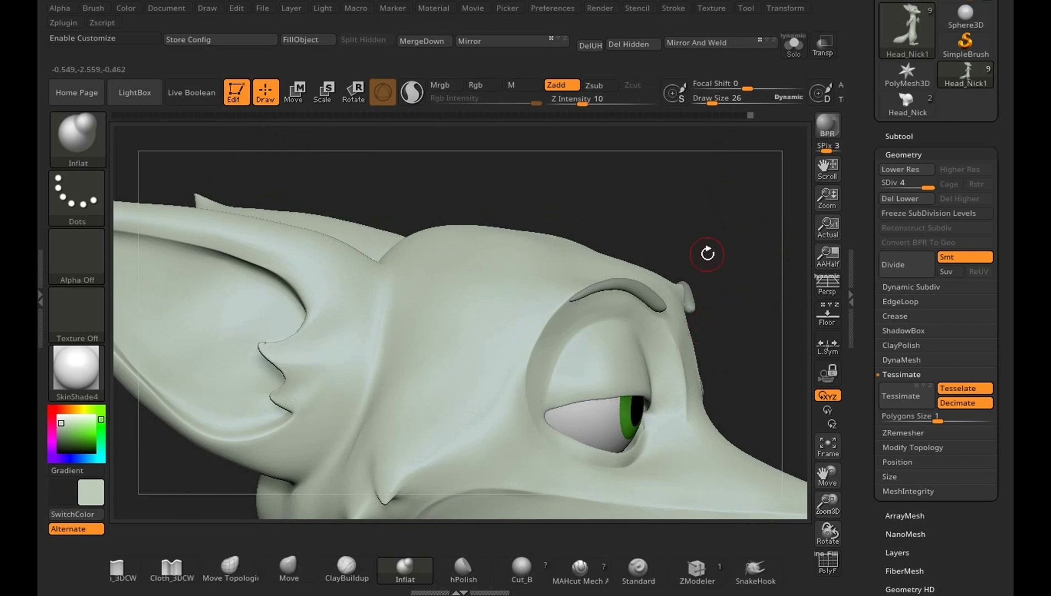
Select MAHcut Mech A with Rgb off and cut lines across the ear tuft edge.
{"action": "left_click", "coordinate": [579, 567]}
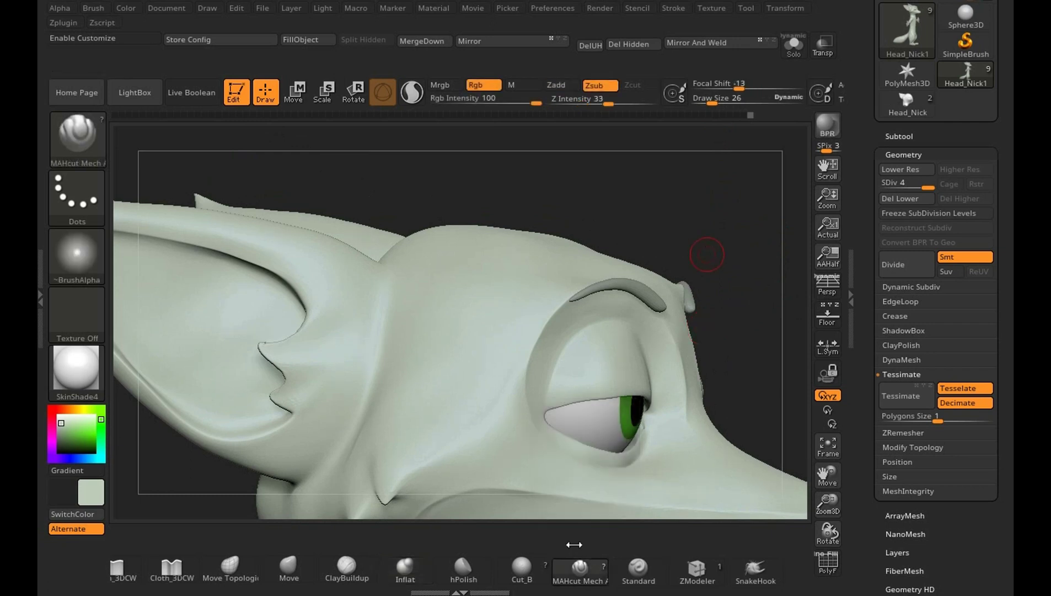
{"action": "left_click_drag", "start_coordinate": [335, 359], "coordinate": [298, 359]}
{"action": "left_click", "coordinate": [476, 85]}
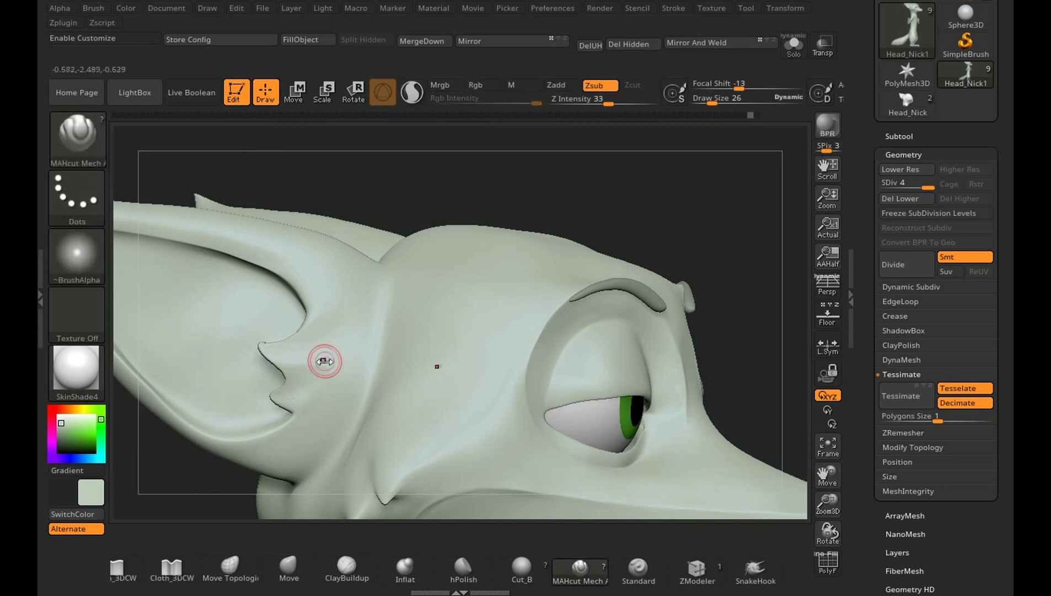
{"action": "left_click_drag", "start_coordinate": [335, 335], "coordinate": [287, 353]}
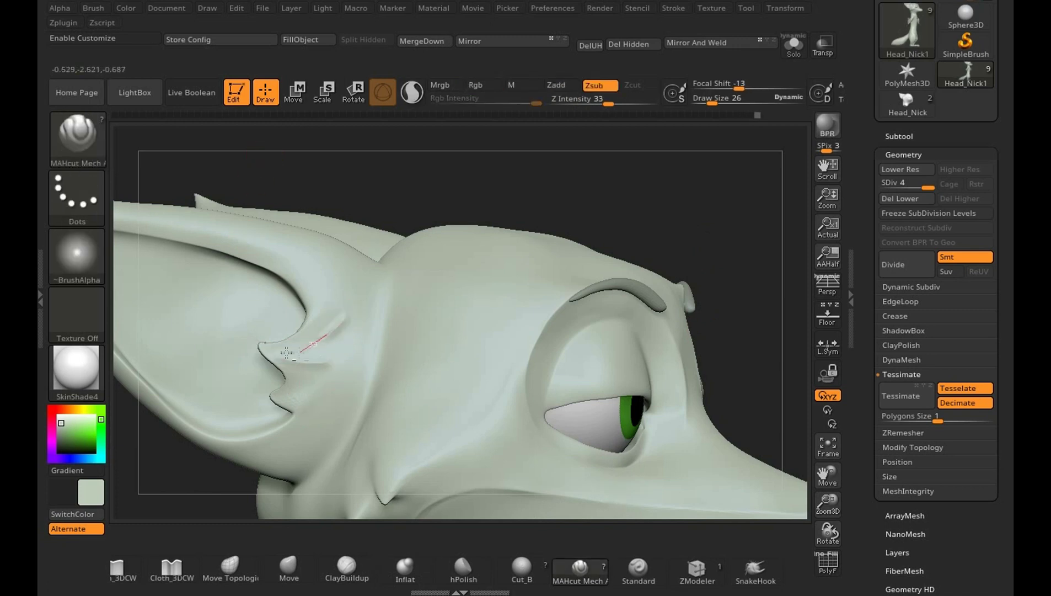
{"action": "left_click_drag", "start_coordinate": [218, 211], "coordinate": [220, 213]}
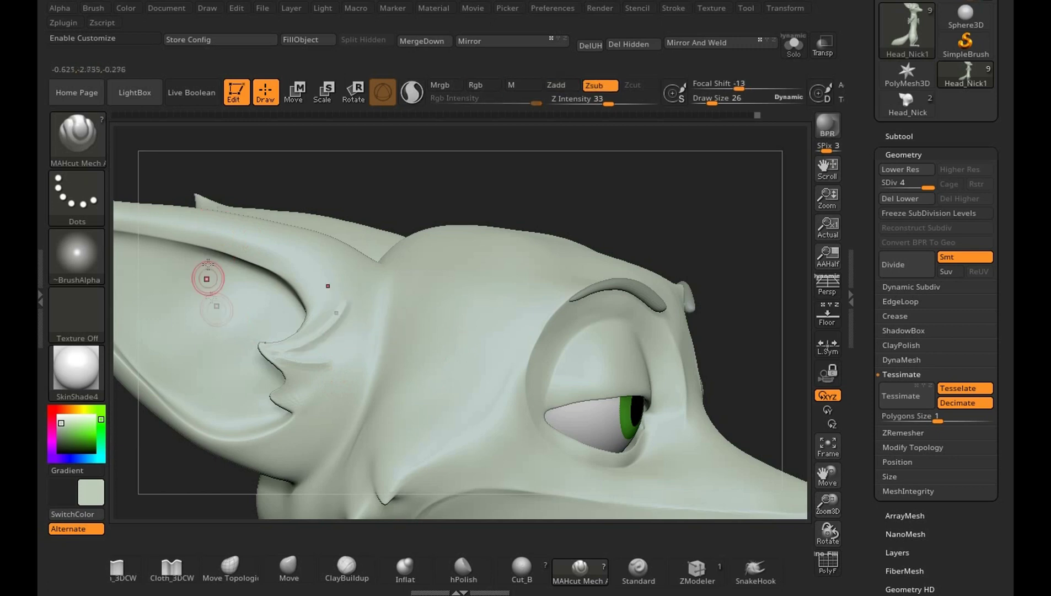
Enlarge the cut brush and carve faceted notches into the inner ear.
{"action": "left_click_drag", "start_coordinate": [218, 198], "coordinate": [345, 310]}
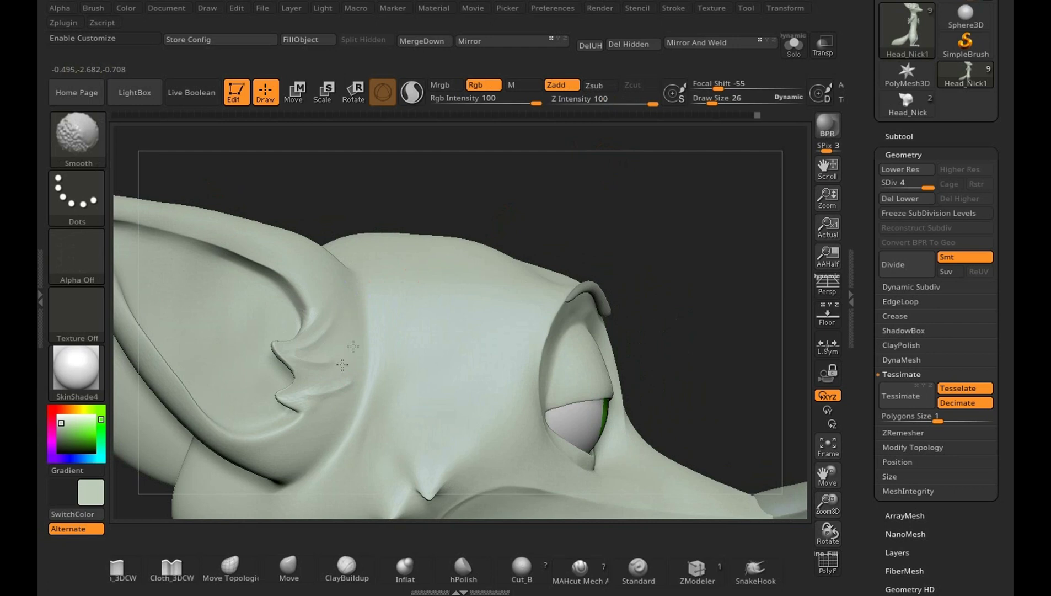
{"action": "mouse_move", "coordinate": [527, 206]}
{"action": "left_mouse_down"}
{"action": "mouse_move", "coordinate": [535, 140]}
{"action": "mouse_move", "coordinate": [739, 183]}
{"action": "mouse_move", "coordinate": [342, 398]}
{"action": "left_mouse_up"}
{"action": "mouse_move", "coordinate": [415, 335]}
{"action": "left_mouse_down"}
{"action": "mouse_move", "coordinate": [606, 277]}
{"action": "mouse_move", "coordinate": [626, 187]}
{"action": "mouse_move", "coordinate": [594, 196]}
{"action": "mouse_move", "coordinate": [534, 246]}
{"action": "mouse_move", "coordinate": [519, 175]}
{"action": "mouse_move", "coordinate": [301, 218]}
{"action": "mouse_move", "coordinate": [309, 193]}
{"action": "left_mouse_up"}
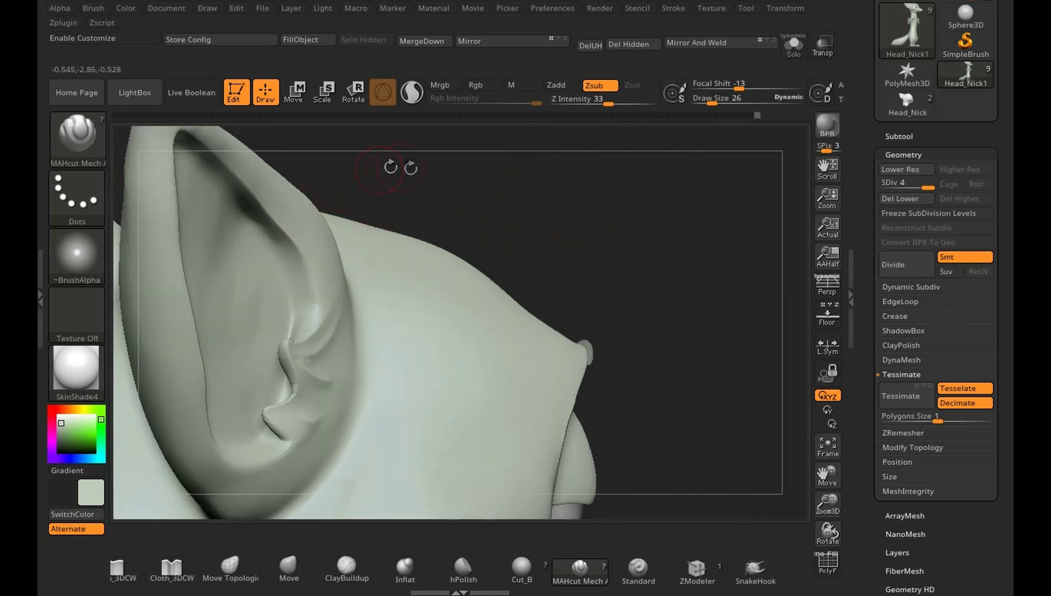
{"action": "key", "text": "s"}
{"action": "left_click_drag", "start_coordinate": [422, 169], "coordinate": [427, 175]}
Select the Move brush at draw size 62 and view the fox head in profile.
{"action": "left_click", "coordinate": [288, 565]}
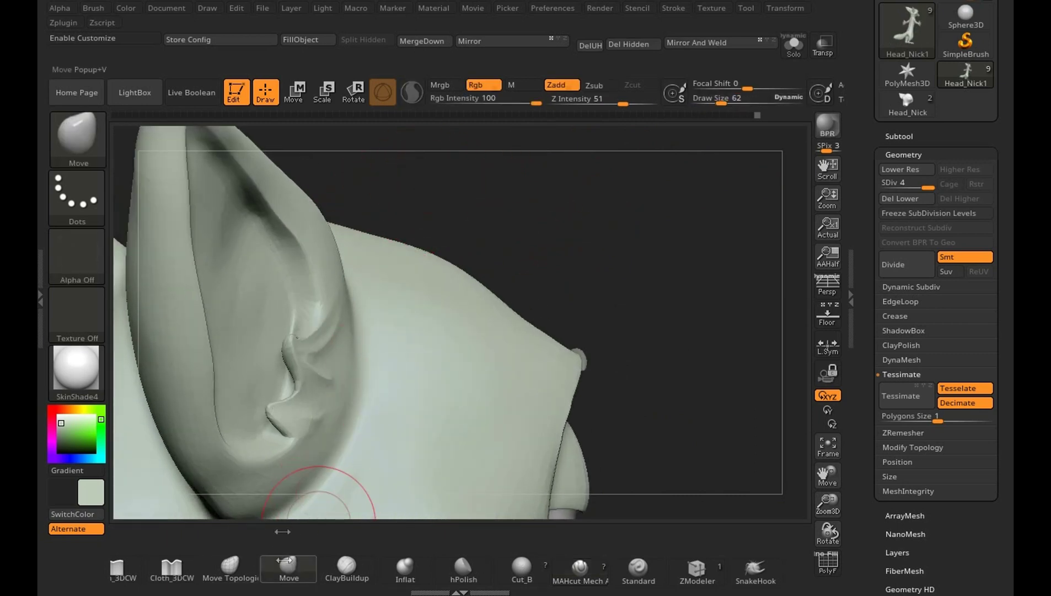
{"action": "left_click_drag", "start_coordinate": [340, 183], "coordinate": [344, 188]}
{"action": "key", "text": "ctrl+z"}
{"action": "key", "text": "s"}
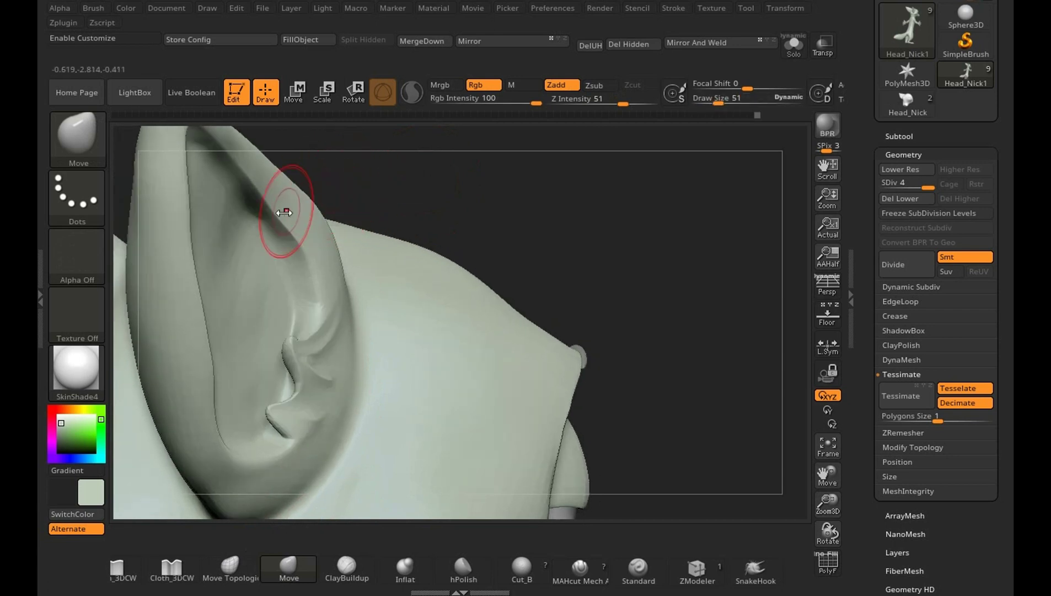
{"action": "key", "text": "s"}
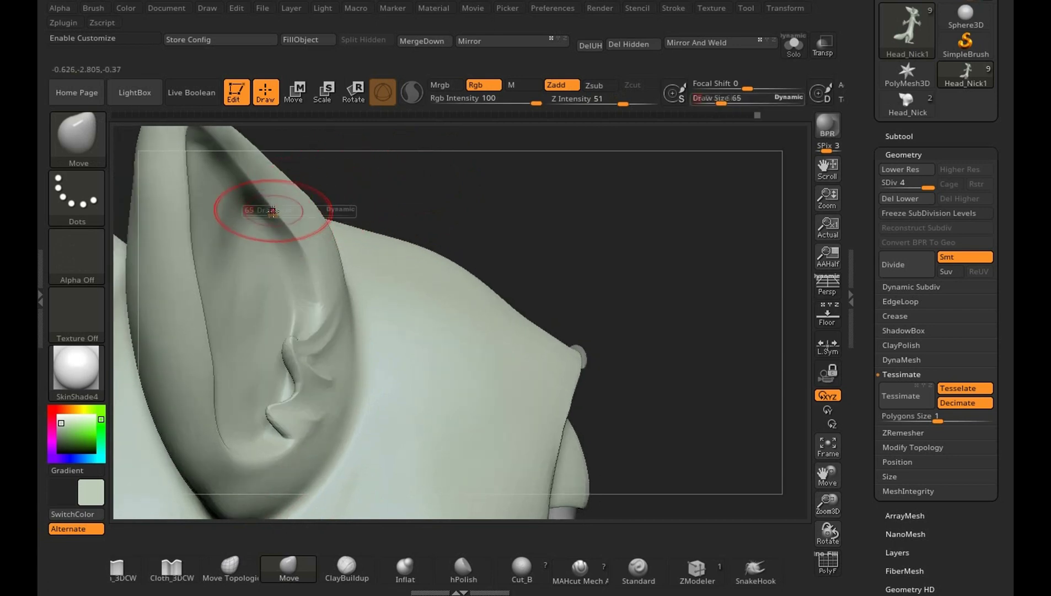
{"action": "left_click_drag", "start_coordinate": [574, 199], "coordinate": [469, 300]}
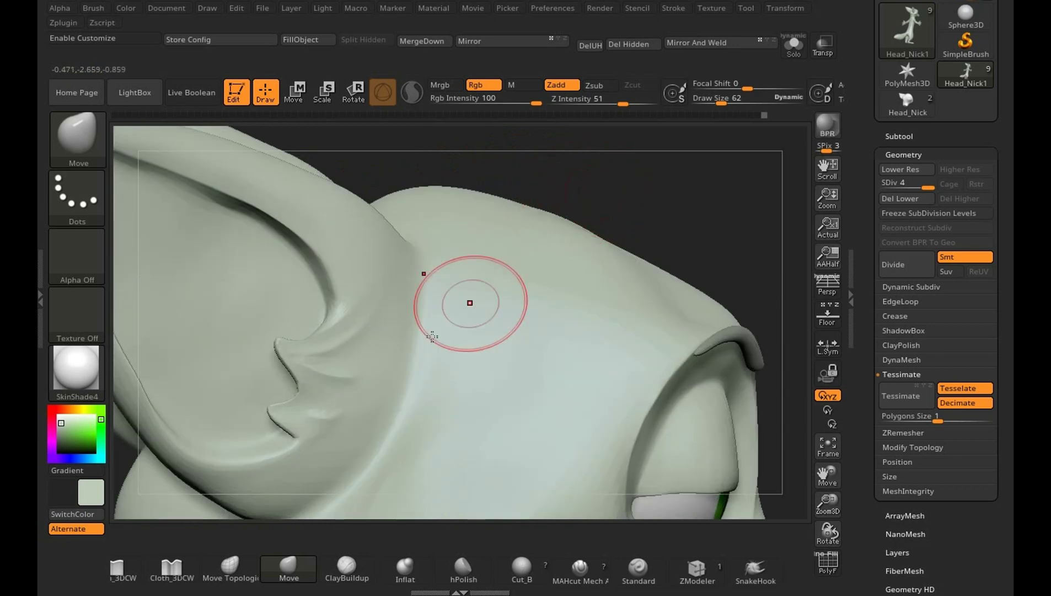
{"action": "mouse_move", "coordinate": [424, 360]}
{"action": "left_mouse_down"}
{"action": "mouse_move", "coordinate": [704, 171]}
{"action": "mouse_move", "coordinate": [691, 236]}
{"action": "mouse_move", "coordinate": [746, 341]}
{"action": "mouse_move", "coordinate": [731, 367]}
{"action": "mouse_move", "coordinate": [746, 412]}
{"action": "mouse_move", "coordinate": [710, 417]}
{"action": "mouse_move", "coordinate": [735, 436]}
{"action": "mouse_move", "coordinate": [716, 458]}
{"action": "mouse_move", "coordinate": [741, 450]}
{"action": "mouse_move", "coordinate": [693, 435]}
{"action": "left_mouse_up"}
Pull the ear base into a crease along the front edge, then set Smooth to size 151.
{"action": "key", "text": "s"}
{"action": "key", "text": "s"}
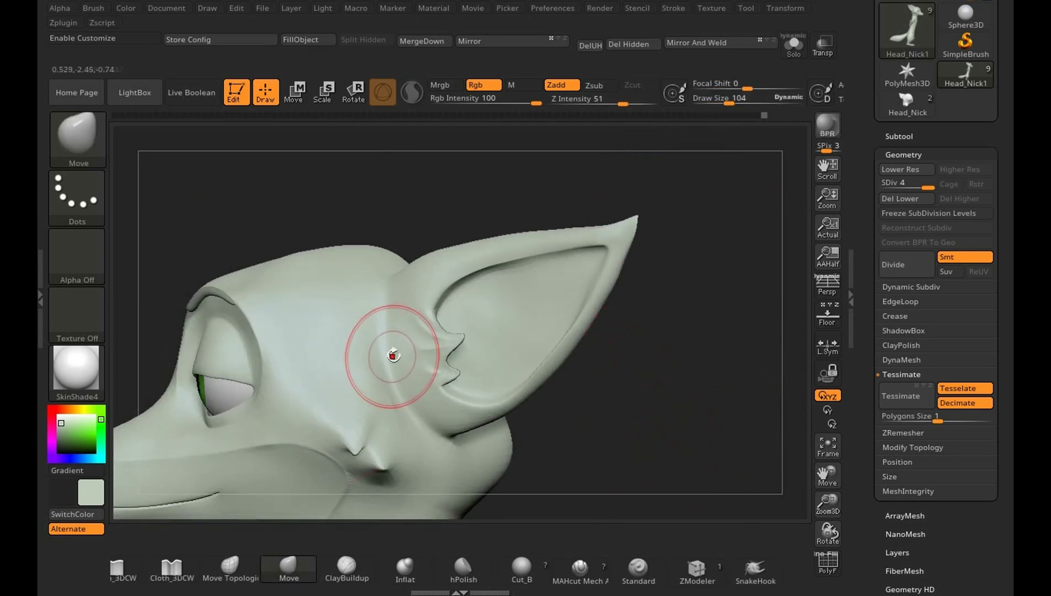
{"action": "mouse_move", "coordinate": [397, 346]}
{"action": "left_mouse_down"}
{"action": "mouse_move", "coordinate": [404, 281]}
{"action": "mouse_move", "coordinate": [430, 407]}
{"action": "mouse_move", "coordinate": [458, 434]}
{"action": "left_mouse_up"}
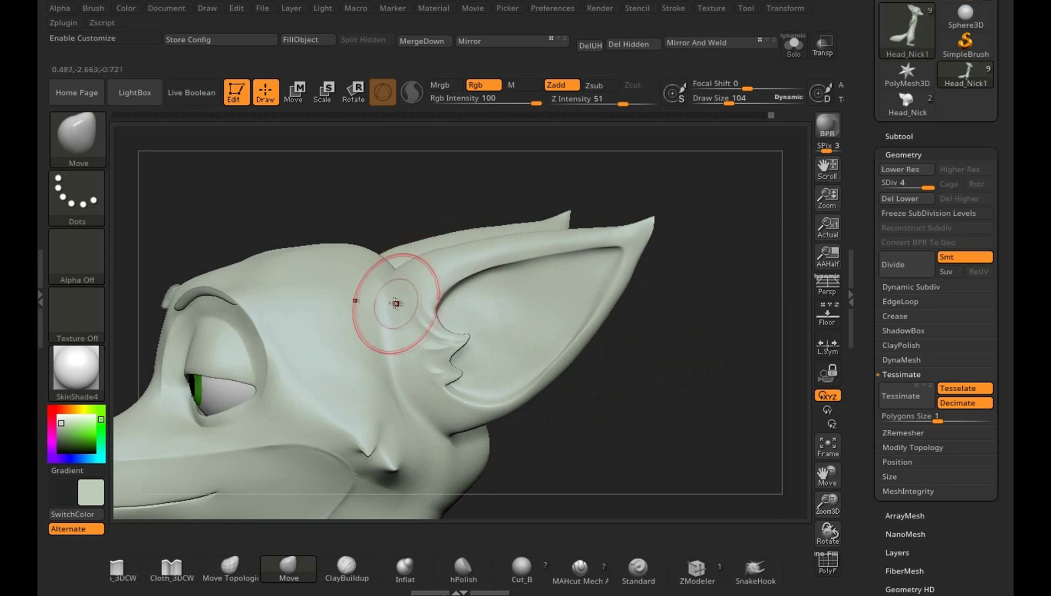
{"action": "mouse_move", "coordinate": [399, 300]}
{"action": "right_mouse_down"}
{"action": "mouse_move", "coordinate": [710, 426]}
{"action": "mouse_move", "coordinate": [403, 422]}
{"action": "mouse_move", "coordinate": [487, 466]}
{"action": "right_mouse_up"}
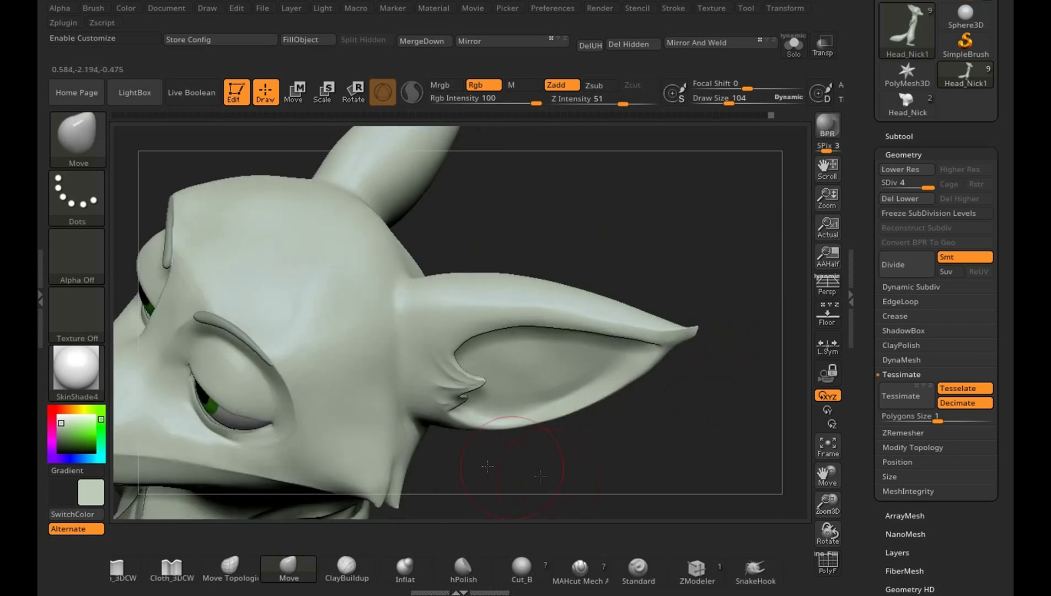
{"action": "mouse_move", "coordinate": [424, 439]}
{"action": "right_mouse_down"}
{"action": "mouse_move", "coordinate": [704, 470]}
{"action": "mouse_move", "coordinate": [750, 403]}
{"action": "mouse_move", "coordinate": [735, 348]}
{"action": "mouse_move", "coordinate": [767, 319]}
{"action": "mouse_move", "coordinate": [751, 275]}
{"action": "mouse_move", "coordinate": [767, 275]}
{"action": "mouse_move", "coordinate": [761, 242]}
{"action": "mouse_move", "coordinate": [754, 281]}
{"action": "right_mouse_up"}
{"action": "key", "text": "s"}
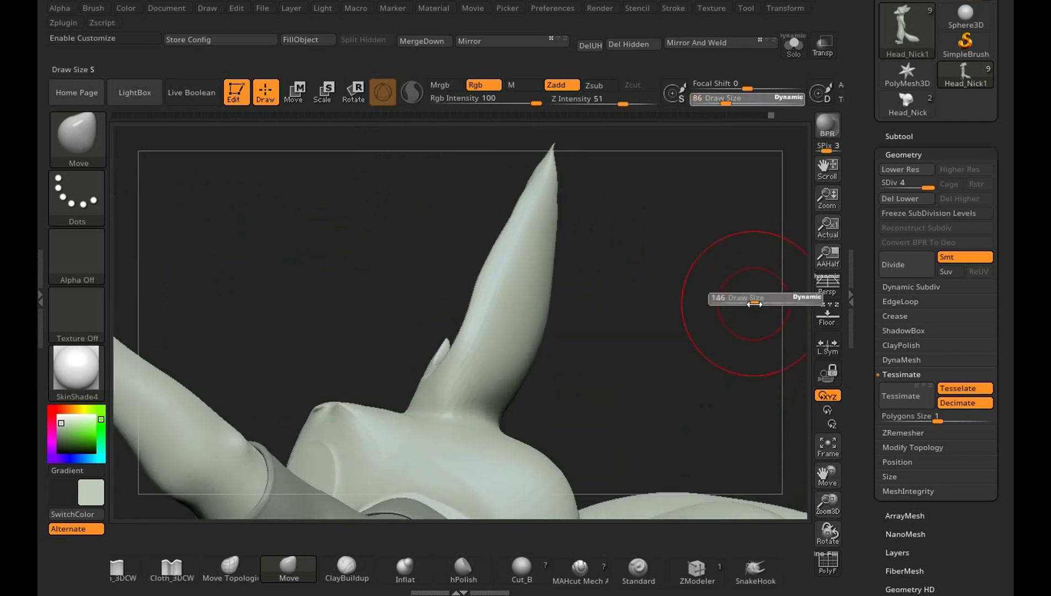
{"action": "left_click_drag", "start_coordinate": [742, 298], "coordinate": [563, 357]}
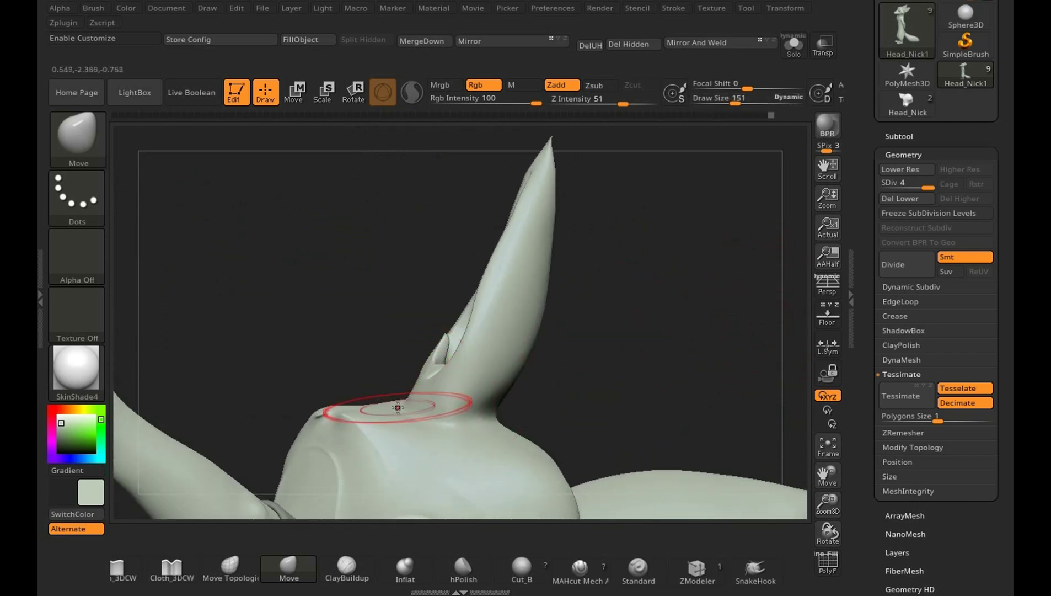
{"action": "key", "text": "shift"}
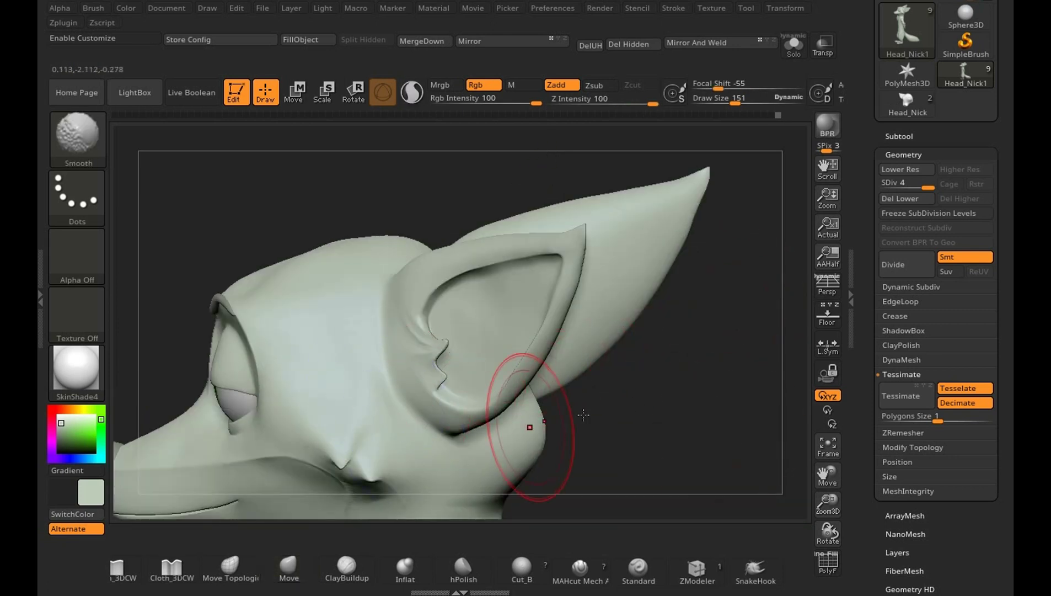
{"action": "left_click_drag", "start_coordinate": [686, 335], "coordinate": [739, 413]}
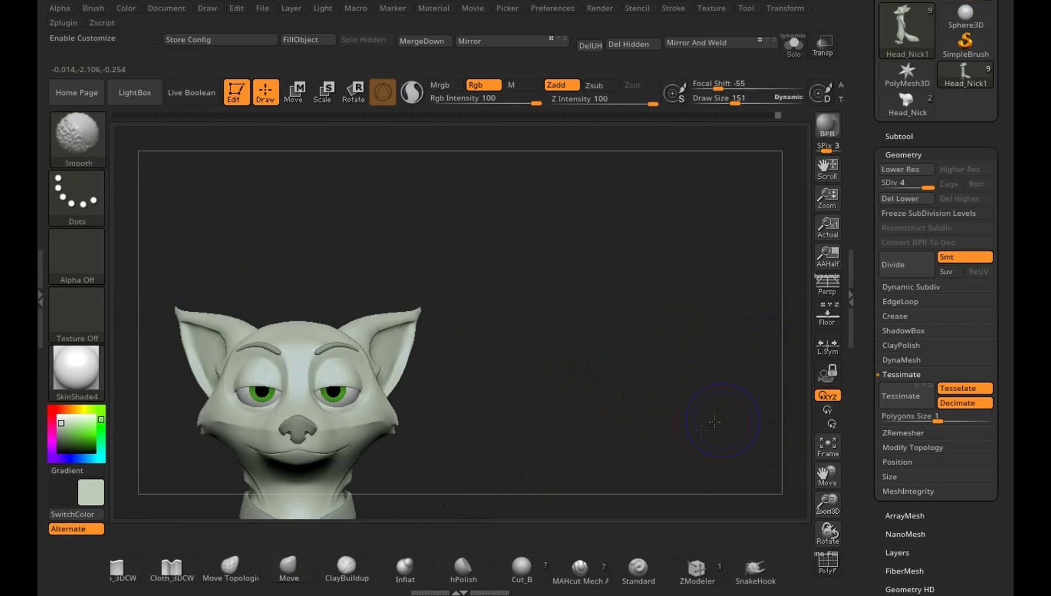
Zoom in on the ear and push the notch edge into a smoother contour.
{"action": "left_click_drag", "start_coordinate": [690, 380], "coordinate": [727, 417]}
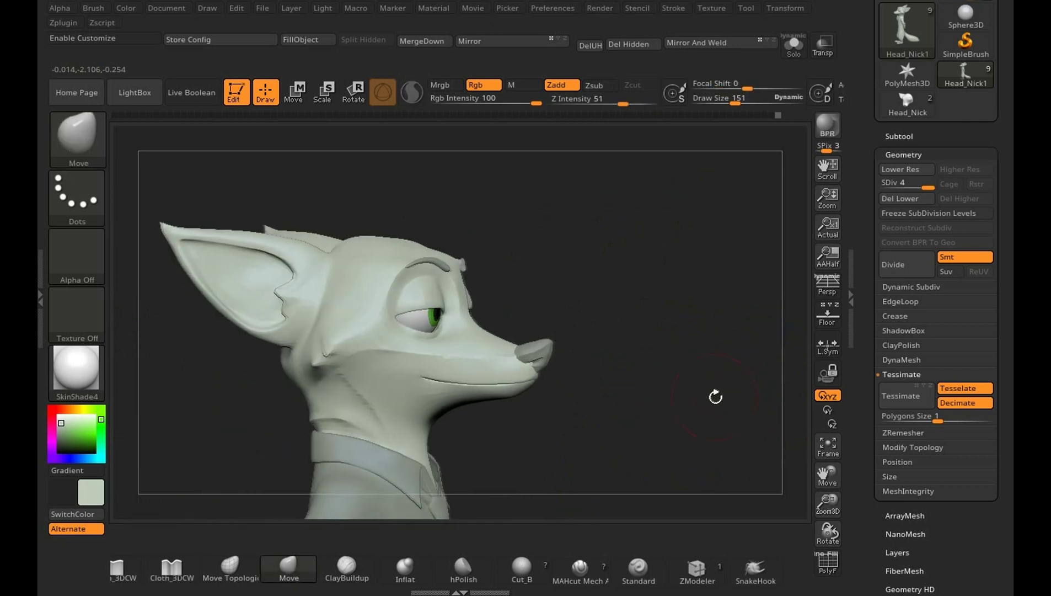
{"action": "scroll", "coordinate": [726, 447], "scroll_direction": "up", "scroll_amount": 2}
{"action": "scroll", "coordinate": [725, 481], "scroll_direction": "up", "scroll_amount": 2}
{"action": "scroll", "coordinate": [741, 293], "scroll_direction": "up", "scroll_amount": 2}
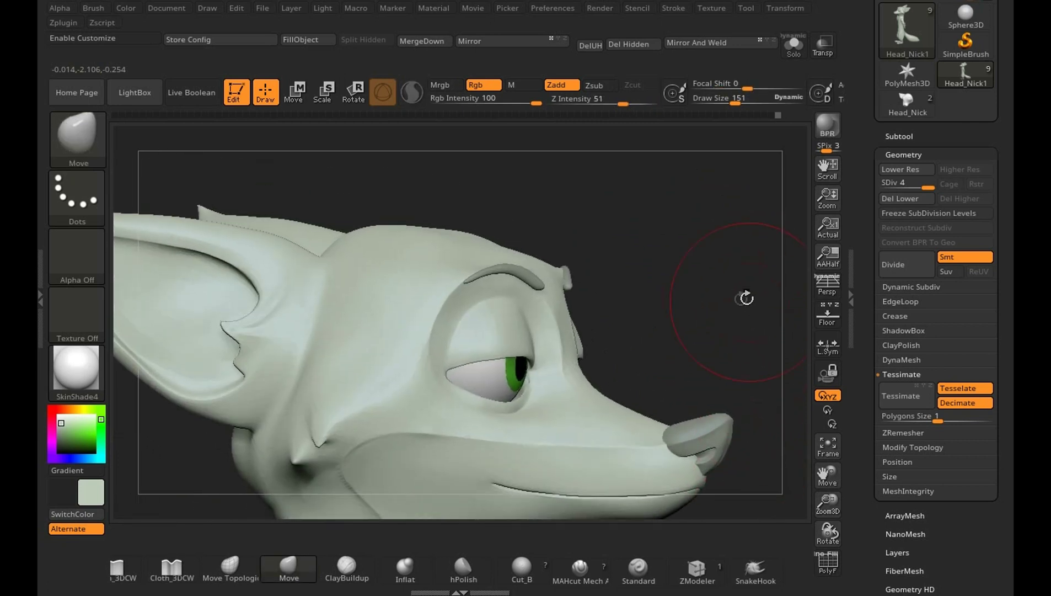
{"action": "key", "text": "s"}
{"action": "scroll", "coordinate": [711, 276], "scroll_direction": "up", "scroll_amount": 2}
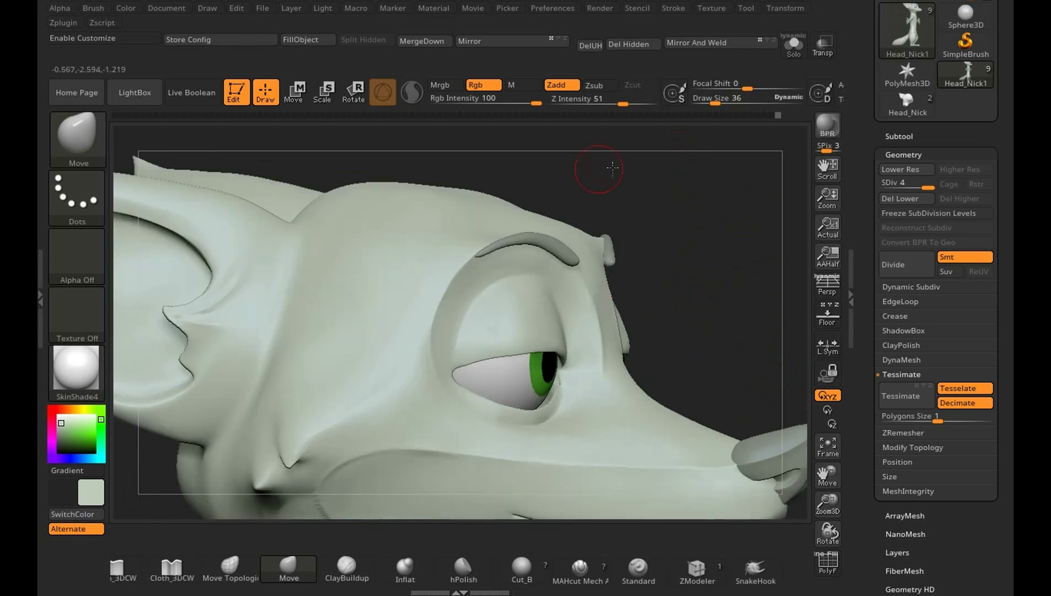
{"action": "scroll", "coordinate": [419, 237], "scroll_direction": "up", "scroll_amount": 2}
{"action": "left_click_drag", "start_coordinate": [246, 306], "coordinate": [214, 321]}
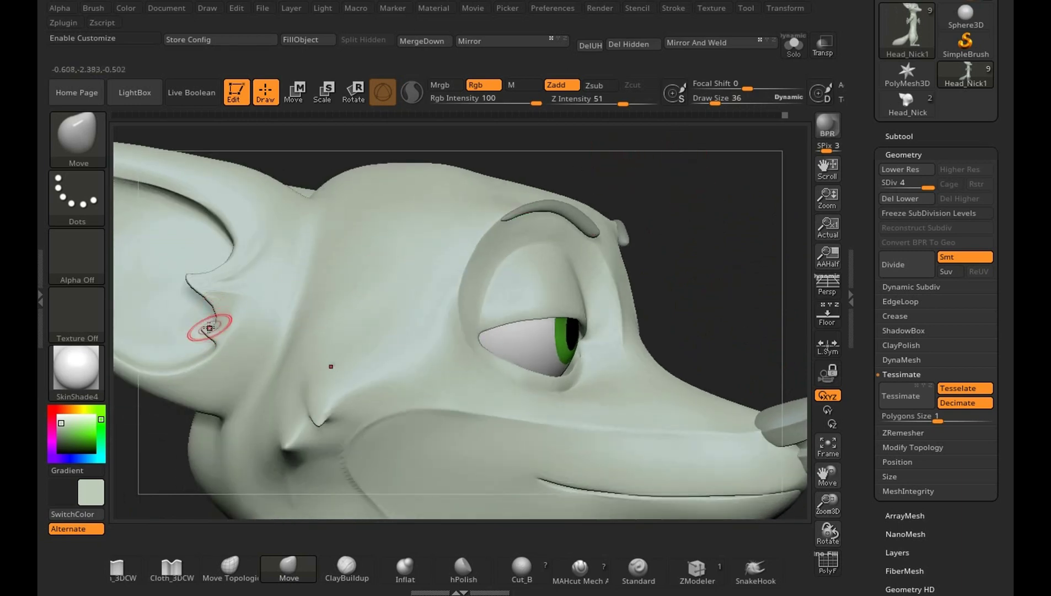
Frame the whole fox model and orbit to a front view.
{"action": "key", "text": "f"}
{"action": "mouse_move", "coordinate": [691, 446]}
{"action": "left_mouse_down"}
{"action": "mouse_move", "coordinate": [711, 431]}
{"action": "mouse_move", "coordinate": [713, 462]}
{"action": "left_mouse_up"}
{"action": "mouse_move", "coordinate": [712, 380]}
{"action": "left_mouse_down"}
{"action": "mouse_move", "coordinate": [730, 472]}
{"action": "mouse_move", "coordinate": [720, 457]}
{"action": "mouse_move", "coordinate": [705, 483]}
{"action": "left_mouse_up"}
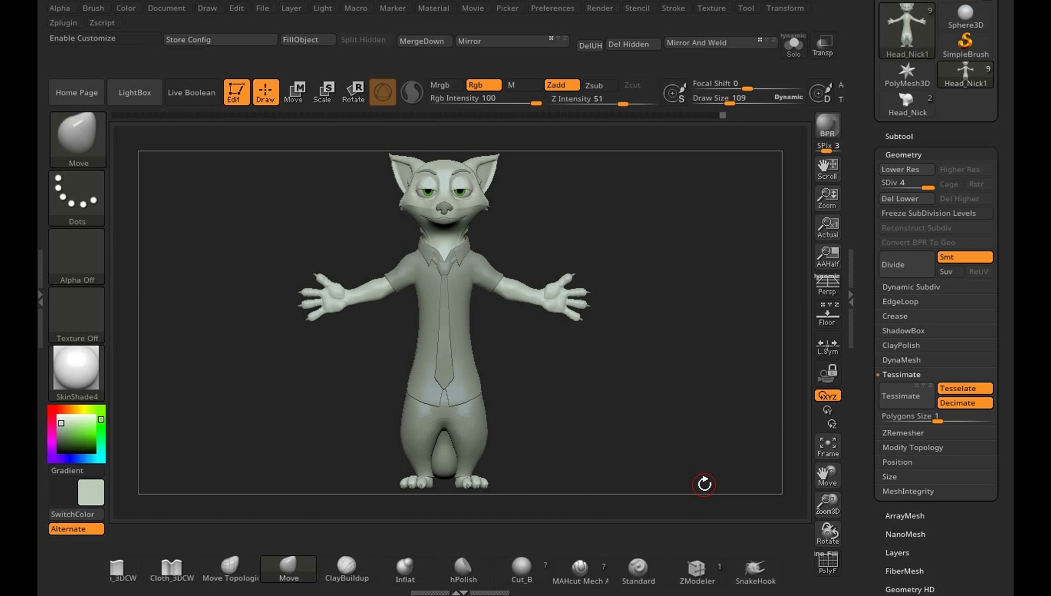